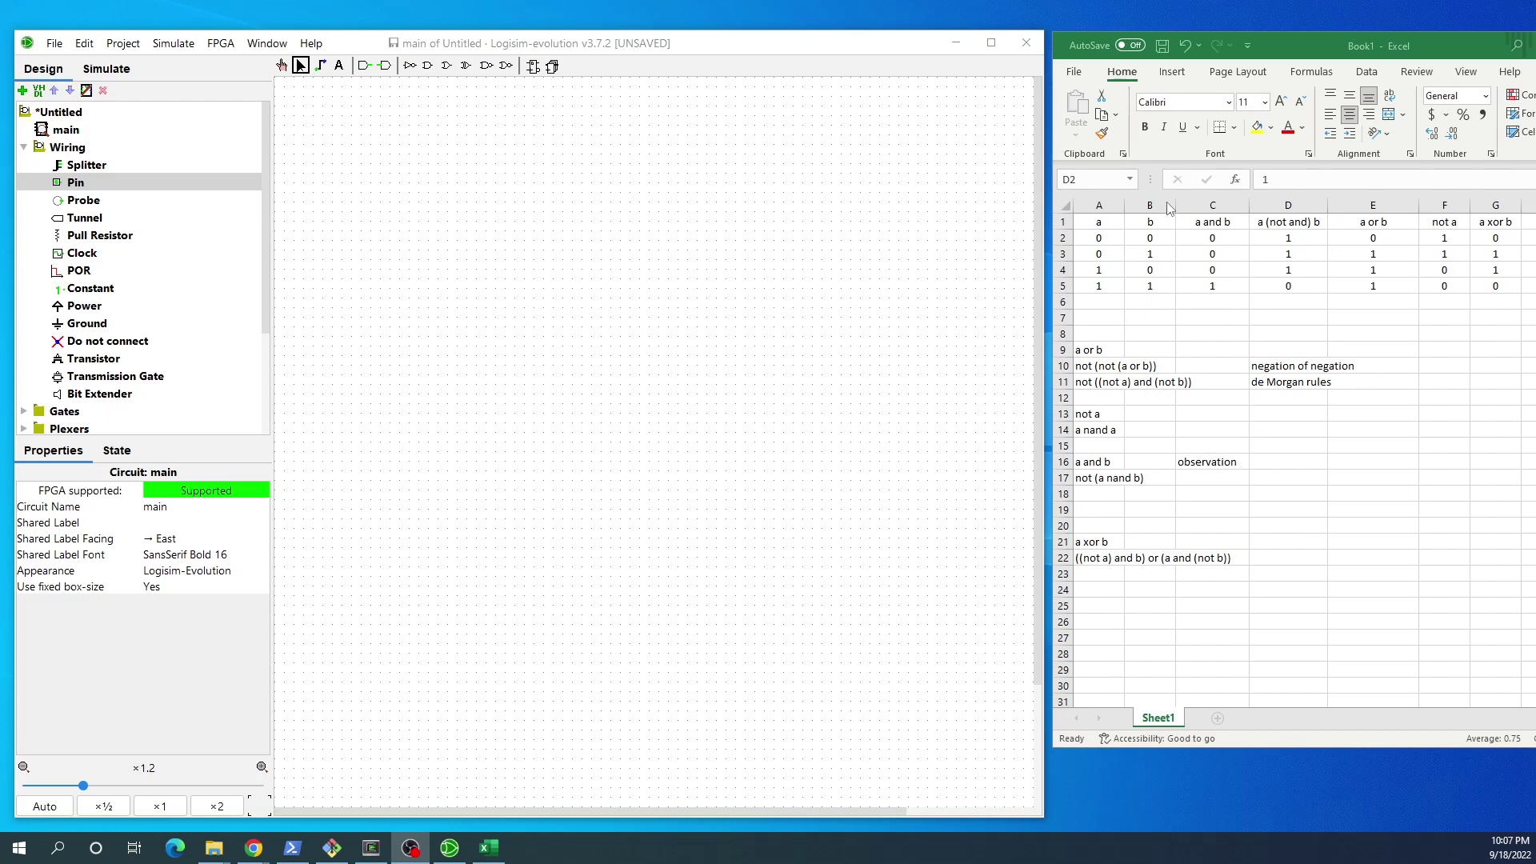
Step: Check row 5 of the Excel truth table, including b and the a (not and) b result
{"action": "left_click", "coordinate": [1103, 289]}
{"action": "left_click", "coordinate": [1152, 288]}
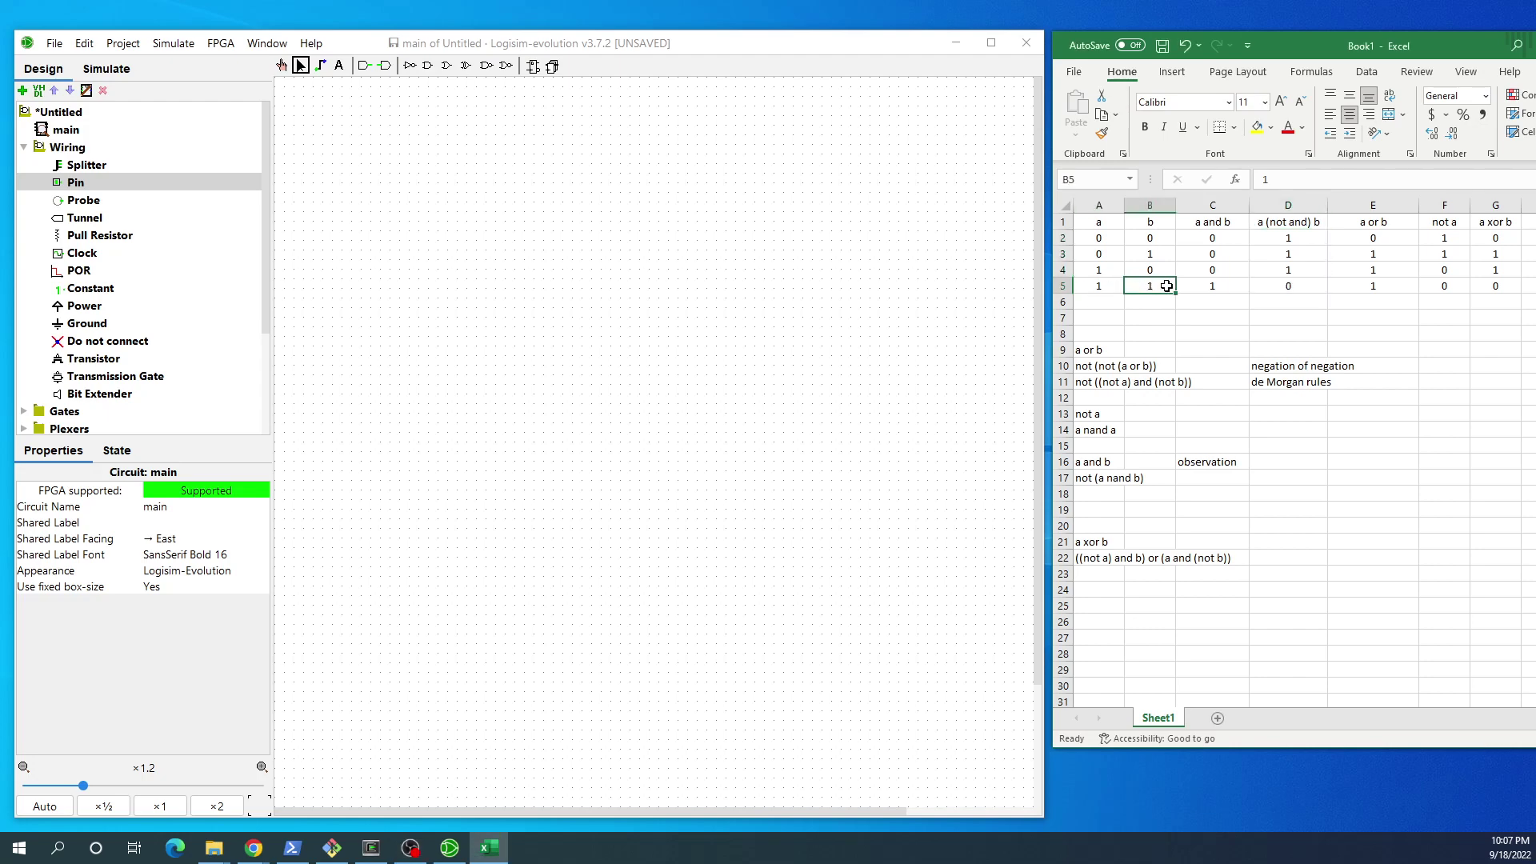
{"action": "left_click", "coordinate": [1282, 288]}
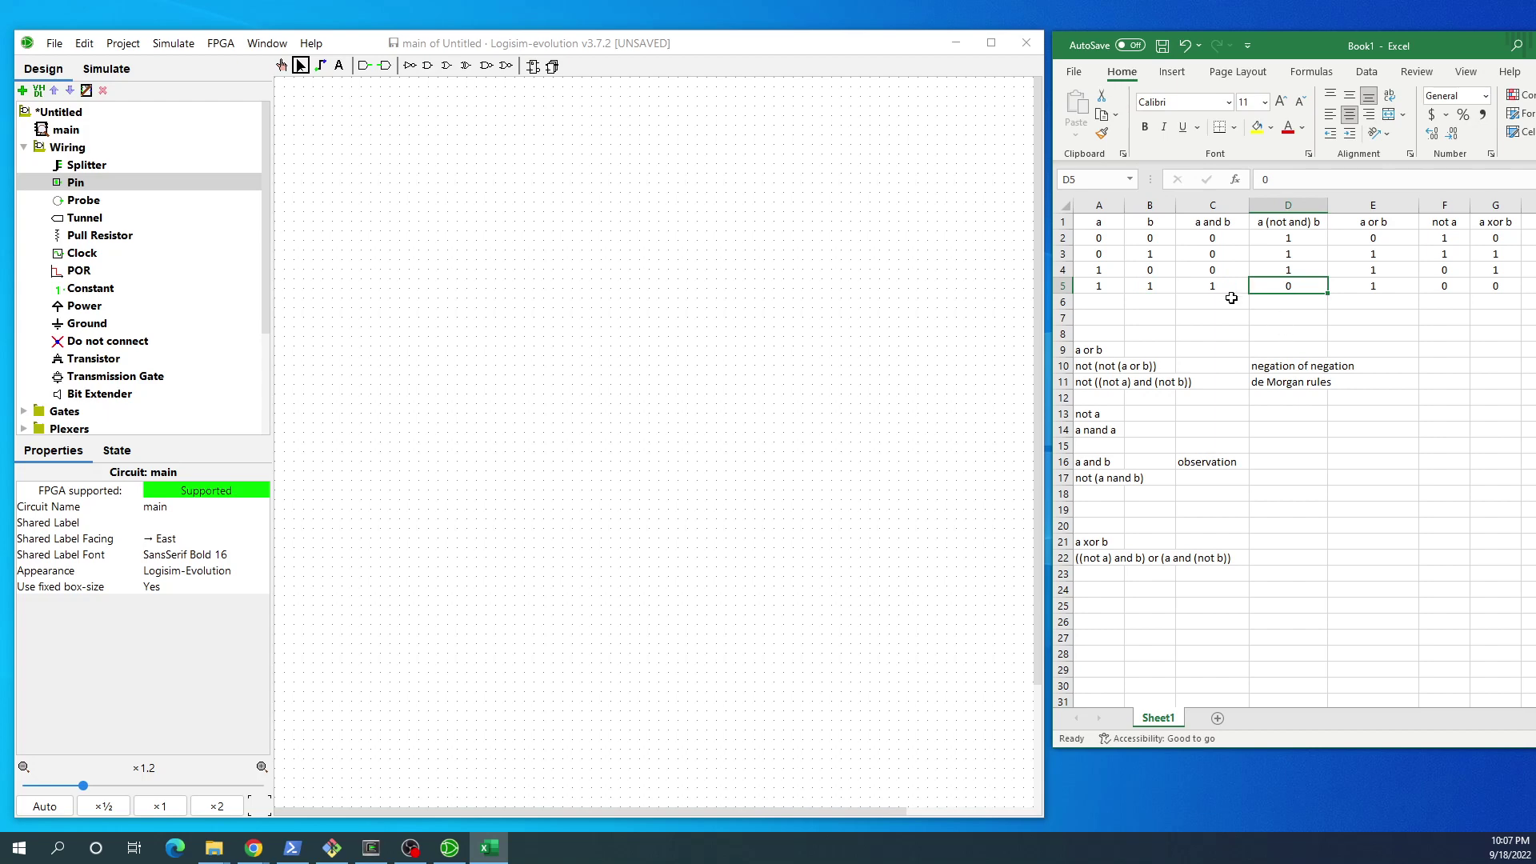
Step: Select the four a (not and) b results in D2:D5 and pick the NAND gate tool
{"action": "left_click", "coordinate": [1275, 240]}
{"action": "left_click_drag", "start_coordinate": [1275, 240], "coordinate": [1275, 286]}
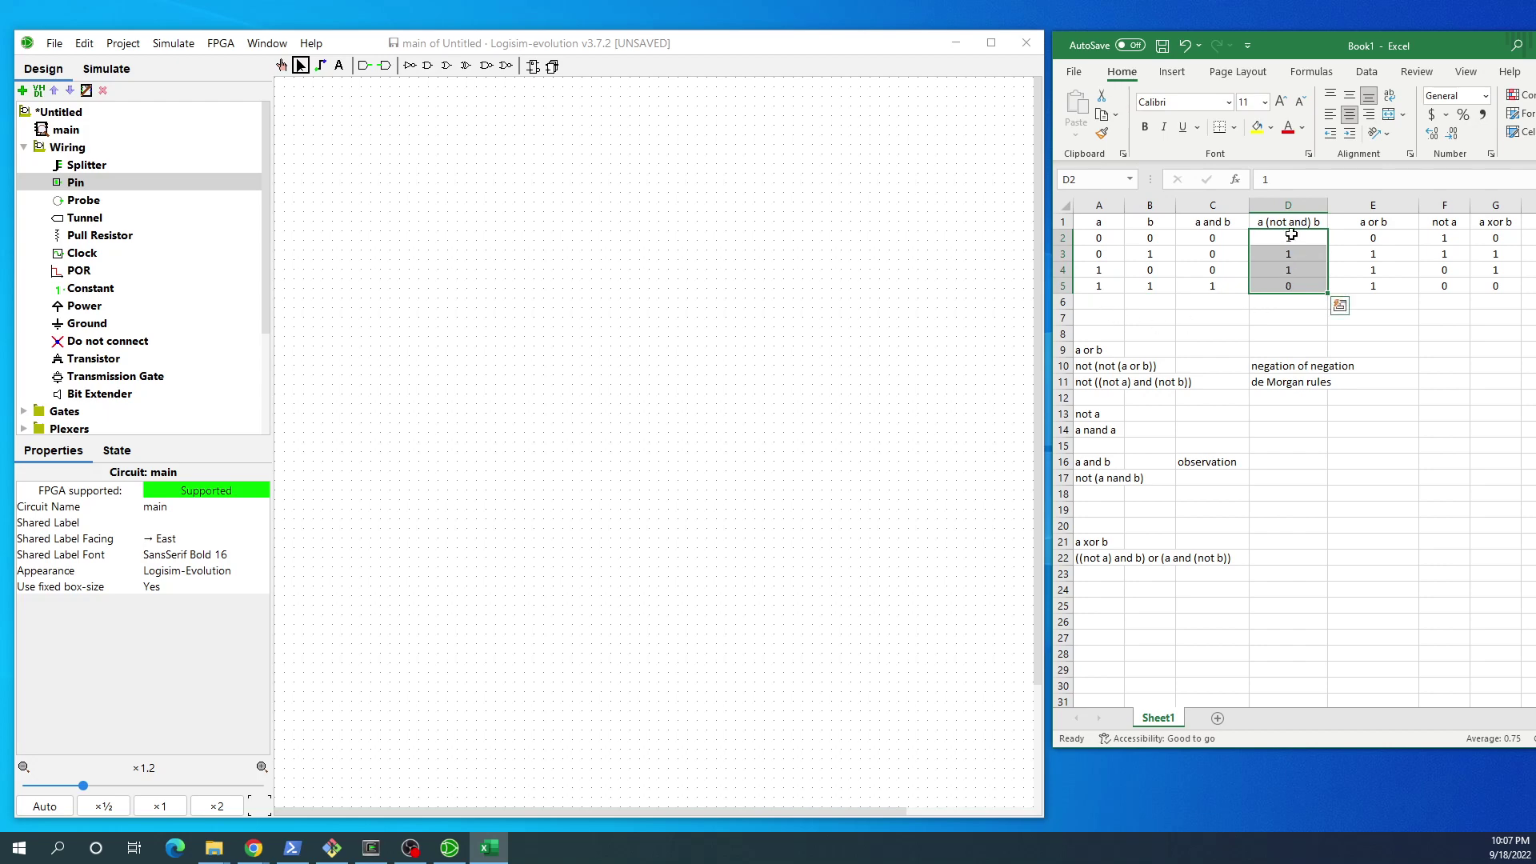
{"action": "left_click", "coordinate": [486, 67]}
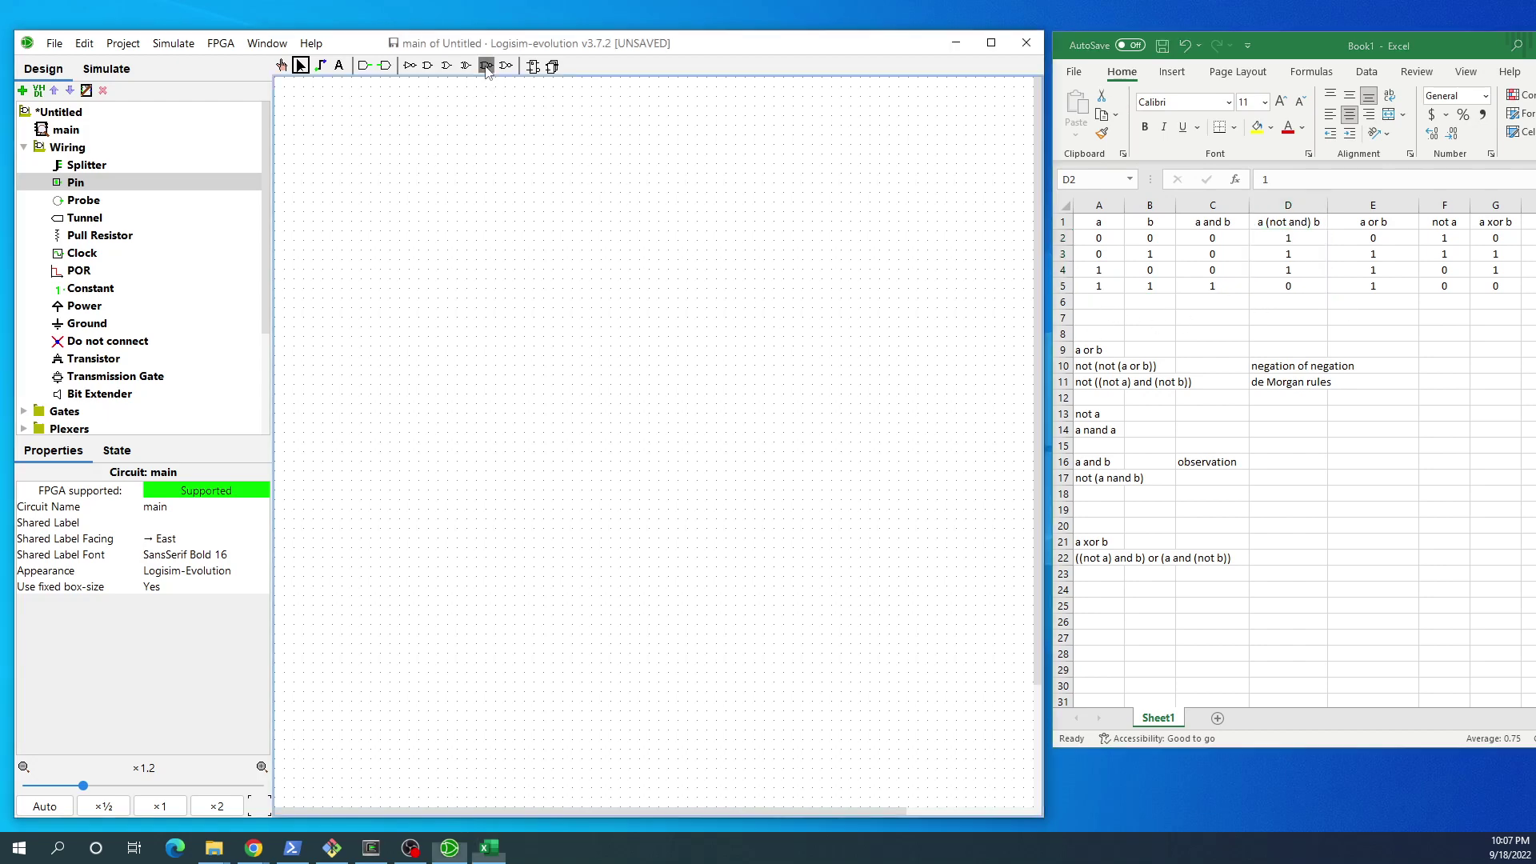
Step: Place a NAND gate and wire two input pins to its top and bottom inputs
{"action": "left_click", "coordinate": [527, 161]}
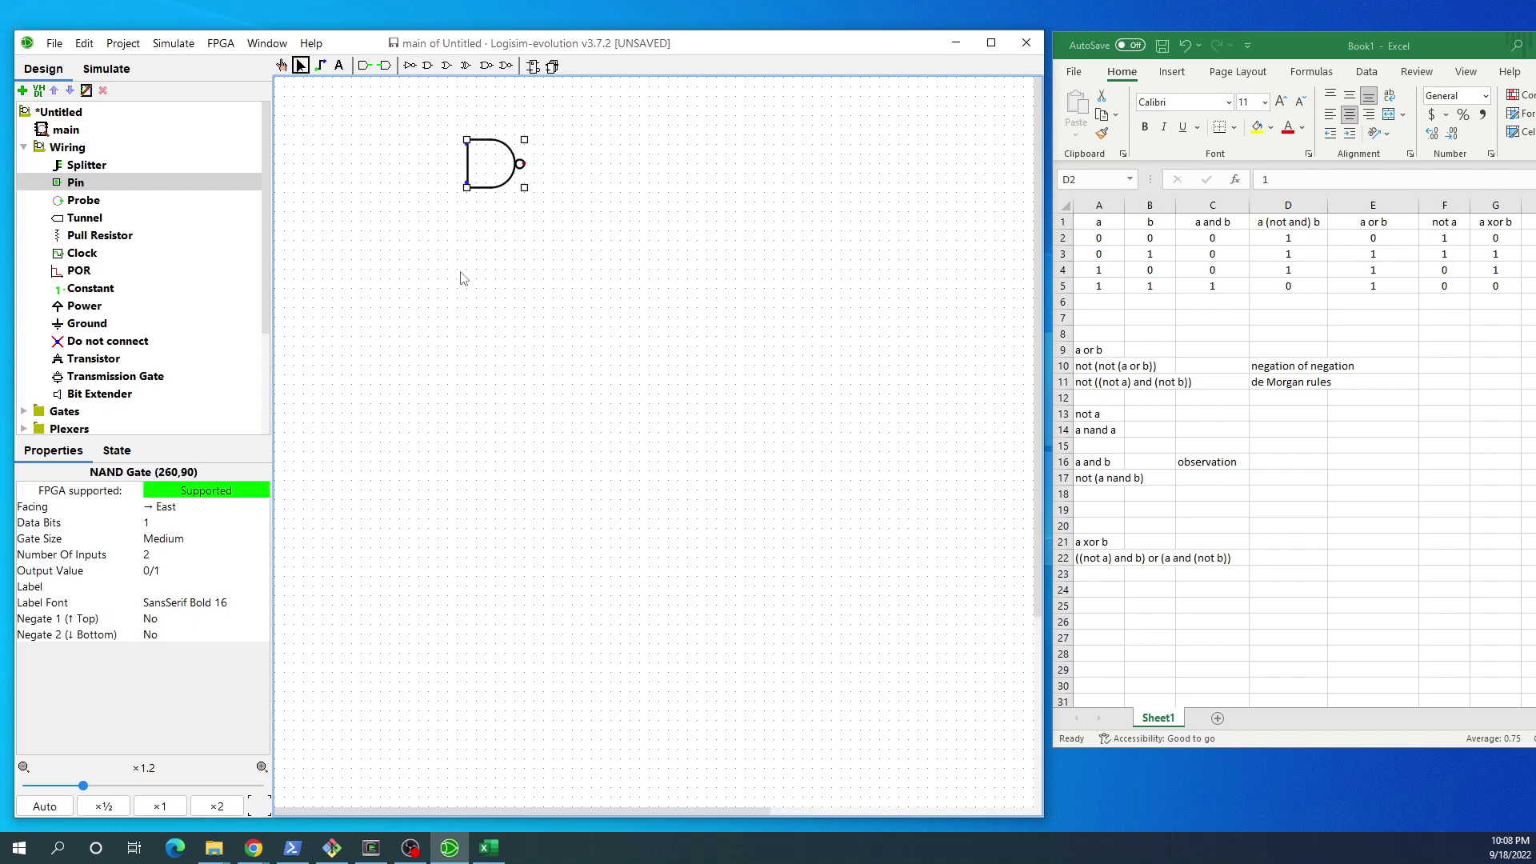
{"action": "left_click", "coordinate": [77, 183]}
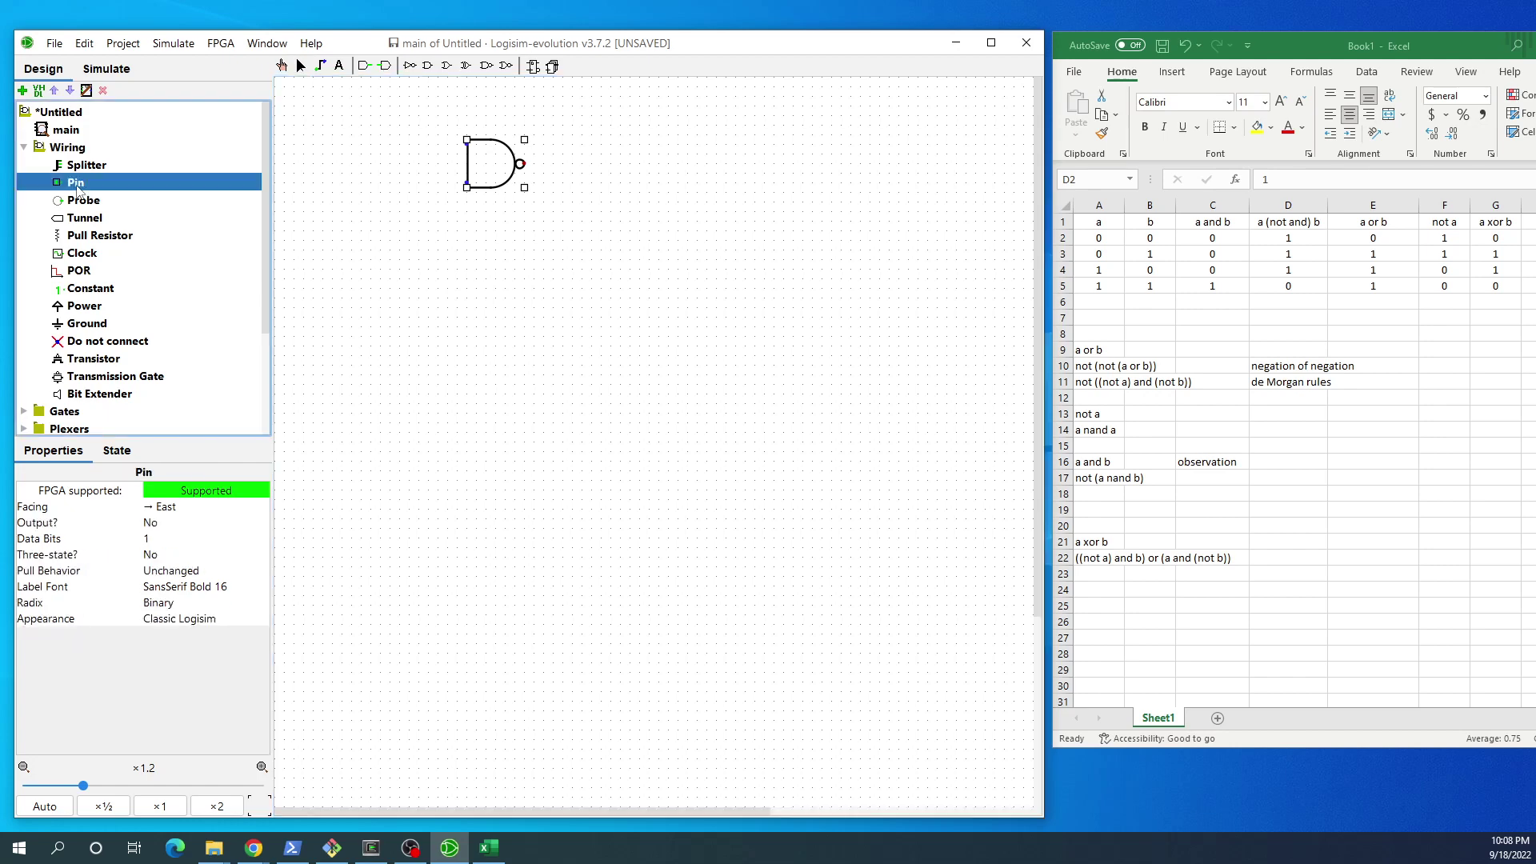
{"action": "left_click", "coordinate": [372, 146]}
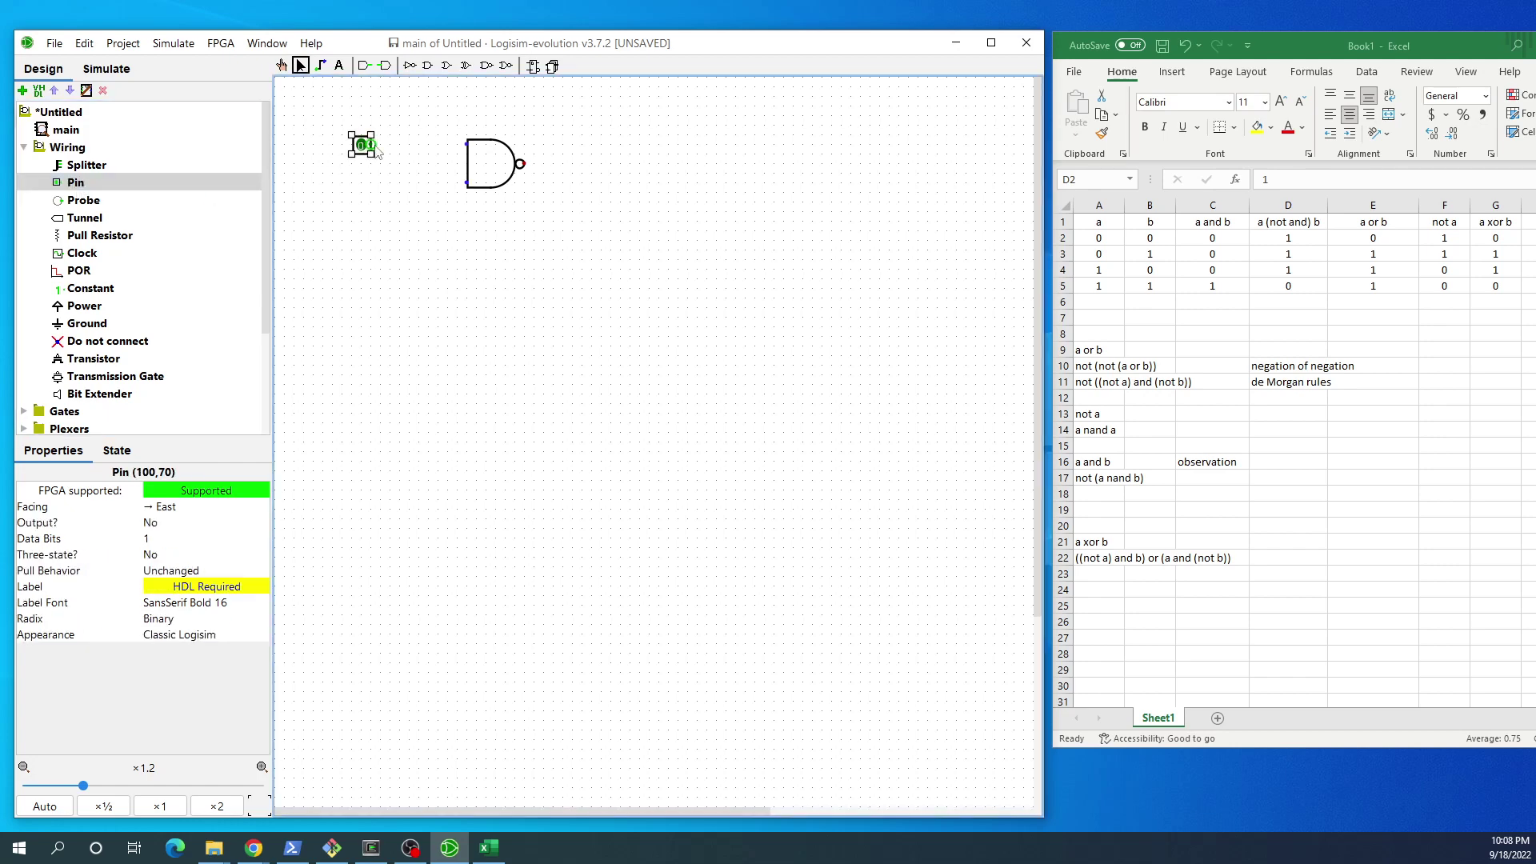
{"action": "left_click_drag", "start_coordinate": [377, 145], "coordinate": [467, 144]}
{"action": "left_click", "coordinate": [71, 185]}
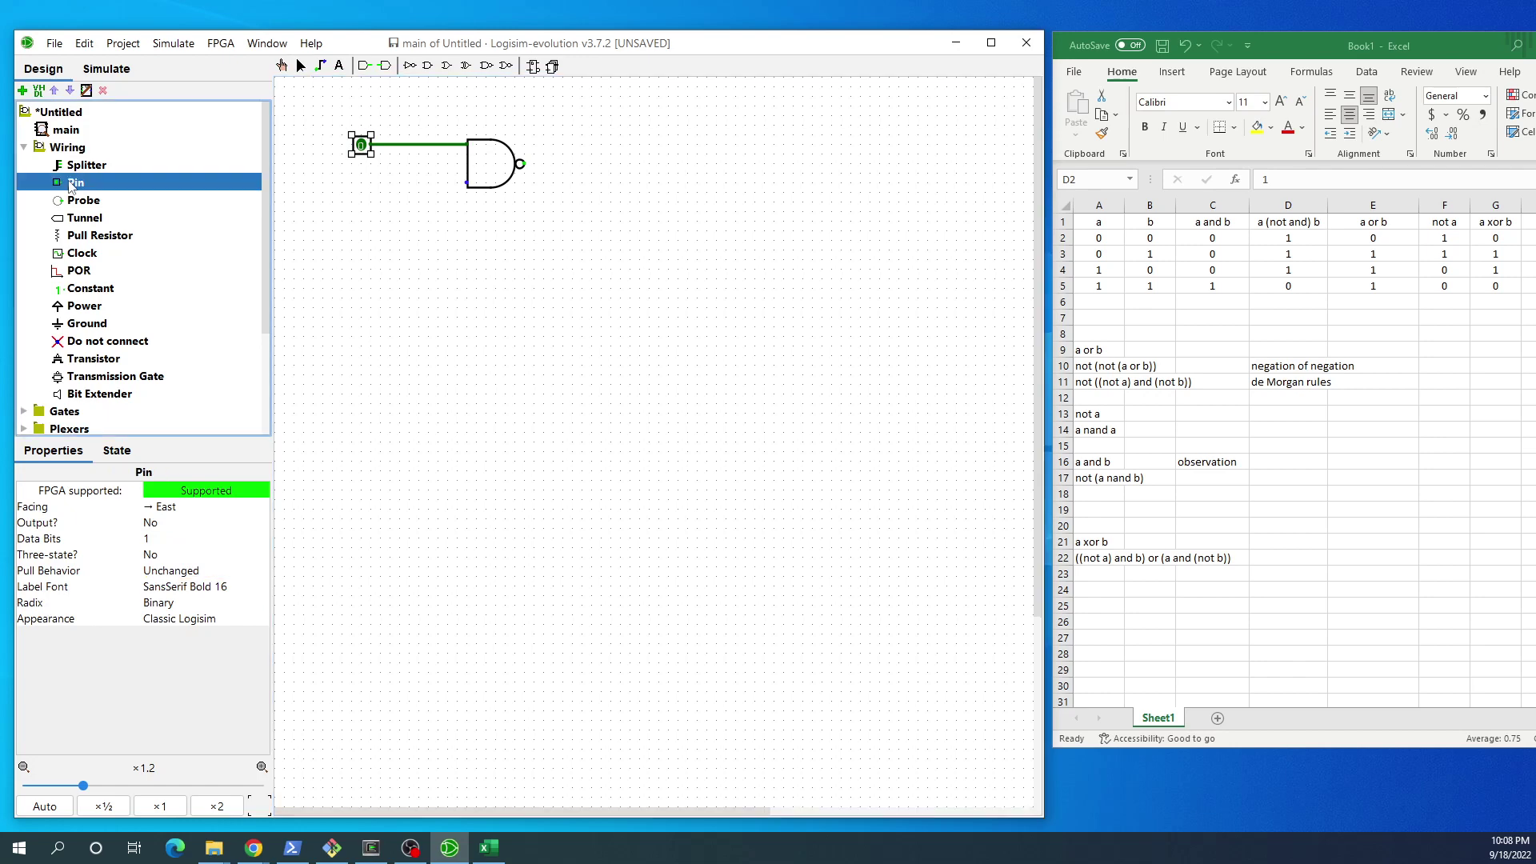
{"action": "left_click", "coordinate": [370, 186]}
{"action": "left_click_drag", "start_coordinate": [373, 184], "coordinate": [467, 183]}
{"action": "left_click", "coordinate": [84, 186]}
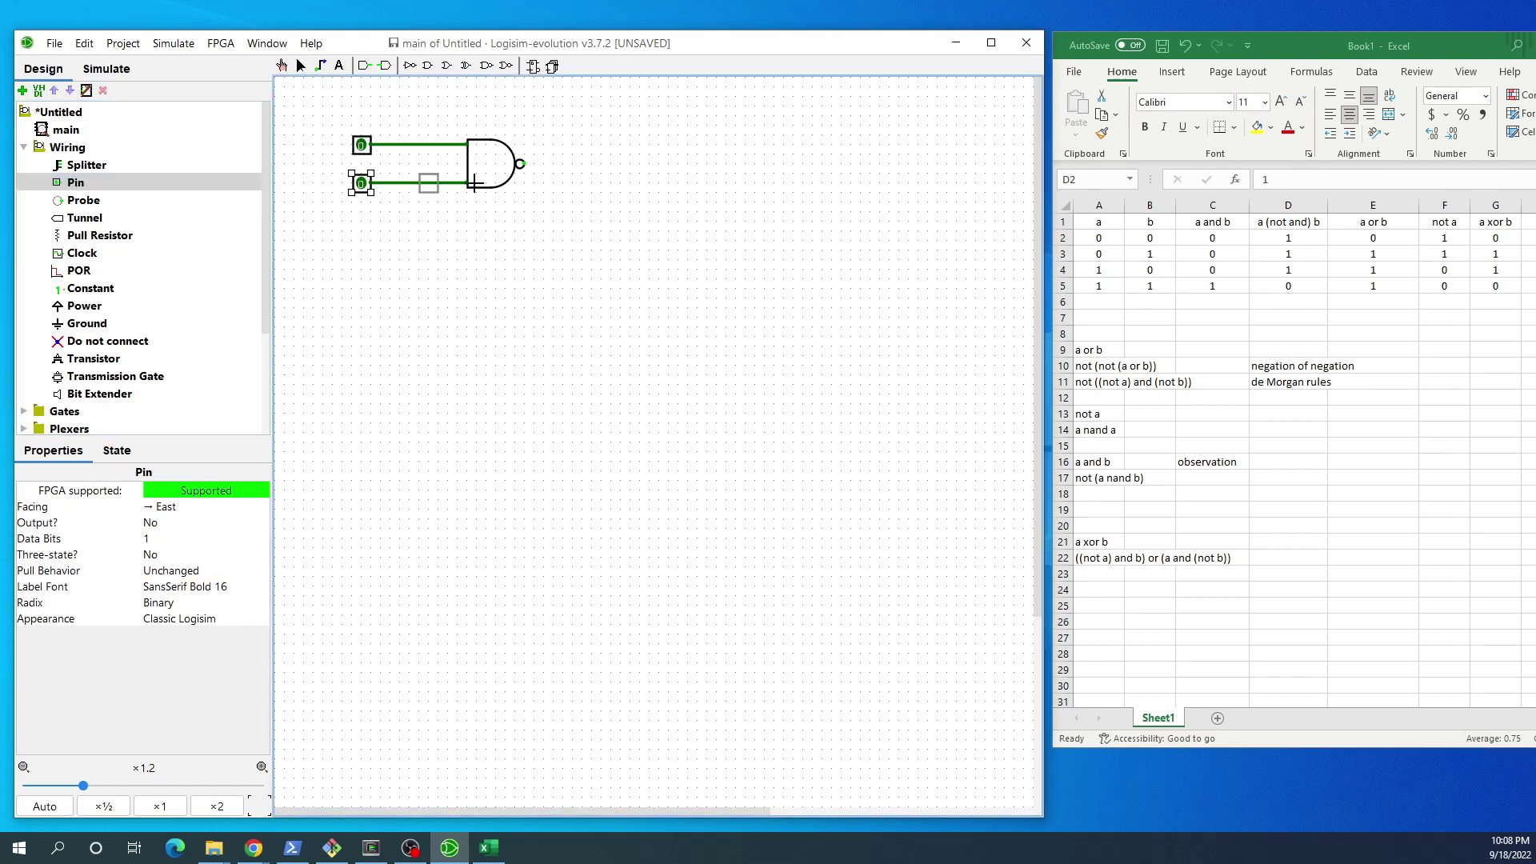
Step: Add a west-facing output pin right of the gate and wire the NAND output to it
{"action": "left_click", "coordinate": [640, 165]}
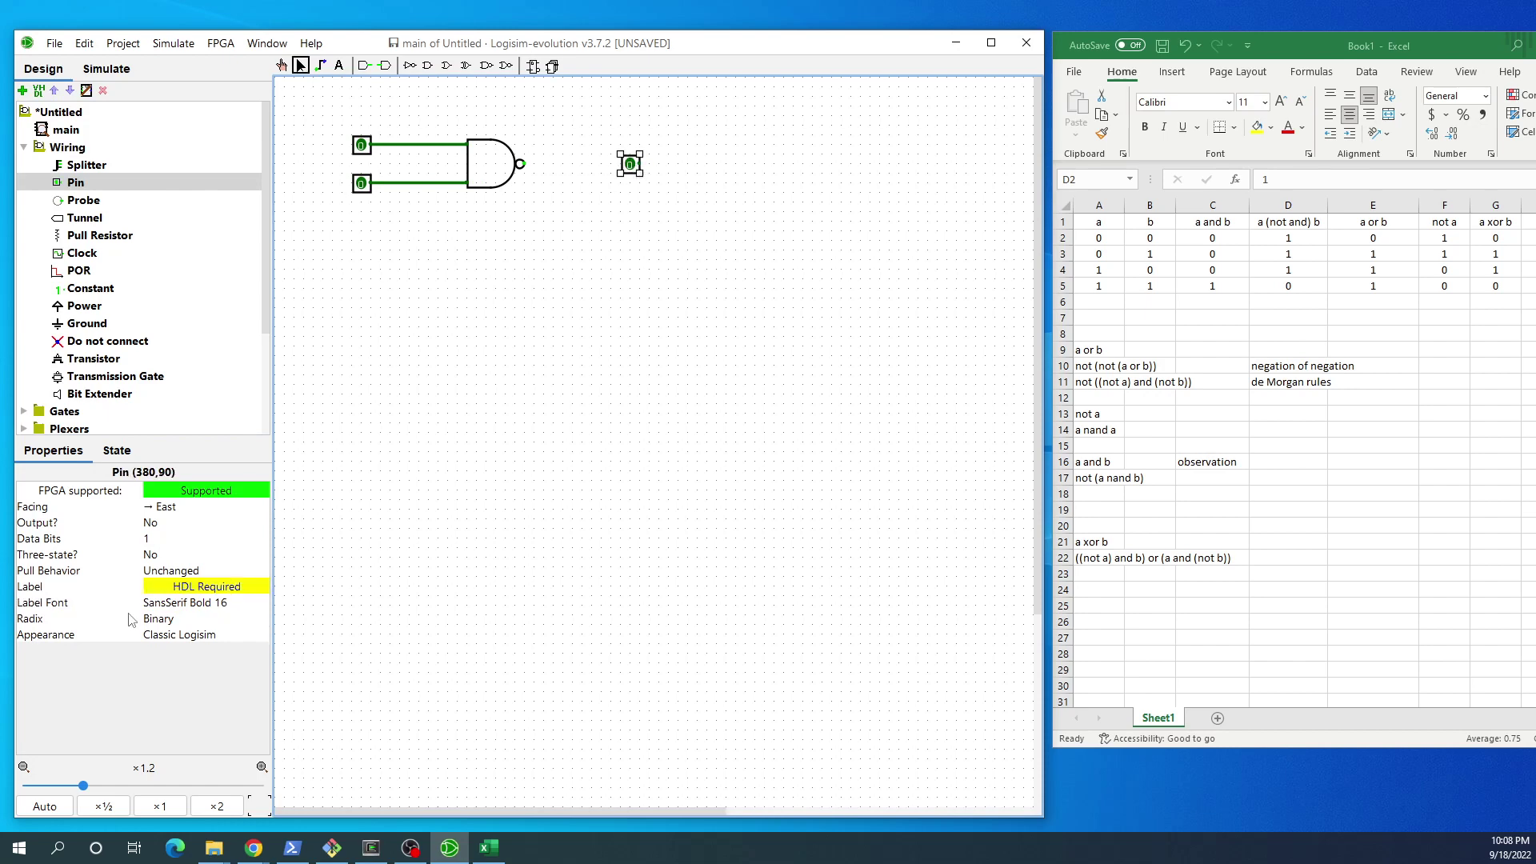
{"action": "left_click", "coordinate": [174, 527]}
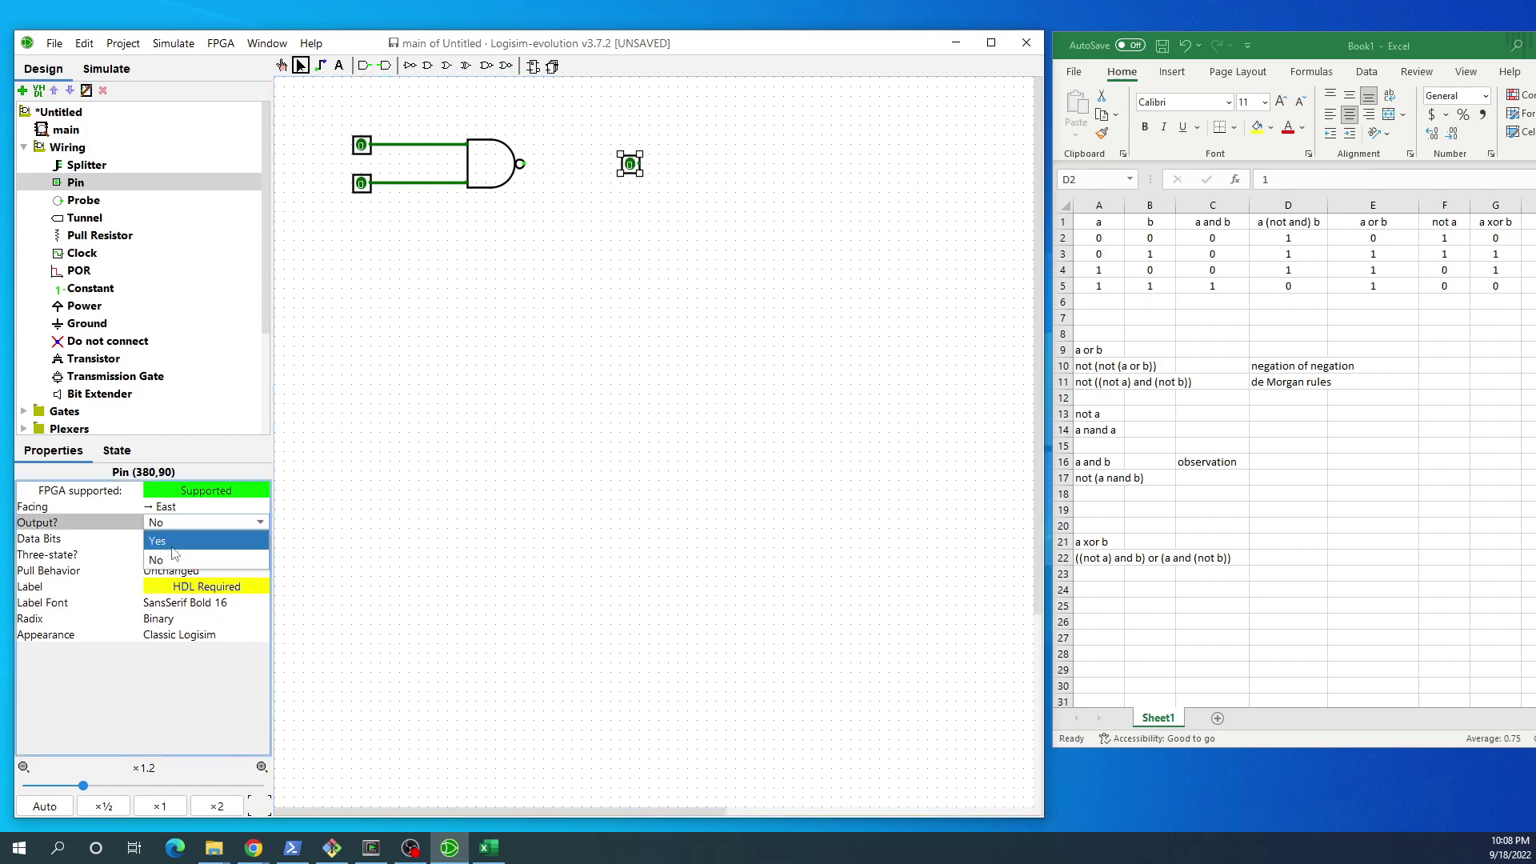
{"action": "left_click", "coordinate": [174, 550]}
{"action": "left_click", "coordinate": [176, 508]}
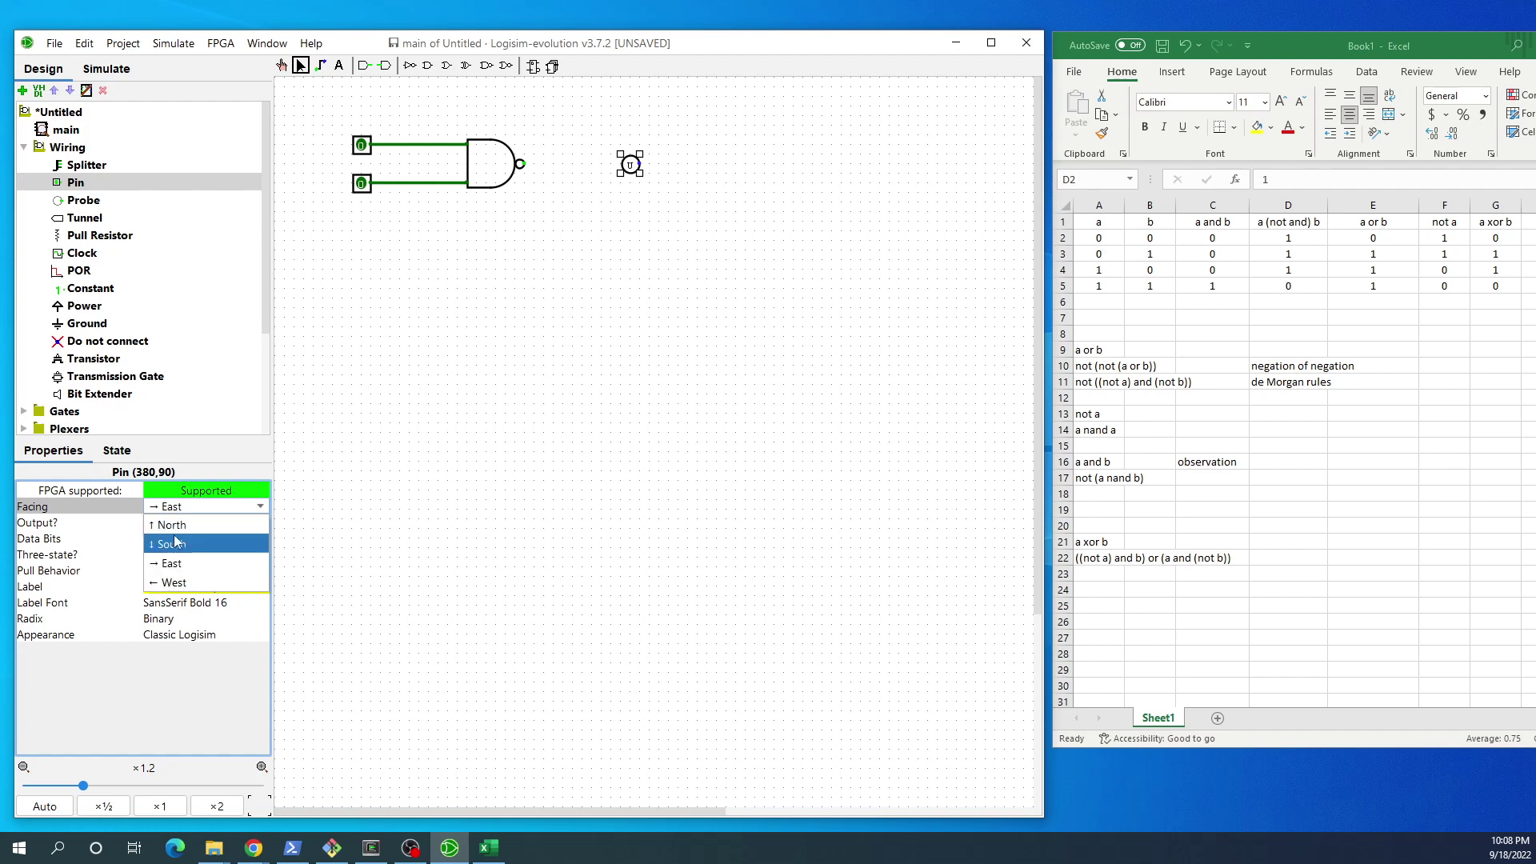
{"action": "left_click", "coordinate": [176, 585]}
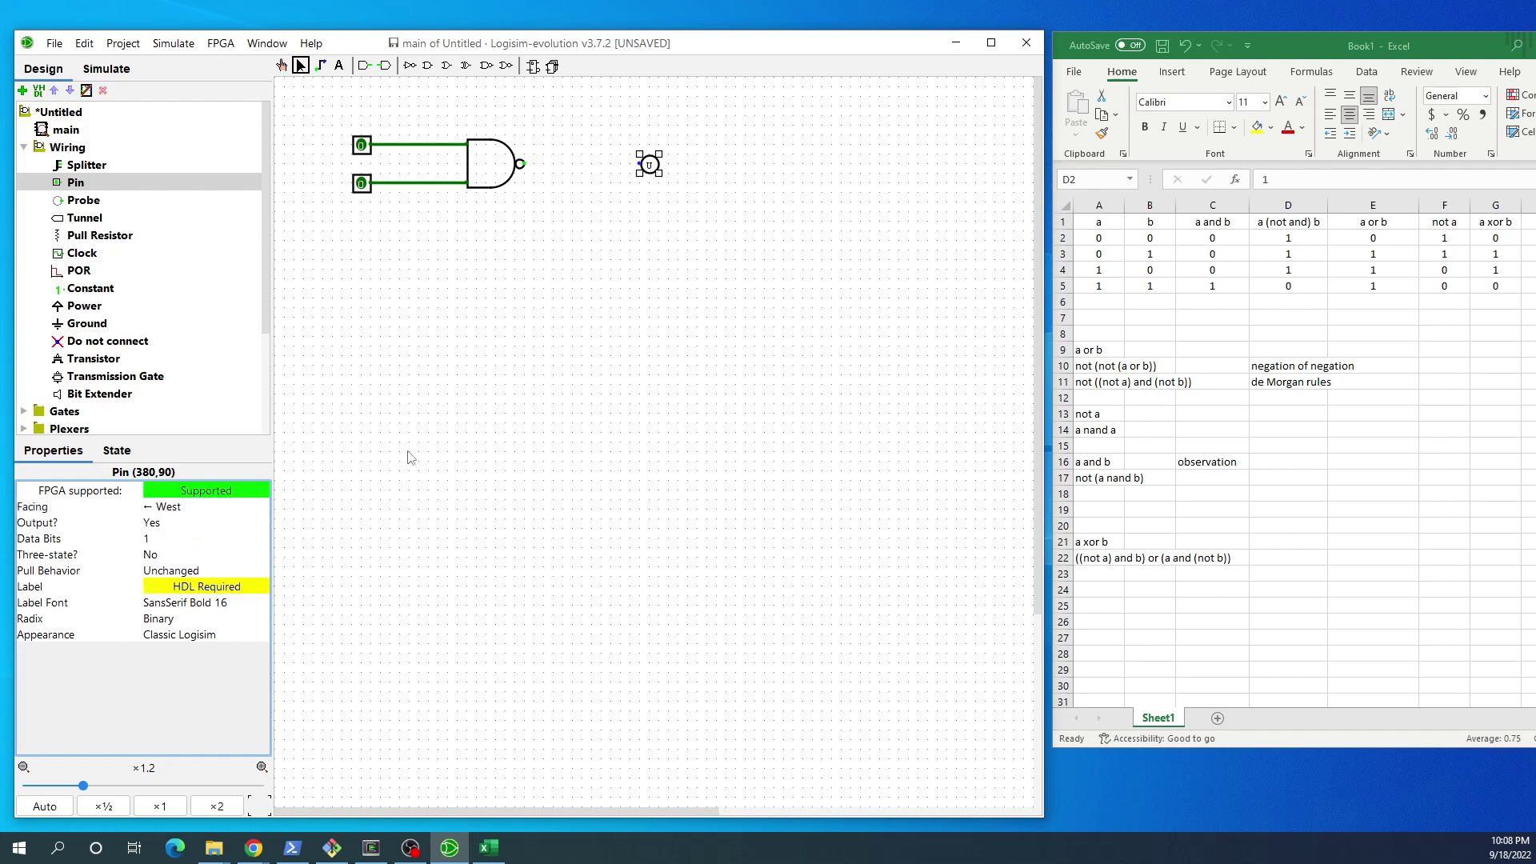
{"action": "left_click_drag", "start_coordinate": [521, 164], "coordinate": [642, 164]}
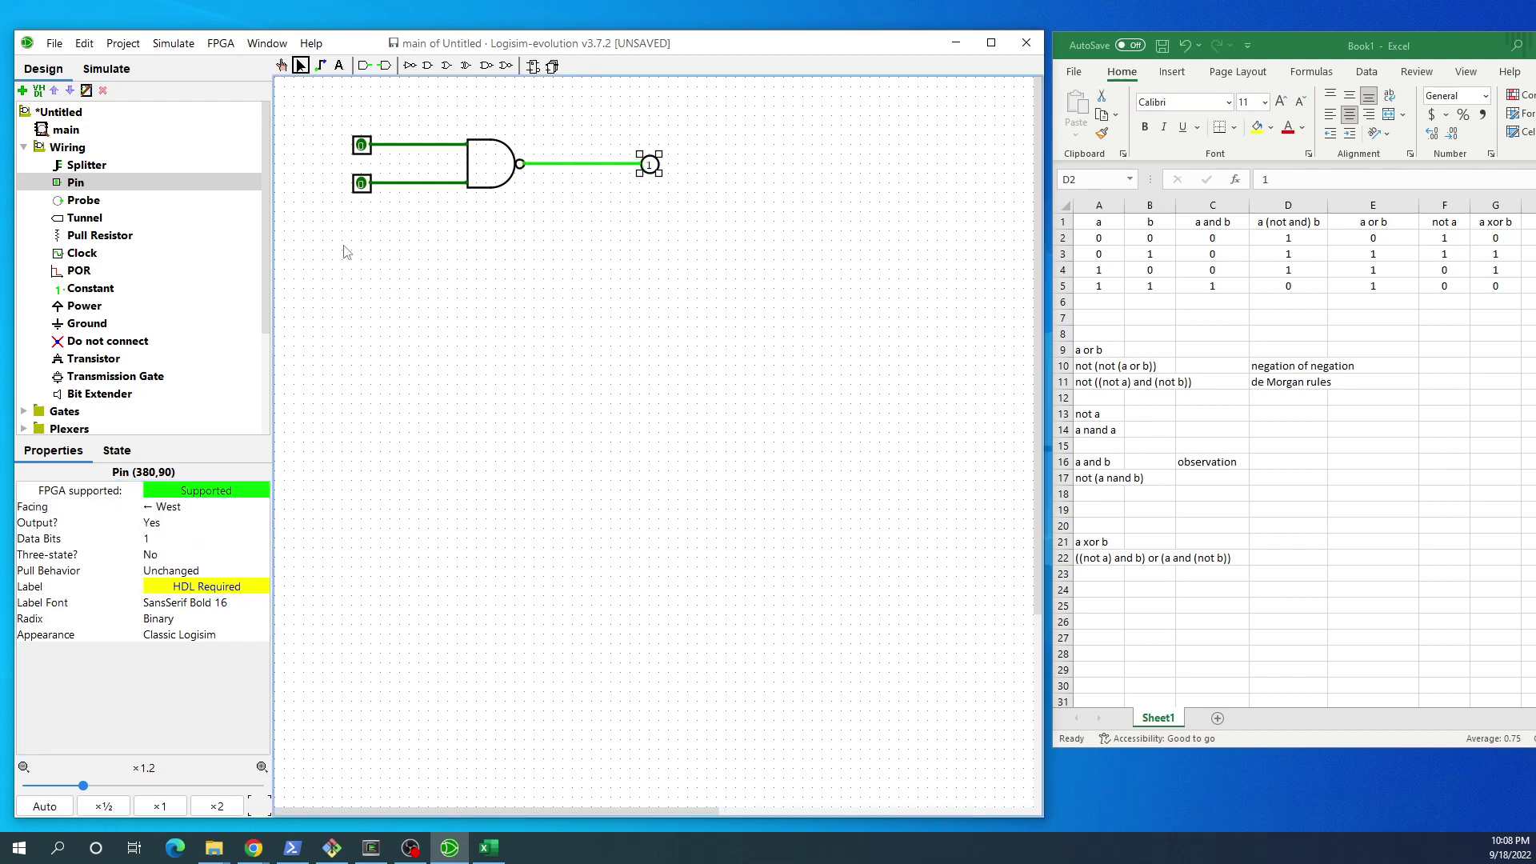
{"action": "left_click", "coordinate": [360, 154]}
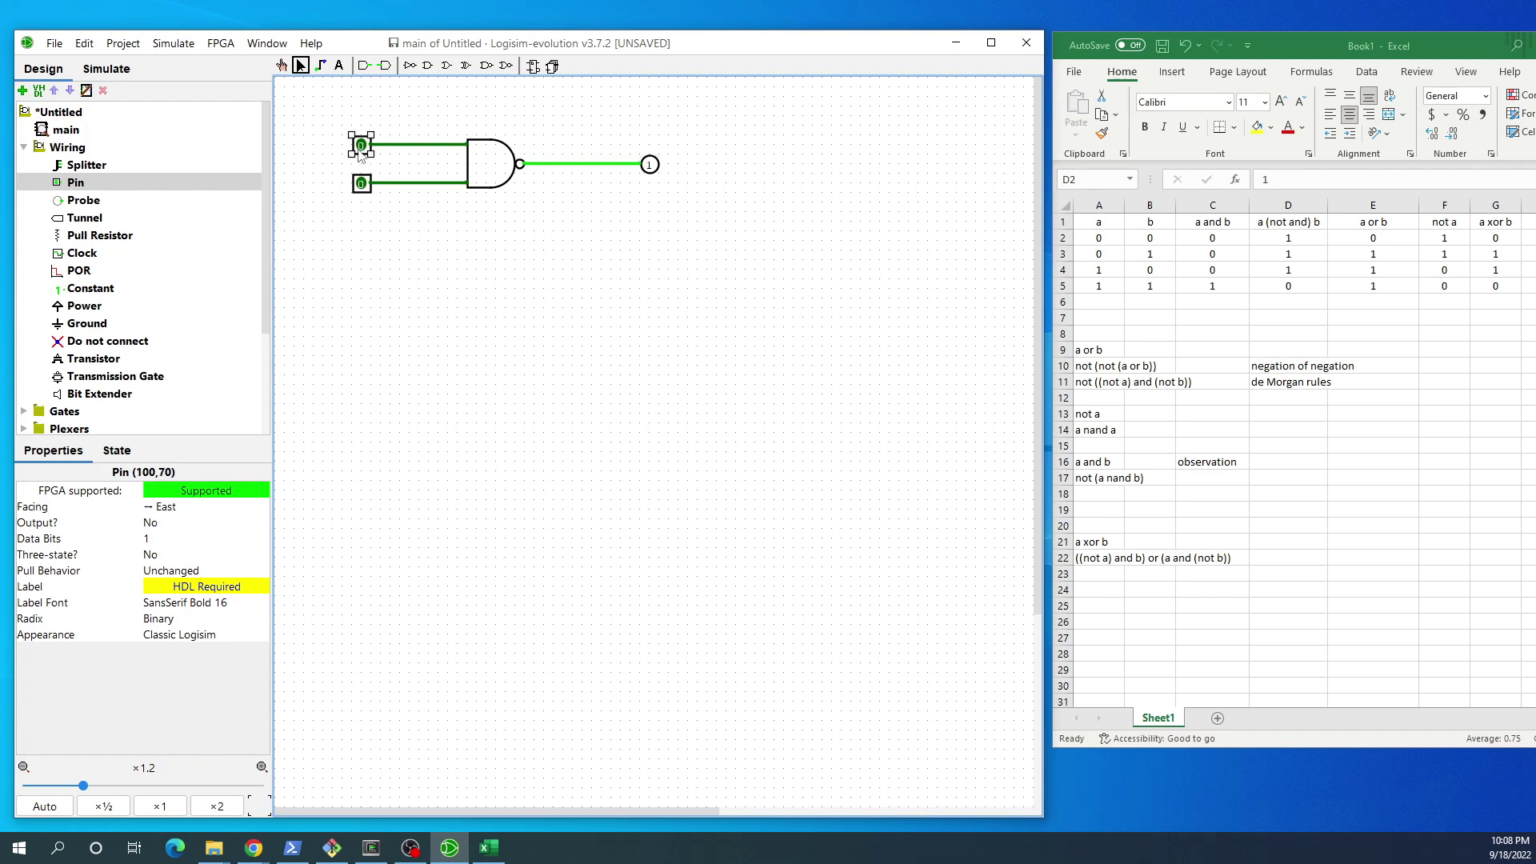
Step: Label the top input pin a and the lower input pin b
{"action": "left_click", "coordinate": [184, 589]}
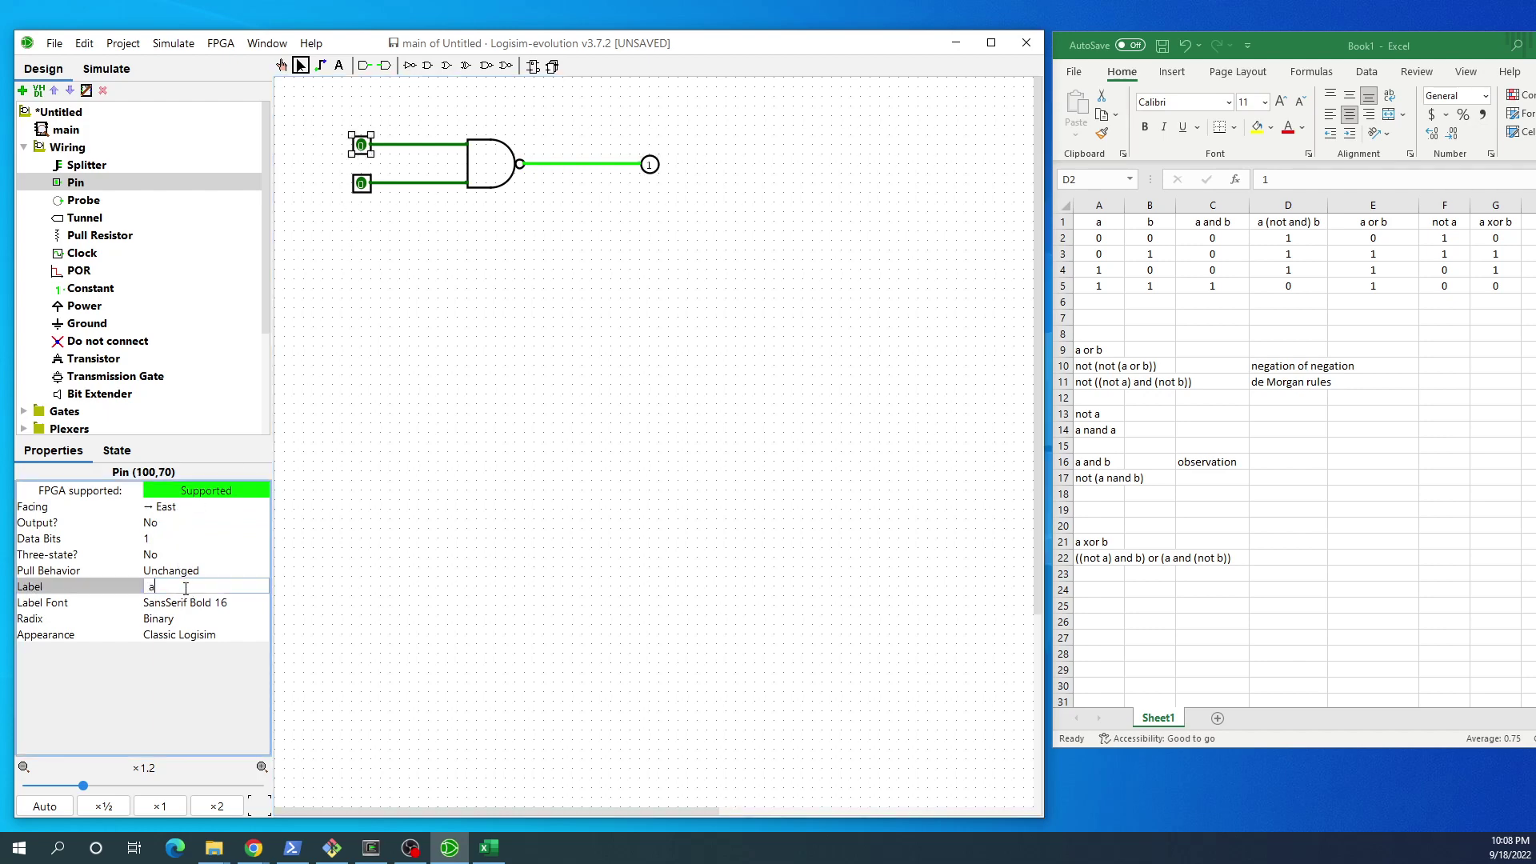
{"action": "key", "text": "Return"}
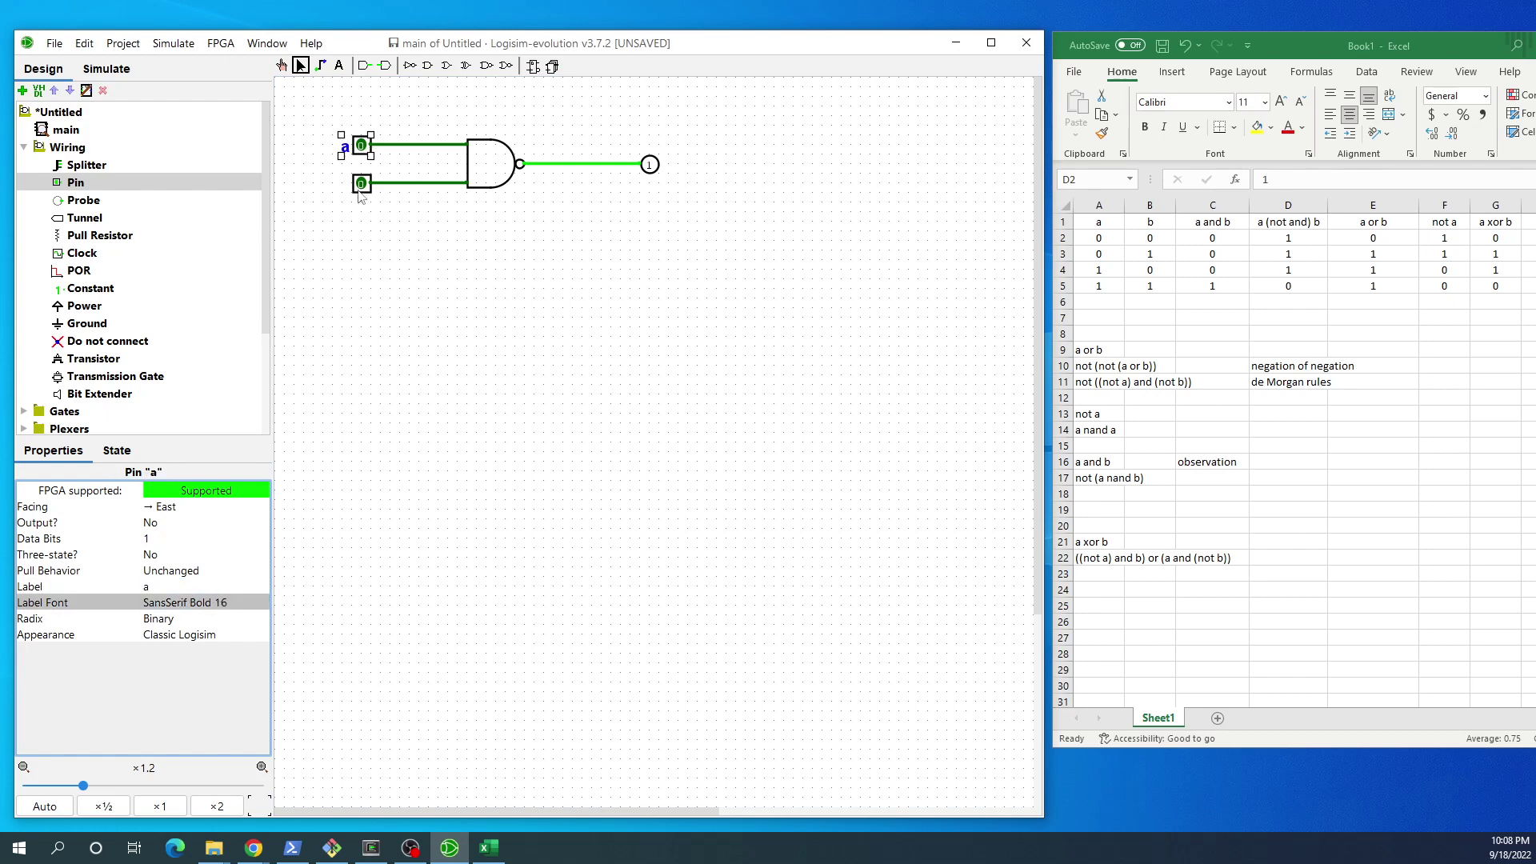
{"action": "left_click", "coordinate": [360, 189]}
{"action": "left_click", "coordinate": [159, 590]}
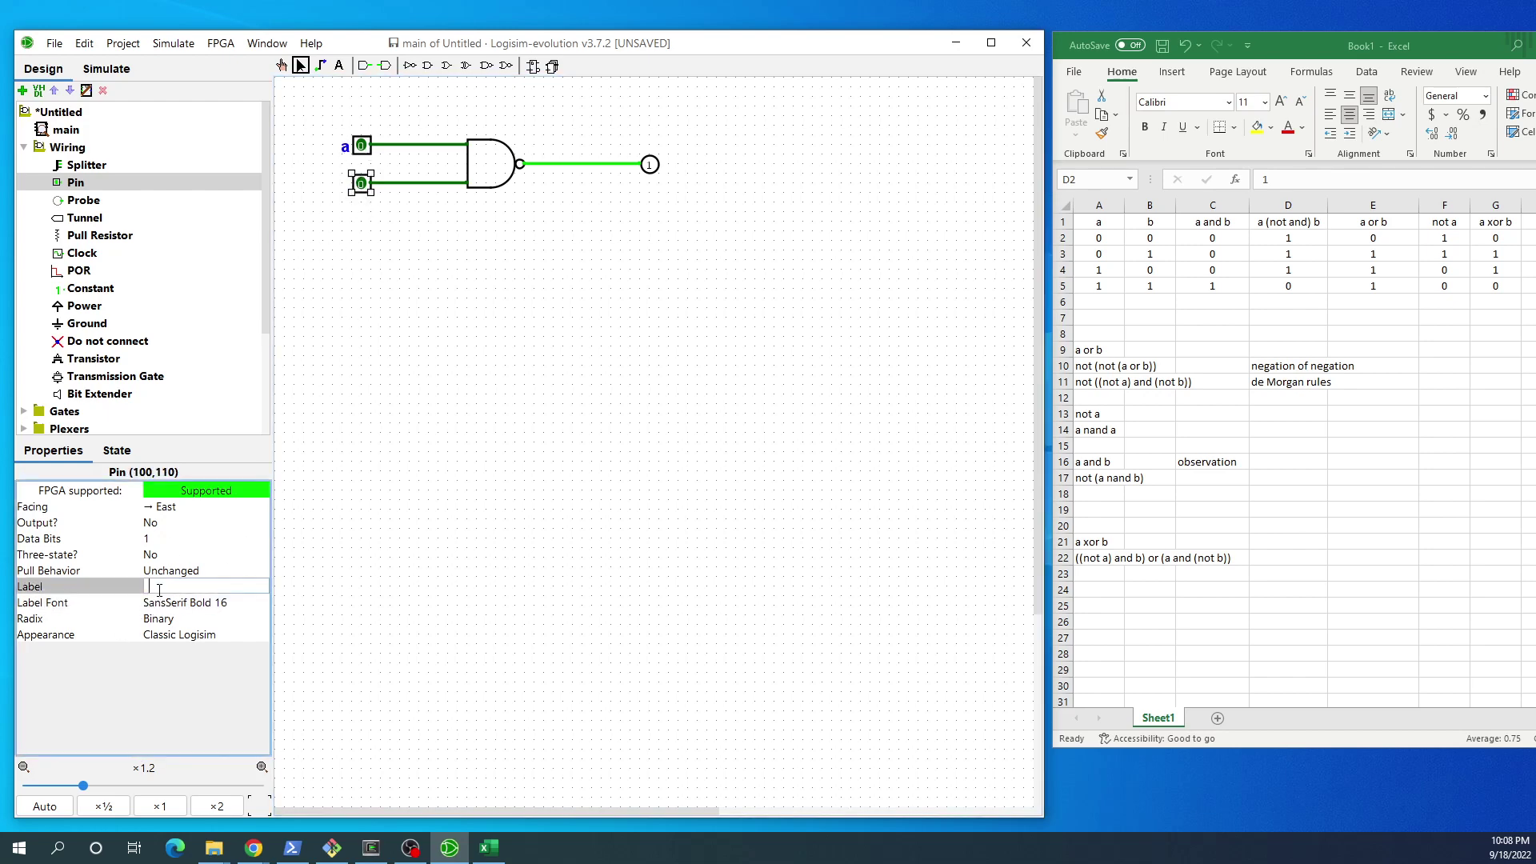
{"action": "type", "text": "b"}
{"action": "key", "text": "Return"}
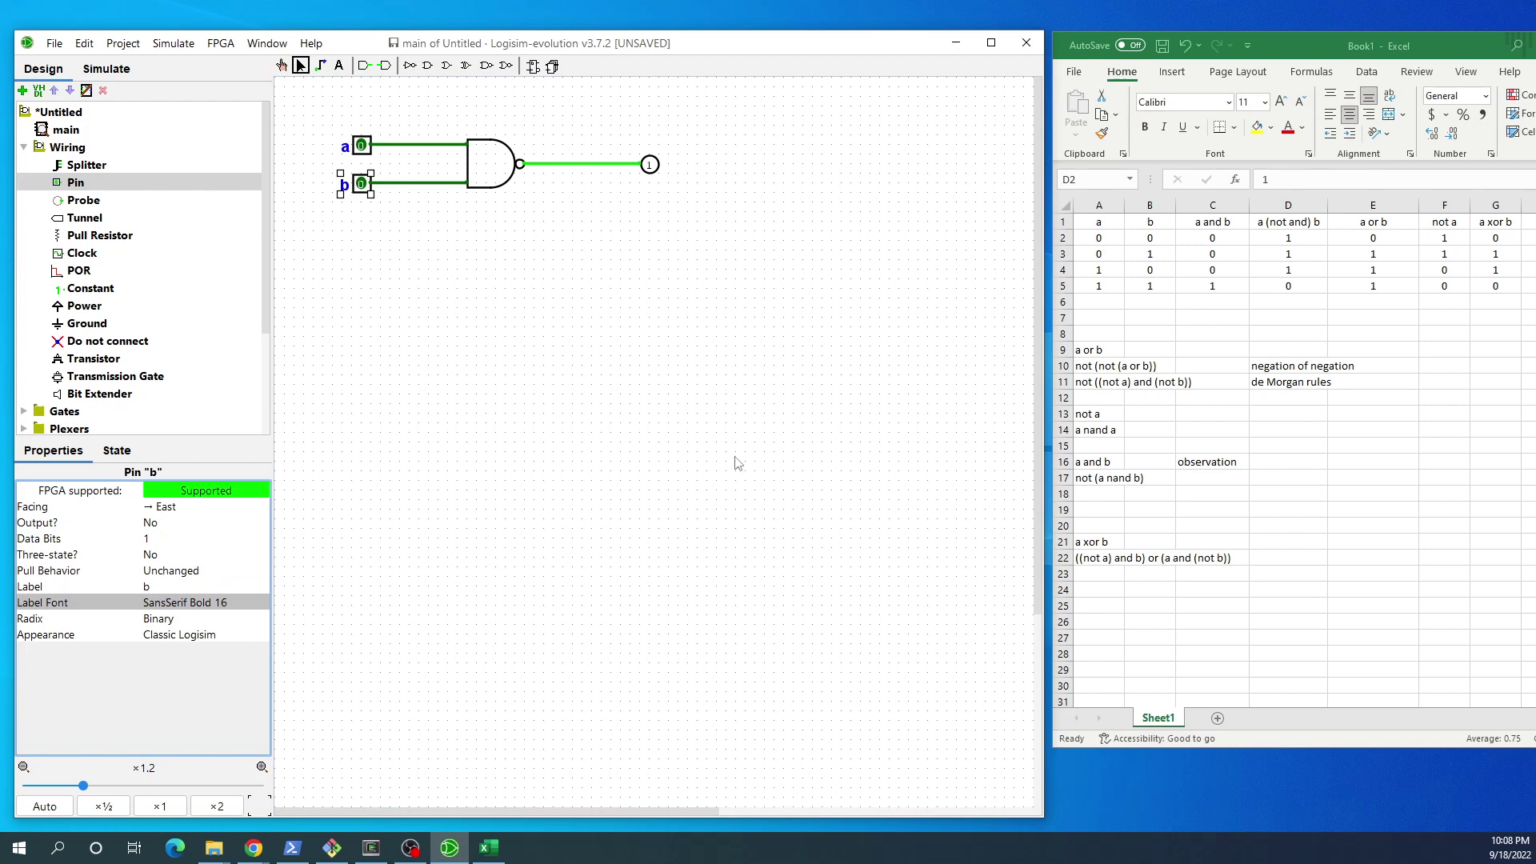
Step: Label the output pin aNANDb
{"action": "left_click", "coordinate": [652, 166]}
{"action": "left_click", "coordinate": [232, 583]}
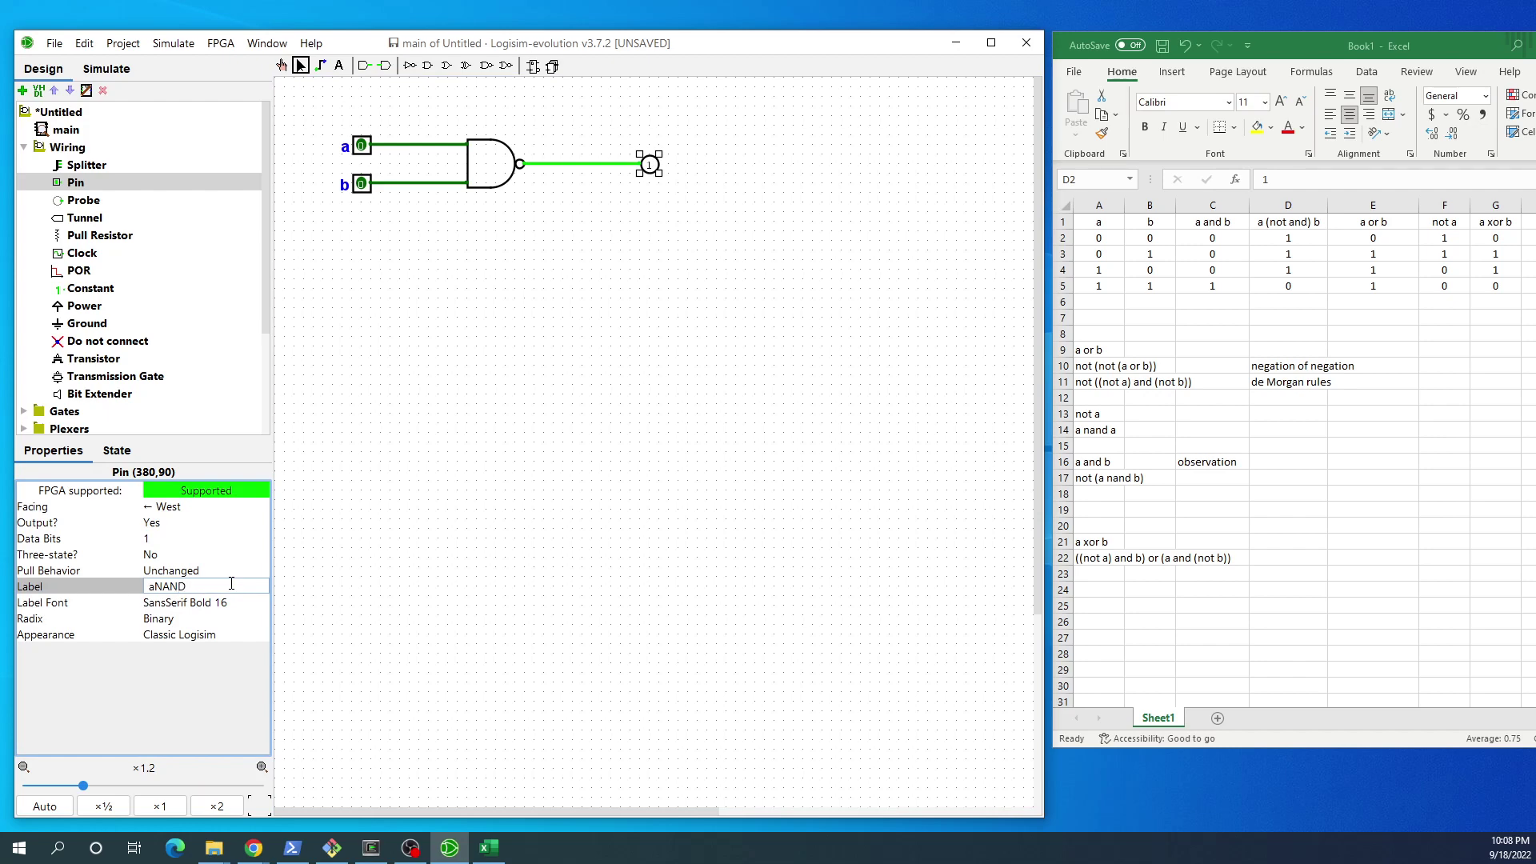
{"action": "key", "text": "Return"}
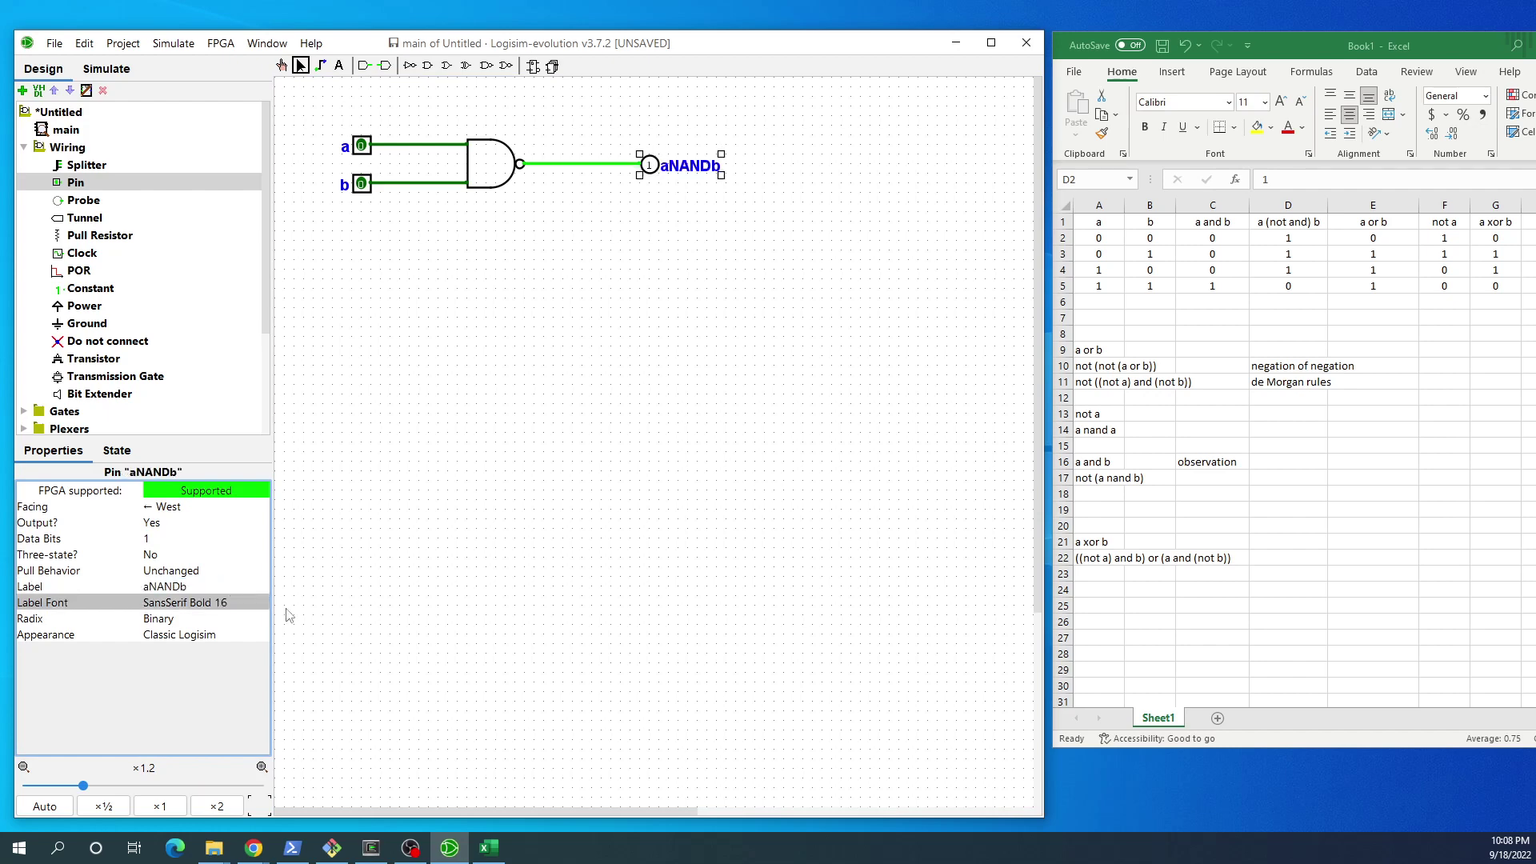
{"action": "left_click", "coordinate": [281, 67]}
Step: Toggle inputs a and b through all combinations, confirming aNANDb drops to 0 only when both are 1
{"action": "left_click", "coordinate": [361, 146]}
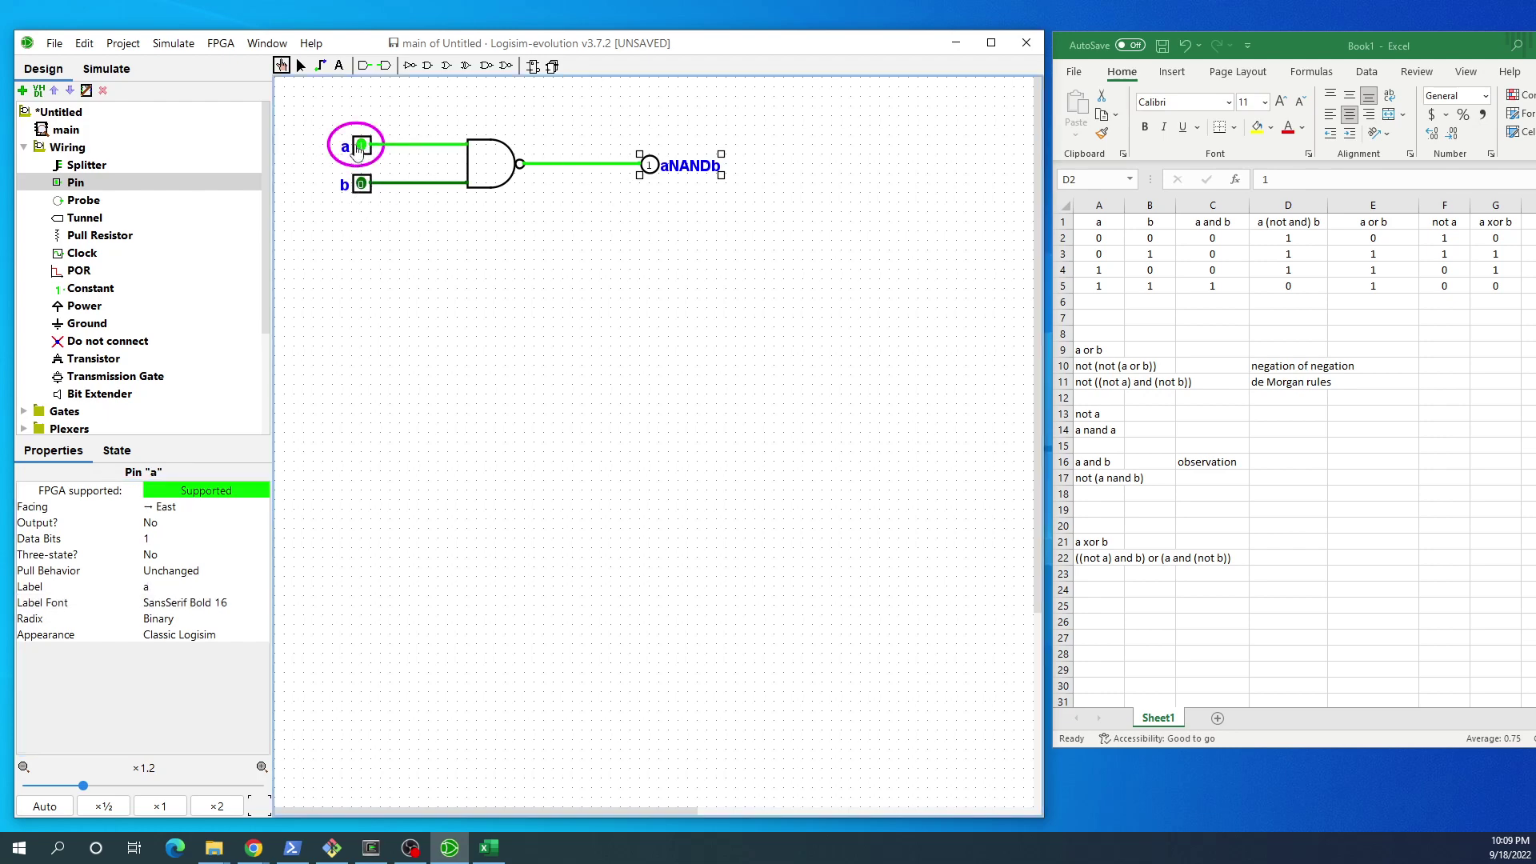
{"action": "left_click", "coordinate": [361, 146]}
{"action": "left_click", "coordinate": [361, 185]}
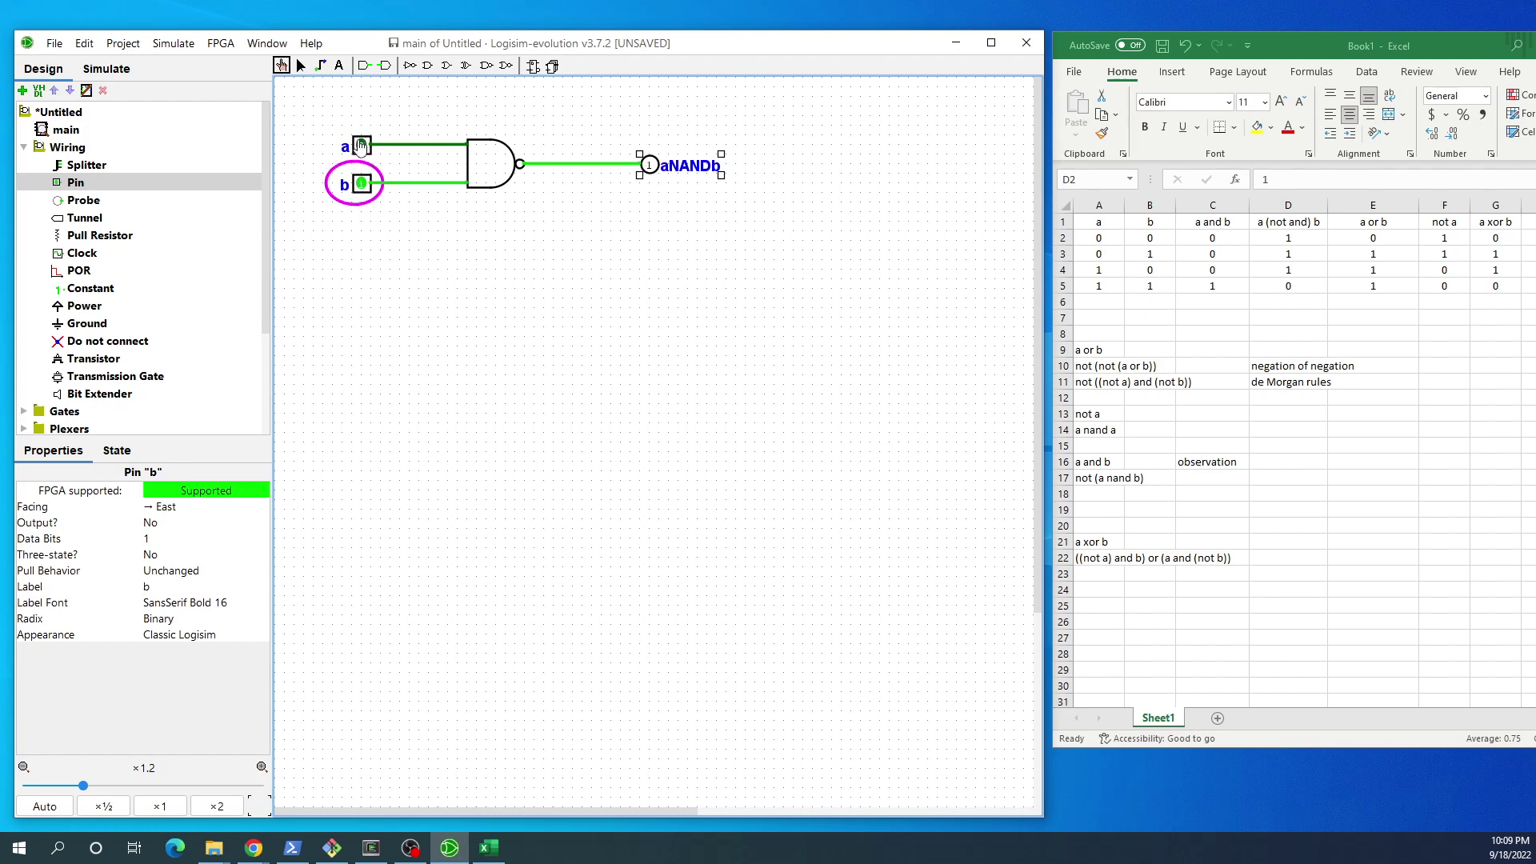
{"action": "left_click", "coordinate": [361, 146]}
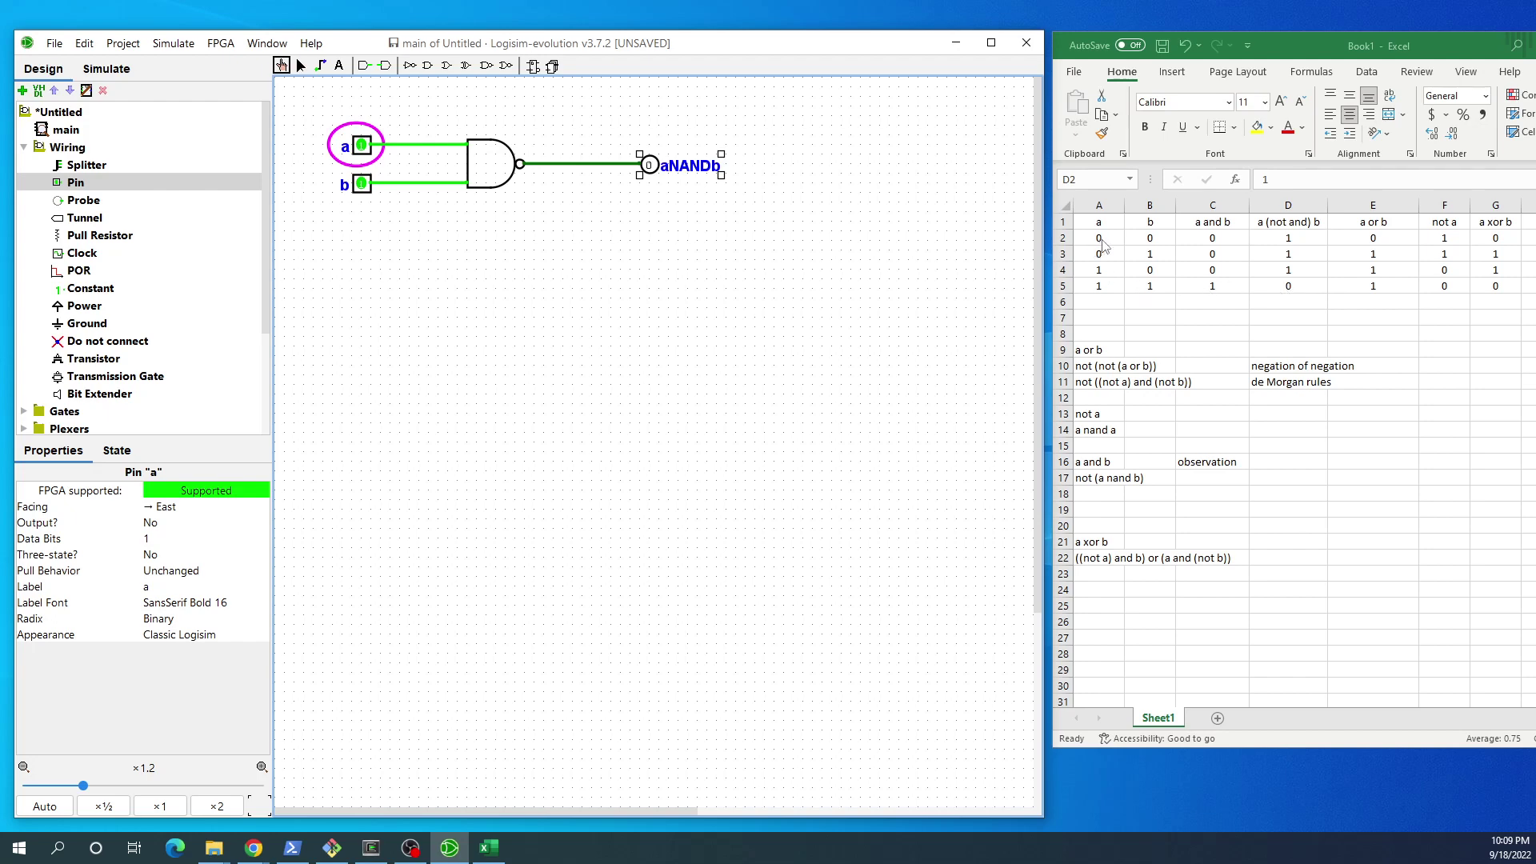
{"action": "left_click", "coordinate": [361, 184]}
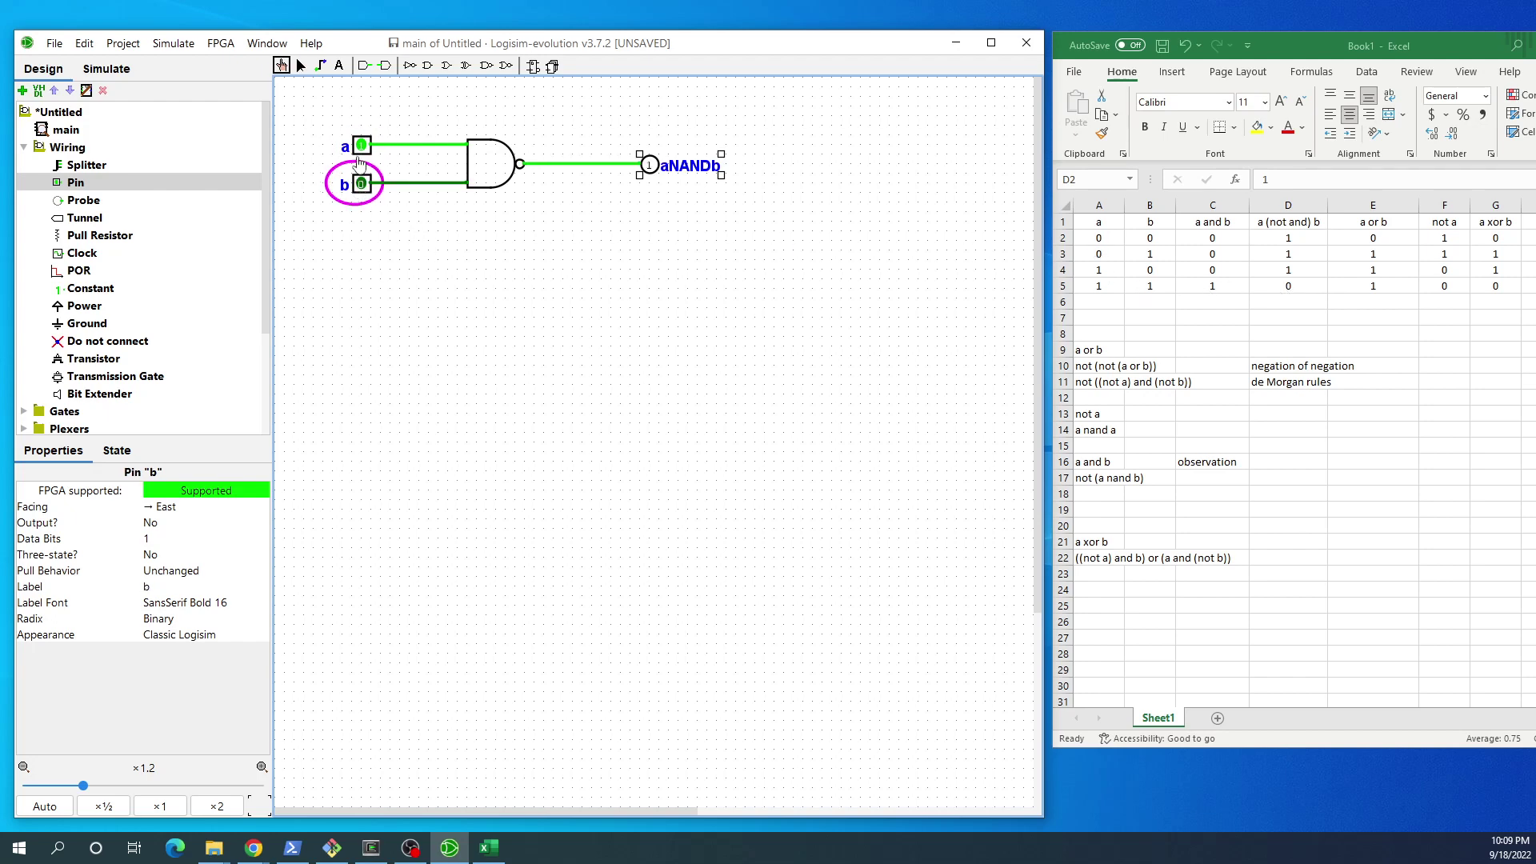
{"action": "left_click", "coordinate": [360, 146]}
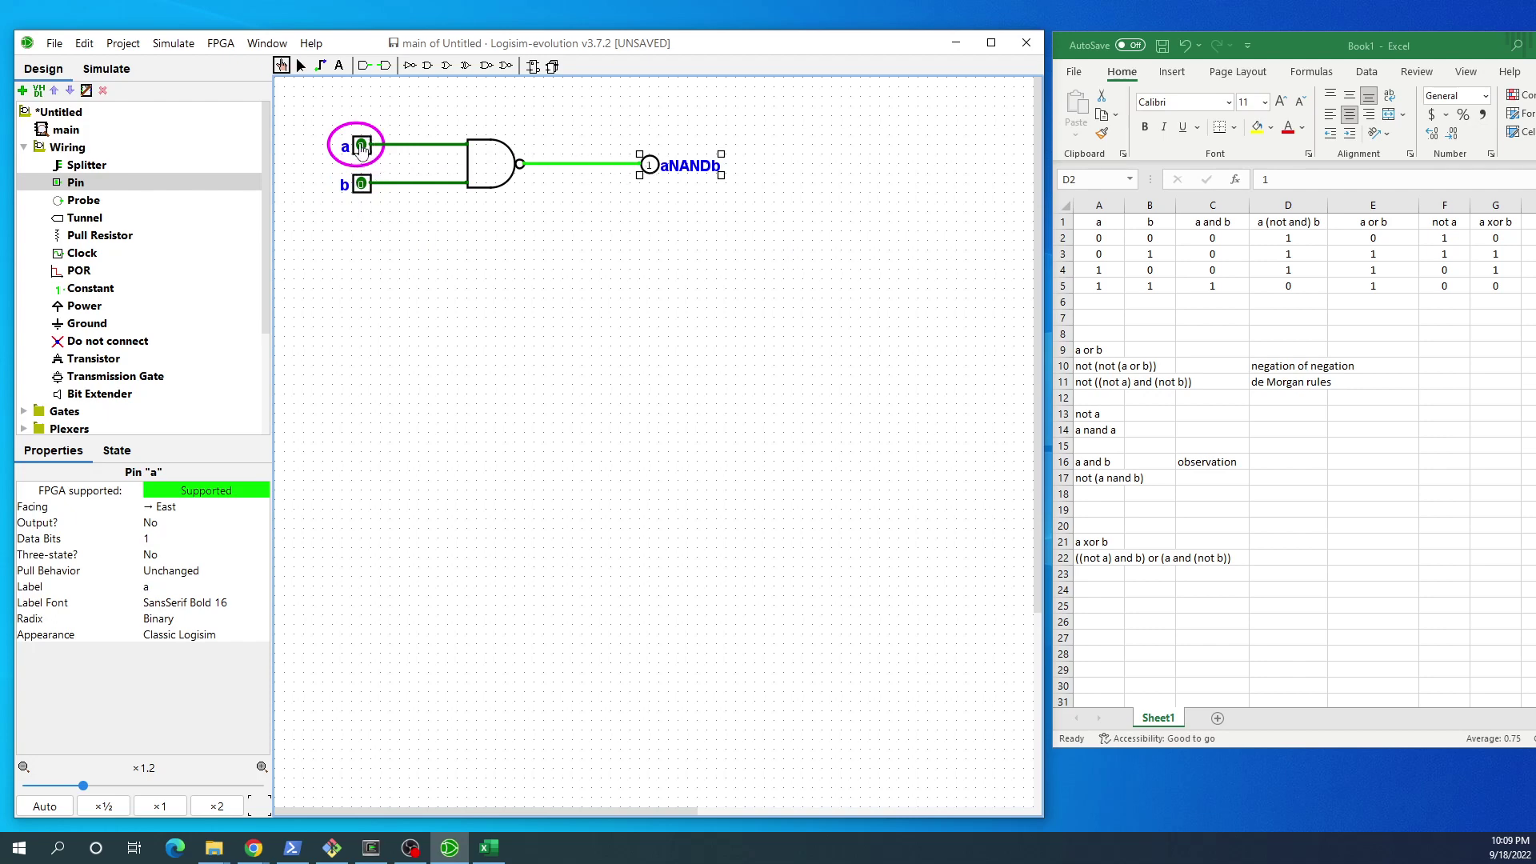
{"action": "left_click", "coordinate": [361, 146]}
{"action": "left_click", "coordinate": [362, 184]}
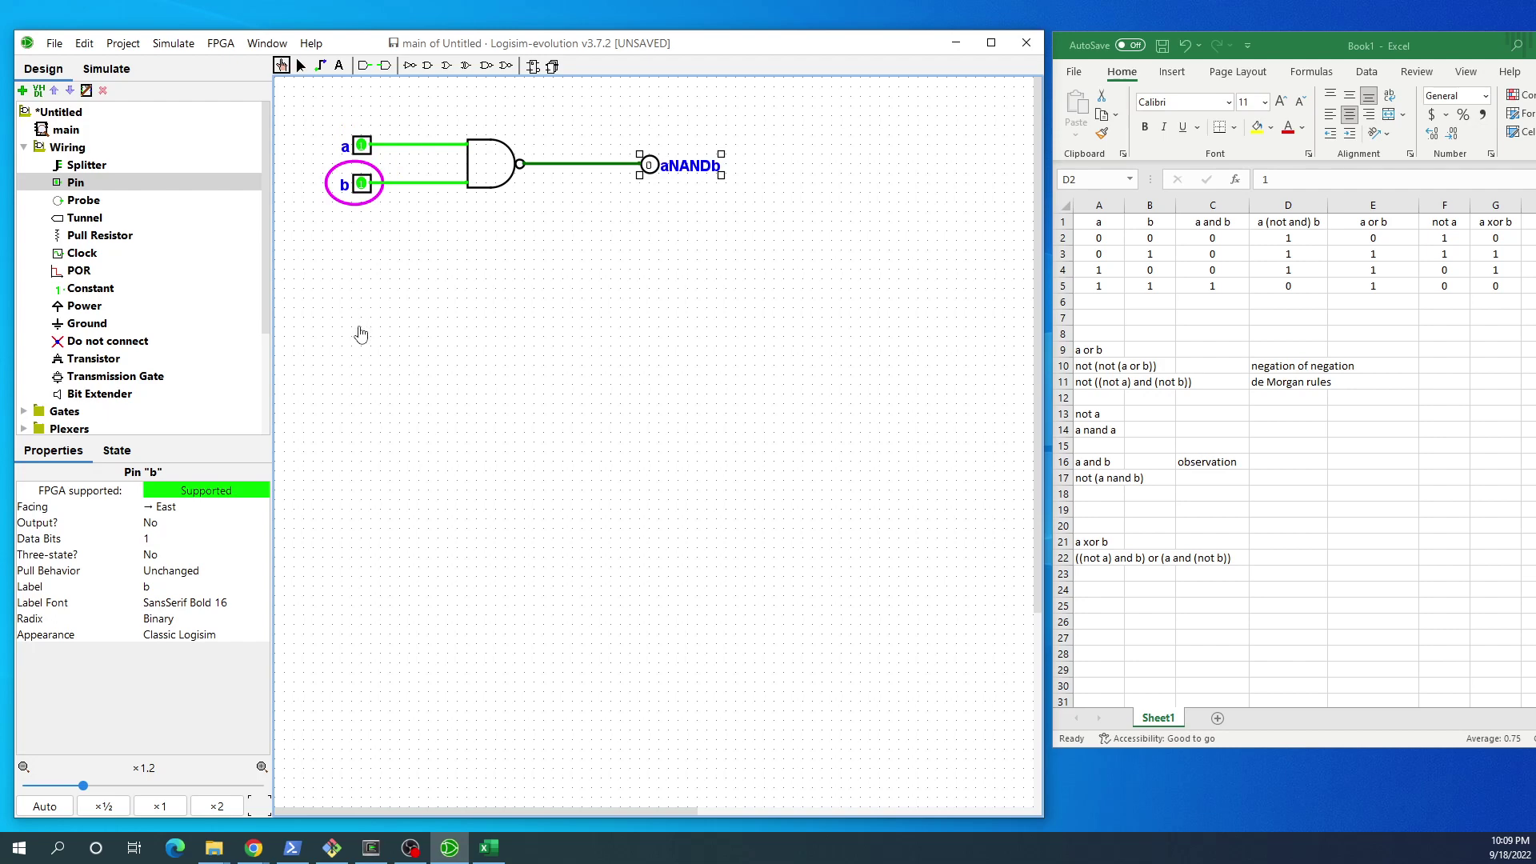
Step: Place a second NAND gate below the first and wire one new input pin to both its inputs
{"action": "left_click", "coordinate": [487, 67]}
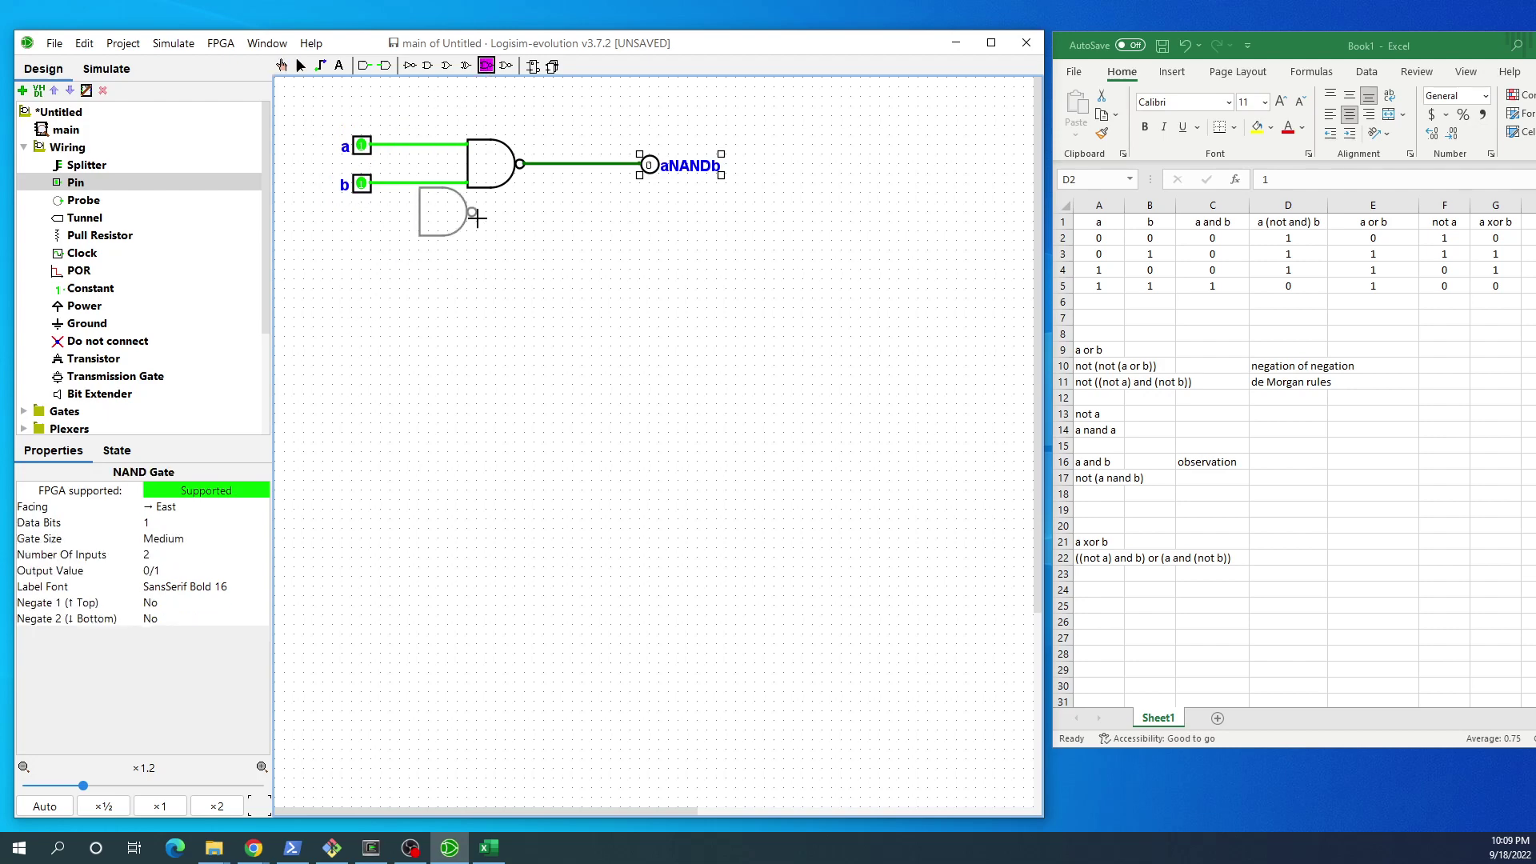
{"action": "left_click", "coordinate": [519, 248]}
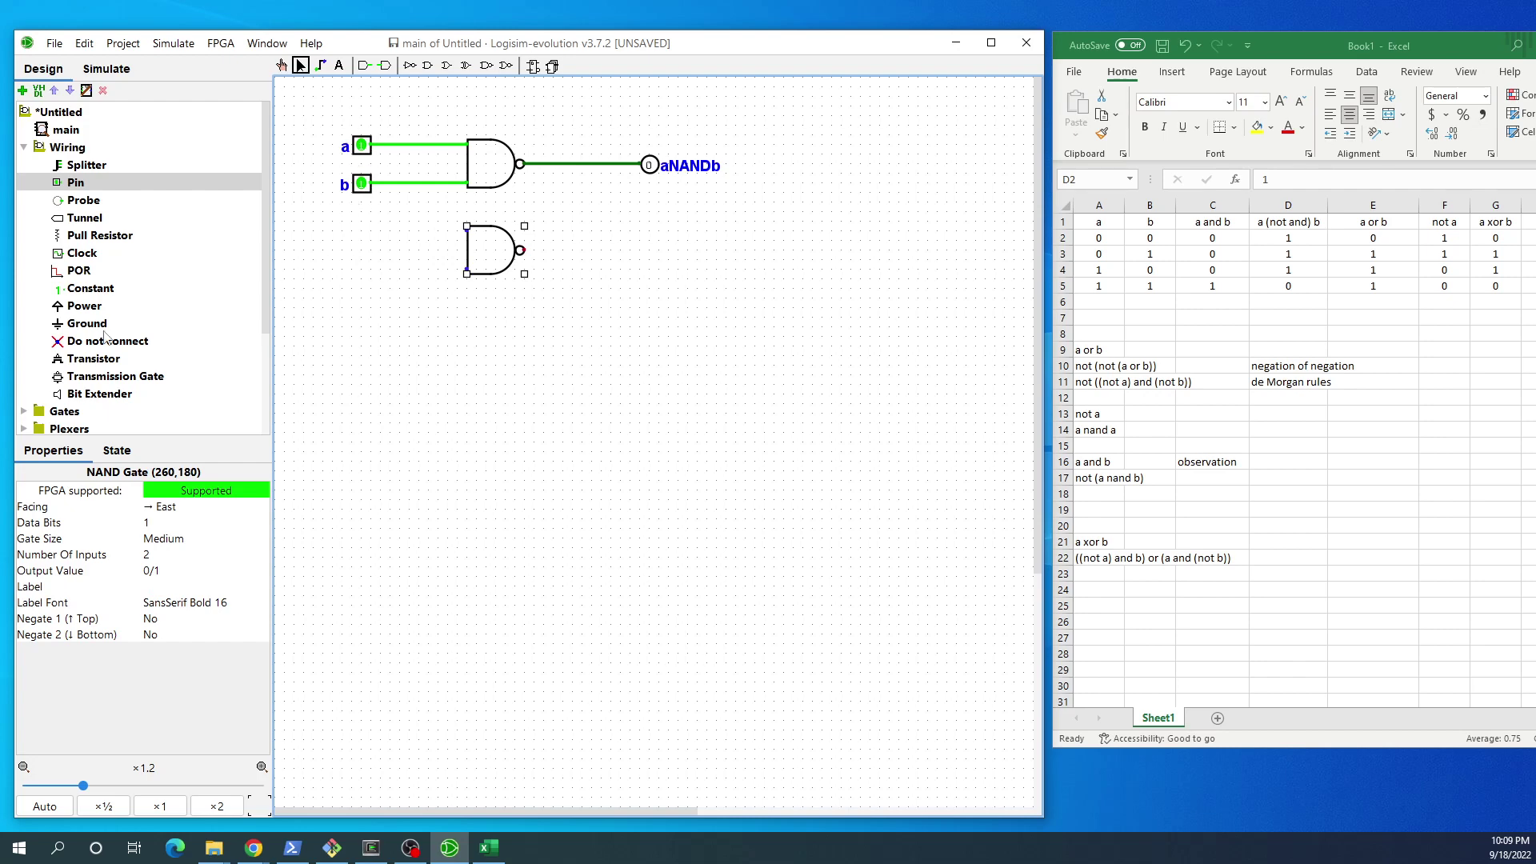
{"action": "left_click", "coordinate": [75, 183]}
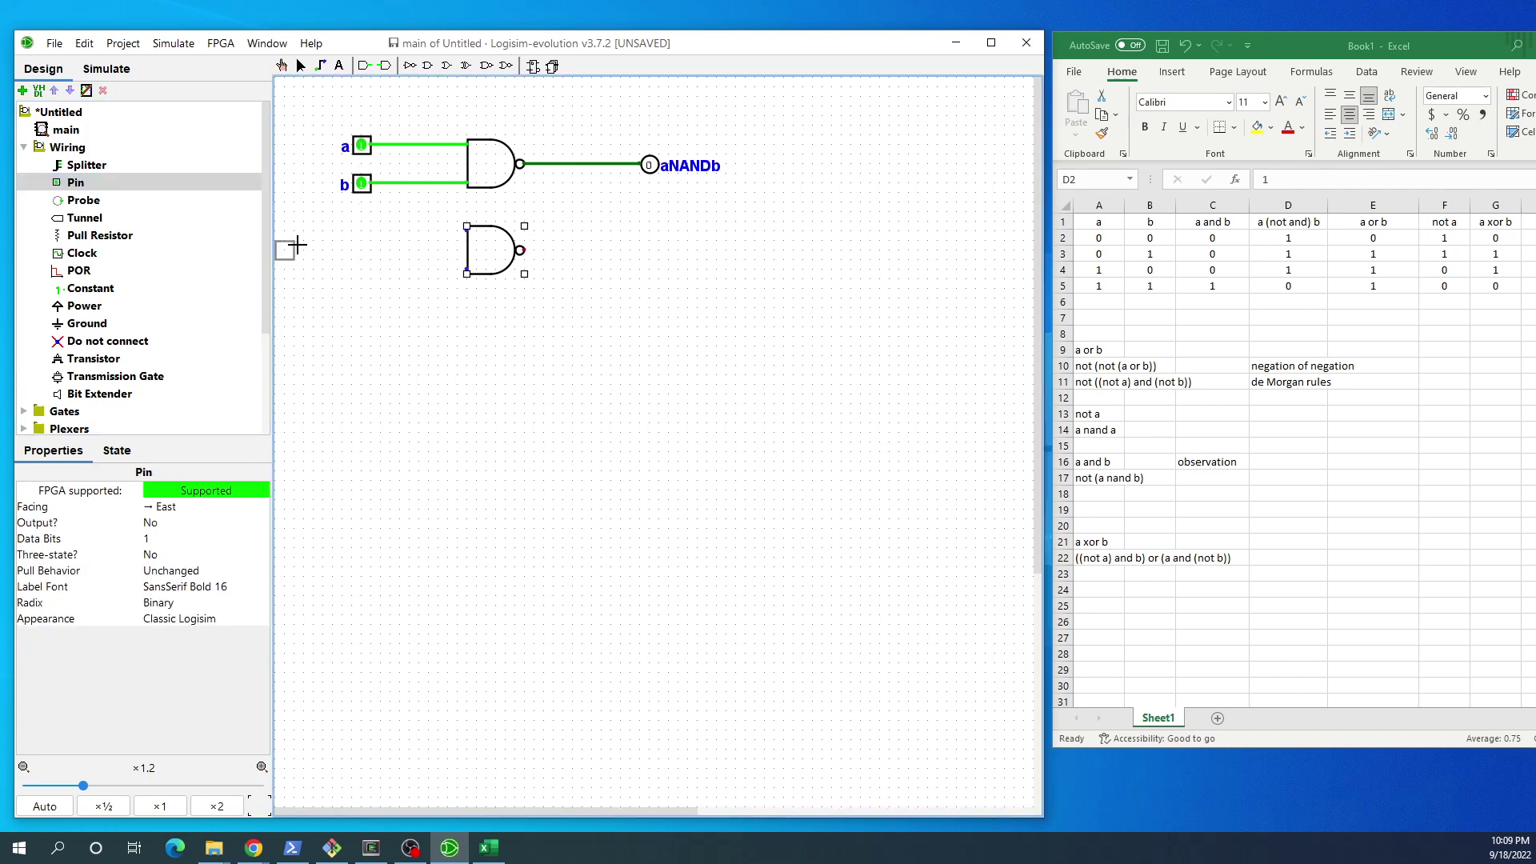
{"action": "left_click", "coordinate": [361, 249]}
{"action": "left_click_drag", "start_coordinate": [373, 250], "coordinate": [467, 271]}
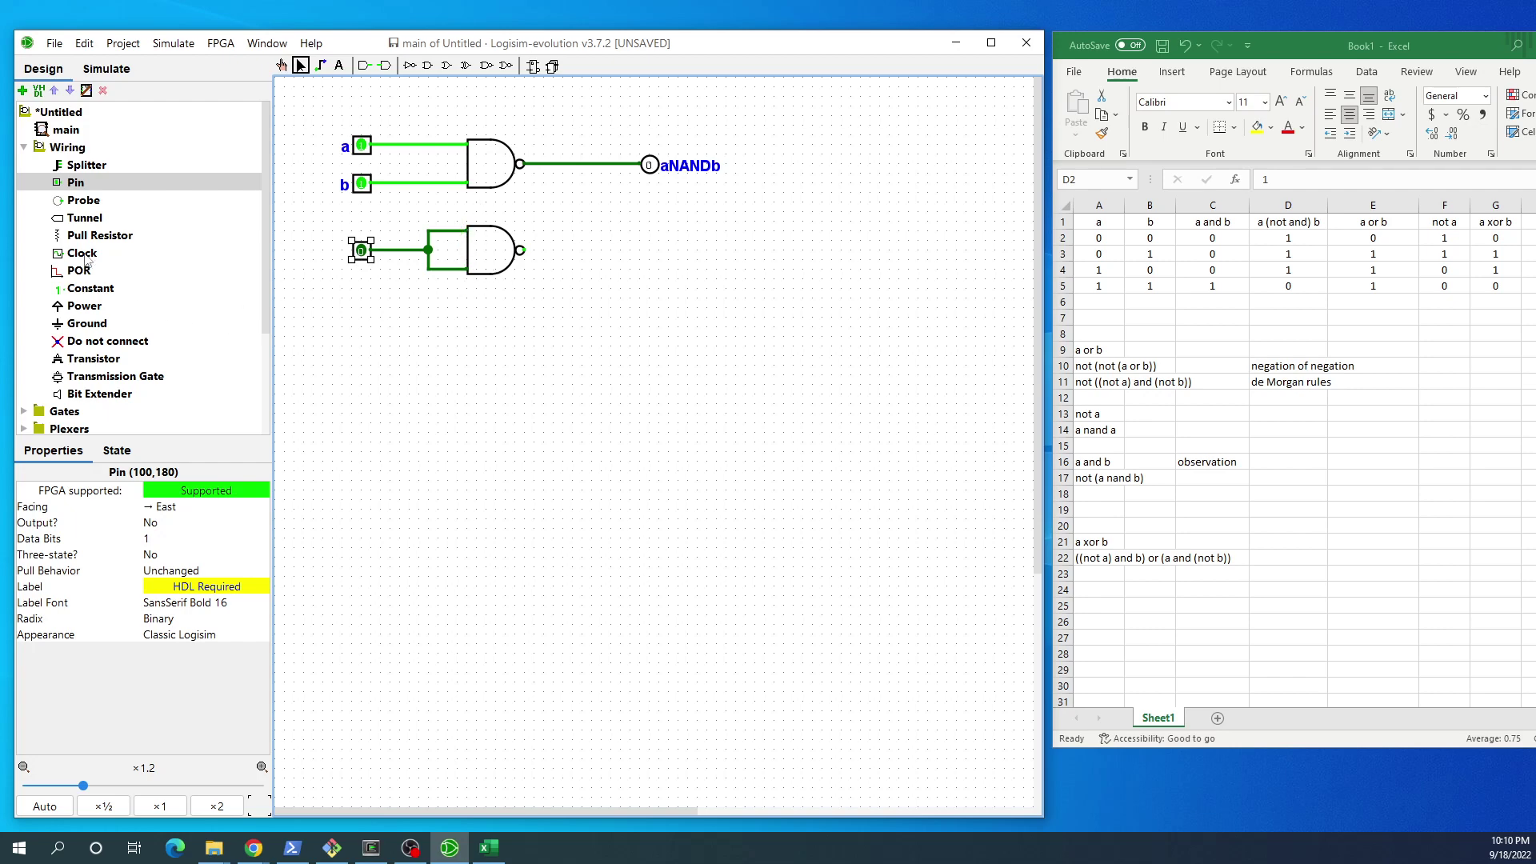
Step: Add a pin right of the second gate, set as an output facing west
{"action": "left_click", "coordinate": [75, 183]}
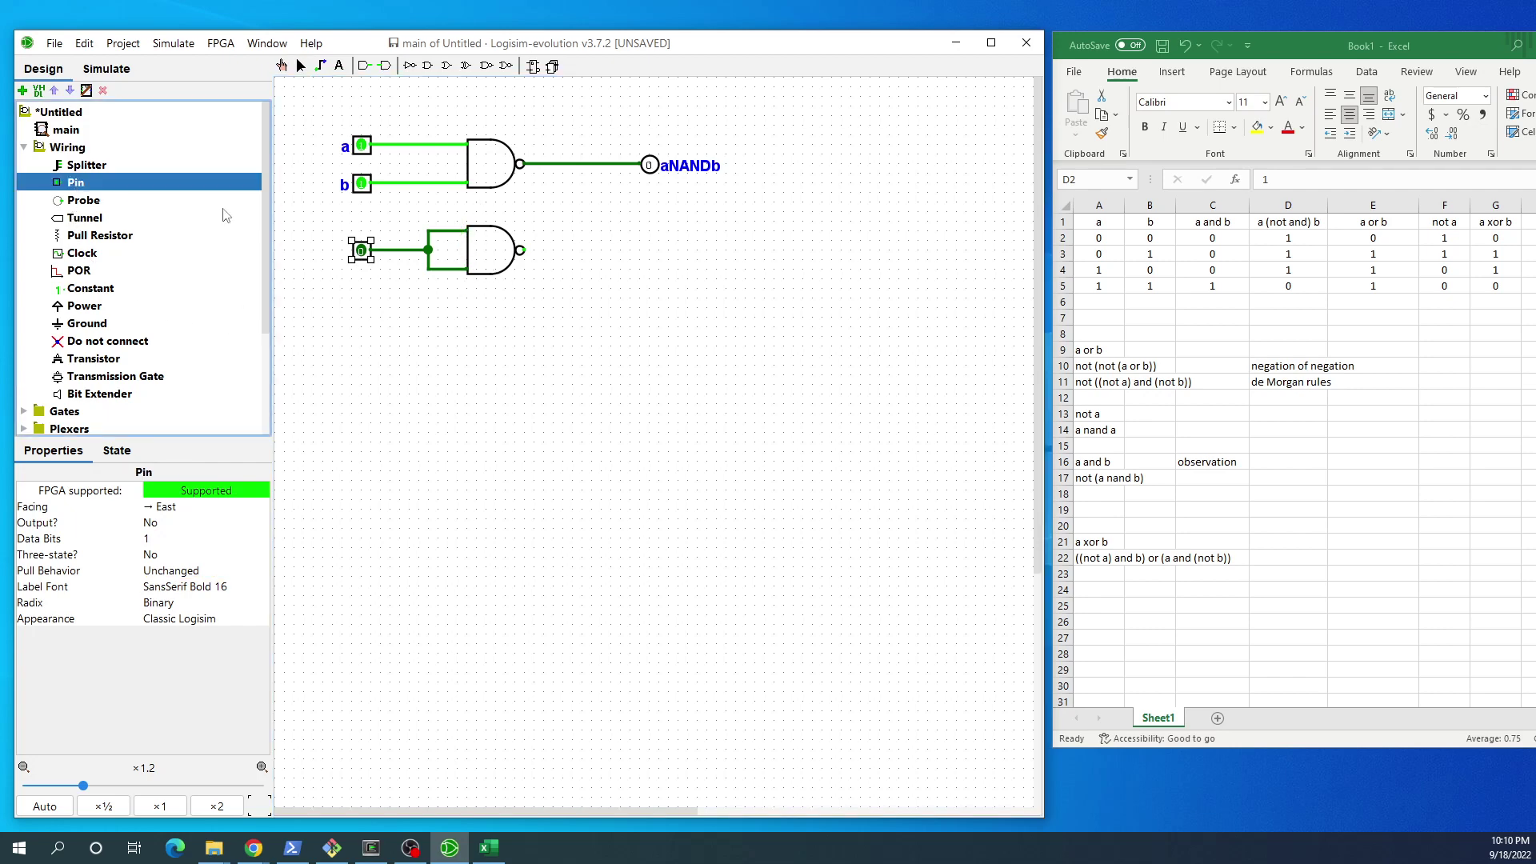
{"action": "left_click", "coordinate": [653, 246]}
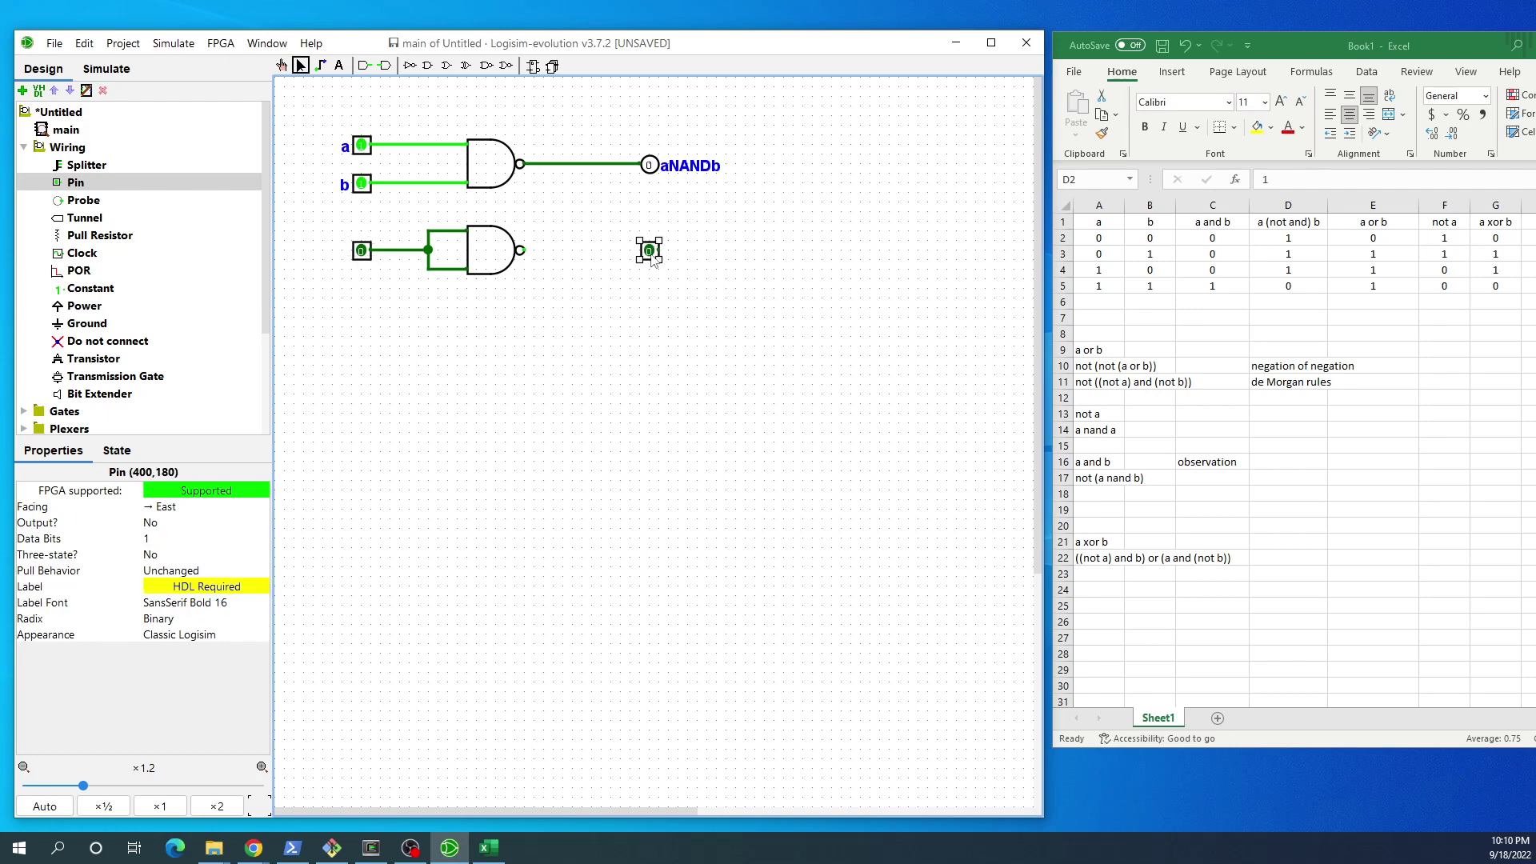
{"action": "left_click", "coordinate": [168, 523]}
{"action": "left_click", "coordinate": [164, 543]}
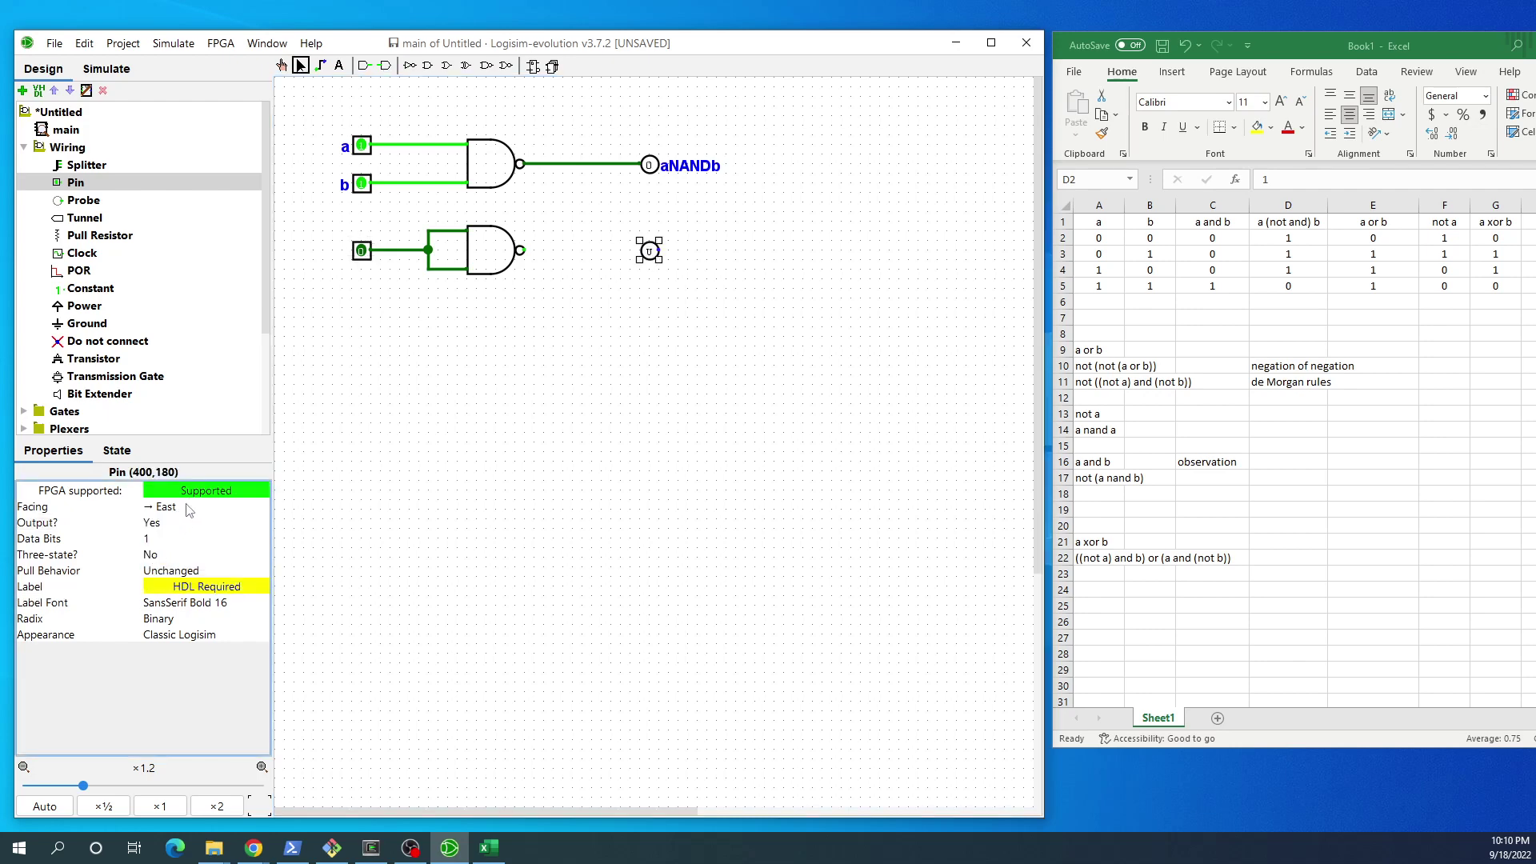
{"action": "left_click", "coordinate": [186, 508]}
{"action": "left_click", "coordinate": [171, 585]}
Step: Label the input pin in_a and the output pin out_something
{"action": "left_click", "coordinate": [360, 253]}
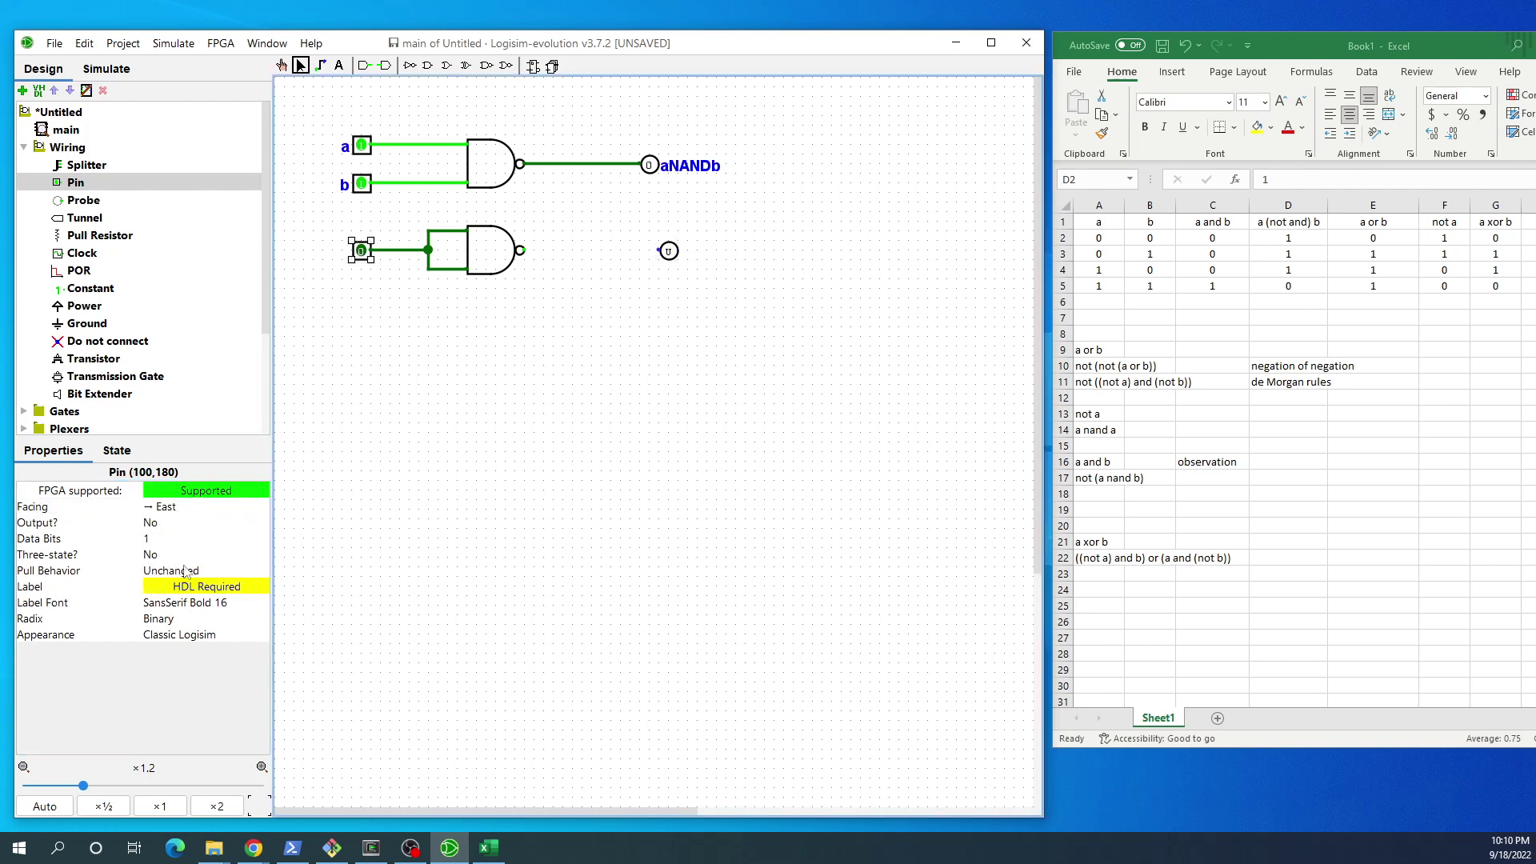
{"action": "left_click", "coordinate": [168, 588]}
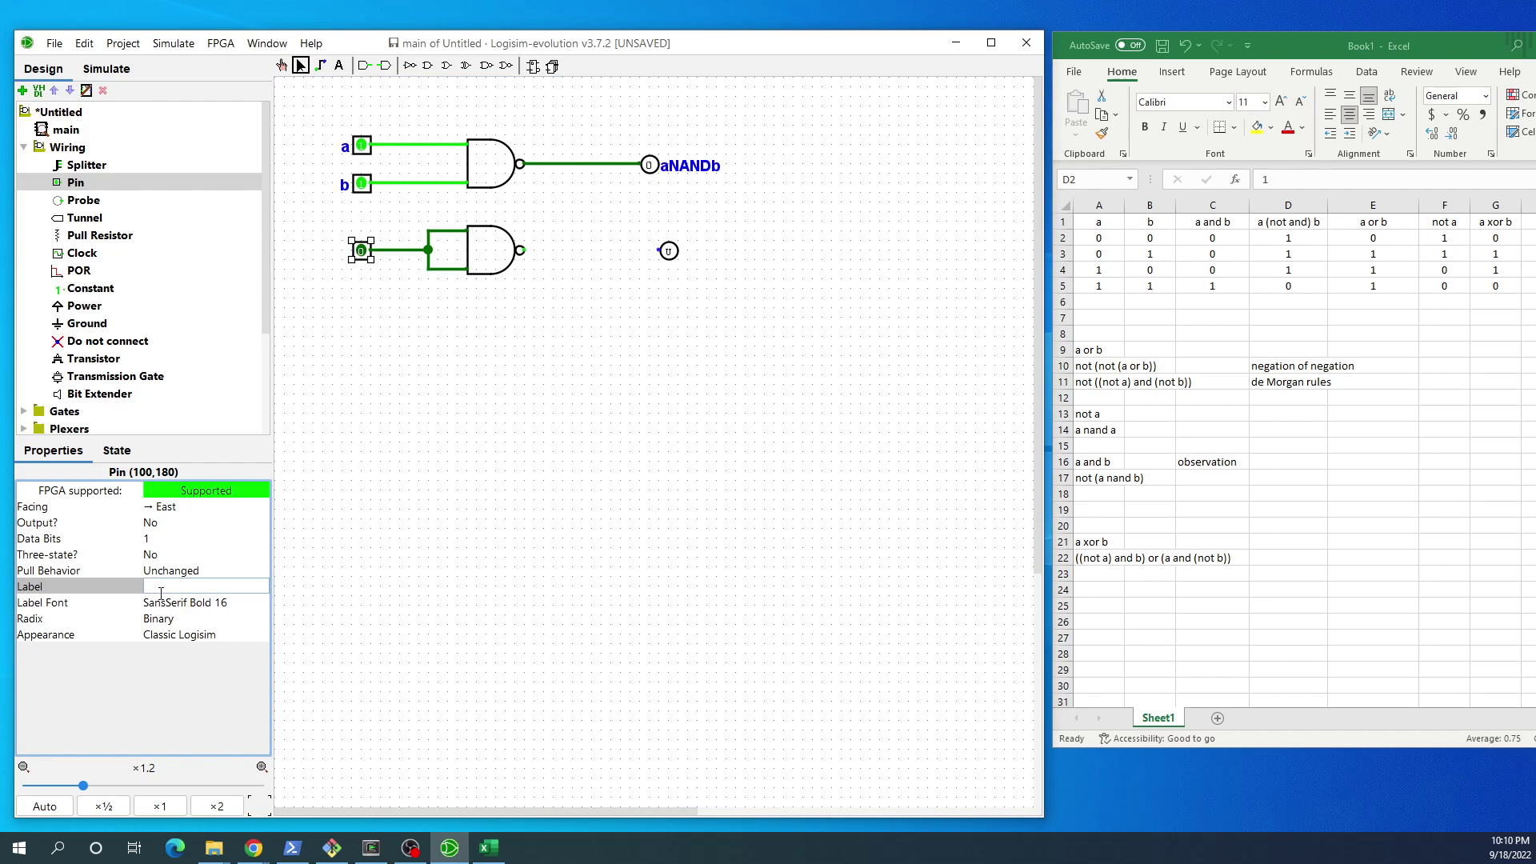
{"action": "type", "text": "a"}
{"action": "key", "text": "Return"}
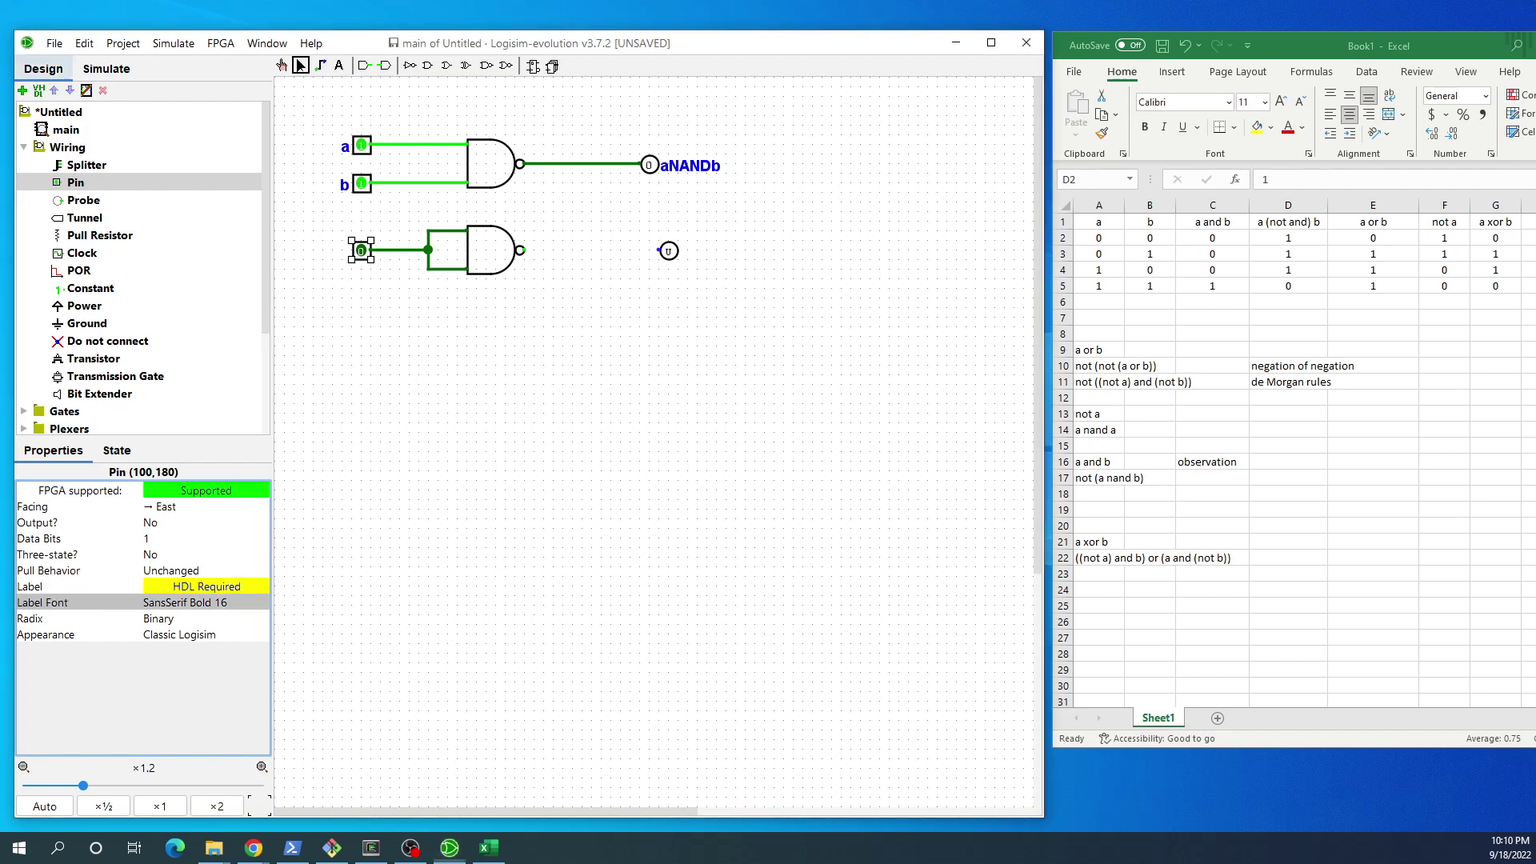
{"action": "left_click", "coordinate": [155, 588]}
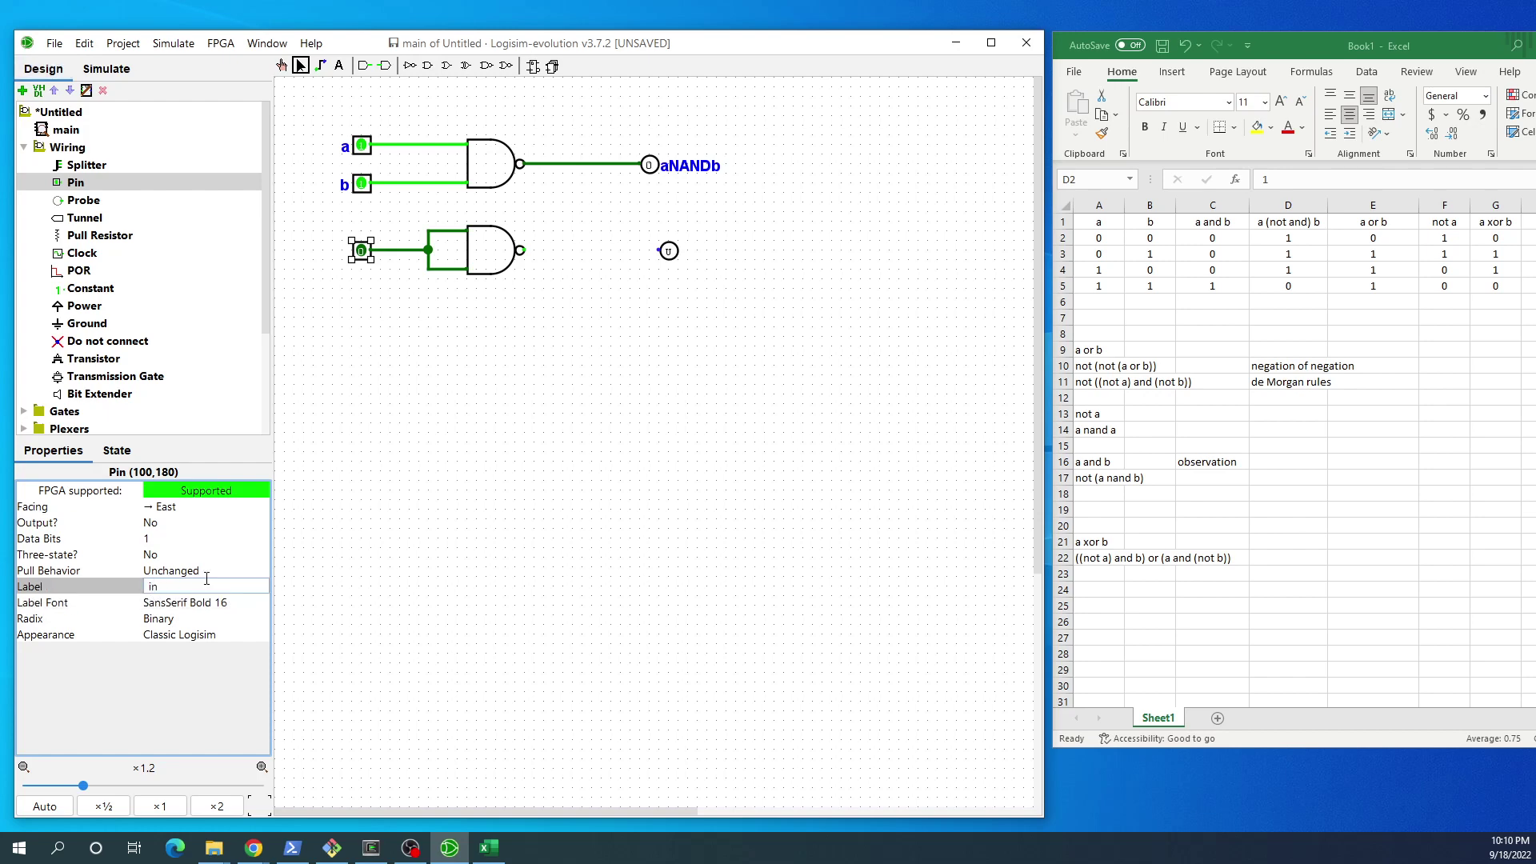
{"action": "key", "text": "Return"}
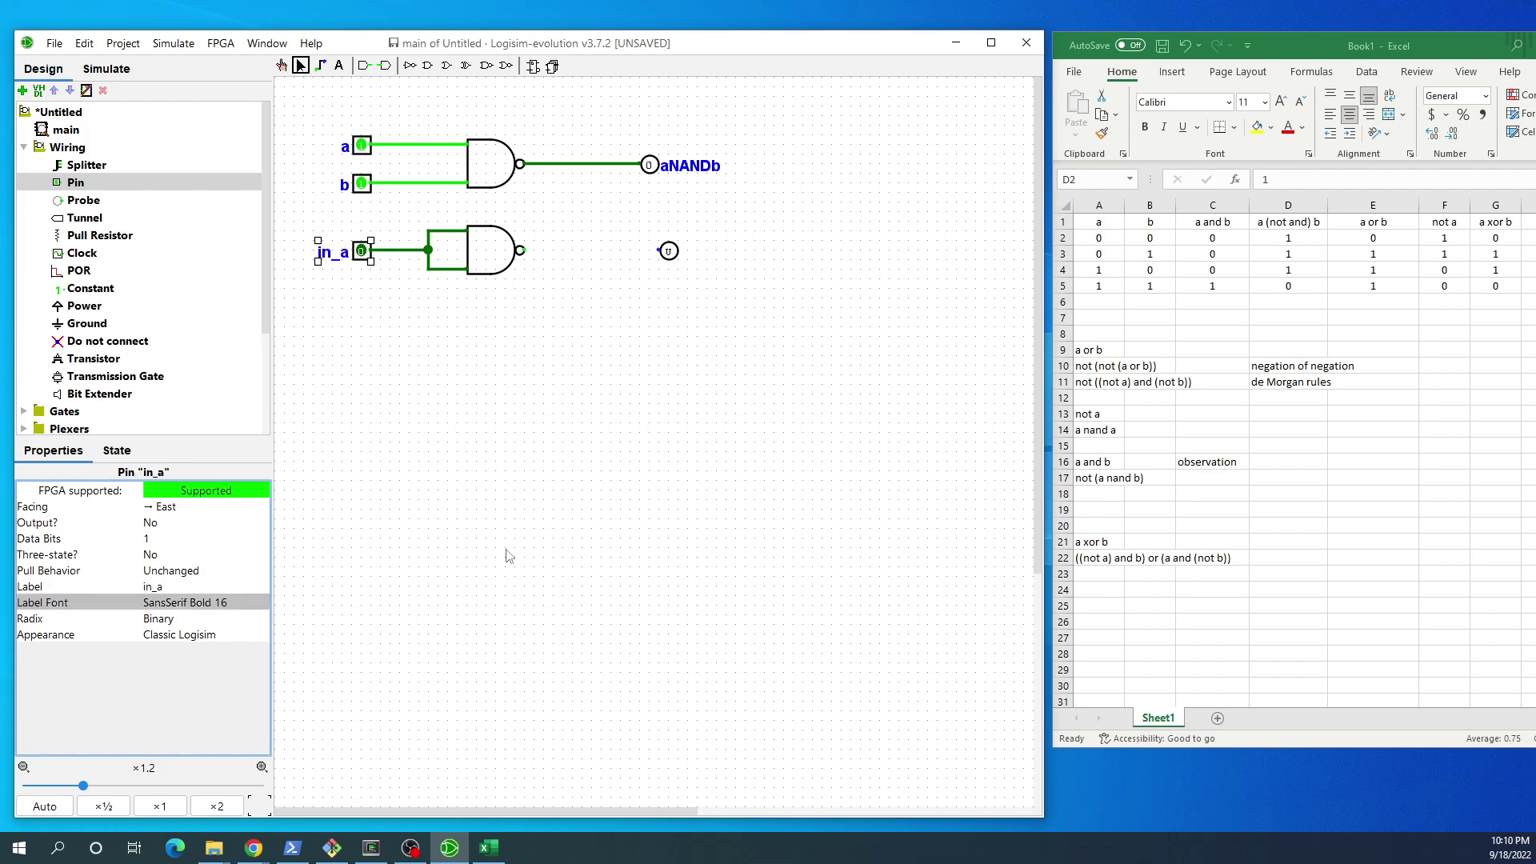
{"action": "left_click", "coordinate": [669, 253]}
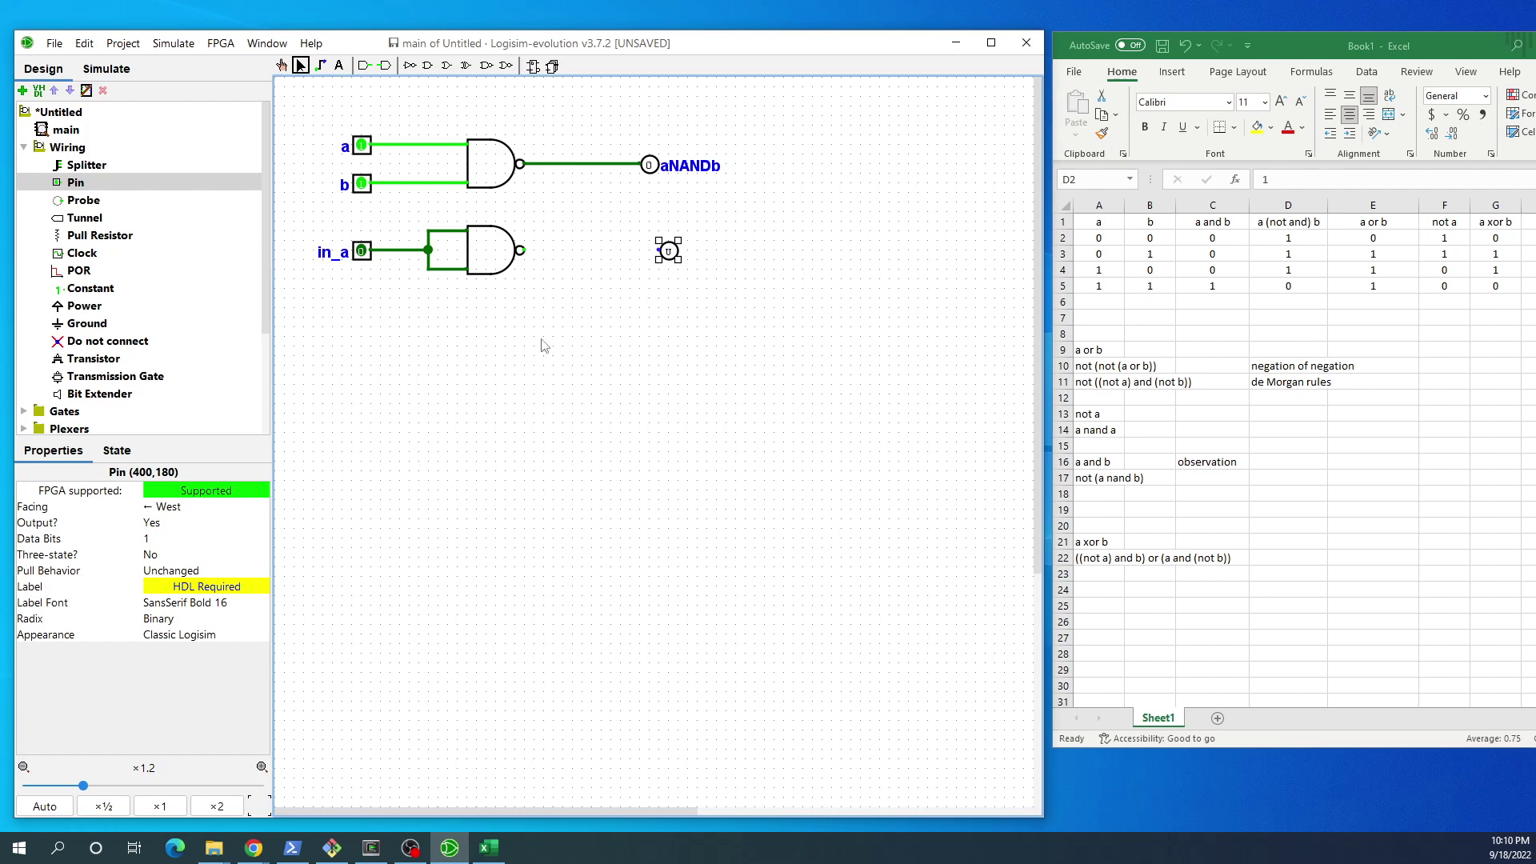
{"action": "left_click", "coordinate": [210, 588]}
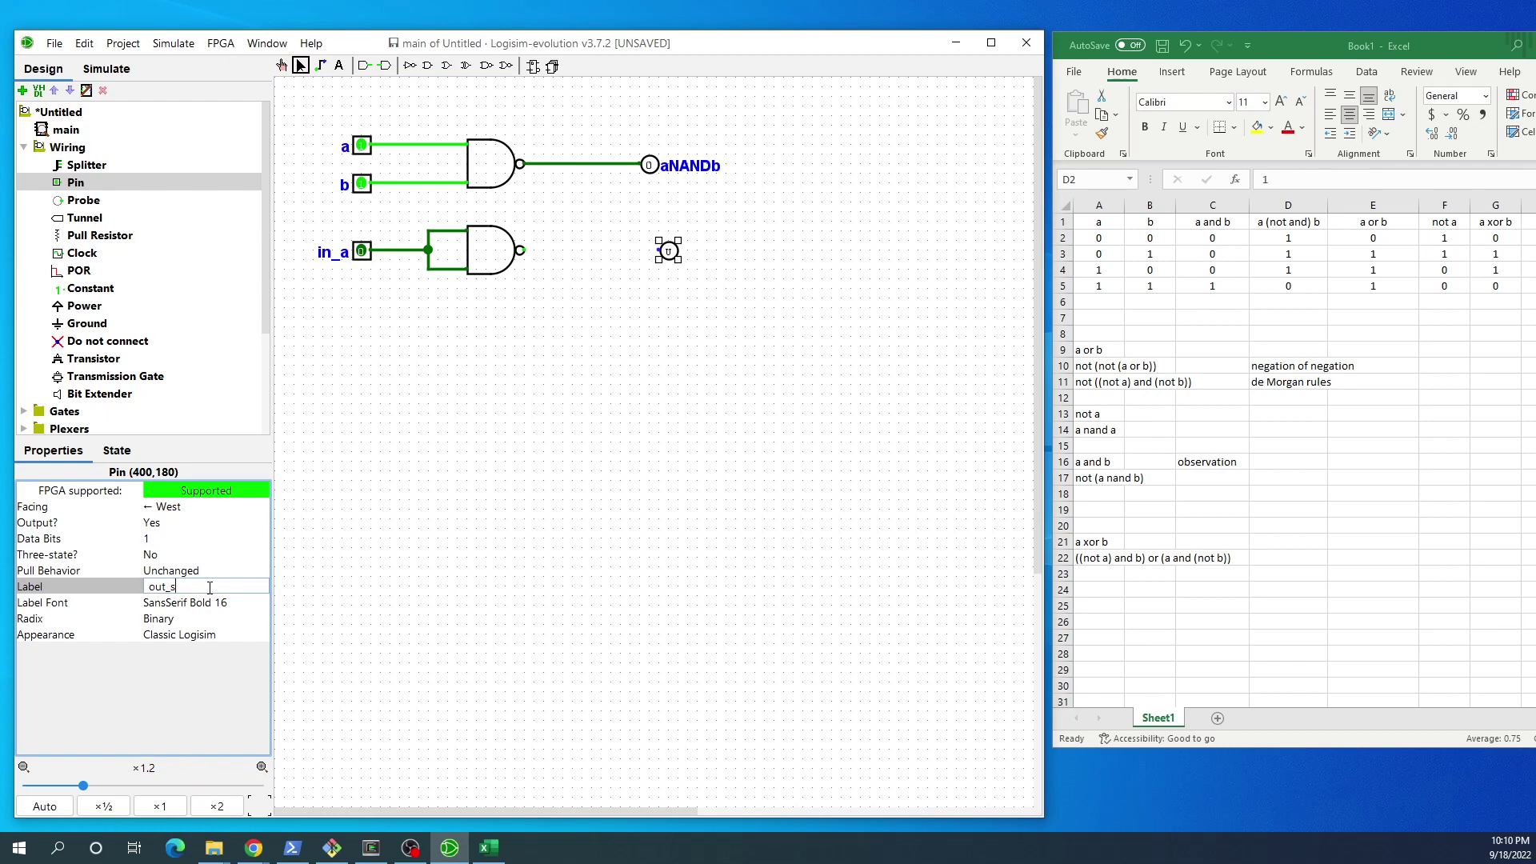
{"action": "key", "text": "Return"}
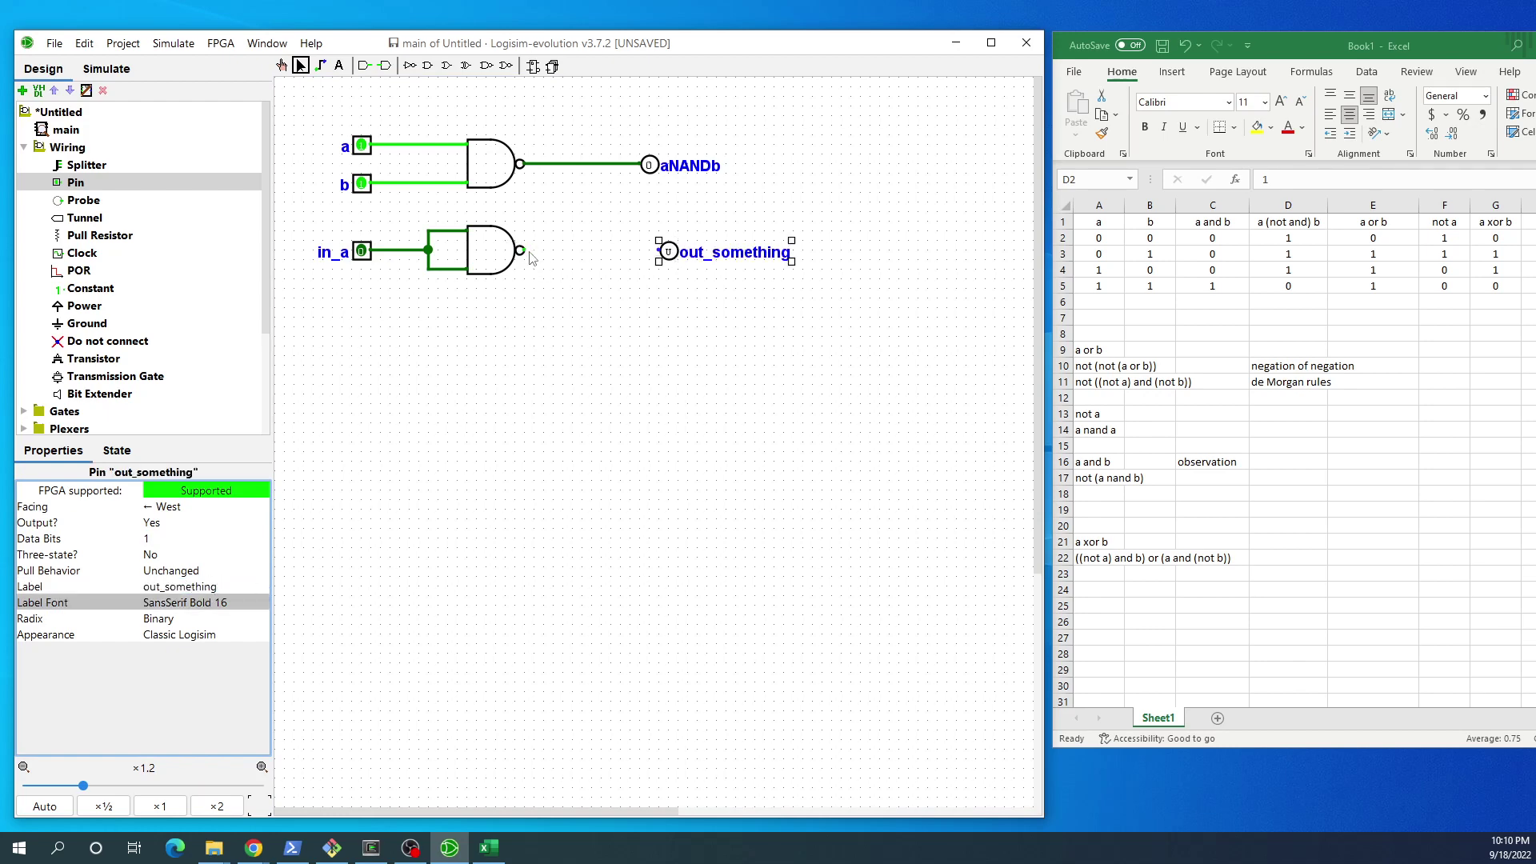
Step: Wire the second gate's output to out_something, nudge the pin closer, and set in_a to 1
{"action": "left_click_drag", "start_coordinate": [529, 256], "coordinate": [663, 258]}
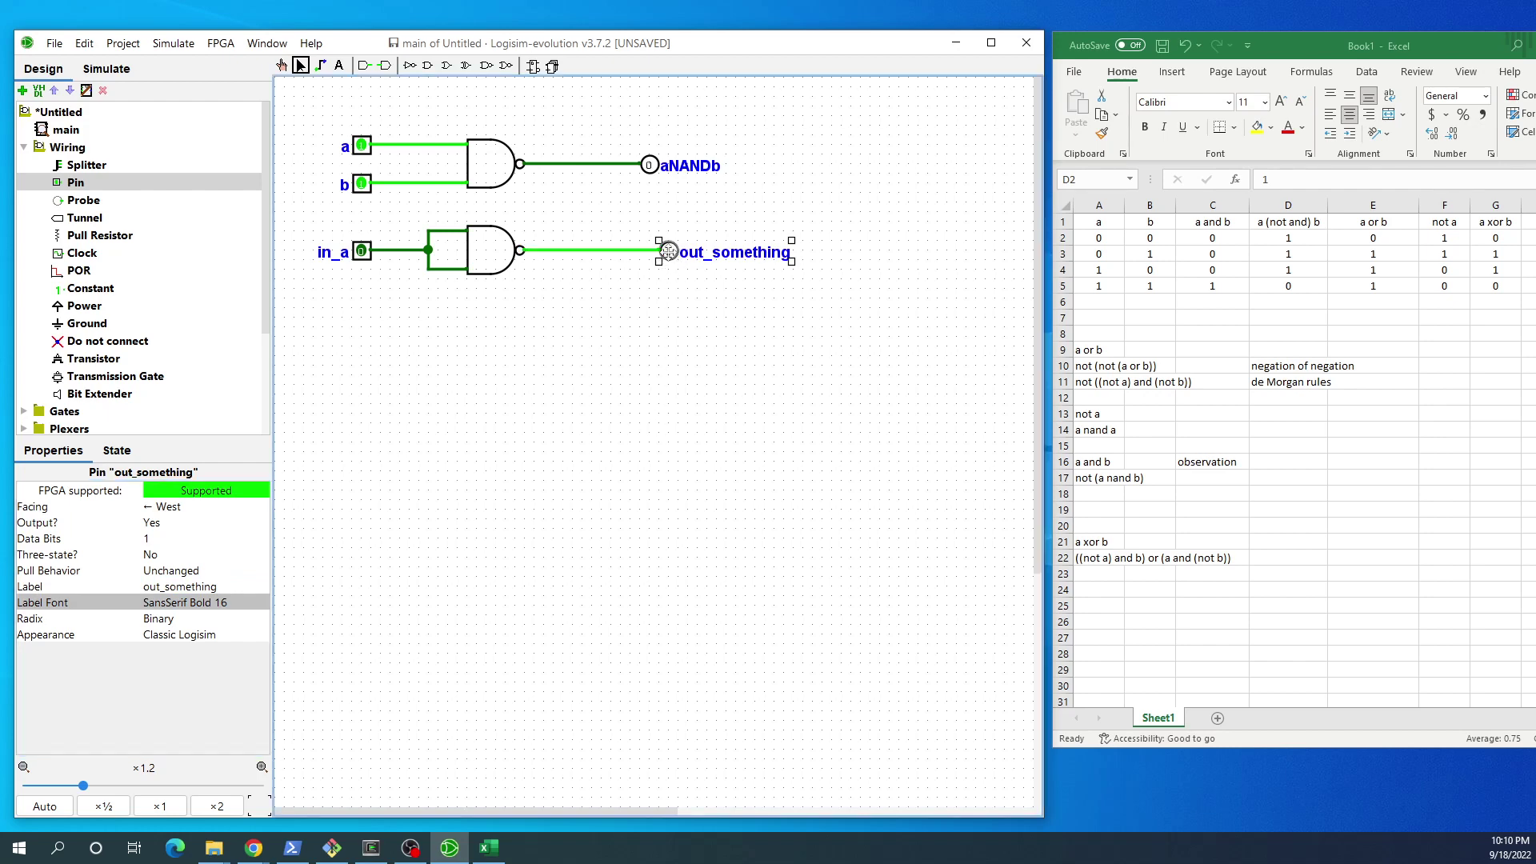
{"action": "left_click_drag", "start_coordinate": [667, 251], "coordinate": [647, 252]}
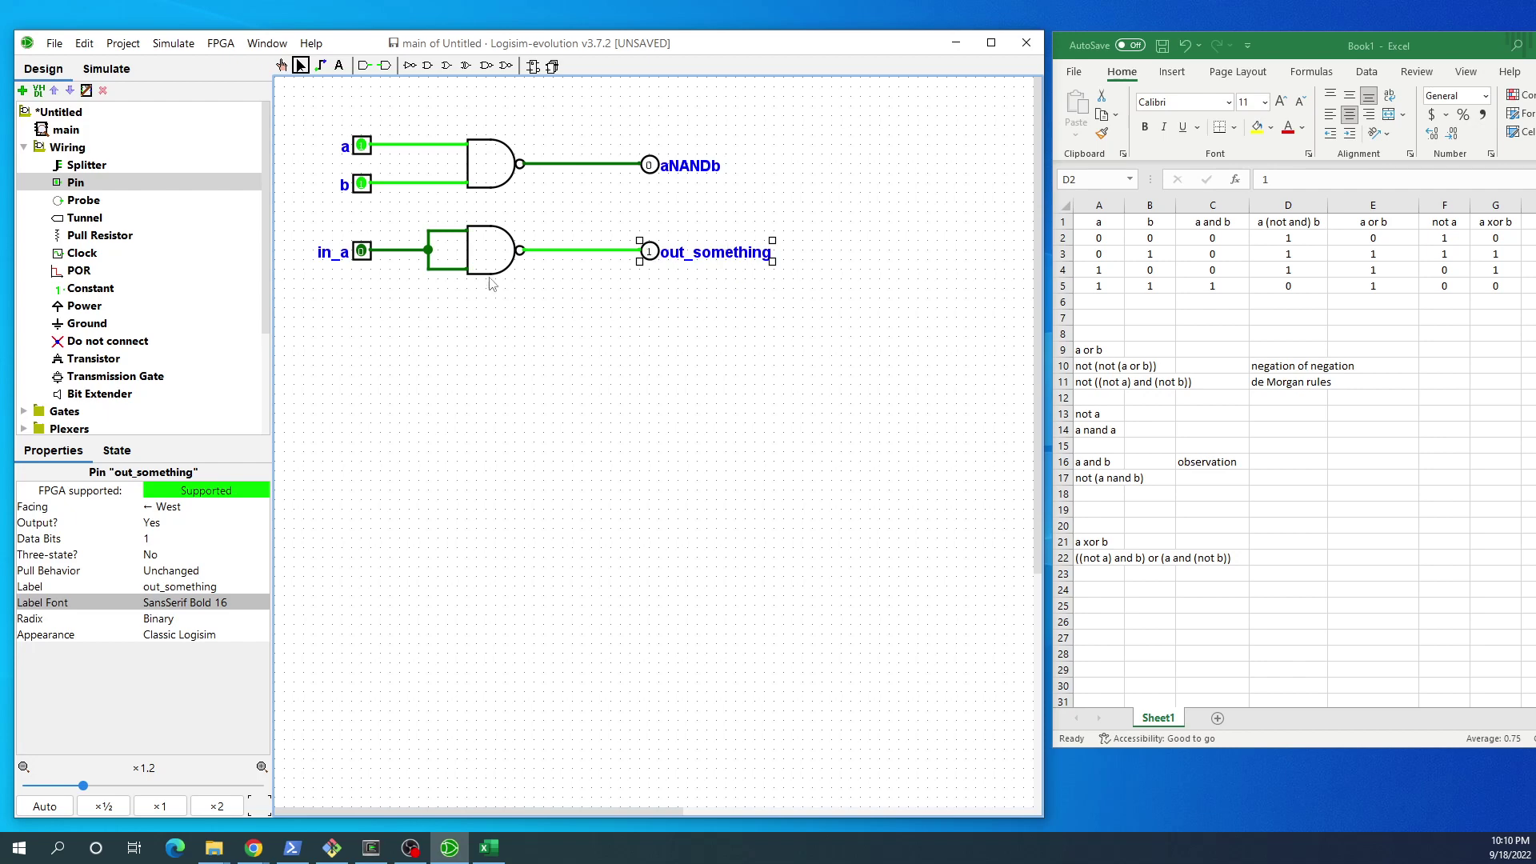
{"action": "left_click", "coordinate": [282, 65]}
{"action": "left_click", "coordinate": [360, 255]}
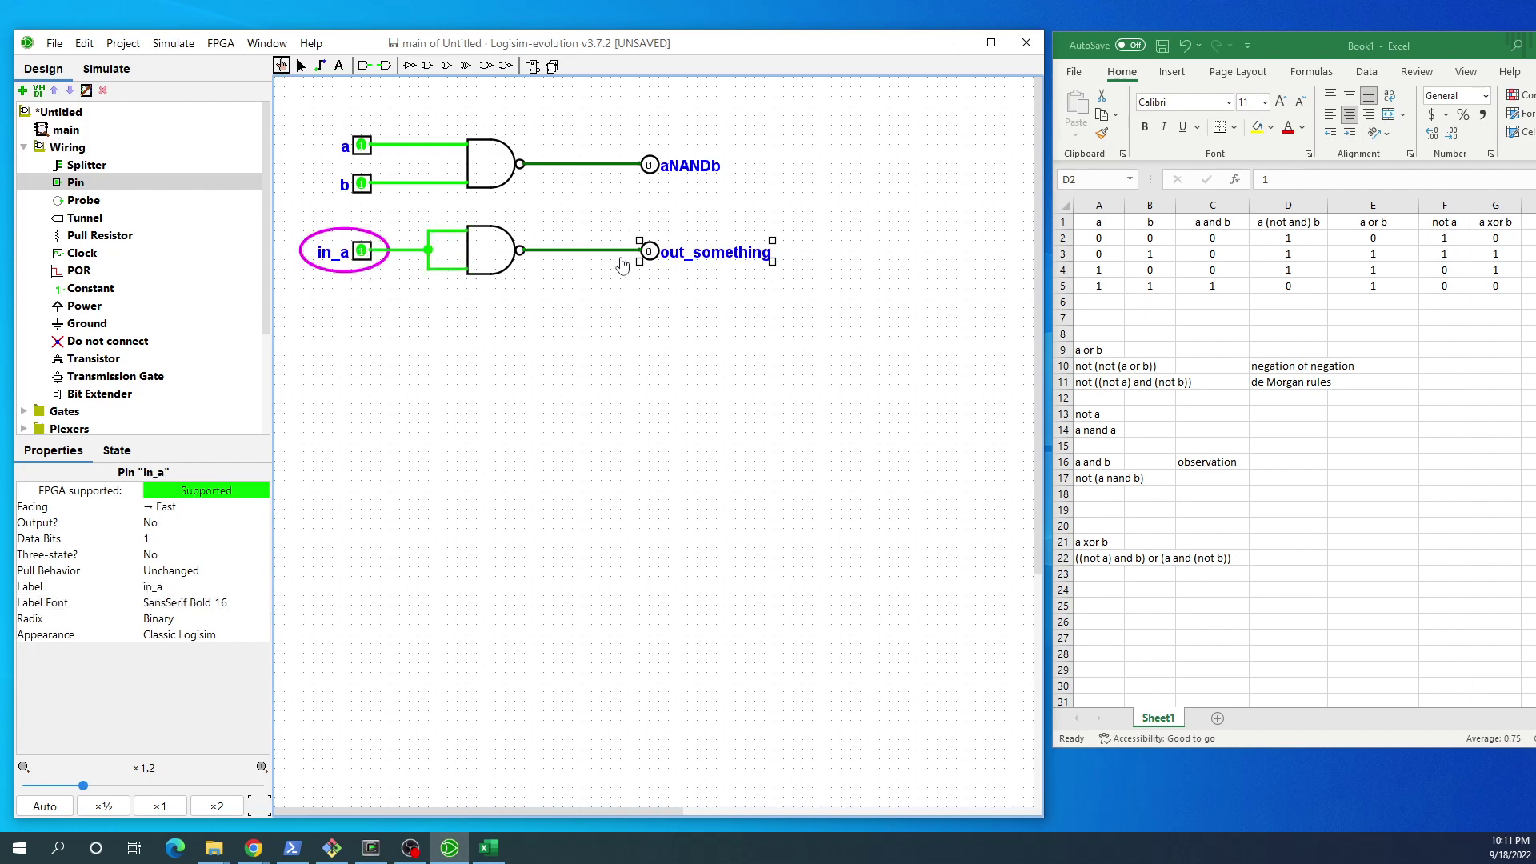
Step: Set in_a back to 0 and rename the output pin from out_something to out_not_a
{"action": "left_click", "coordinate": [362, 254]}
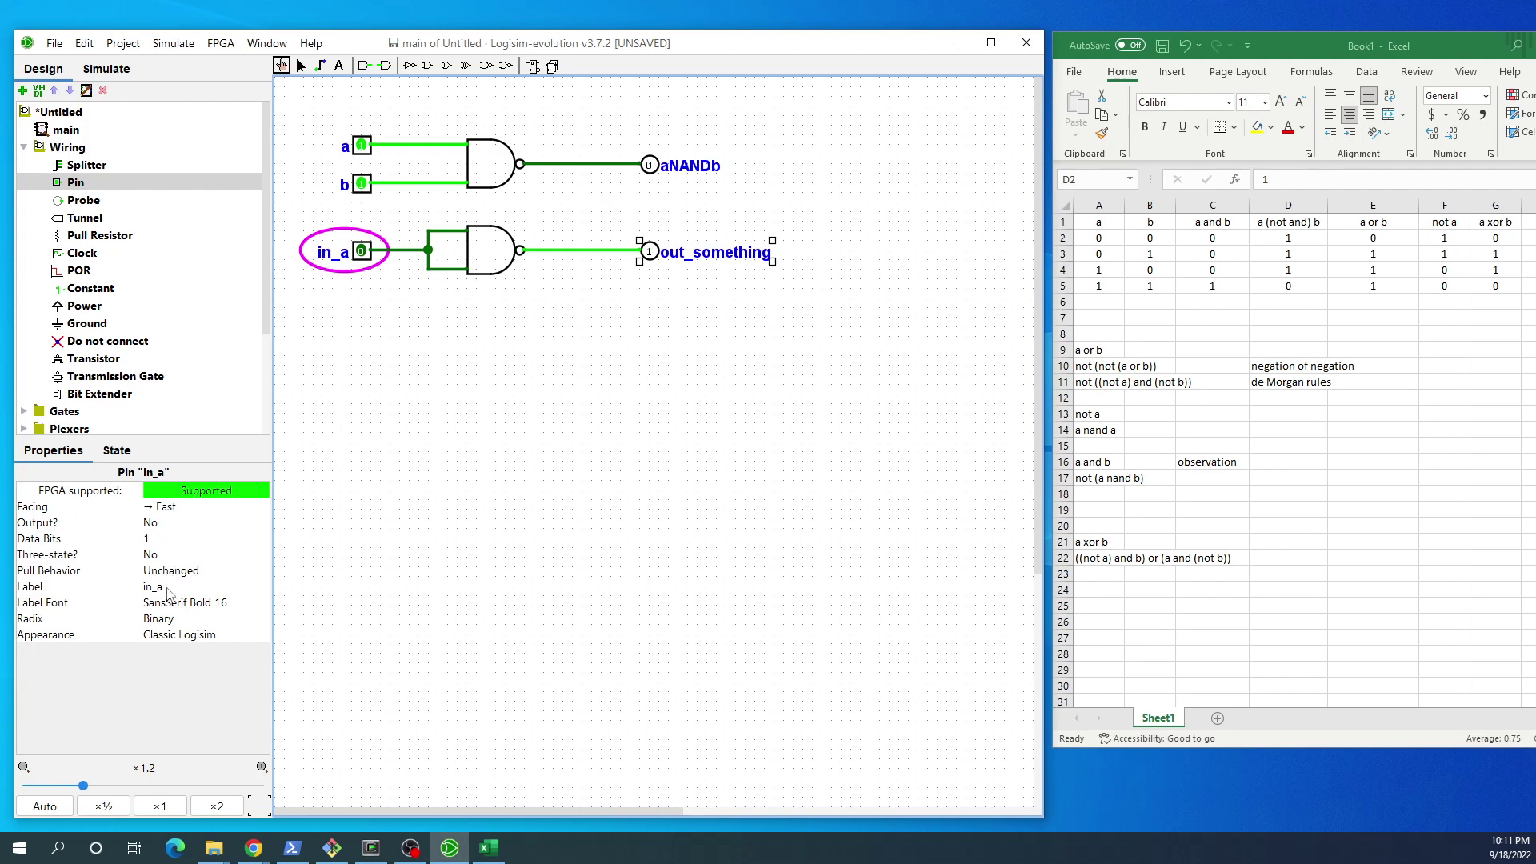
{"action": "left_click", "coordinate": [692, 253]}
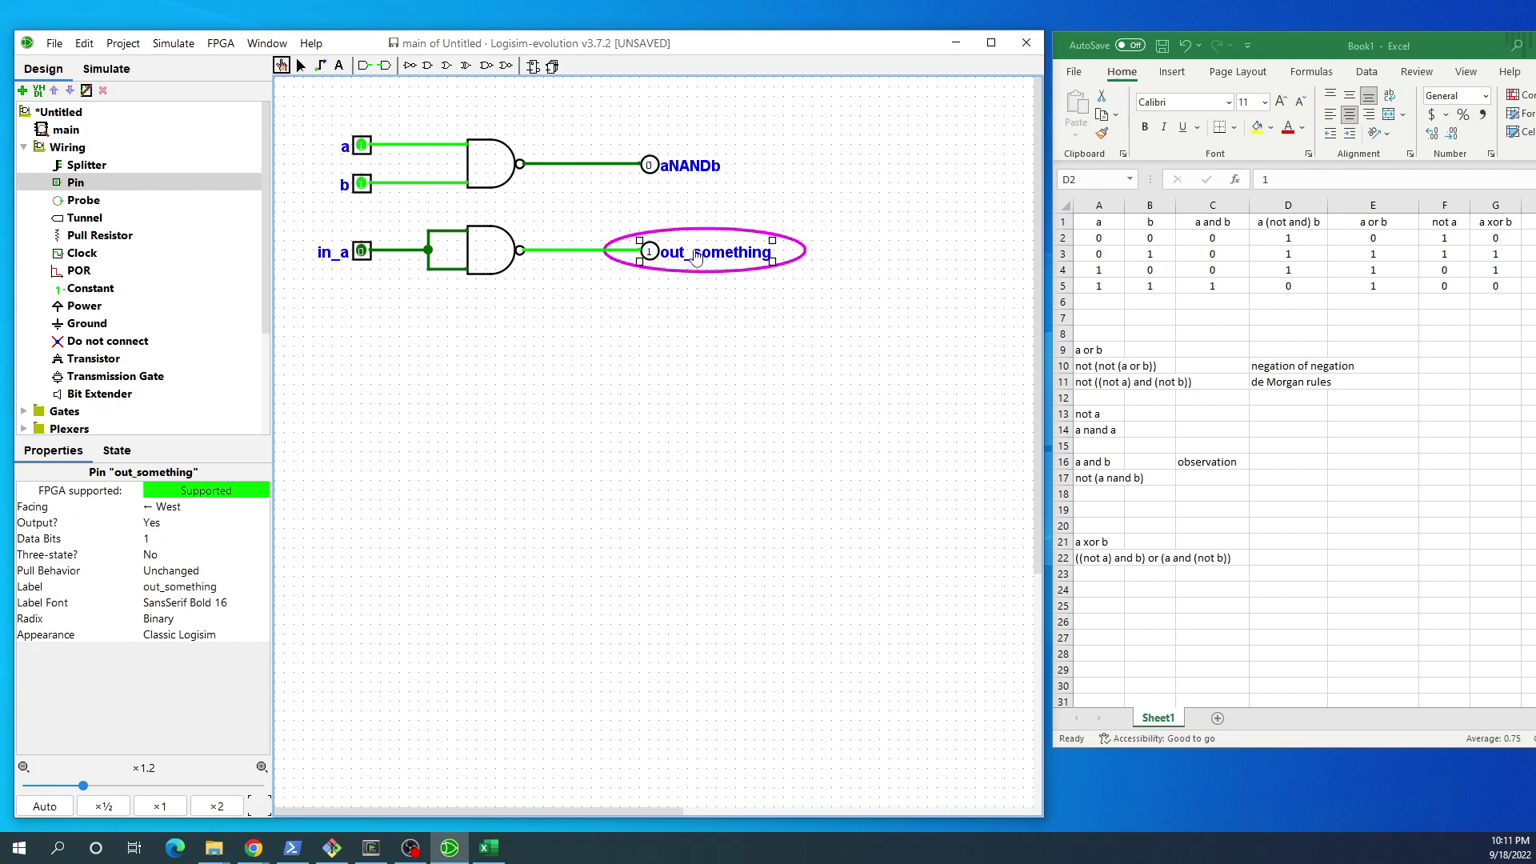
{"action": "left_click", "coordinate": [225, 588]}
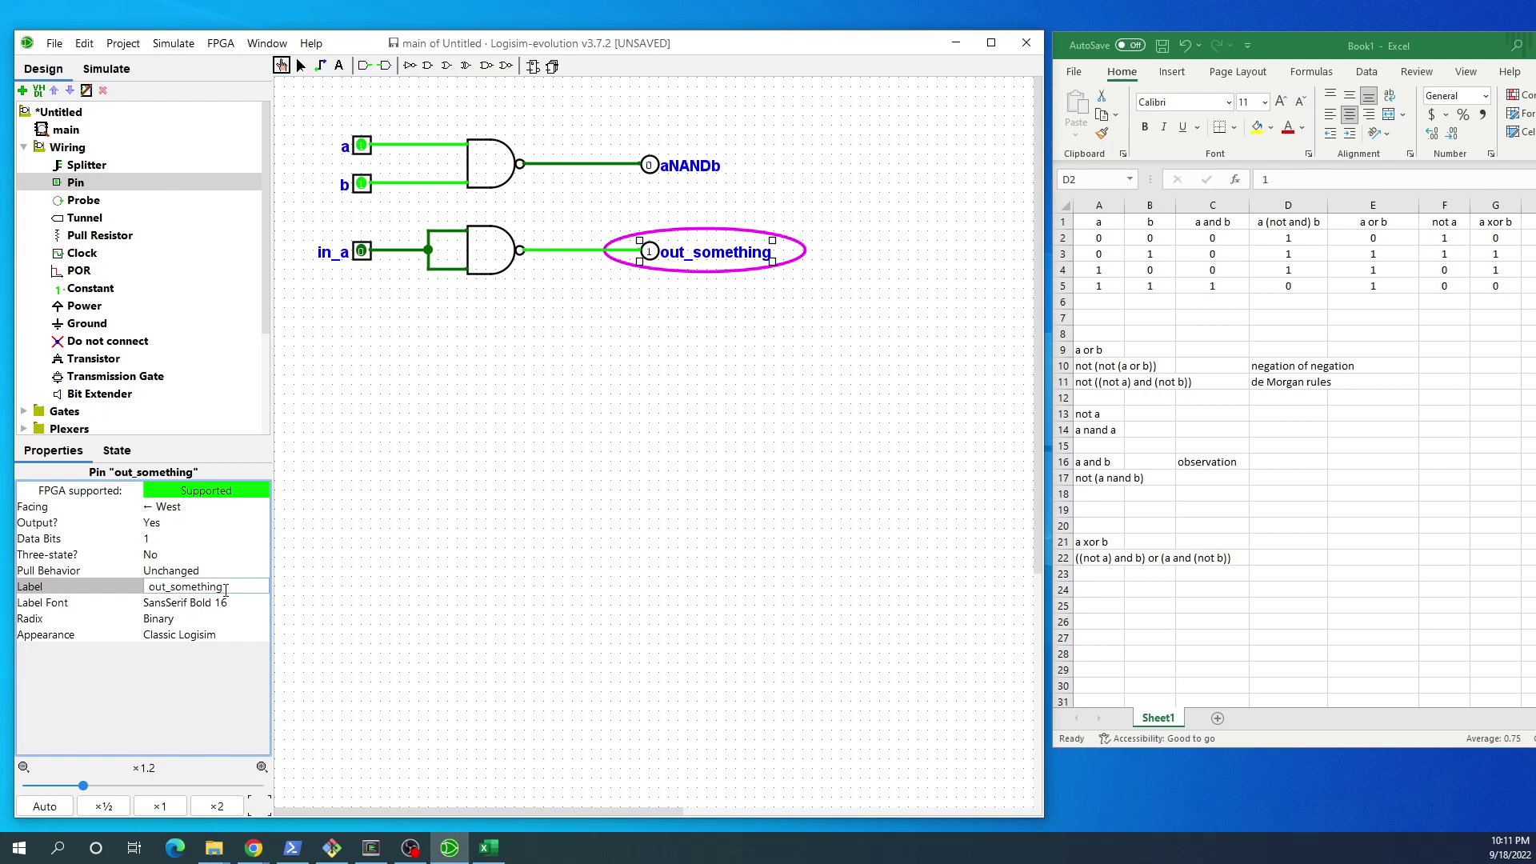
{"action": "key", "text": "BackSpace"}
{"action": "key", "text": "BackSpace"}
{"action": "key", "text": "BackSpace"}
{"action": "key", "text": "BackSpace"}
{"action": "key", "text": "BackSpace"}
{"action": "key", "text": "BackSpace"}
{"action": "key", "text": "Return"}
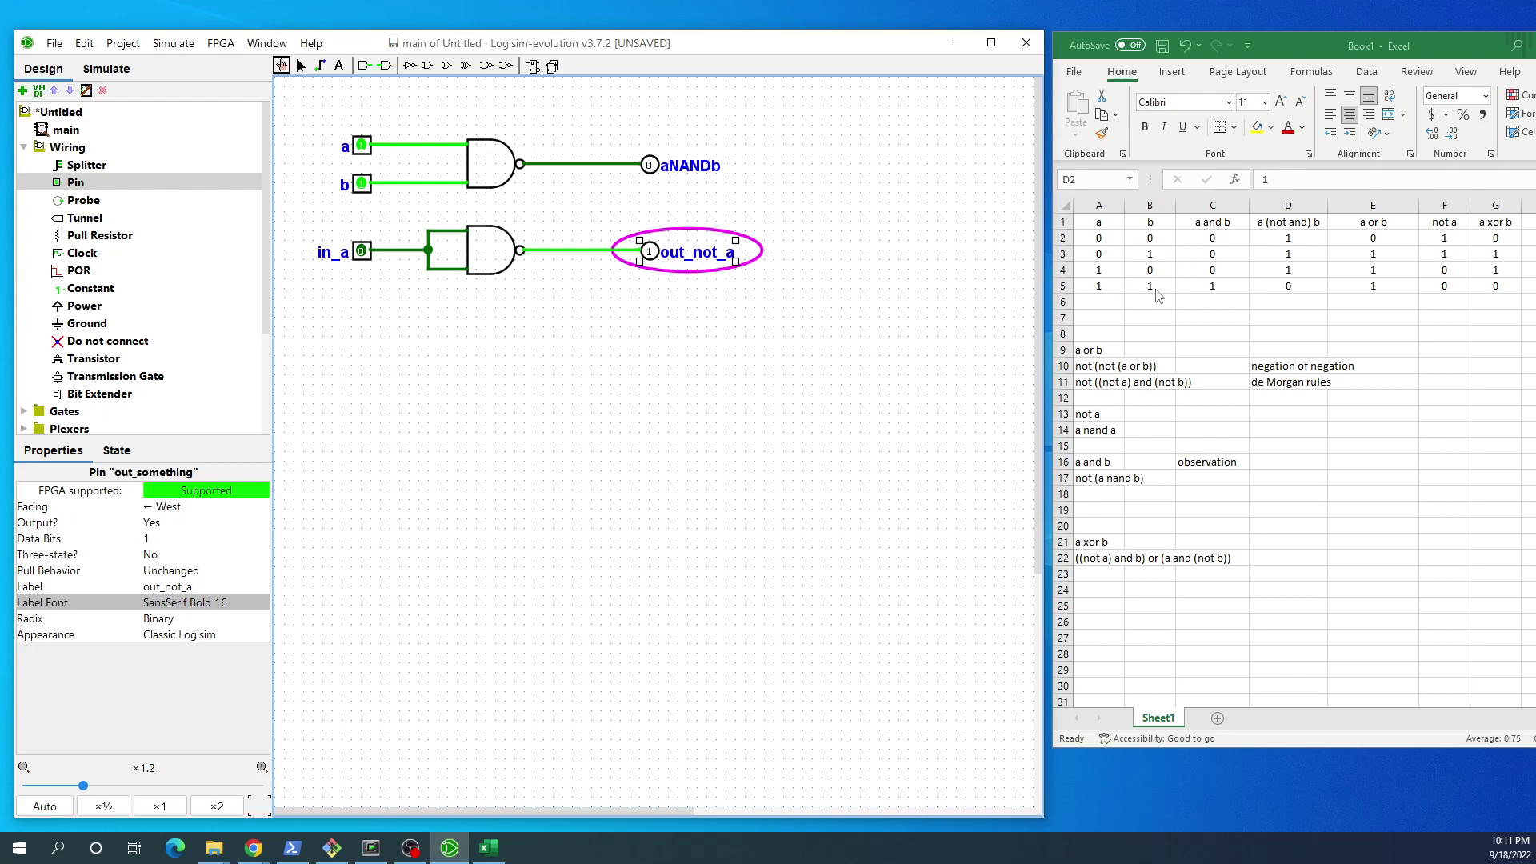
{"action": "left_click", "coordinate": [1205, 288]}
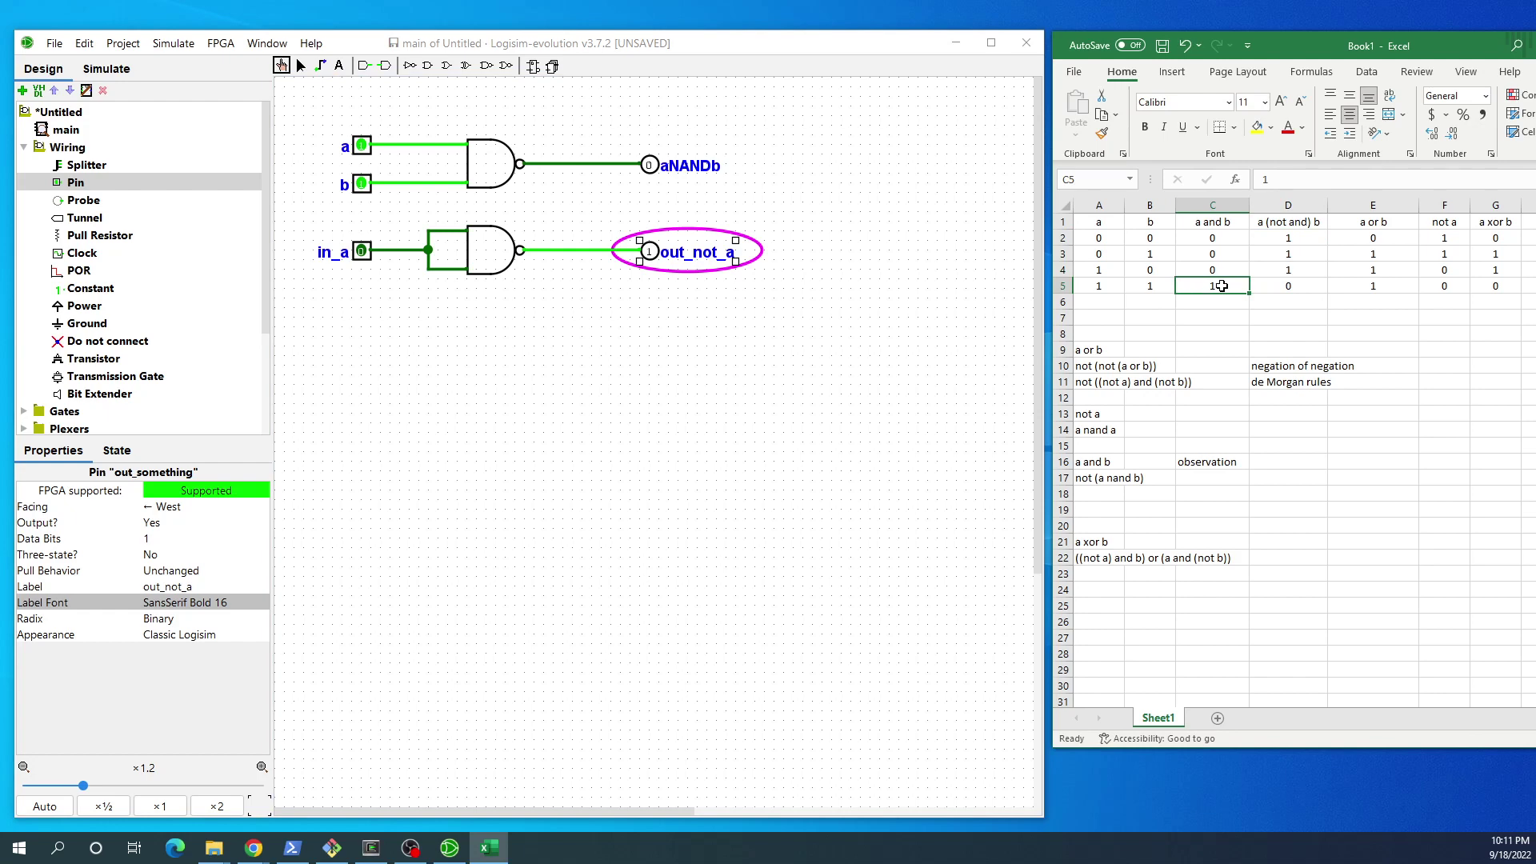
{"action": "left_click_drag", "start_coordinate": [1213, 238], "coordinate": [1212, 266]}
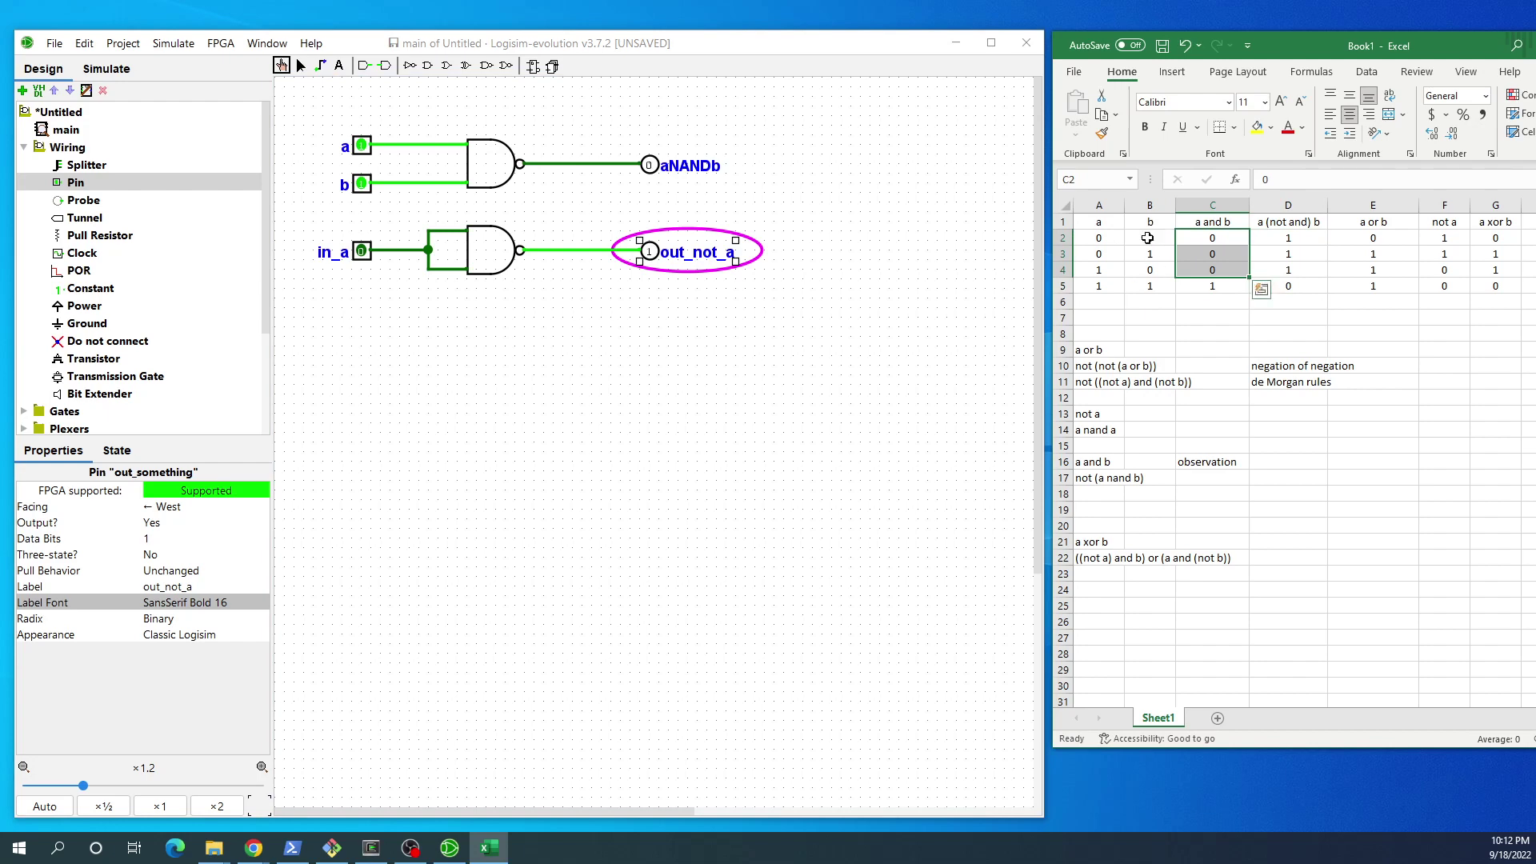
{"action": "left_click", "coordinate": [1284, 287]}
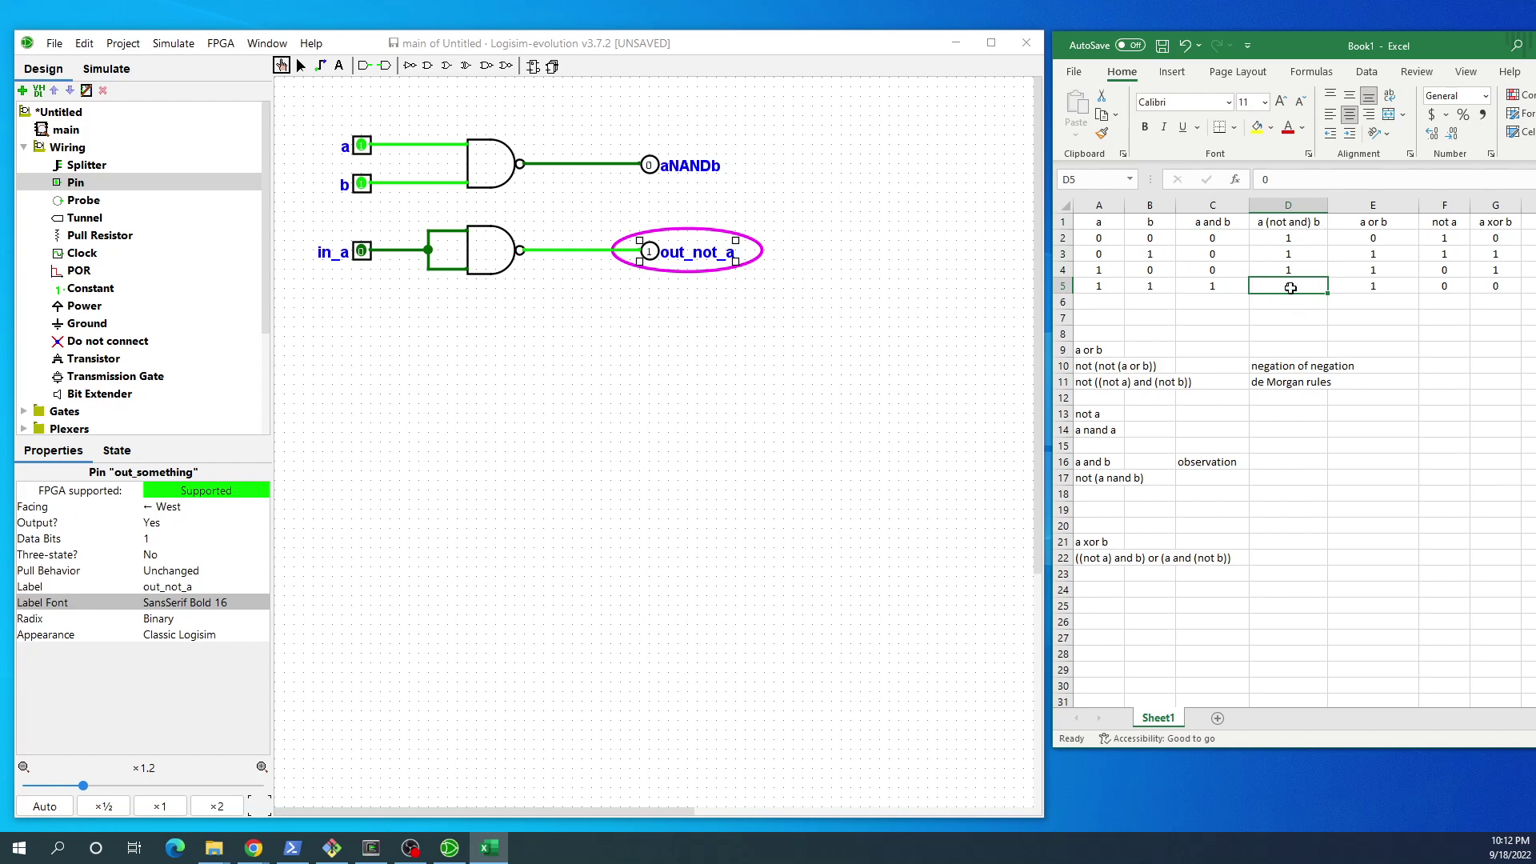
{"action": "left_click", "coordinate": [1118, 288]}
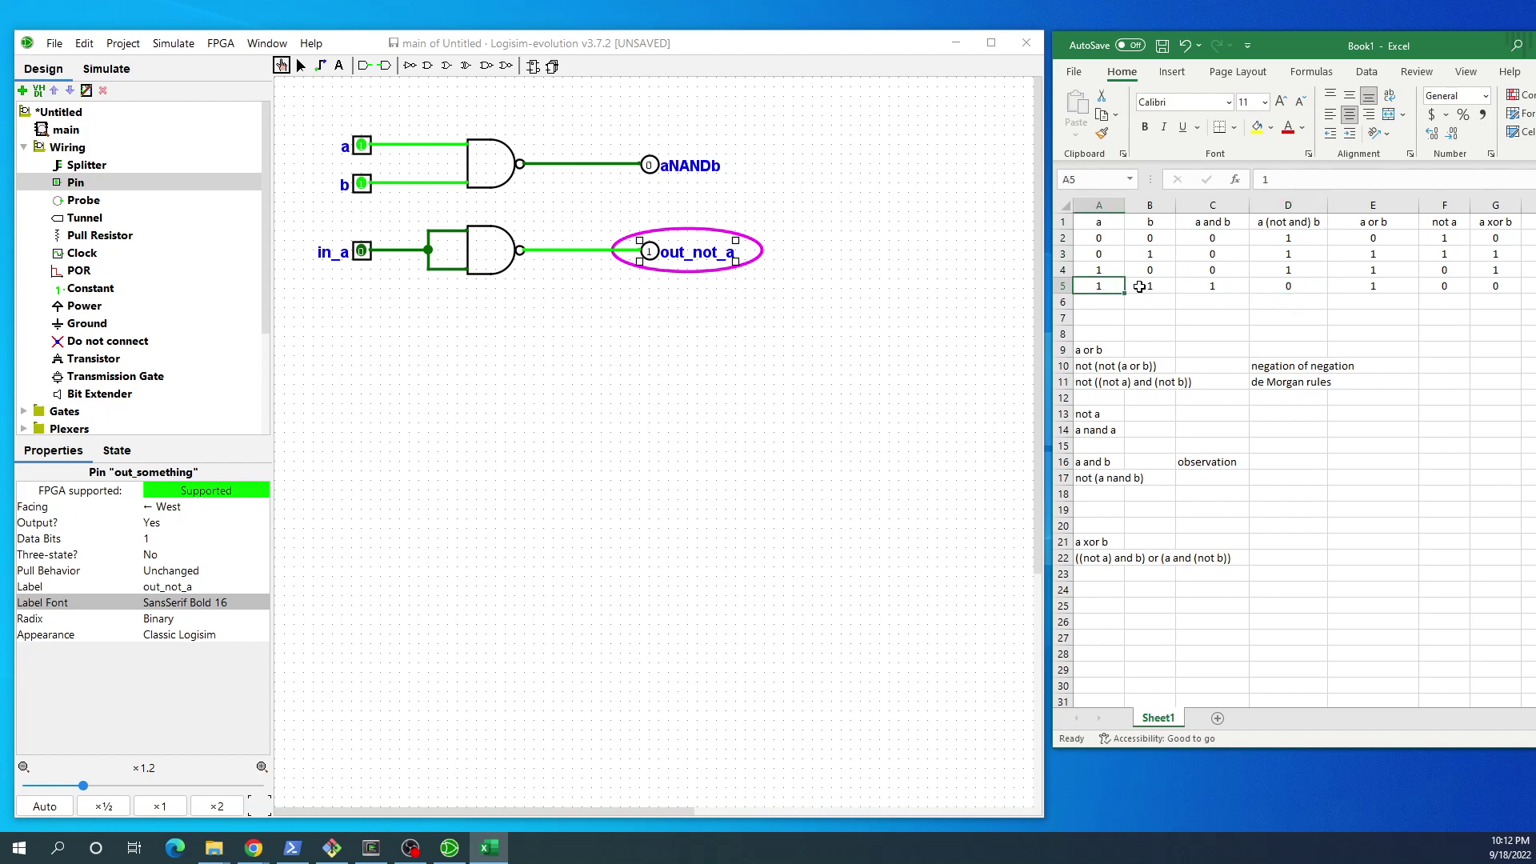
{"action": "left_click", "coordinate": [1140, 286]}
{"action": "left_click", "coordinate": [1292, 288]}
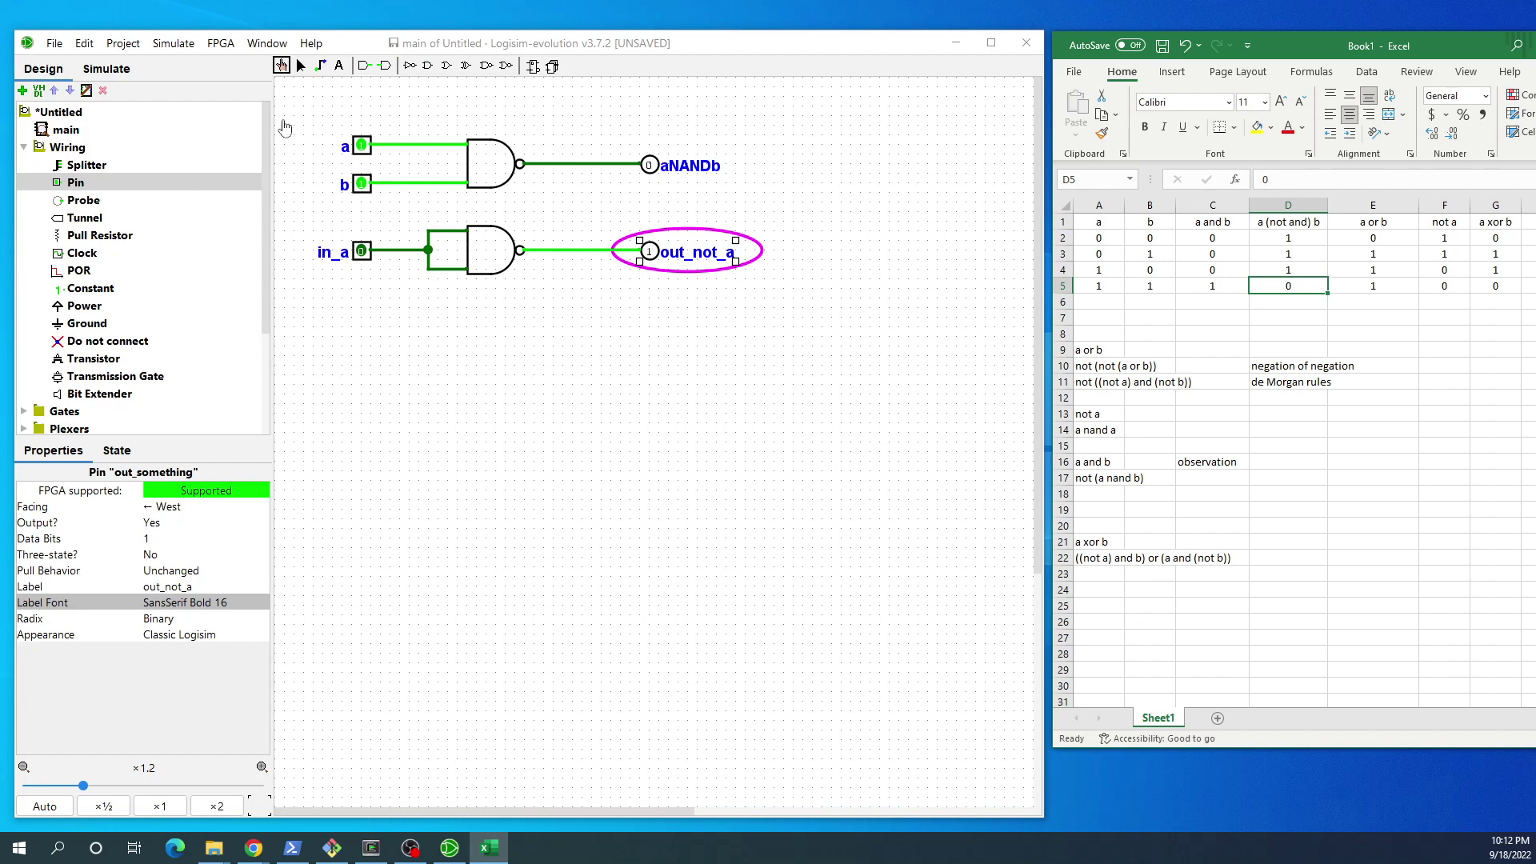
Step: Place a third NAND gate with two wired input pins and a loose pin to its right
{"action": "left_click", "coordinate": [487, 66]}
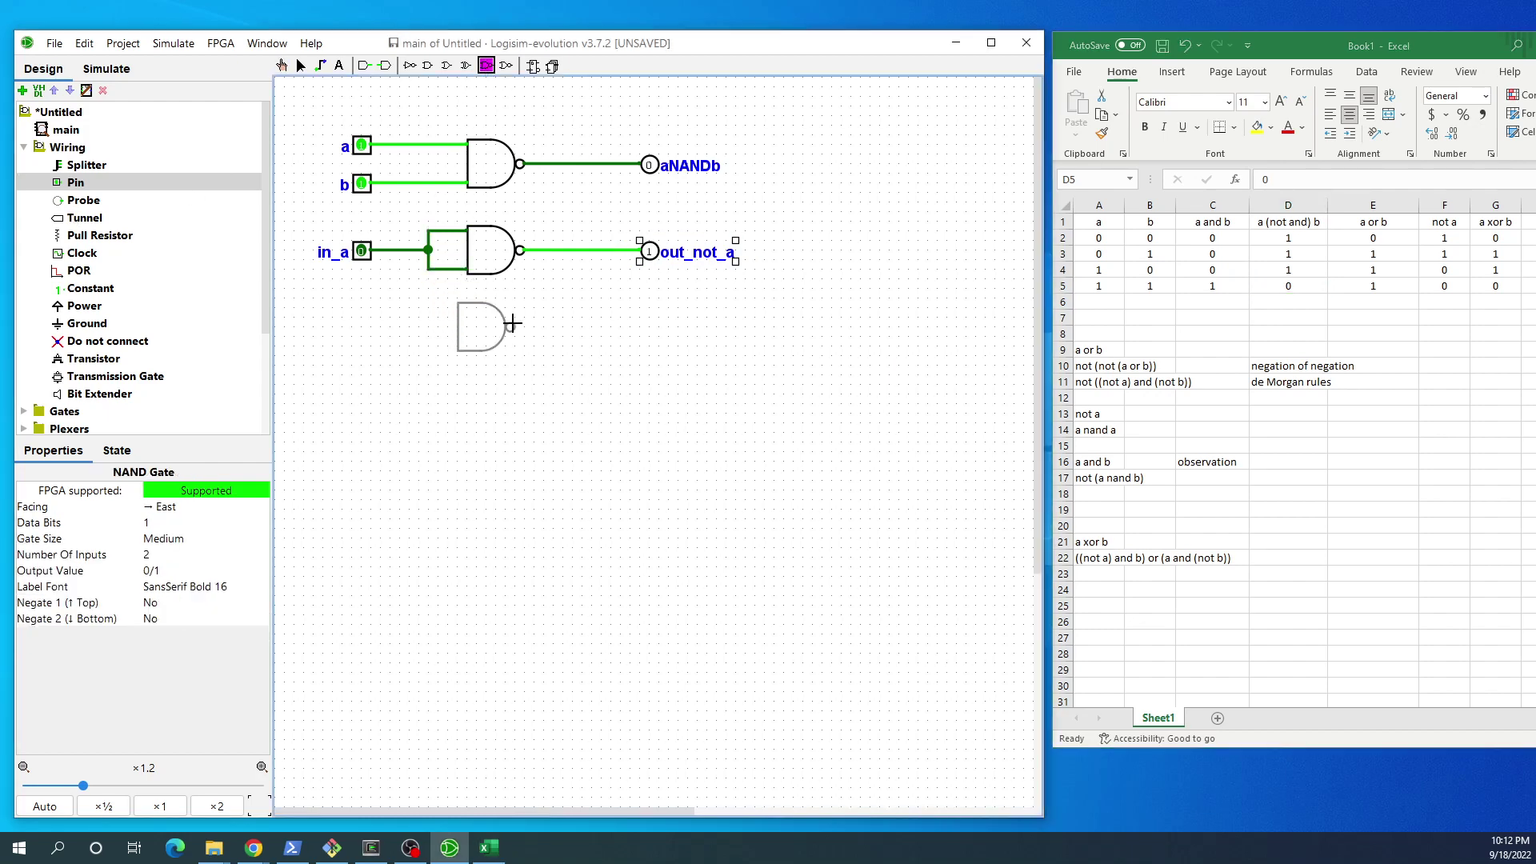
{"action": "left_click", "coordinate": [520, 325]}
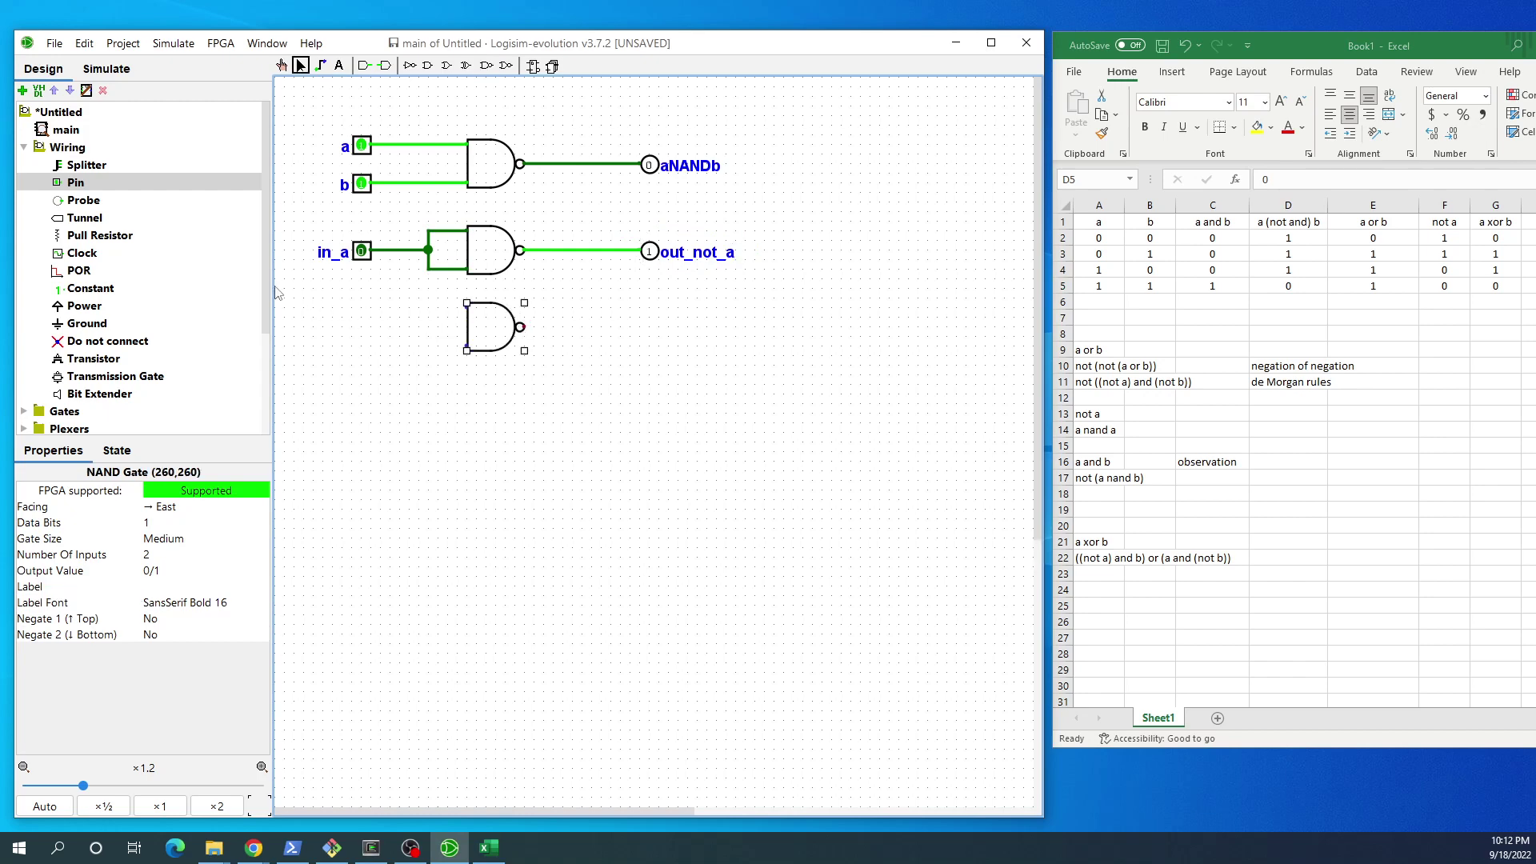
{"action": "left_click", "coordinate": [64, 189]}
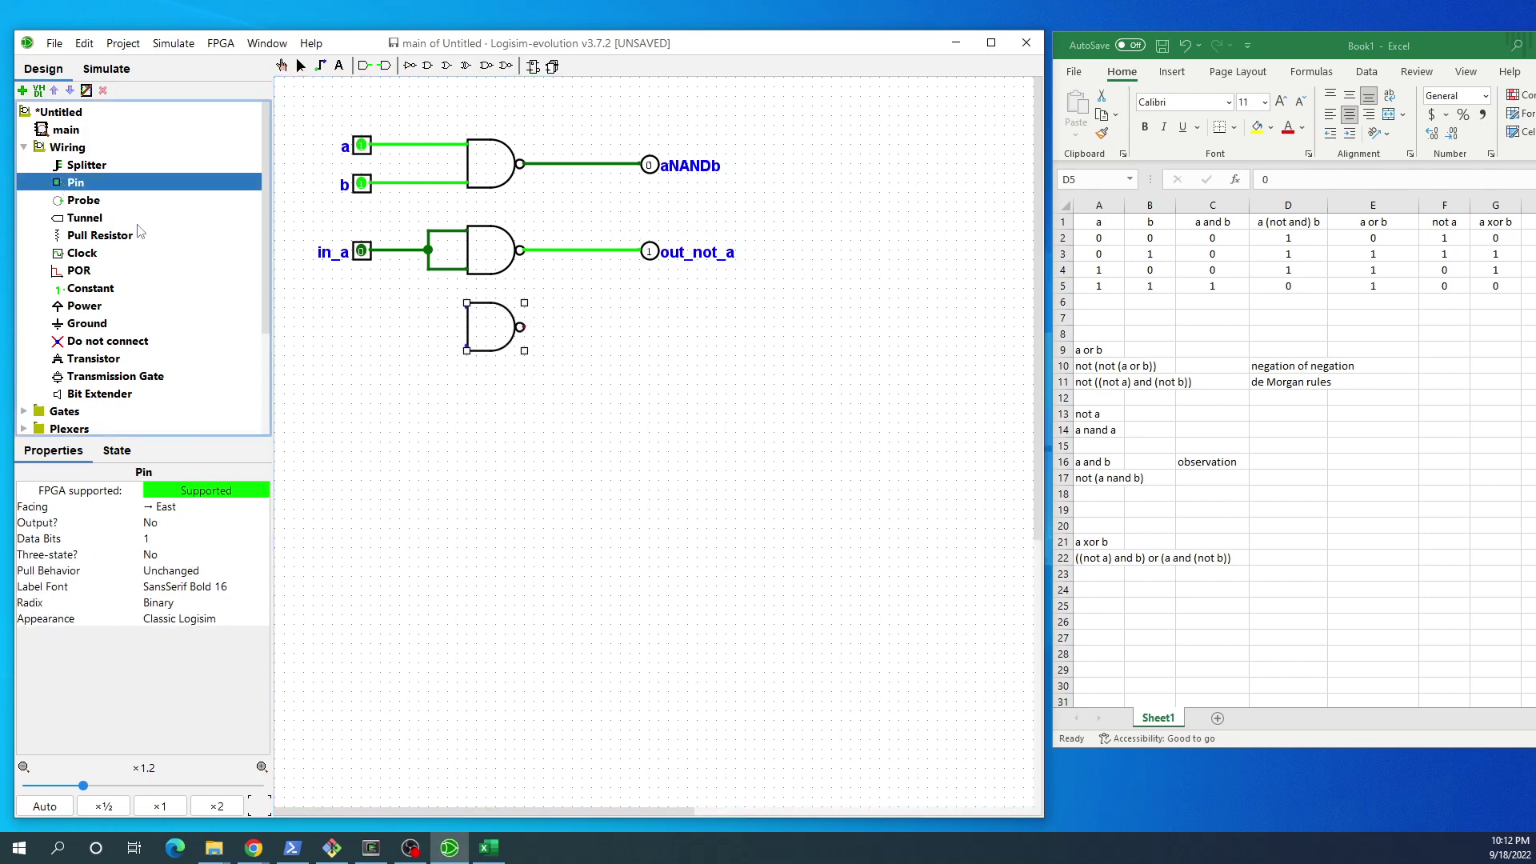
{"action": "left_click", "coordinate": [364, 308]}
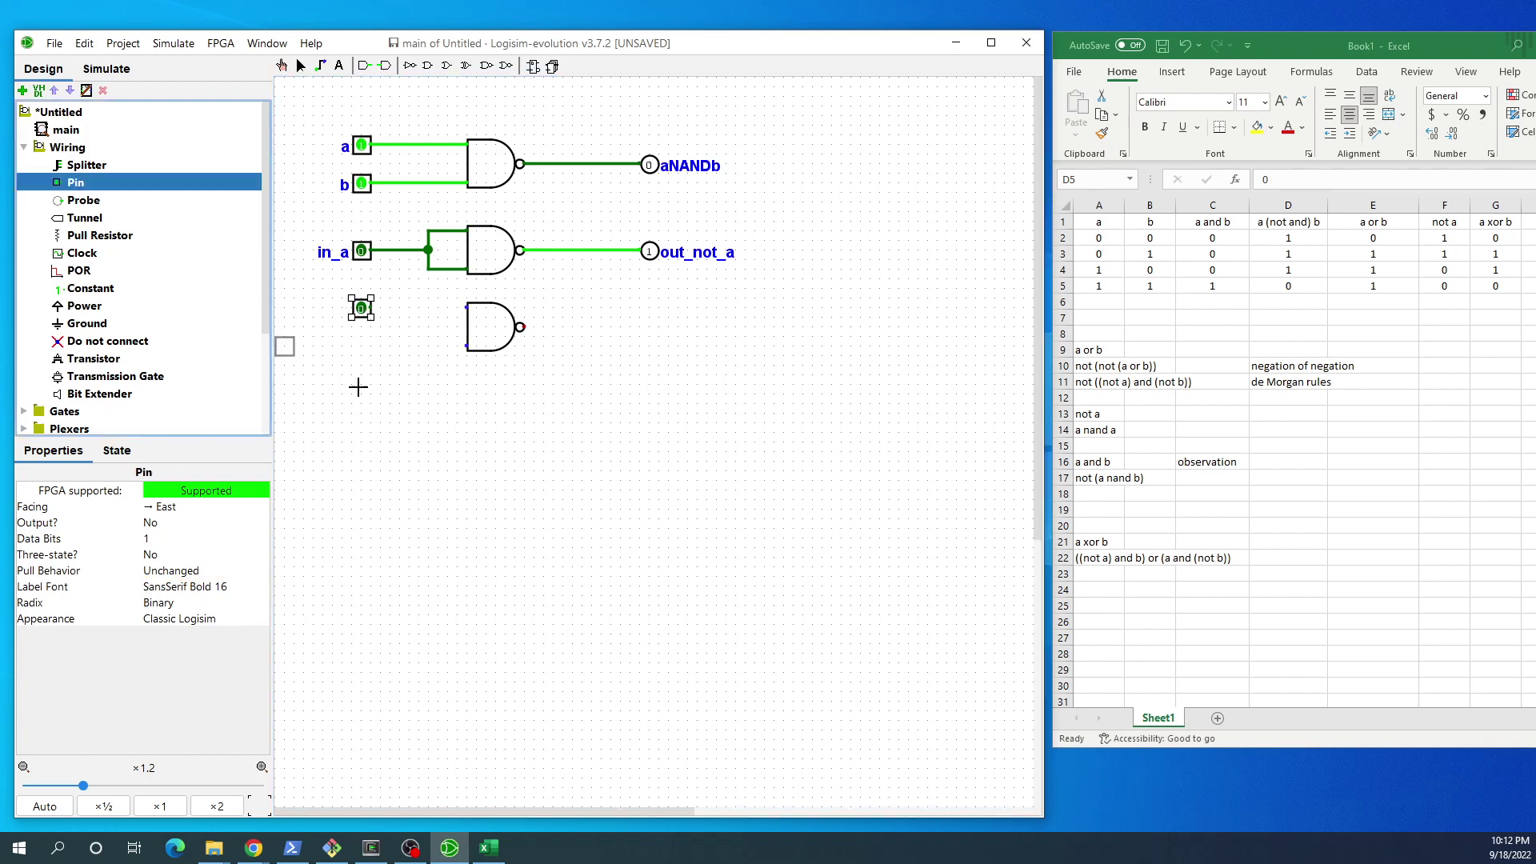
{"action": "left_click", "coordinate": [364, 346]}
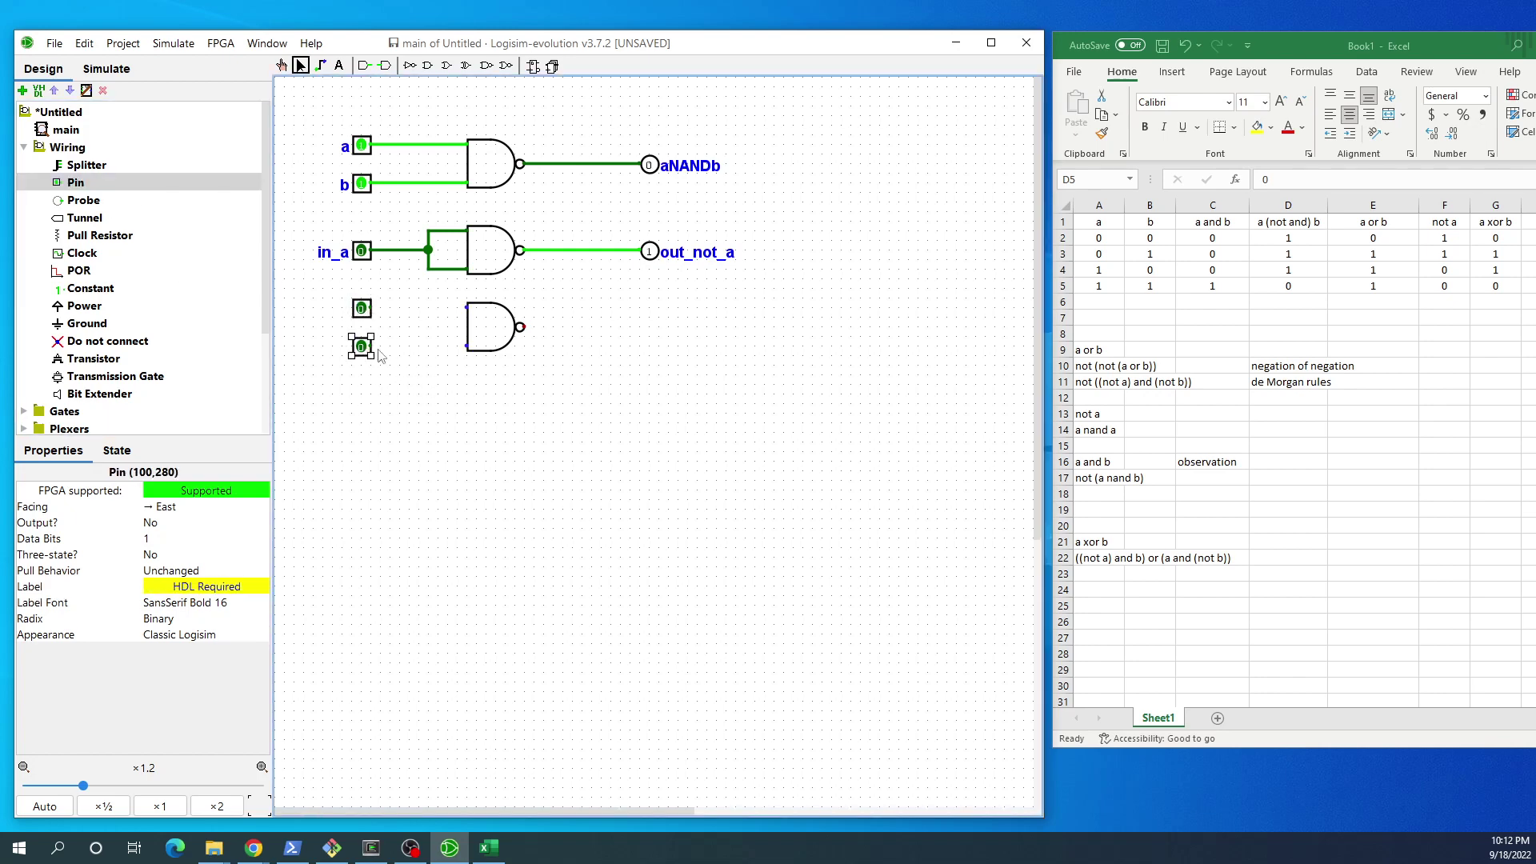
{"action": "left_click_drag", "start_coordinate": [373, 346], "coordinate": [466, 347]}
{"action": "left_click_drag", "start_coordinate": [373, 308], "coordinate": [467, 309]}
{"action": "left_click", "coordinate": [75, 183]}
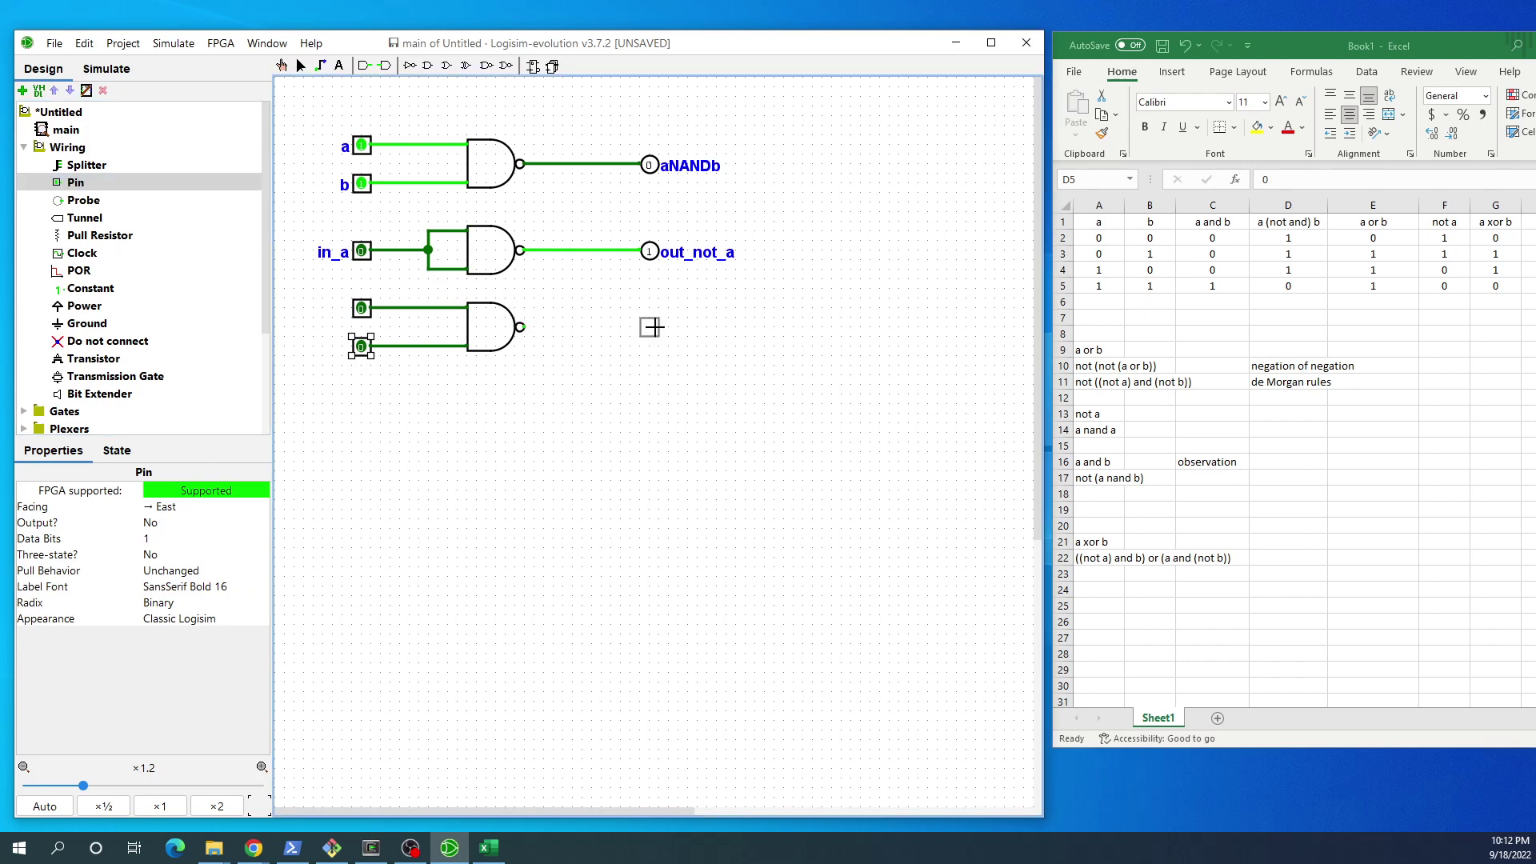
{"action": "left_click", "coordinate": [803, 326]}
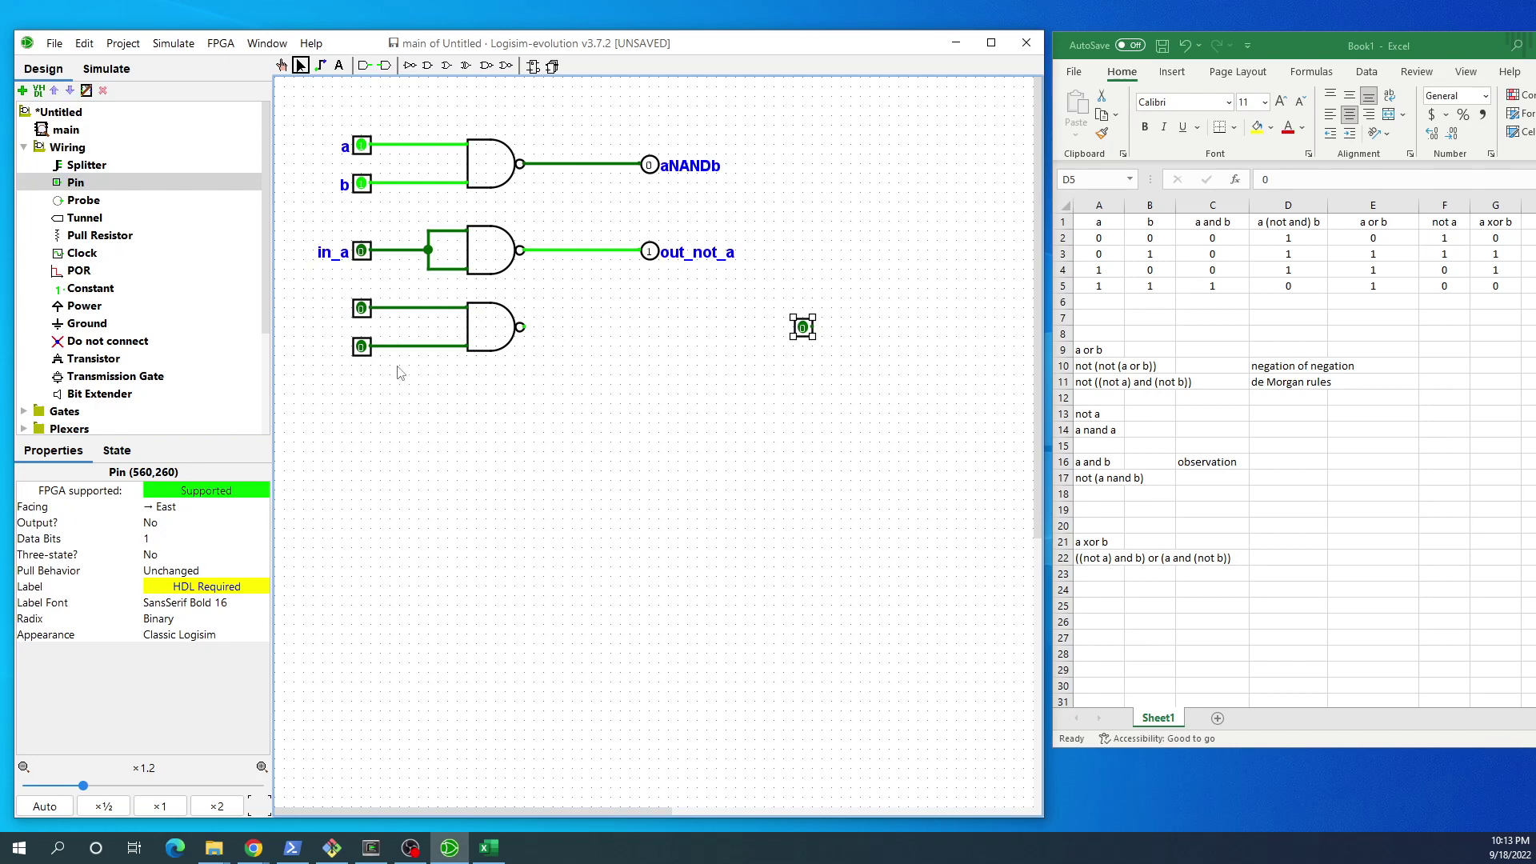
Step: Add a fourth NAND gate right of the third, feeding its output into both inputs
{"action": "left_click", "coordinate": [488, 342]}
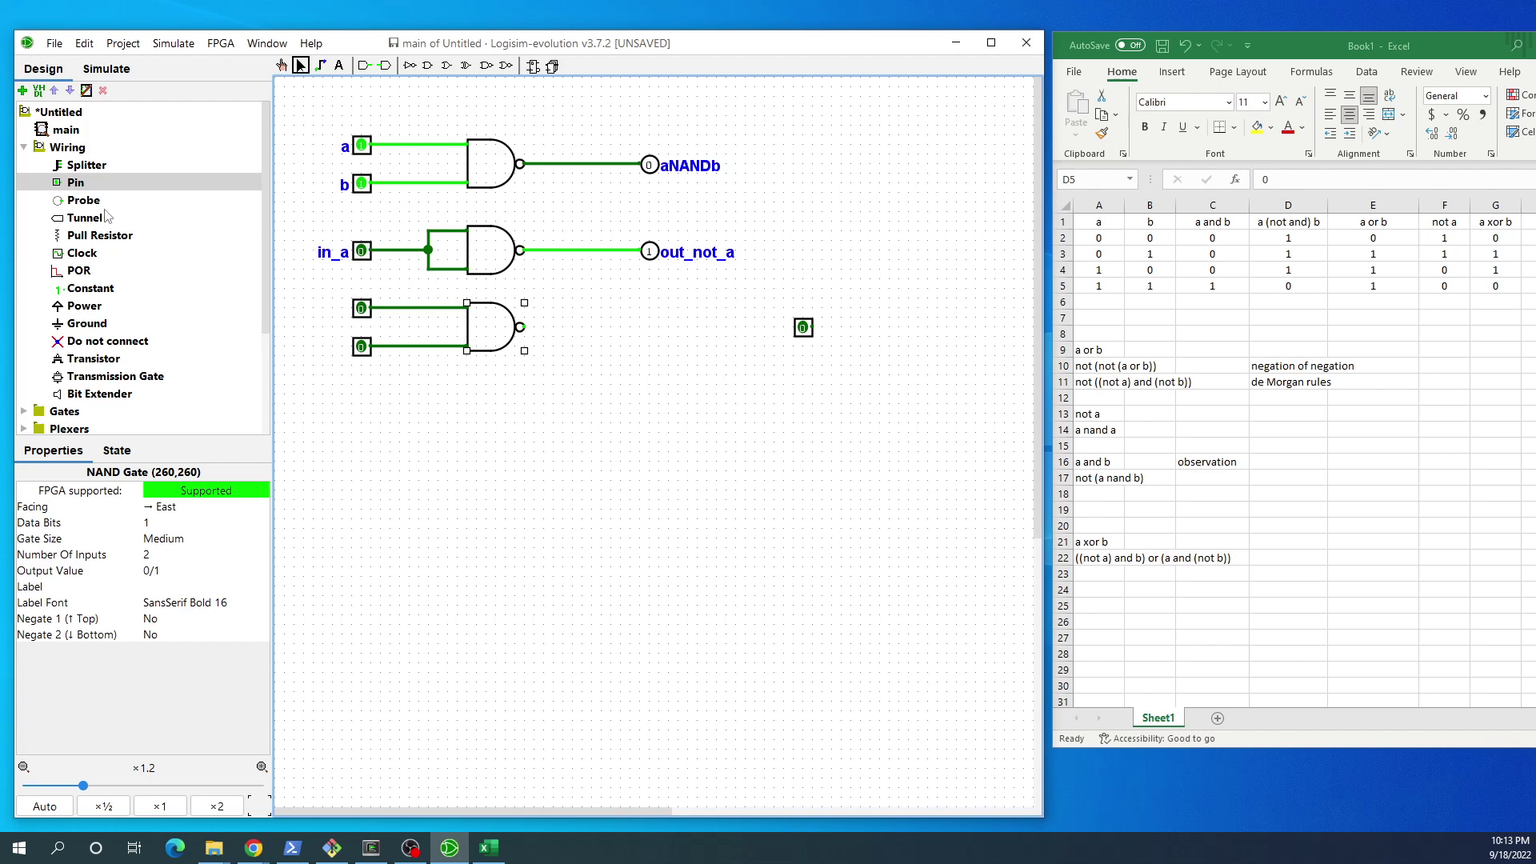
{"action": "left_click", "coordinate": [486, 65]}
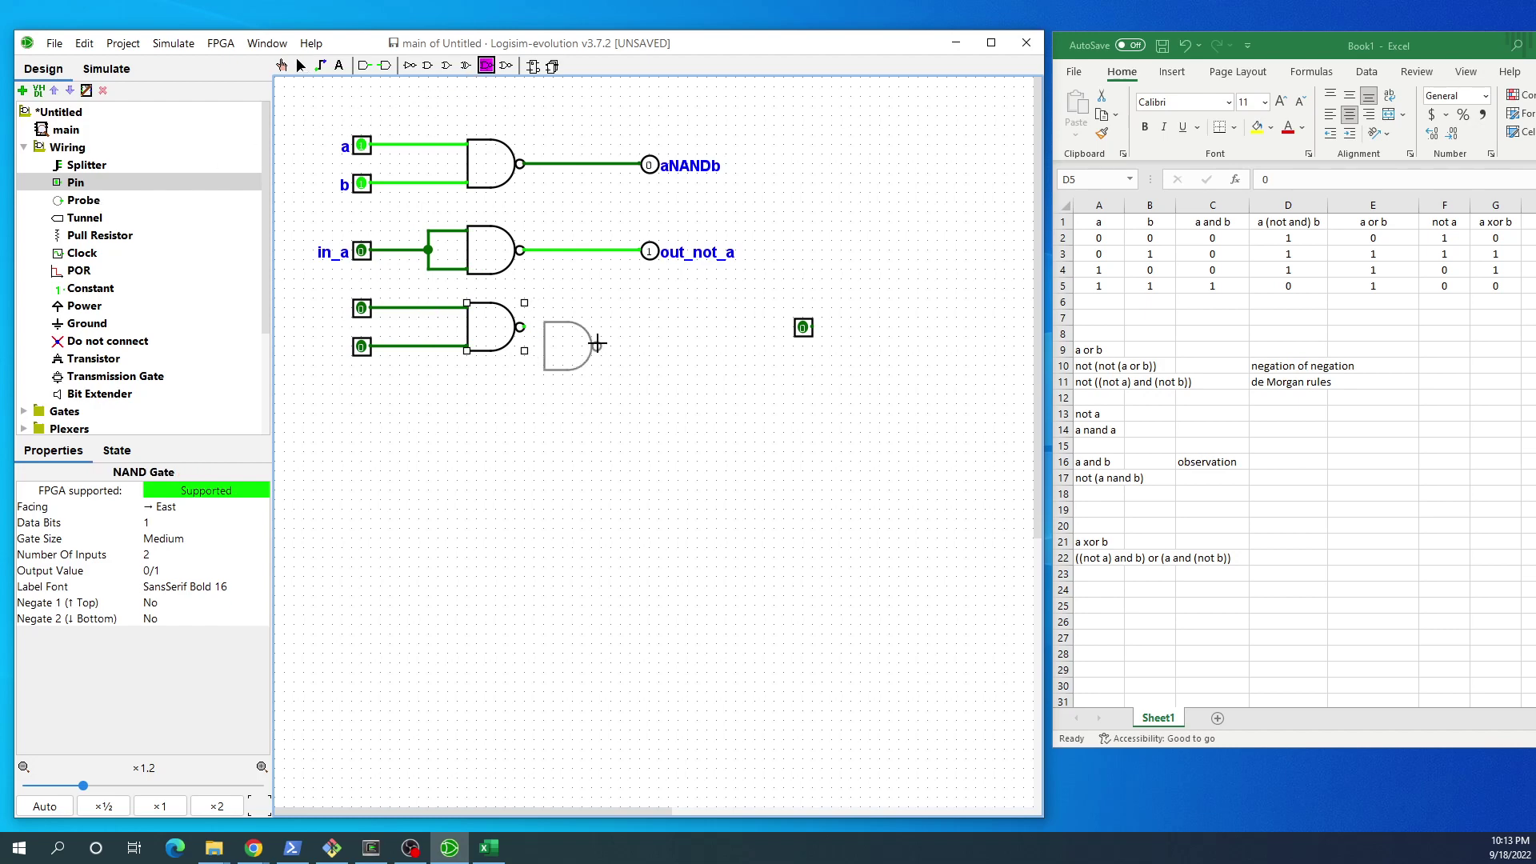
{"action": "left_click", "coordinate": [654, 328]}
{"action": "left_click_drag", "start_coordinate": [524, 327], "coordinate": [602, 349]}
{"action": "left_click_drag", "start_coordinate": [656, 328], "coordinate": [716, 329]}
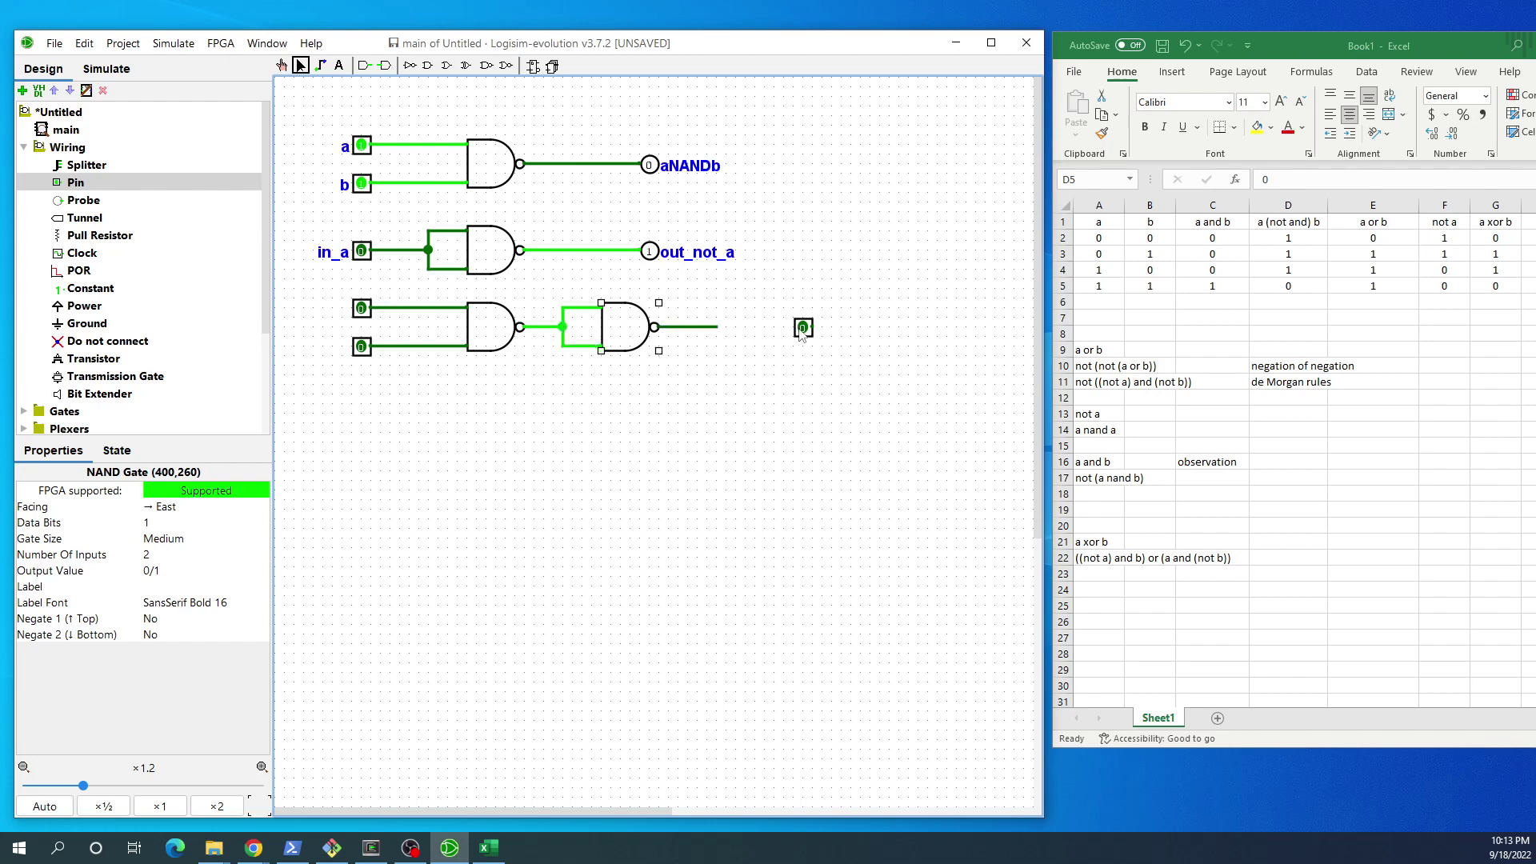
Step: Make the right pin a west-facing output and wire the fourth gate's output to it
{"action": "left_click", "coordinate": [803, 329]}
{"action": "left_click", "coordinate": [154, 525]}
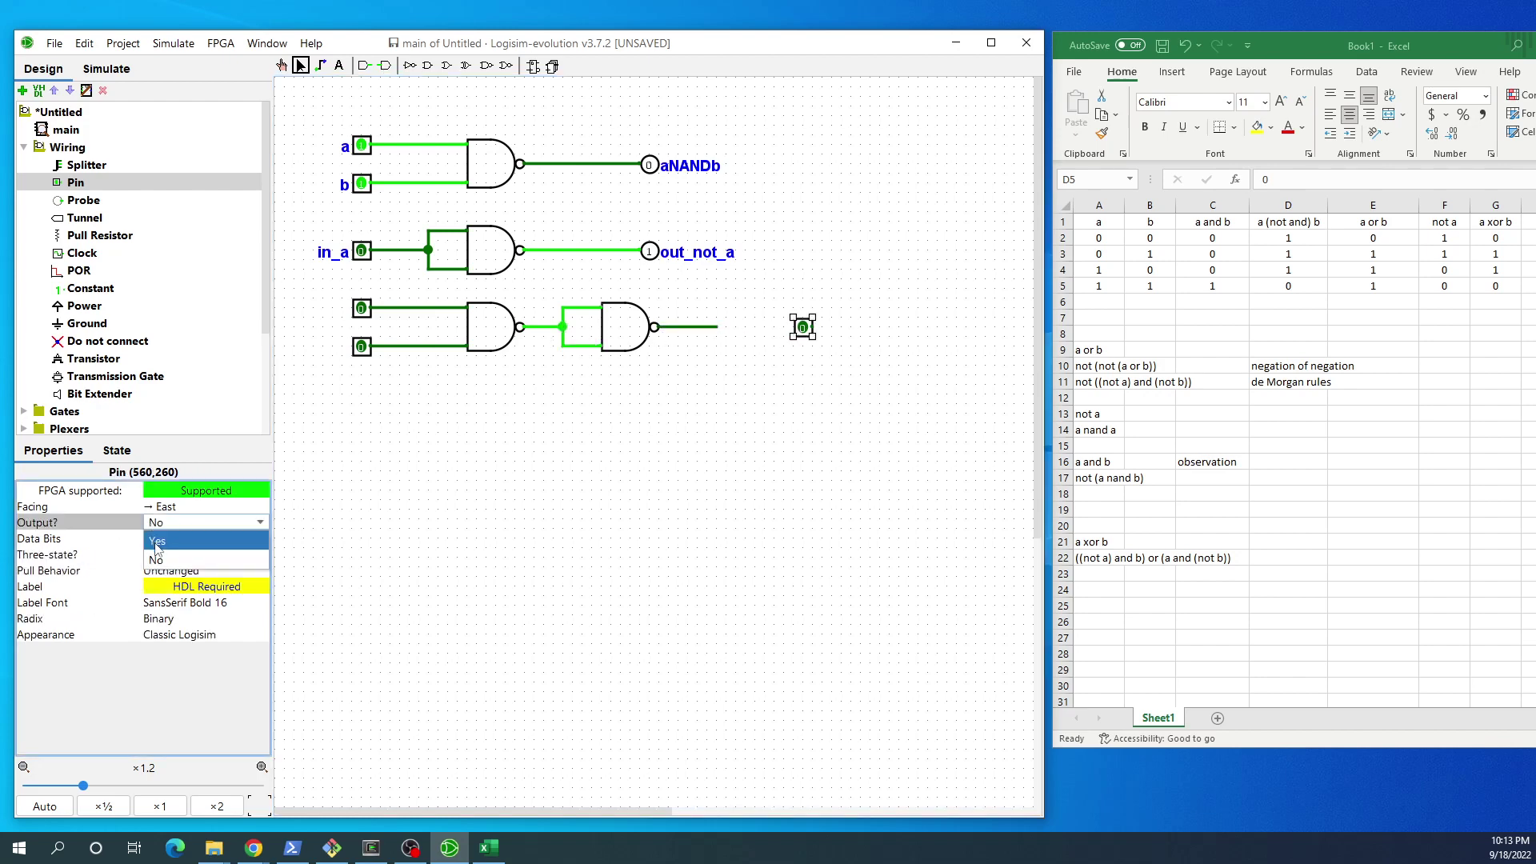
{"action": "left_click", "coordinate": [157, 541]}
{"action": "left_click", "coordinate": [168, 506]}
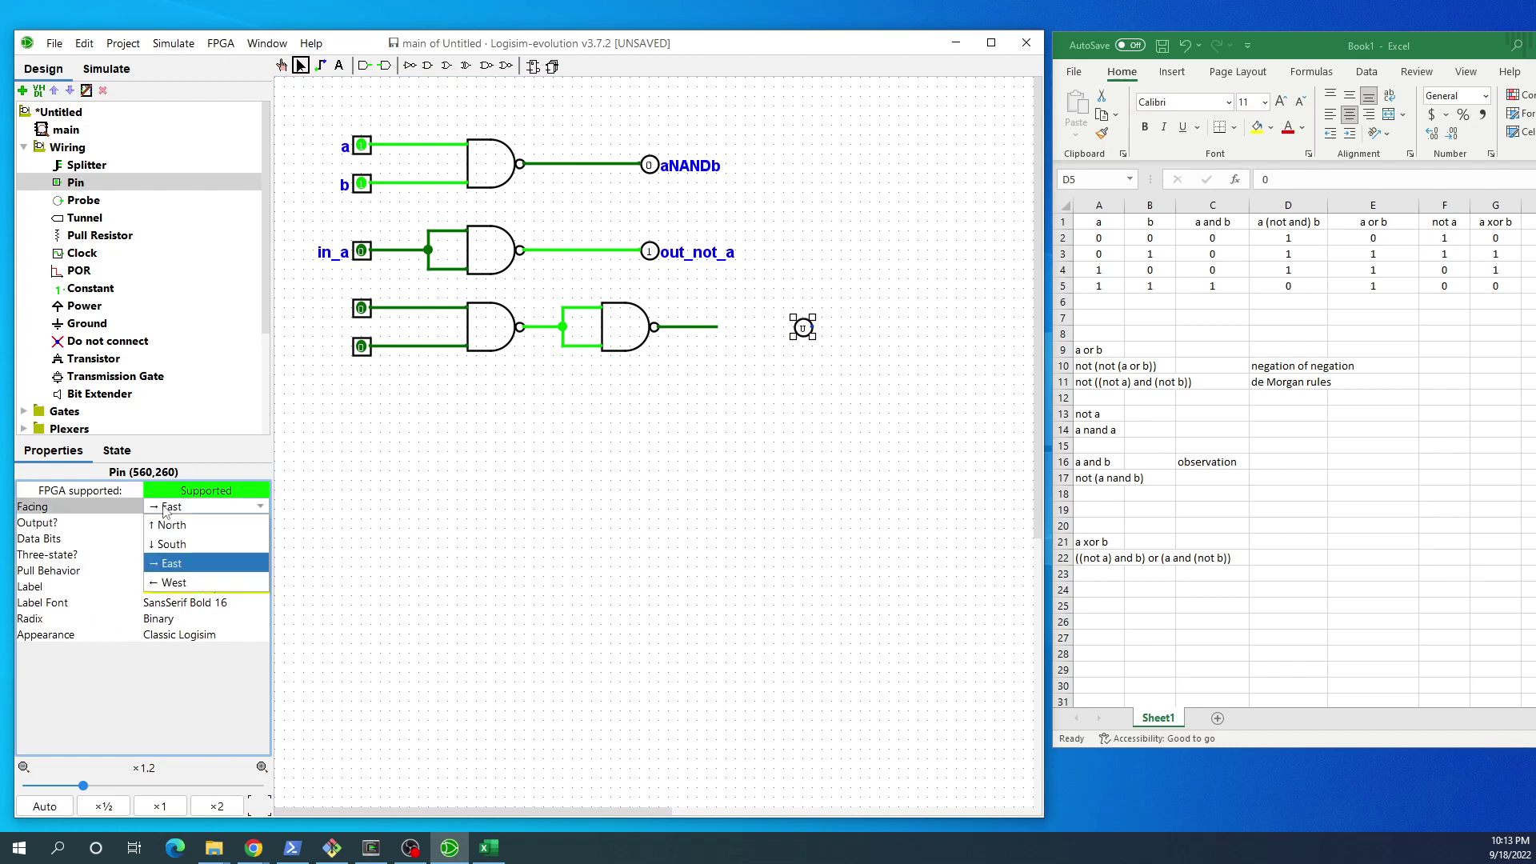
{"action": "left_click", "coordinate": [170, 584]}
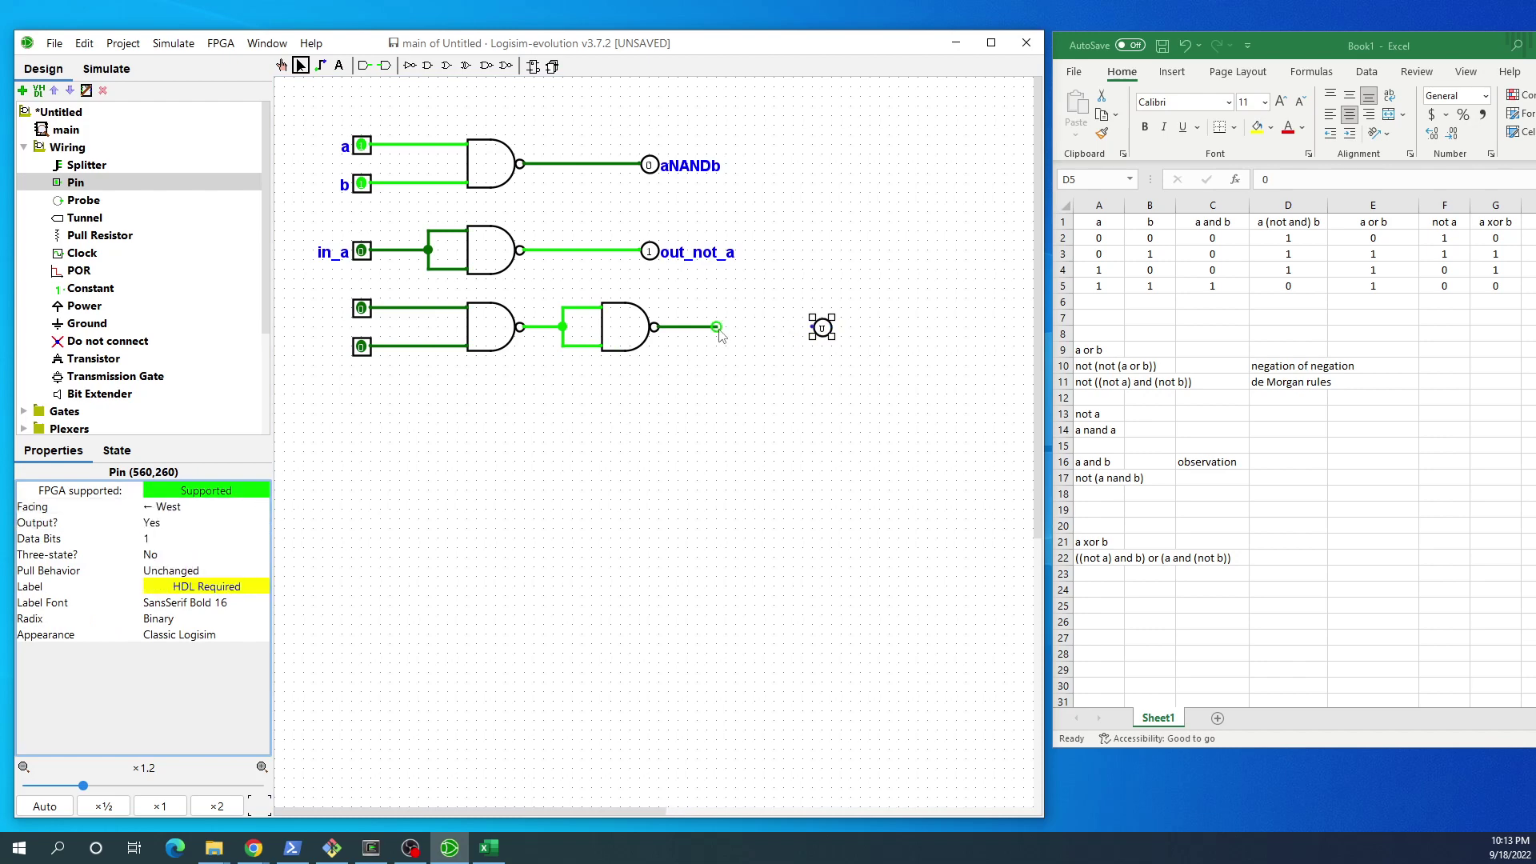
{"action": "left_click_drag", "start_coordinate": [718, 326], "coordinate": [813, 328]}
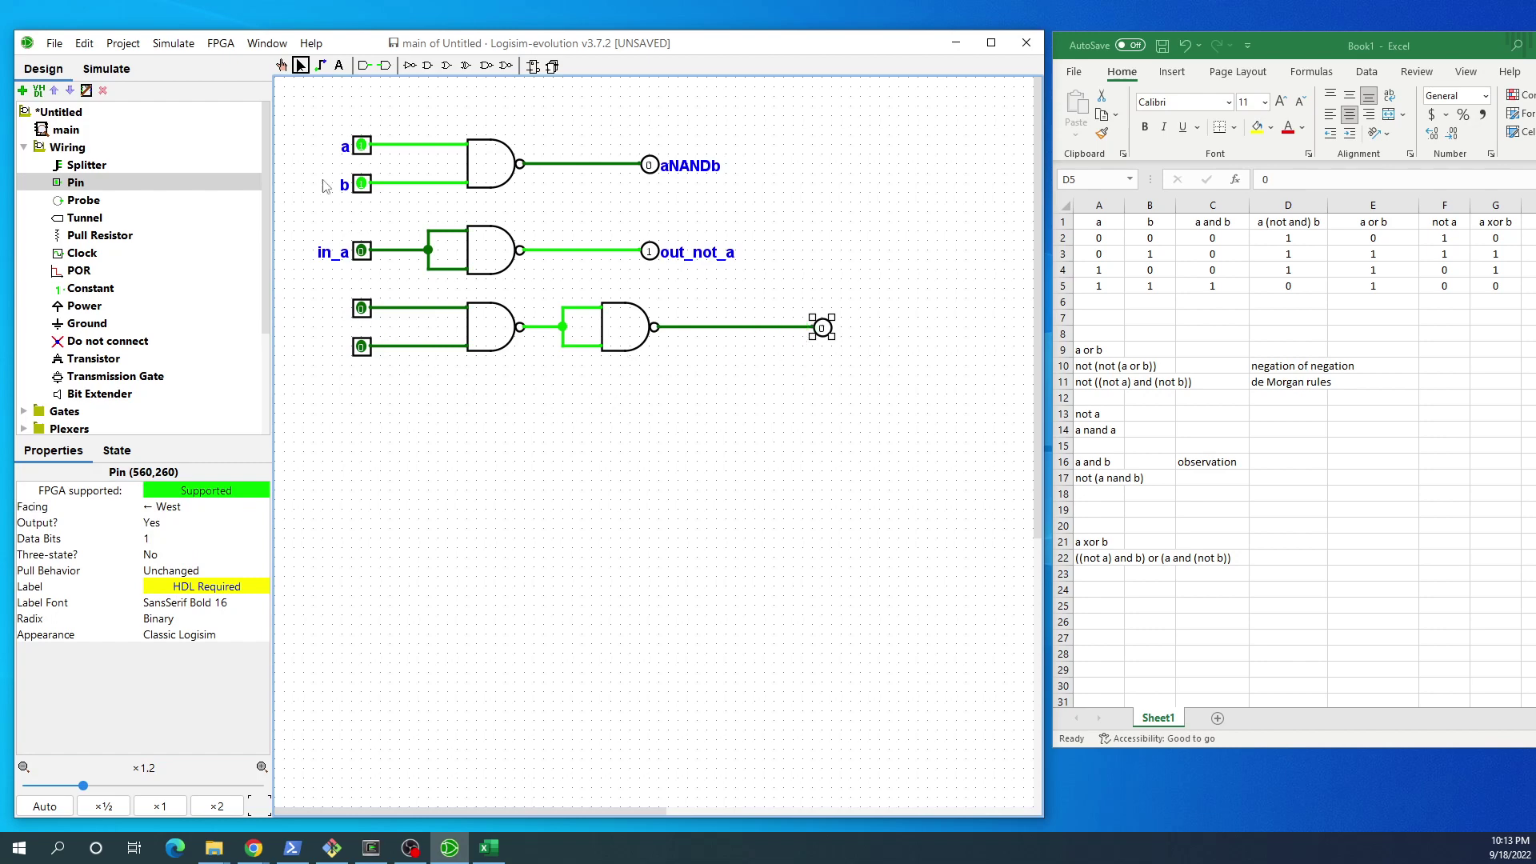
Step: Label the new input pins in_a2 and in_b2 and the output pin aANDb
{"action": "left_click", "coordinate": [371, 309]}
{"action": "left_click", "coordinate": [173, 586]}
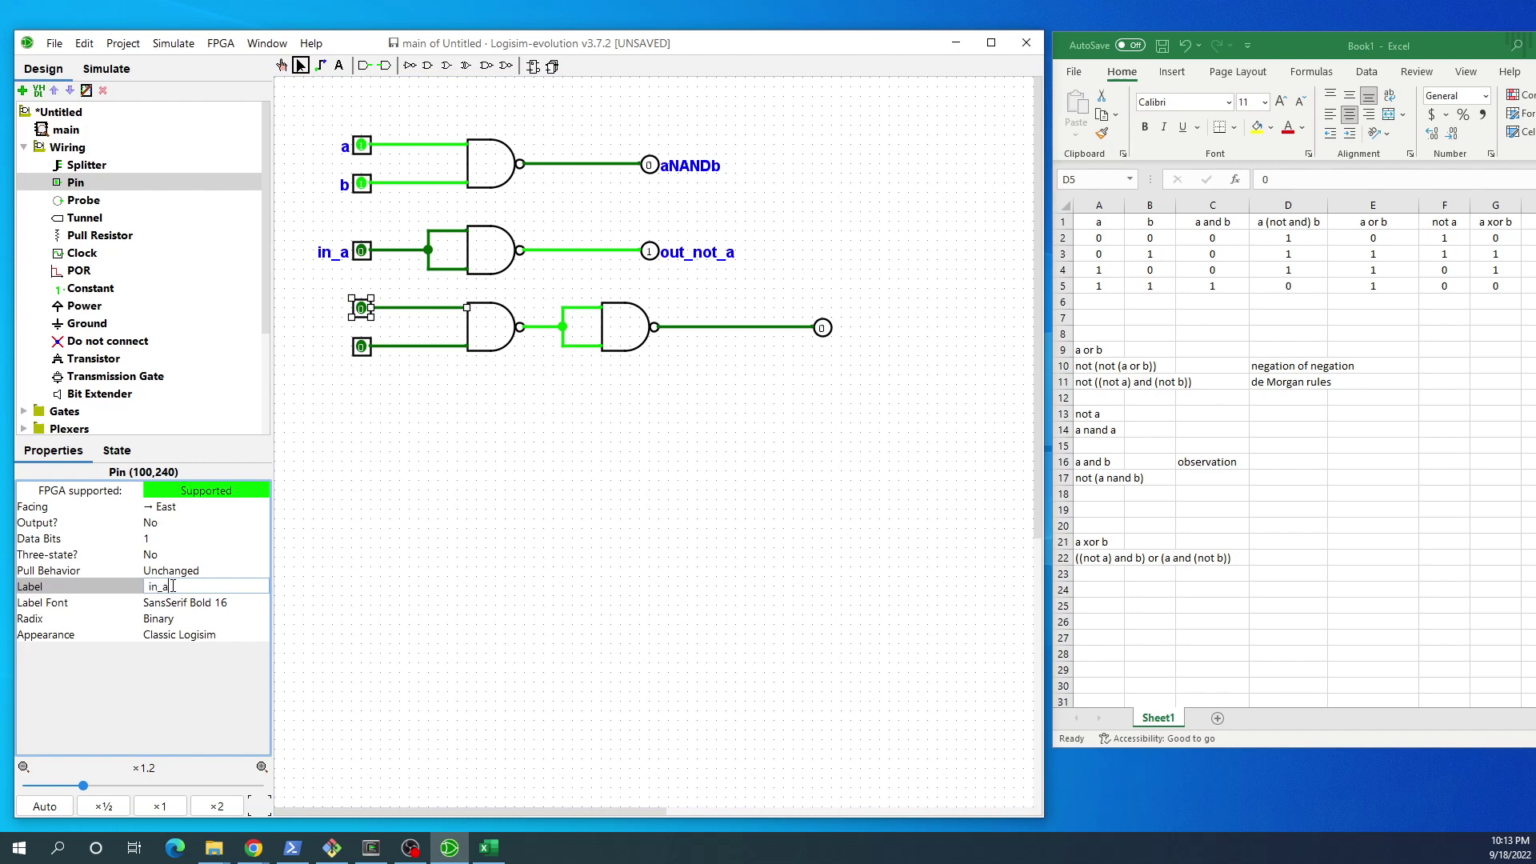
{"action": "type", "text": "in_a2"}
{"action": "left_click", "coordinate": [254, 609]}
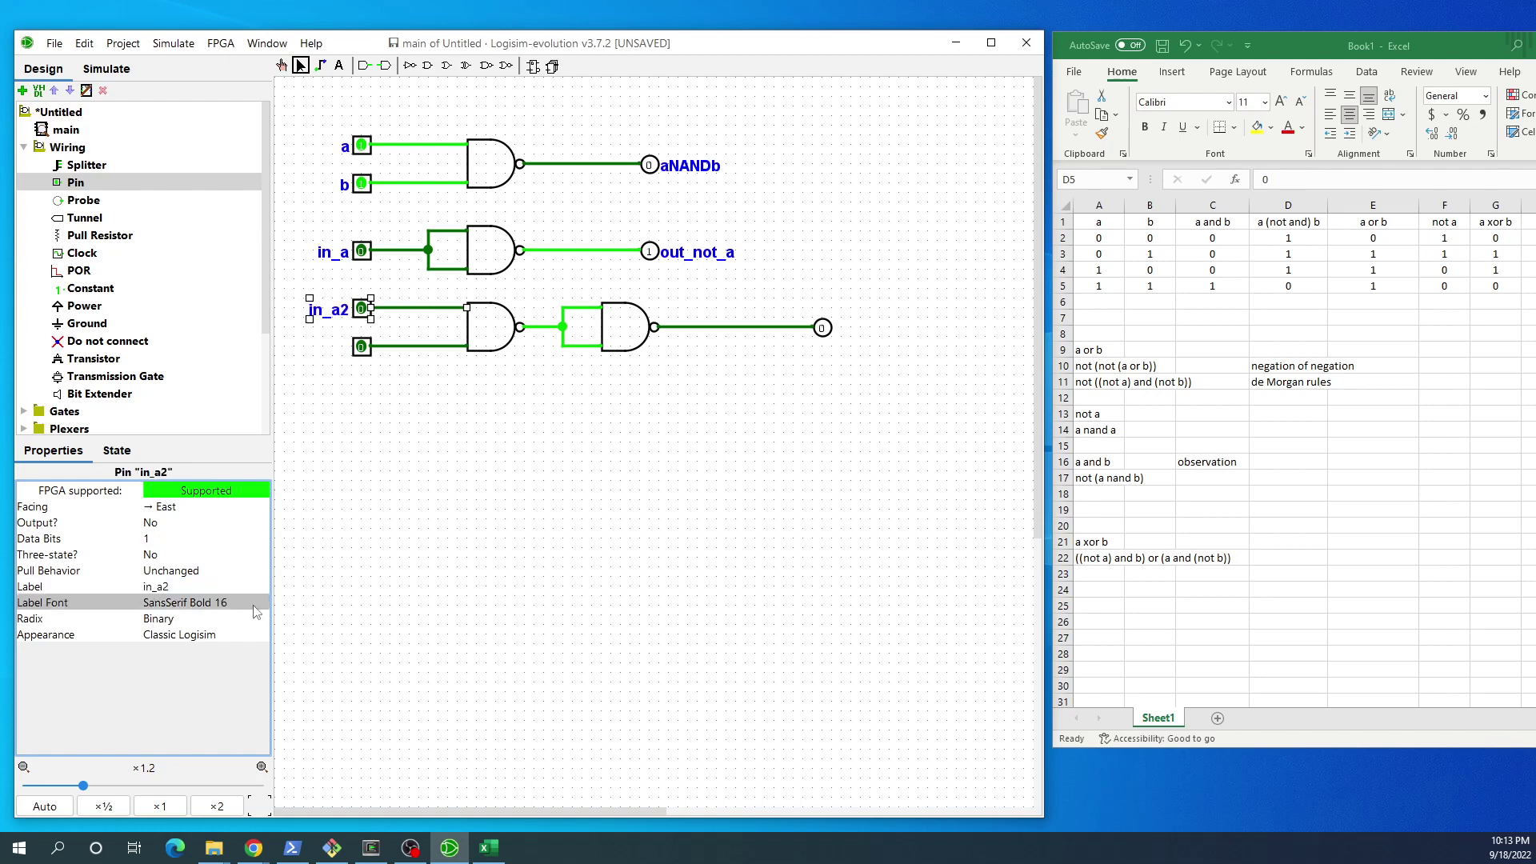
{"action": "left_click", "coordinate": [361, 349]}
{"action": "left_click", "coordinate": [368, 387]}
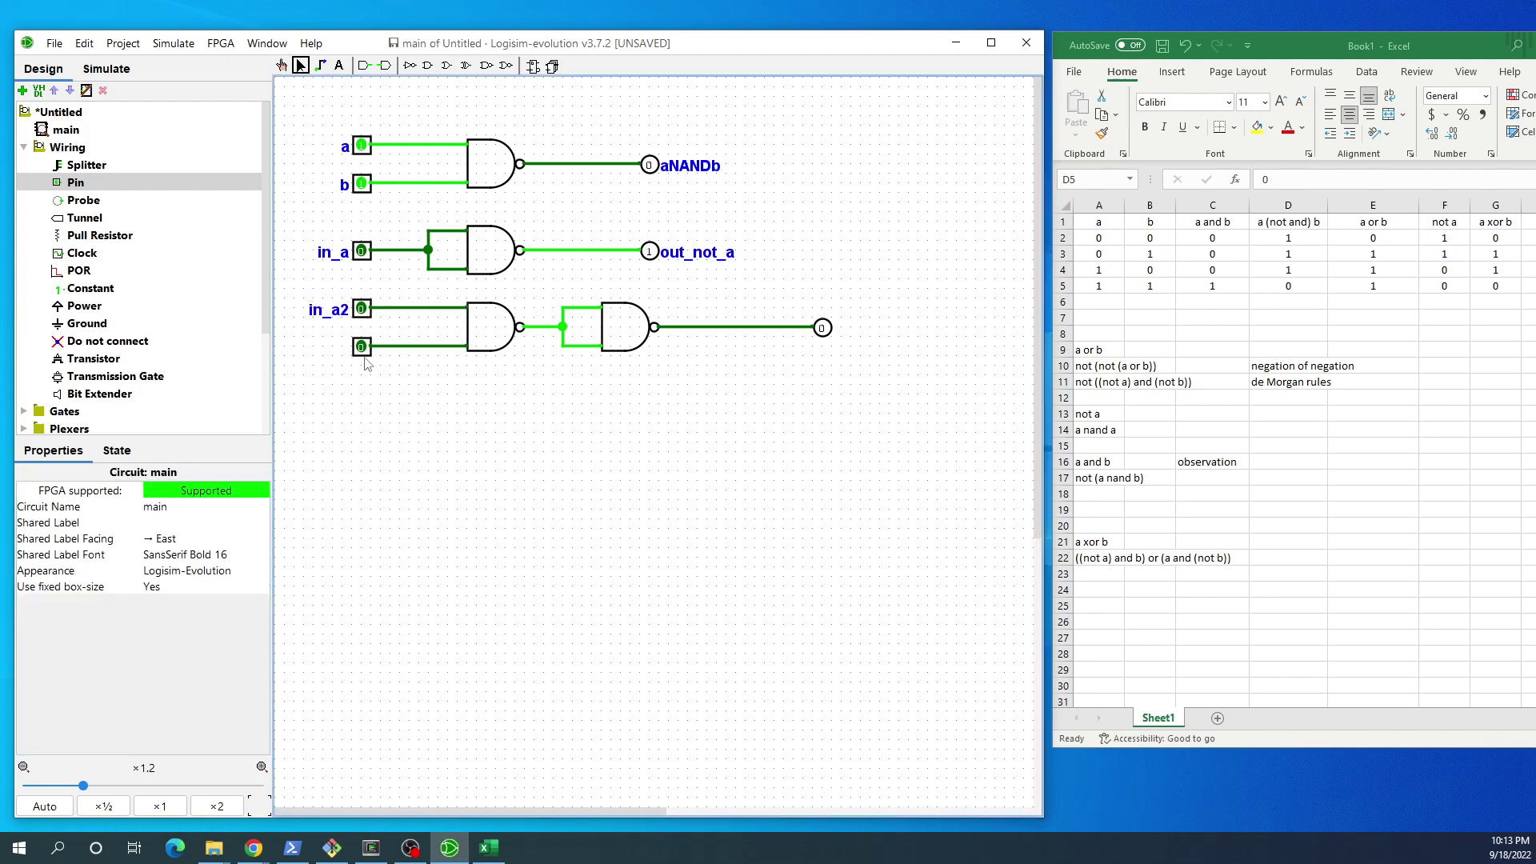
{"action": "left_click", "coordinate": [361, 347]}
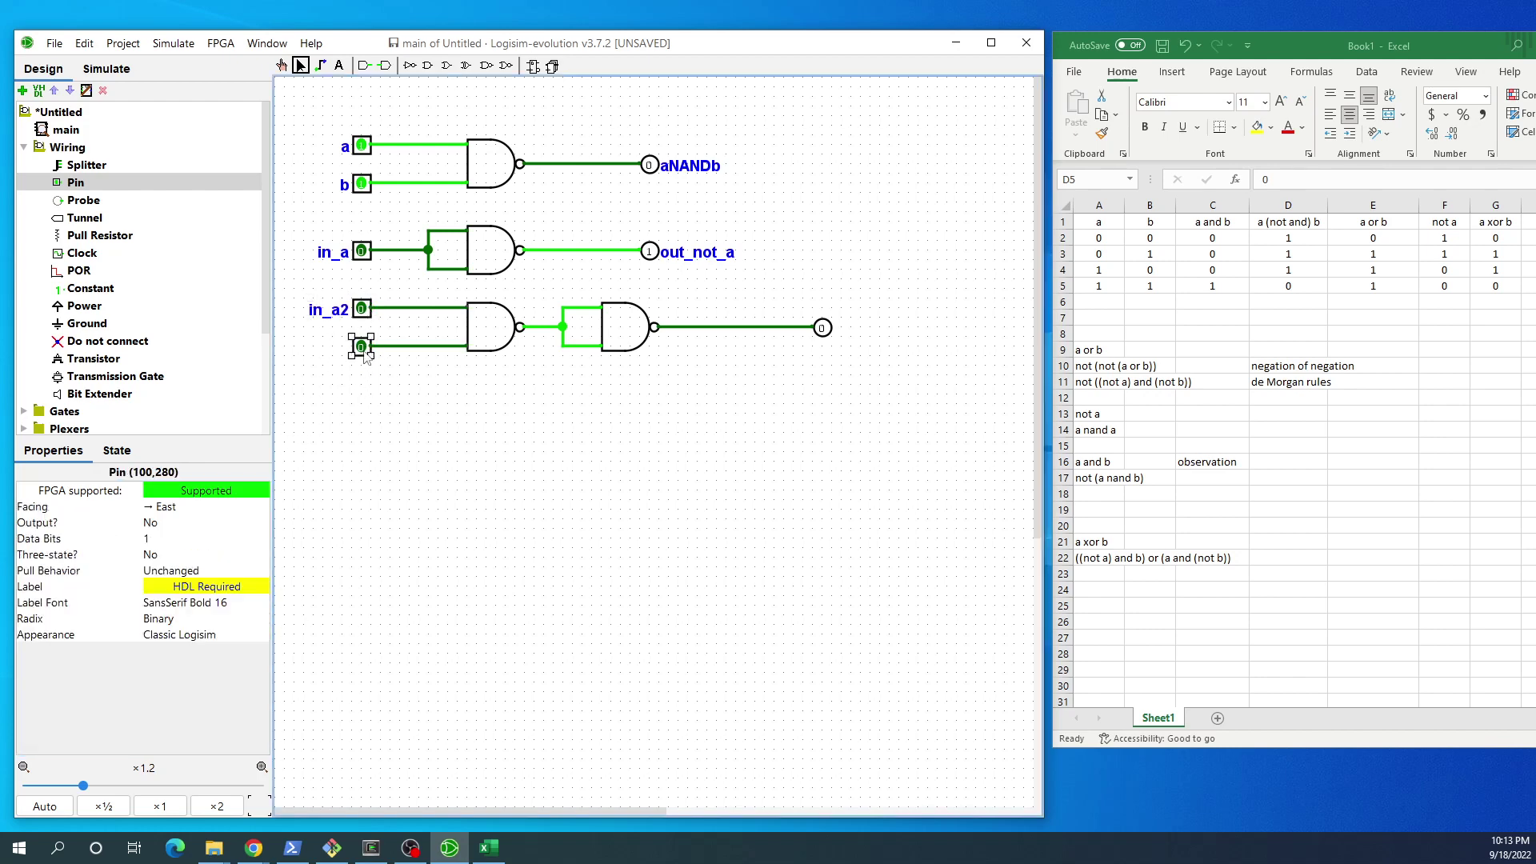
{"action": "left_click", "coordinate": [218, 588]}
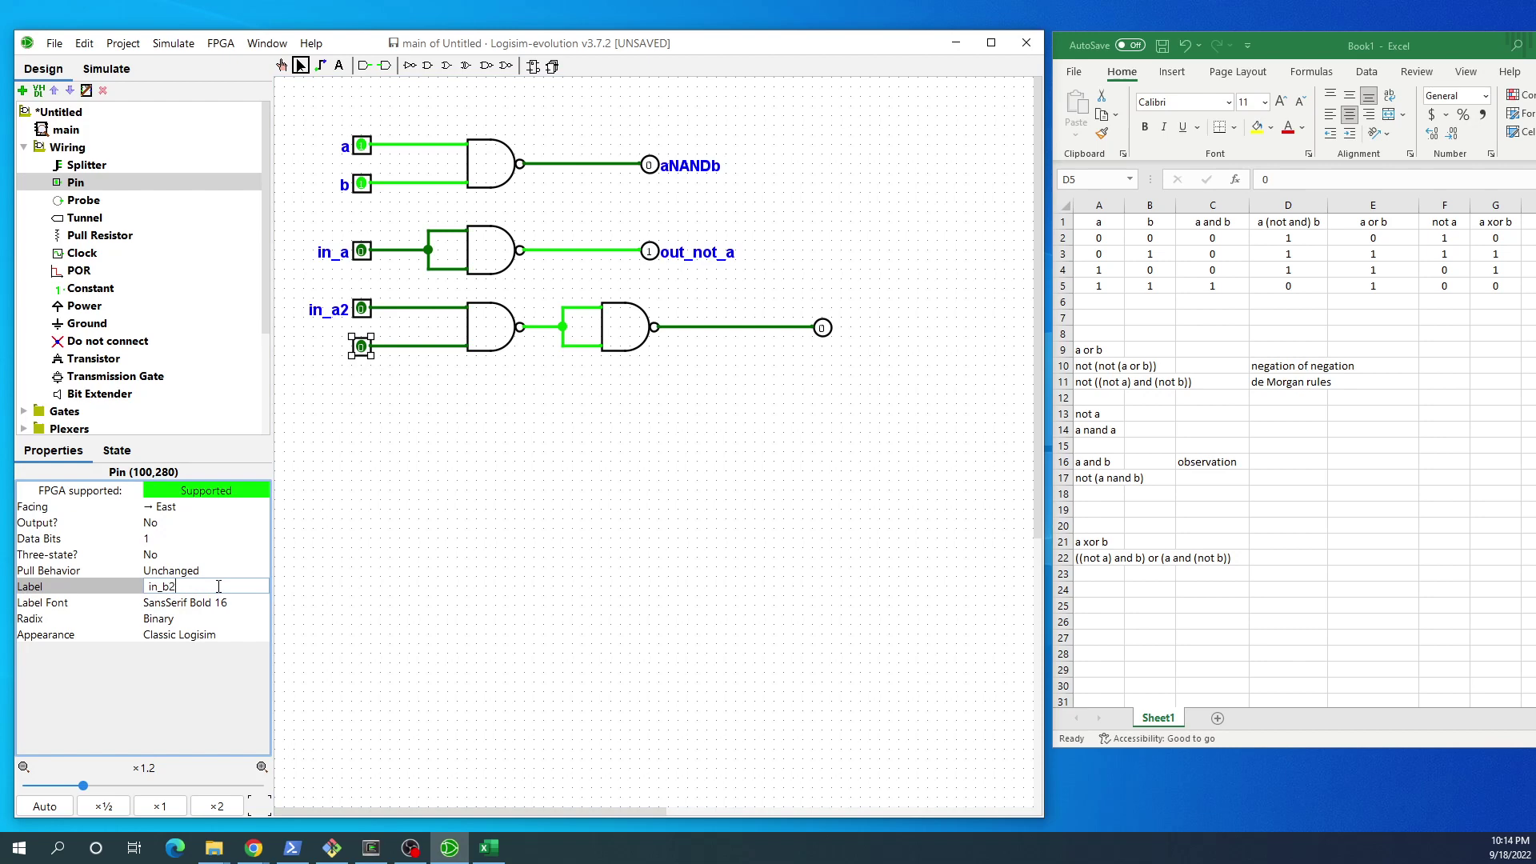
{"action": "key", "text": "Return"}
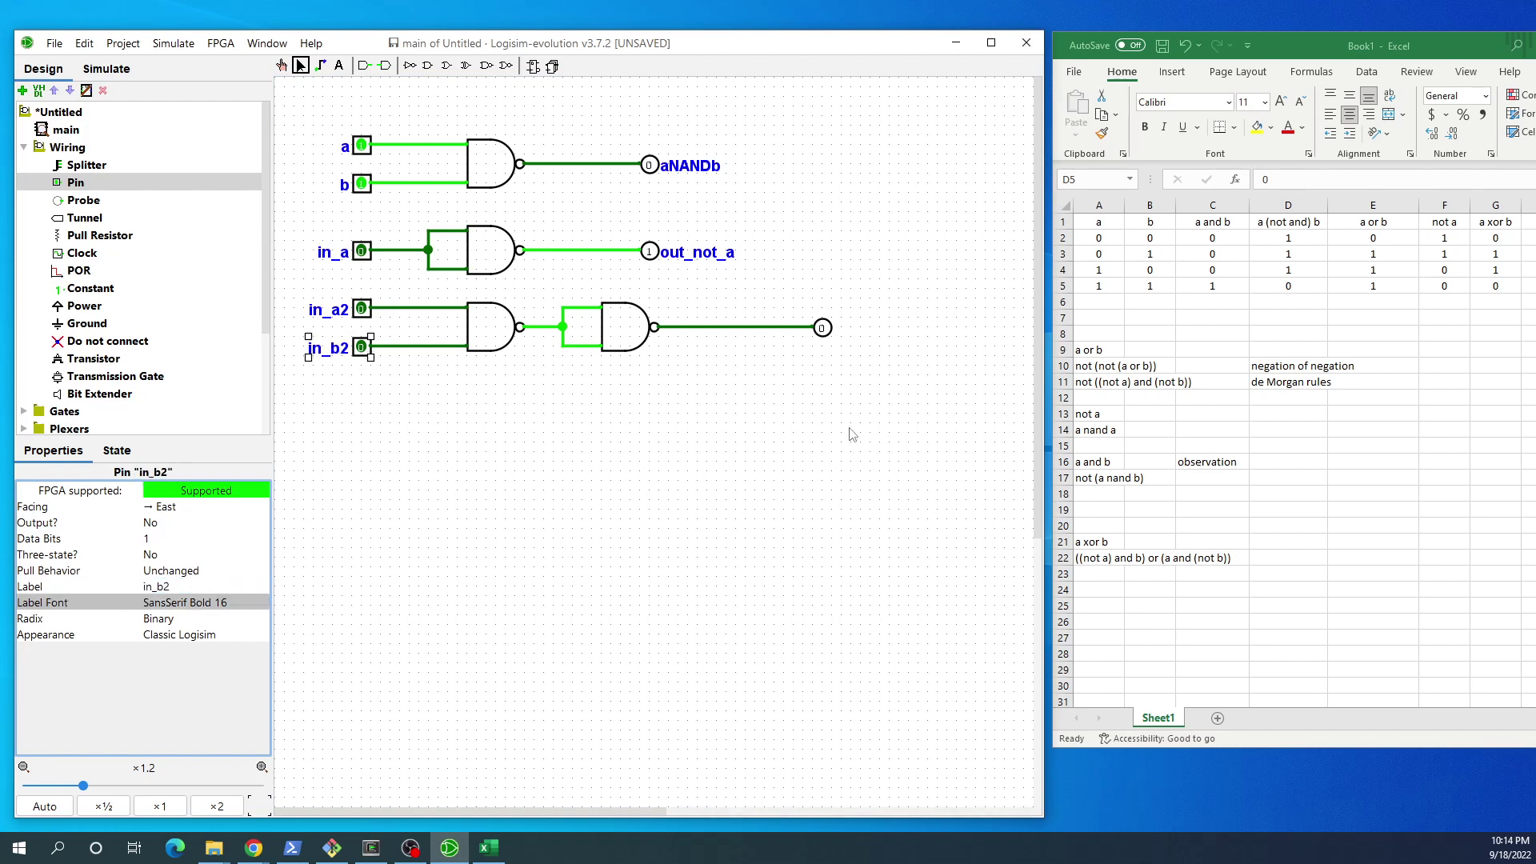
{"action": "left_click", "coordinate": [177, 585]}
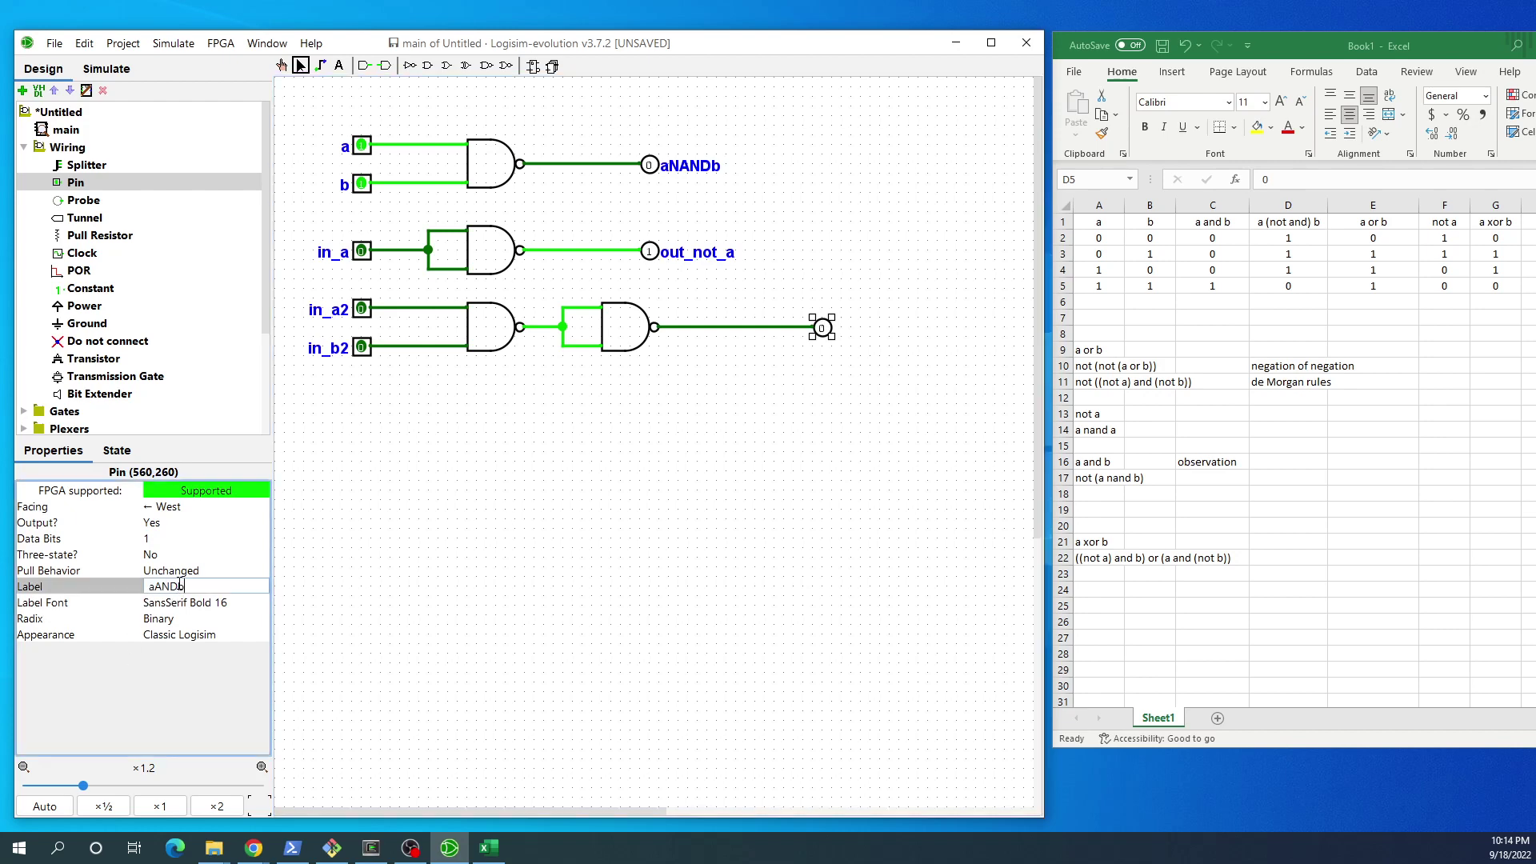
{"action": "key", "text": "Return"}
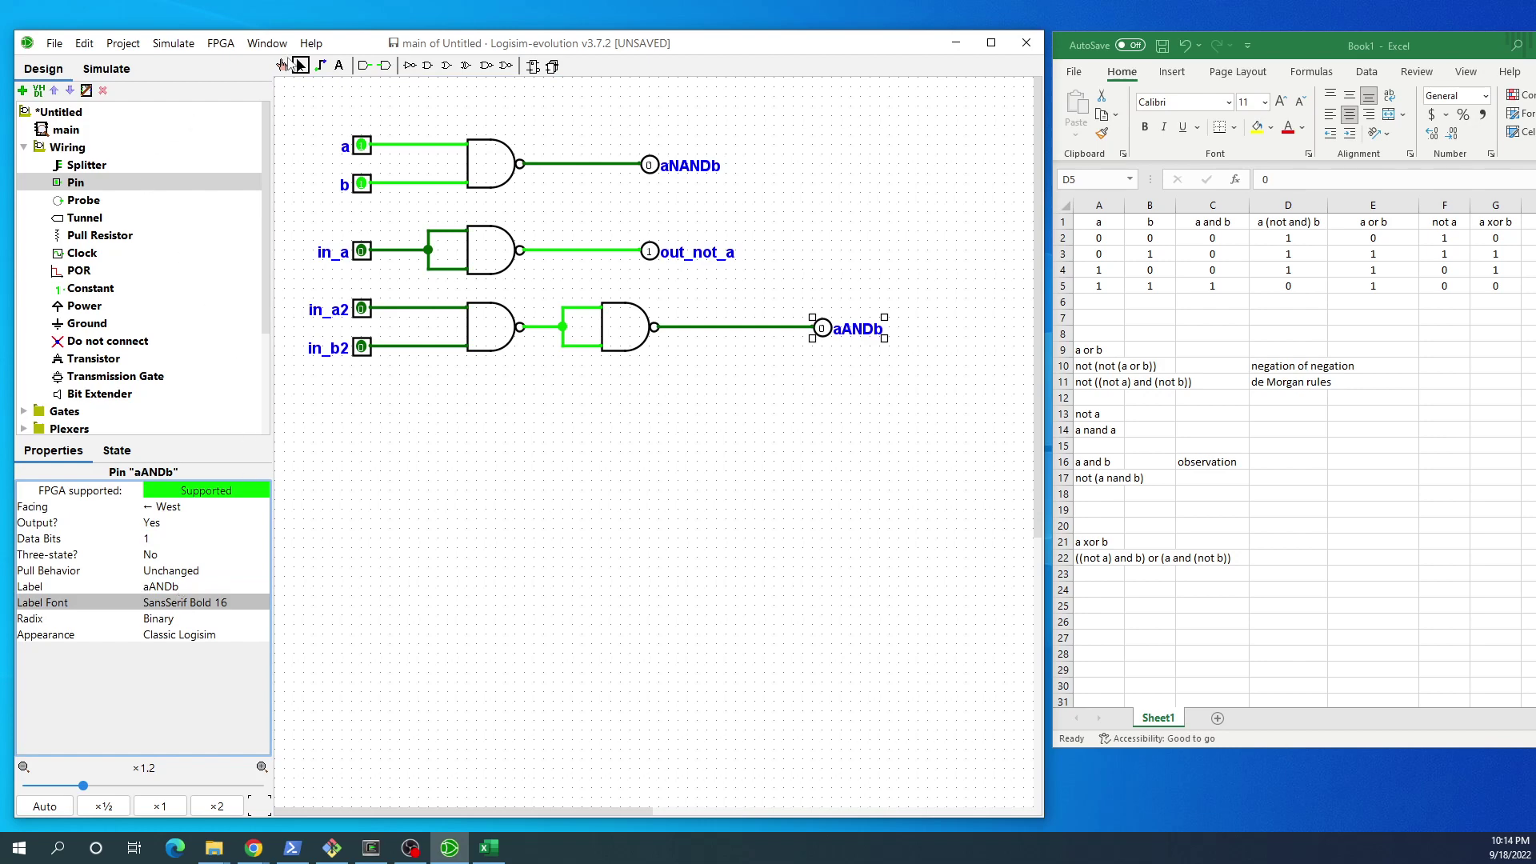
{"action": "left_click", "coordinate": [282, 67]}
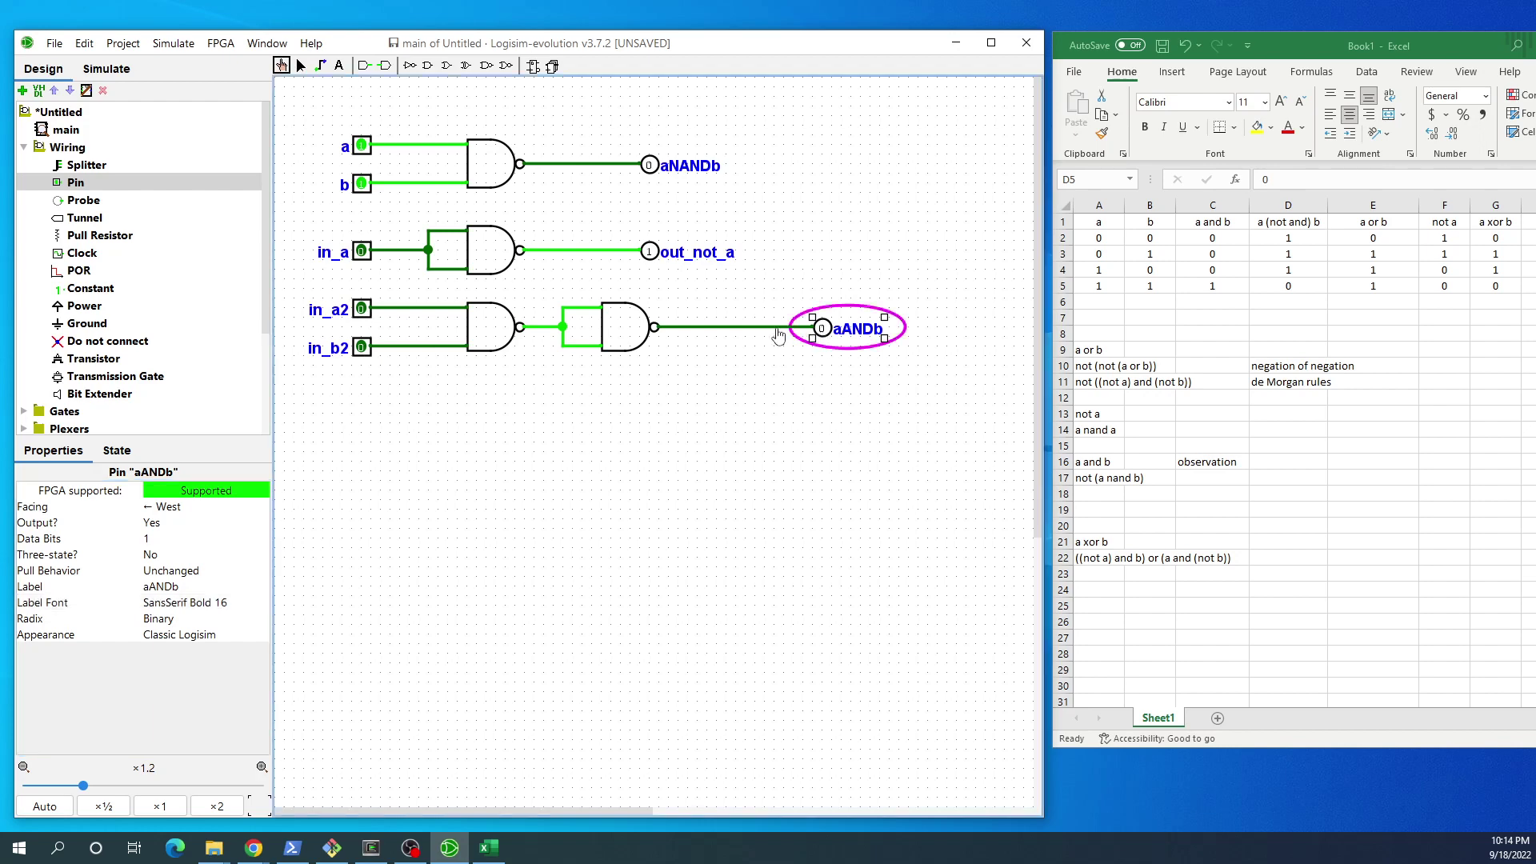
Step: Toggle in_a2 and in_b2 to test aANDb, then select the NOT circuit's NAND gate
{"action": "left_click", "coordinate": [363, 310]}
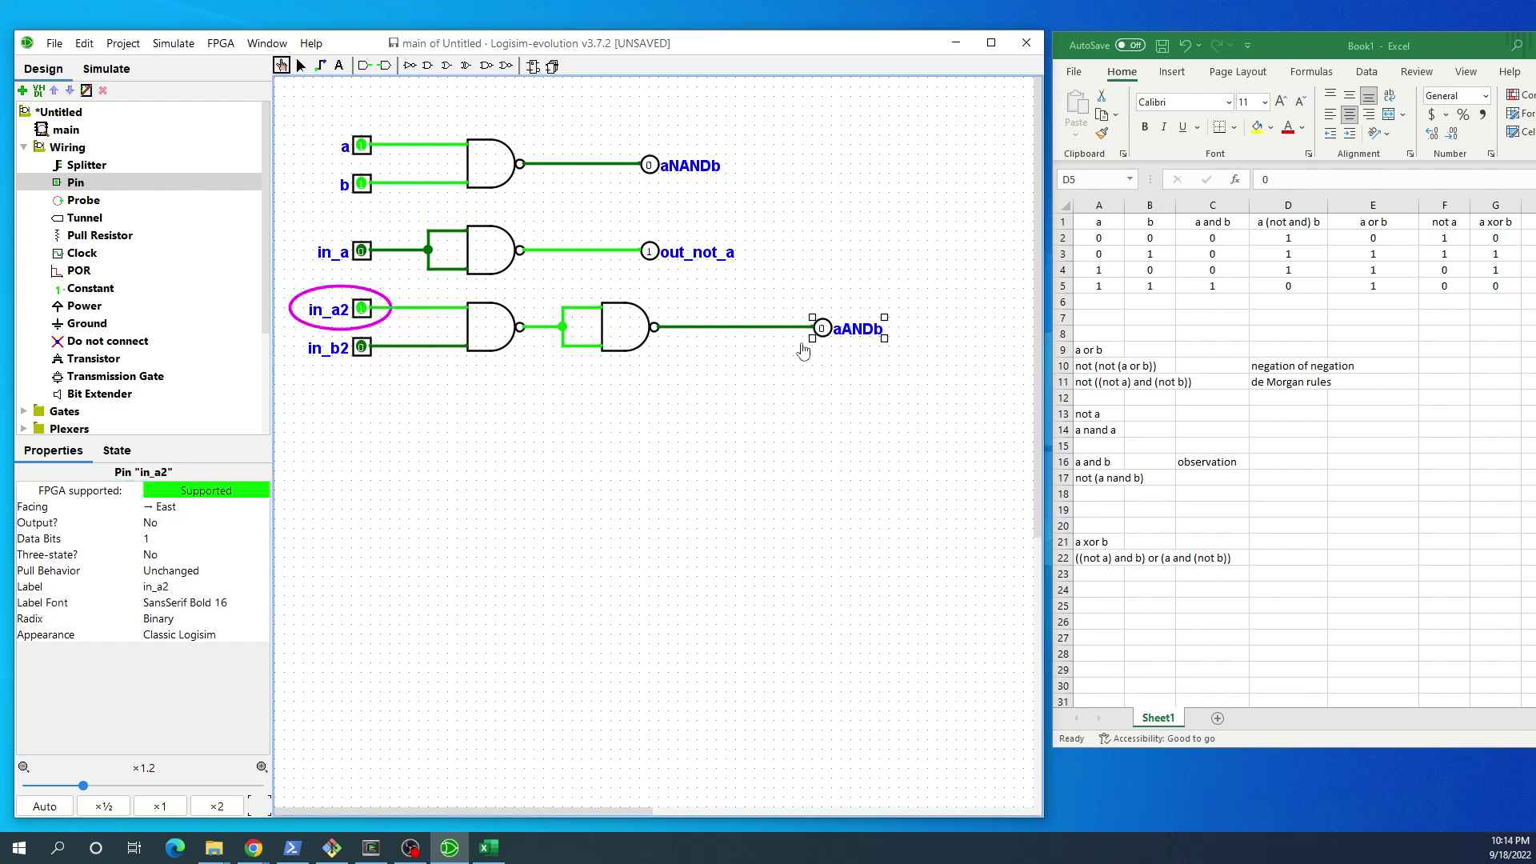
{"action": "left_click", "coordinate": [362, 309]}
{"action": "left_click", "coordinate": [362, 348]}
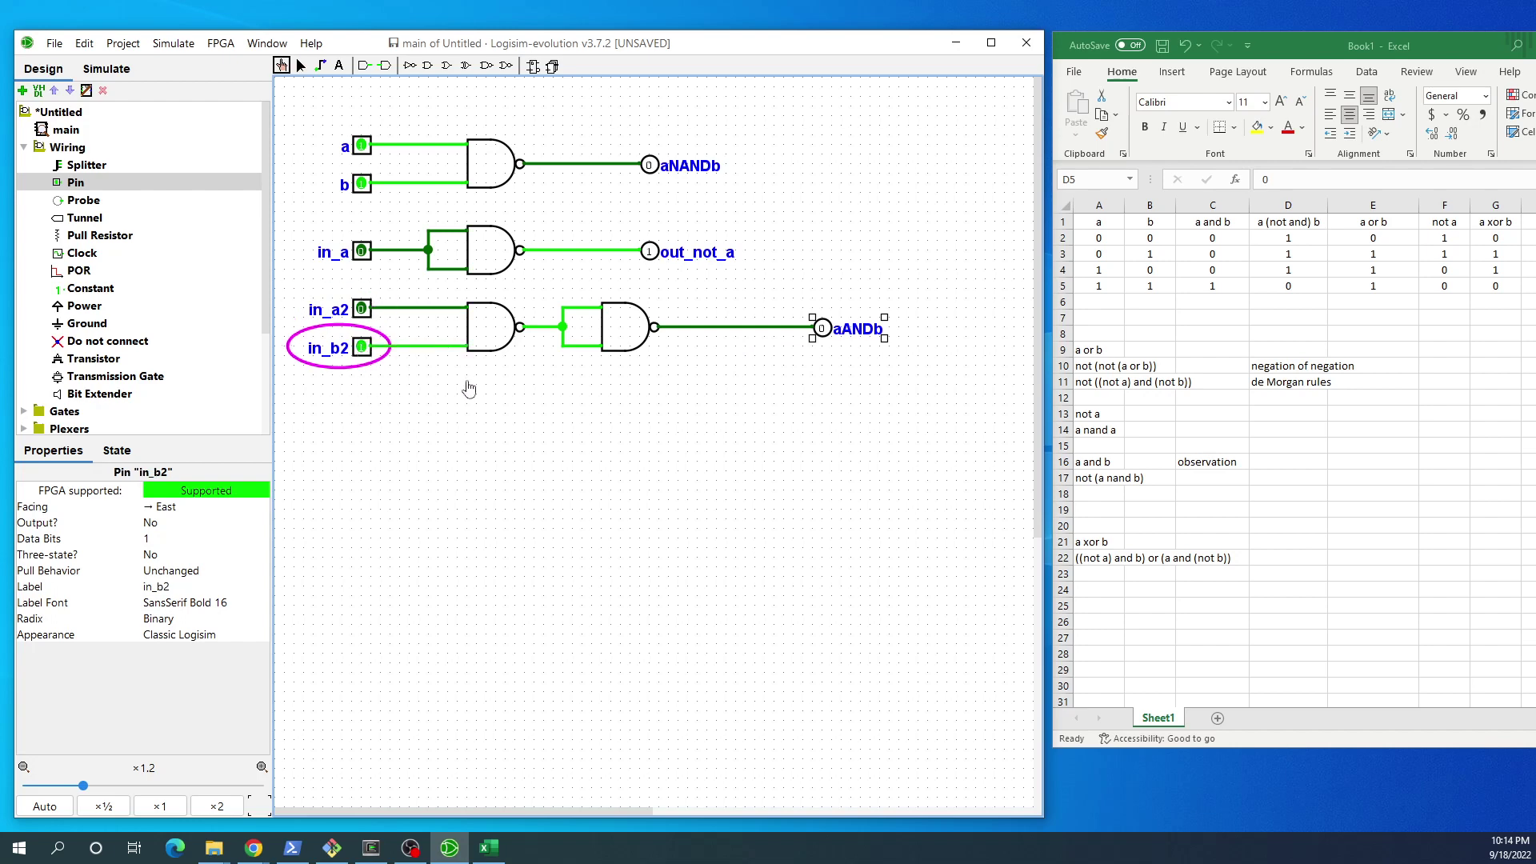
{"action": "left_click", "coordinate": [363, 310]}
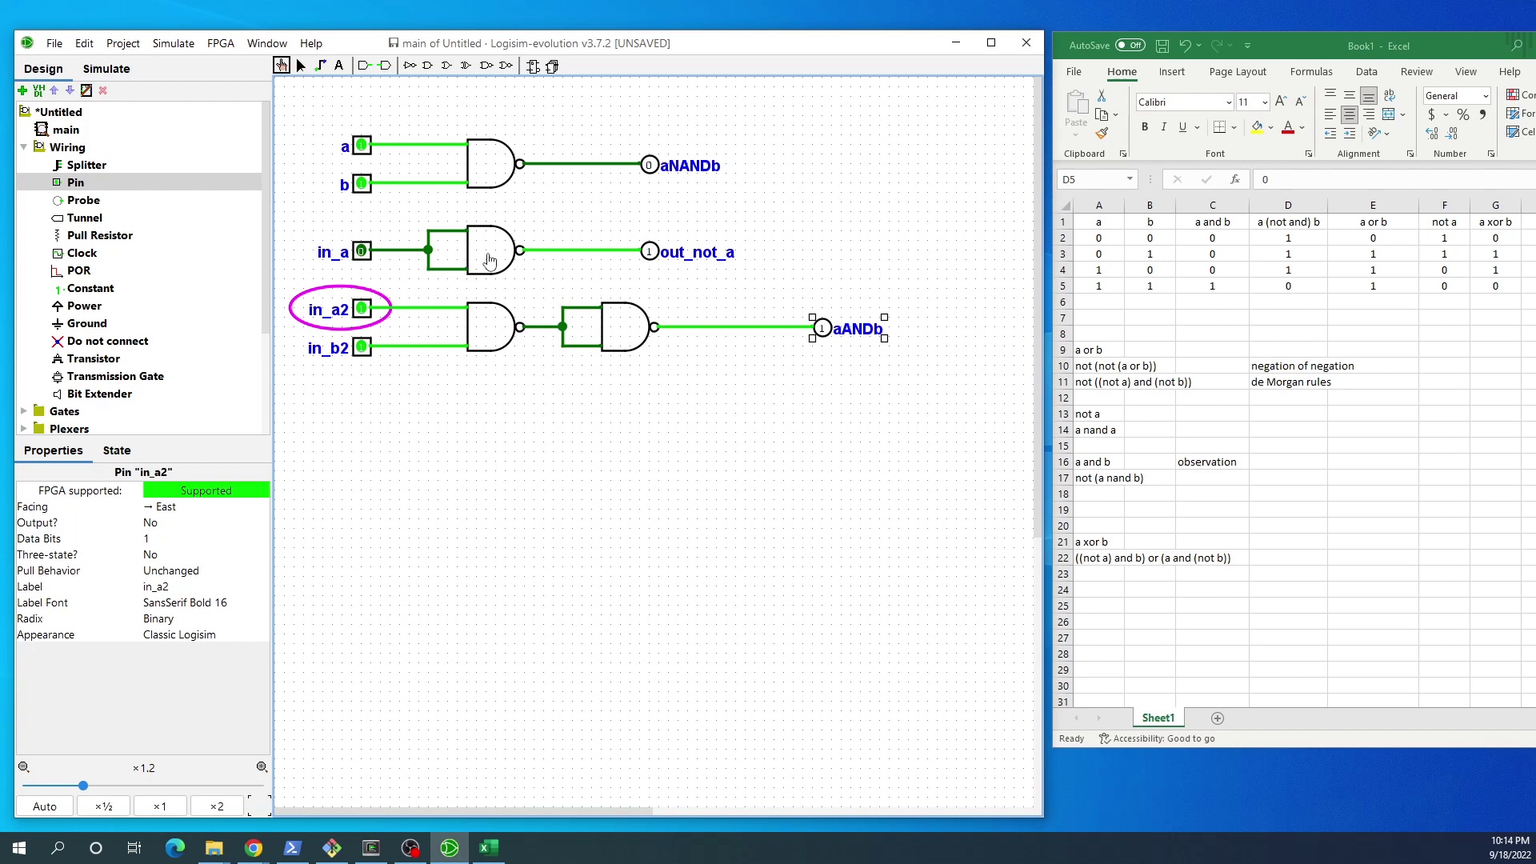
{"action": "left_click", "coordinate": [301, 65]}
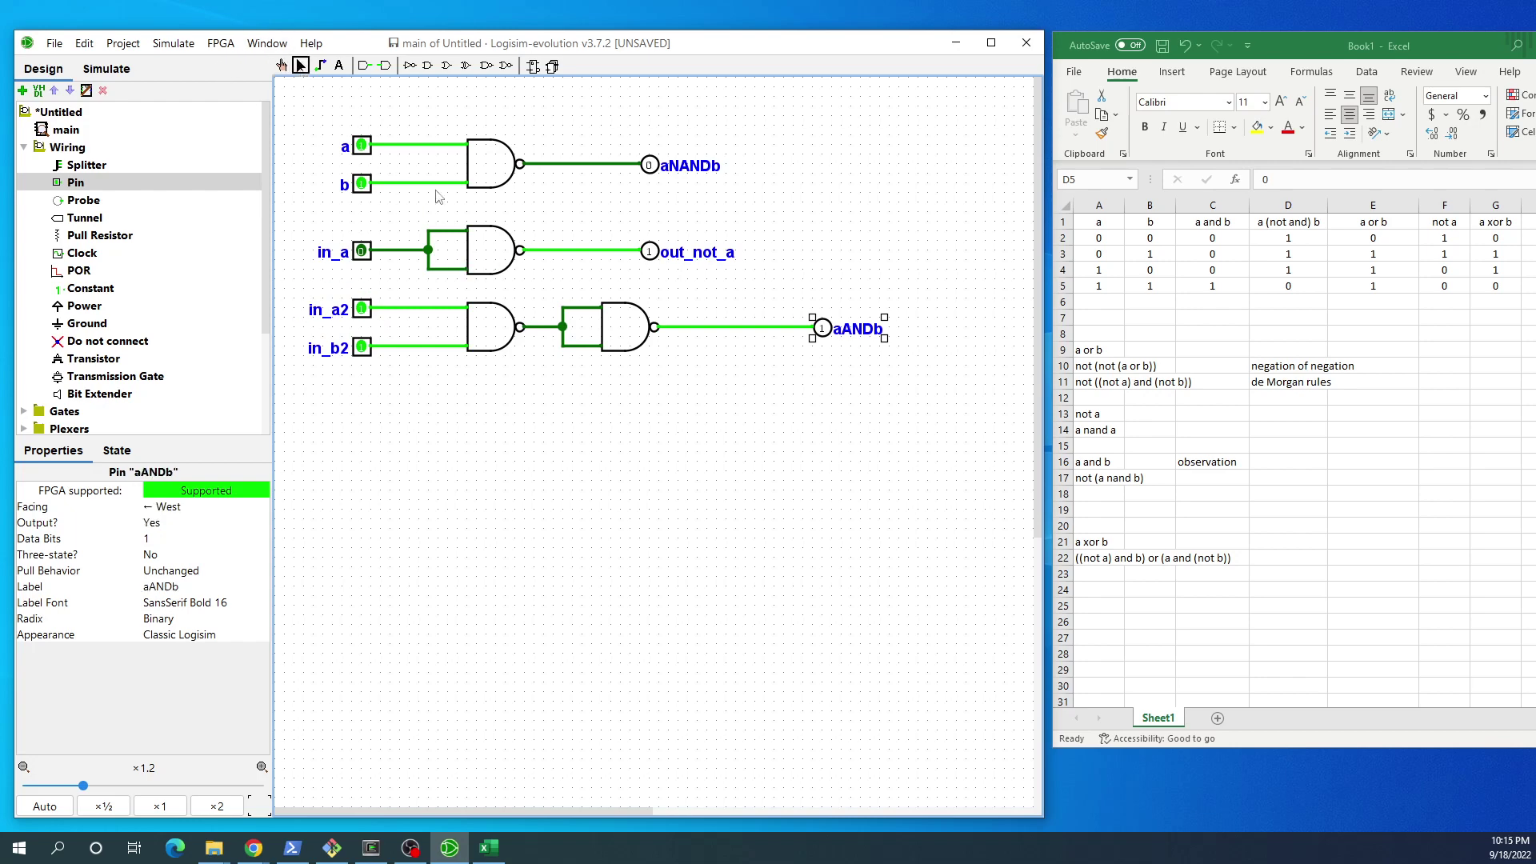
{"action": "left_click", "coordinate": [490, 238]}
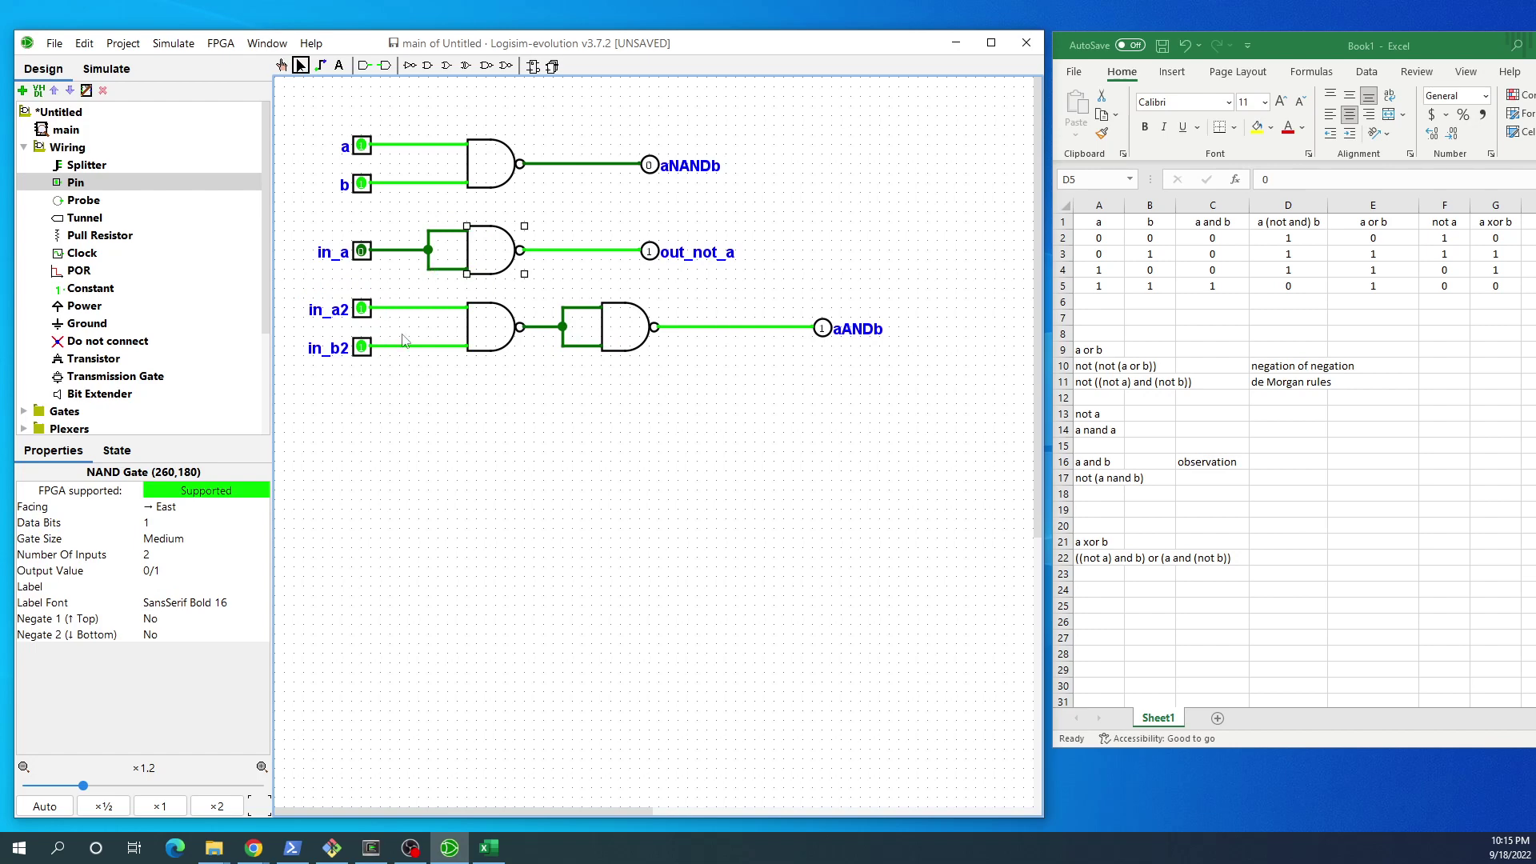
{"action": "left_click", "coordinate": [1082, 352]}
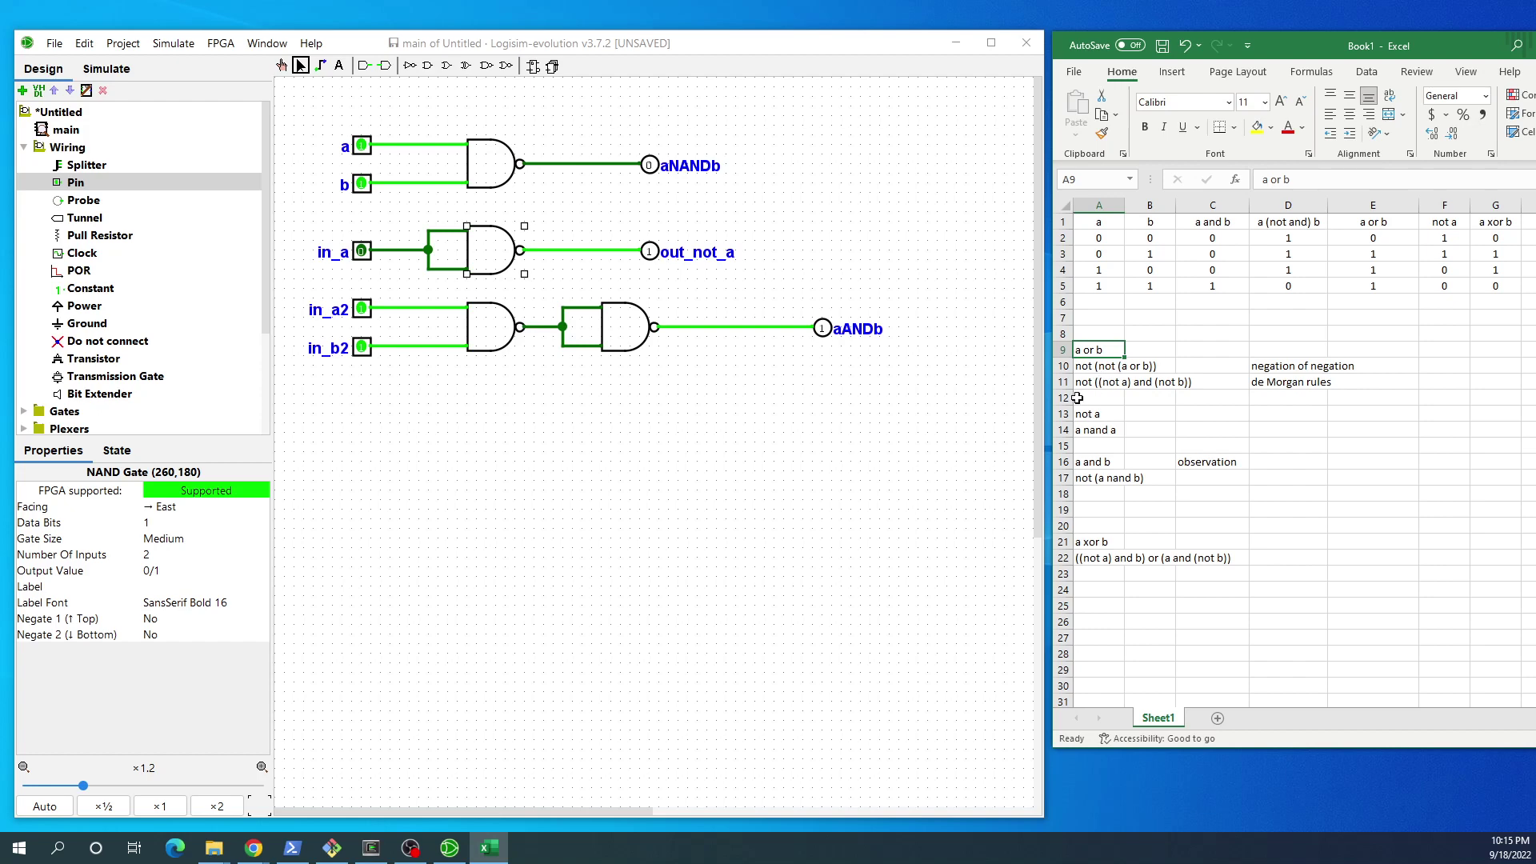
{"action": "left_click", "coordinate": [1103, 367]}
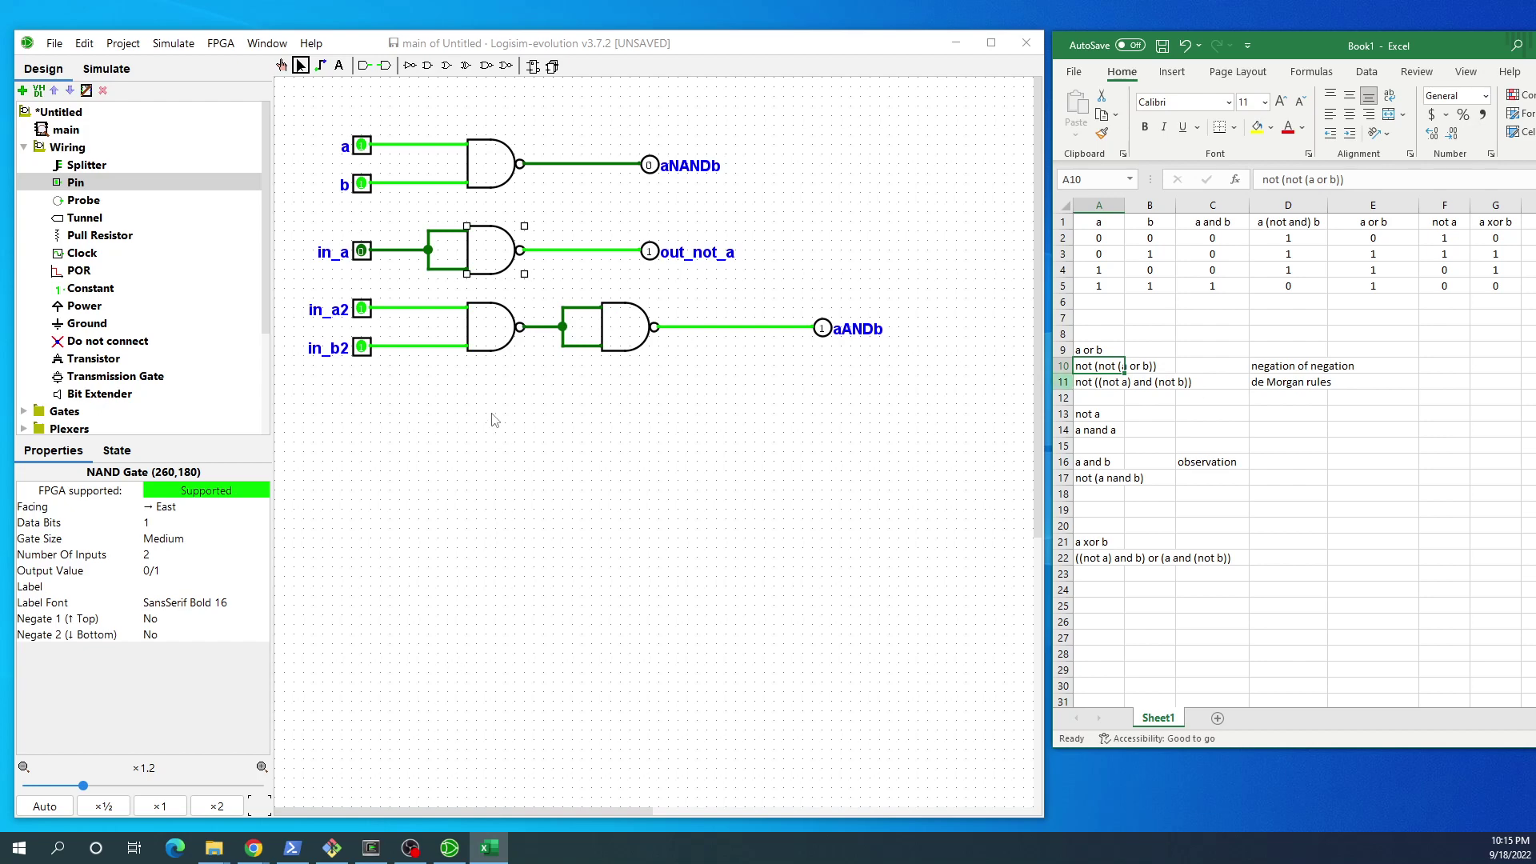
Step: Place two NAND gates below the AND circuit, one above the other
{"action": "left_click", "coordinate": [486, 65]}
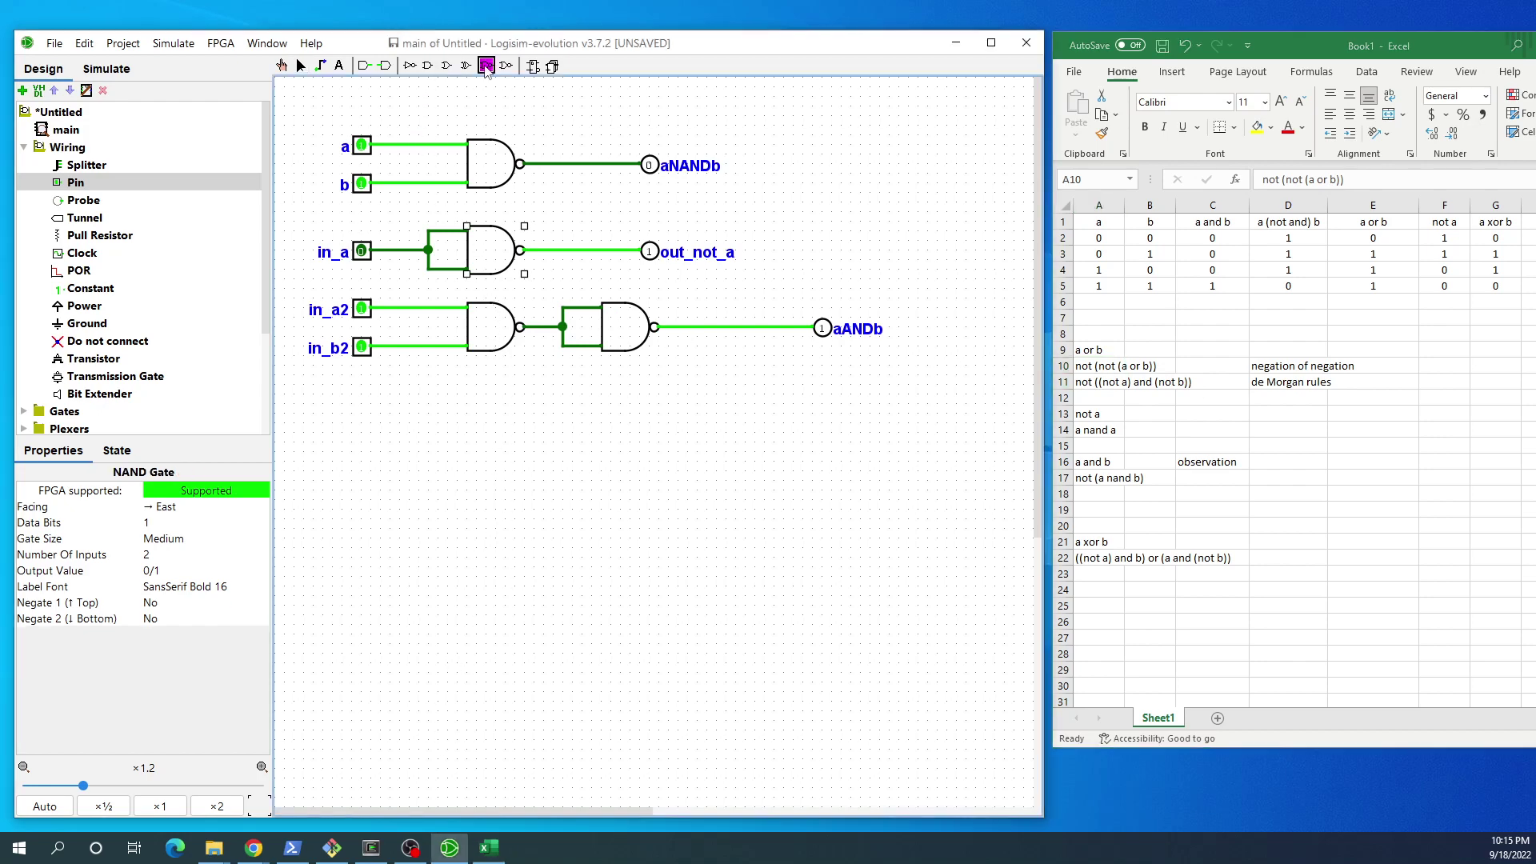
{"action": "left_click", "coordinate": [525, 432]}
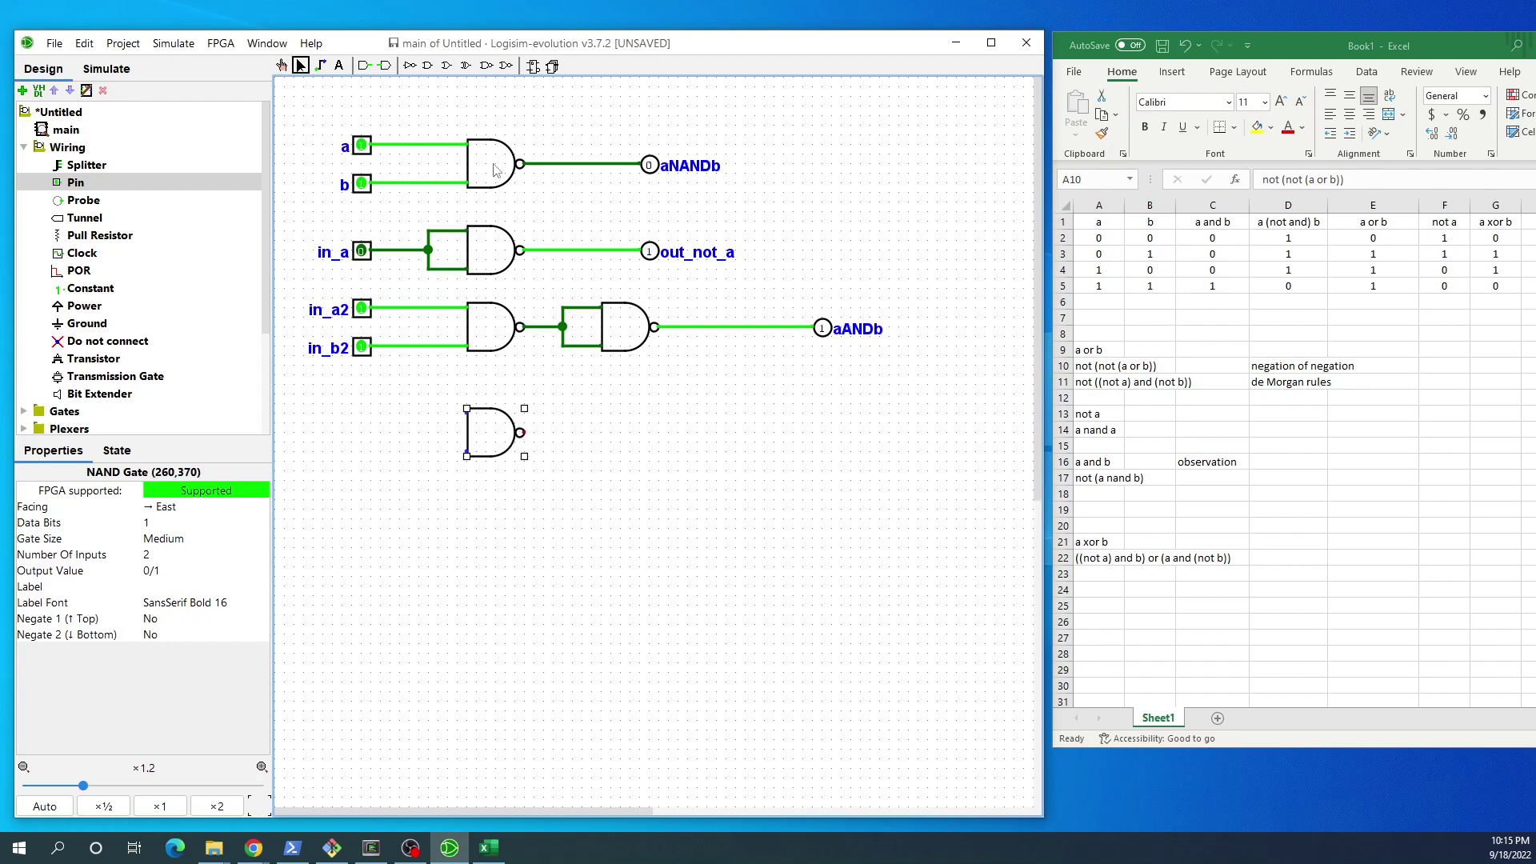
{"action": "left_click", "coordinate": [486, 65]}
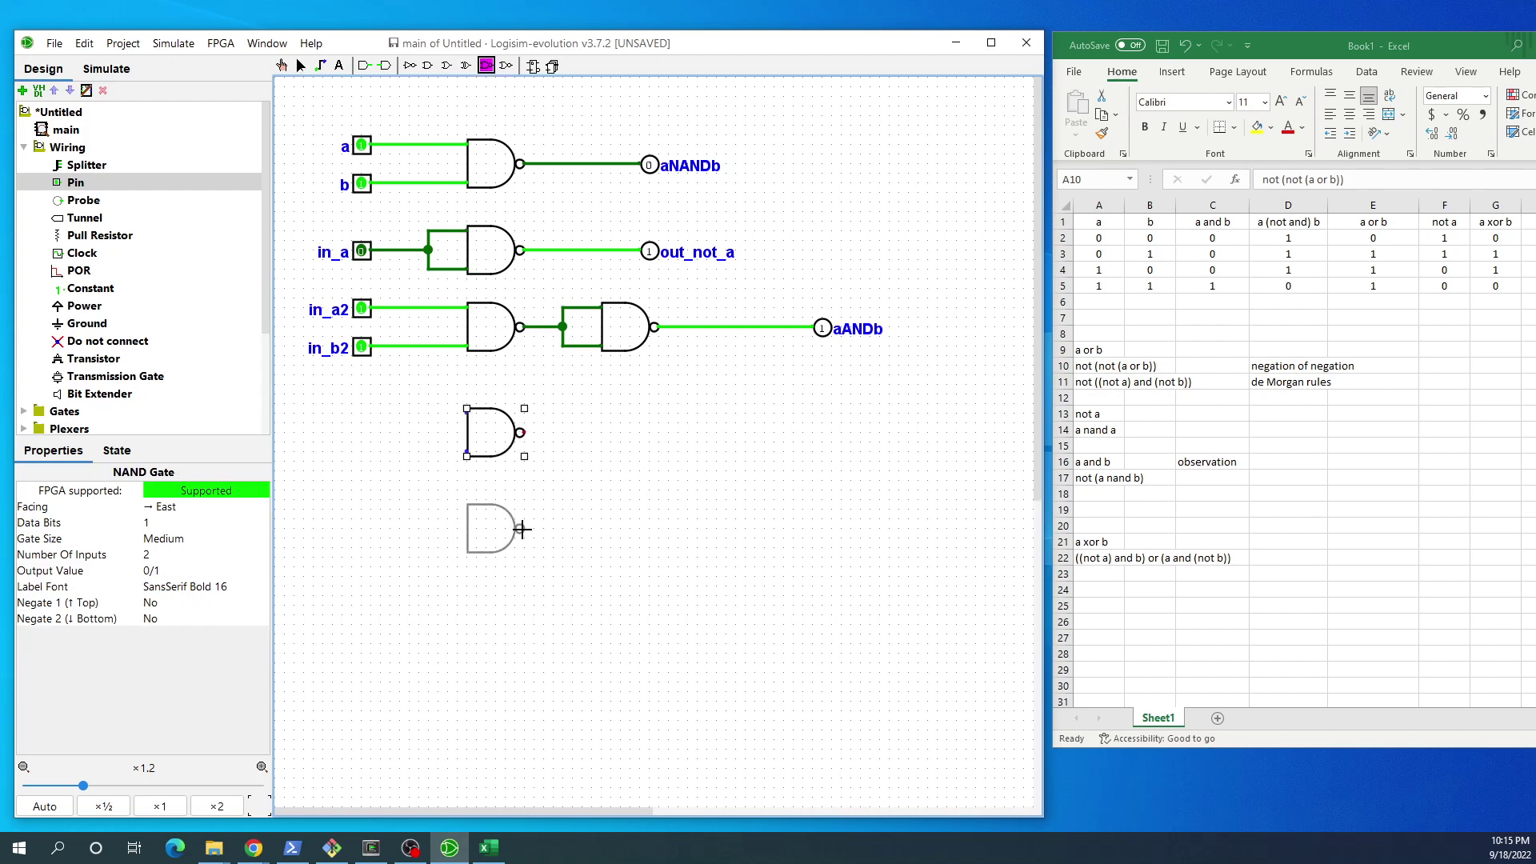
{"action": "left_click", "coordinate": [522, 529]}
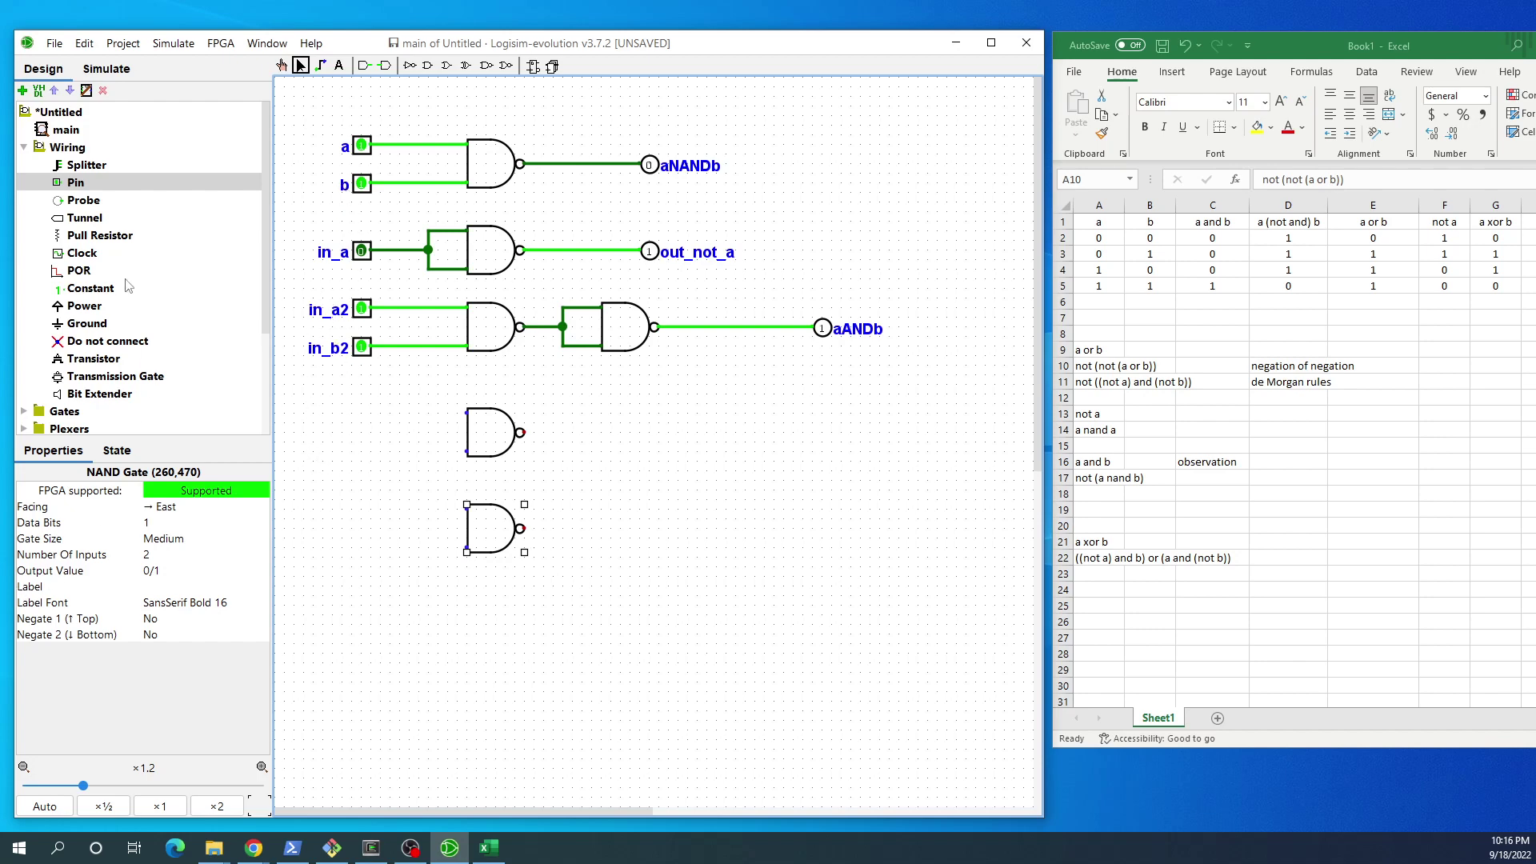
Step: Add an input pin for each new NAND gate, wired to both of that gate's inputs
{"action": "left_click", "coordinate": [77, 183]}
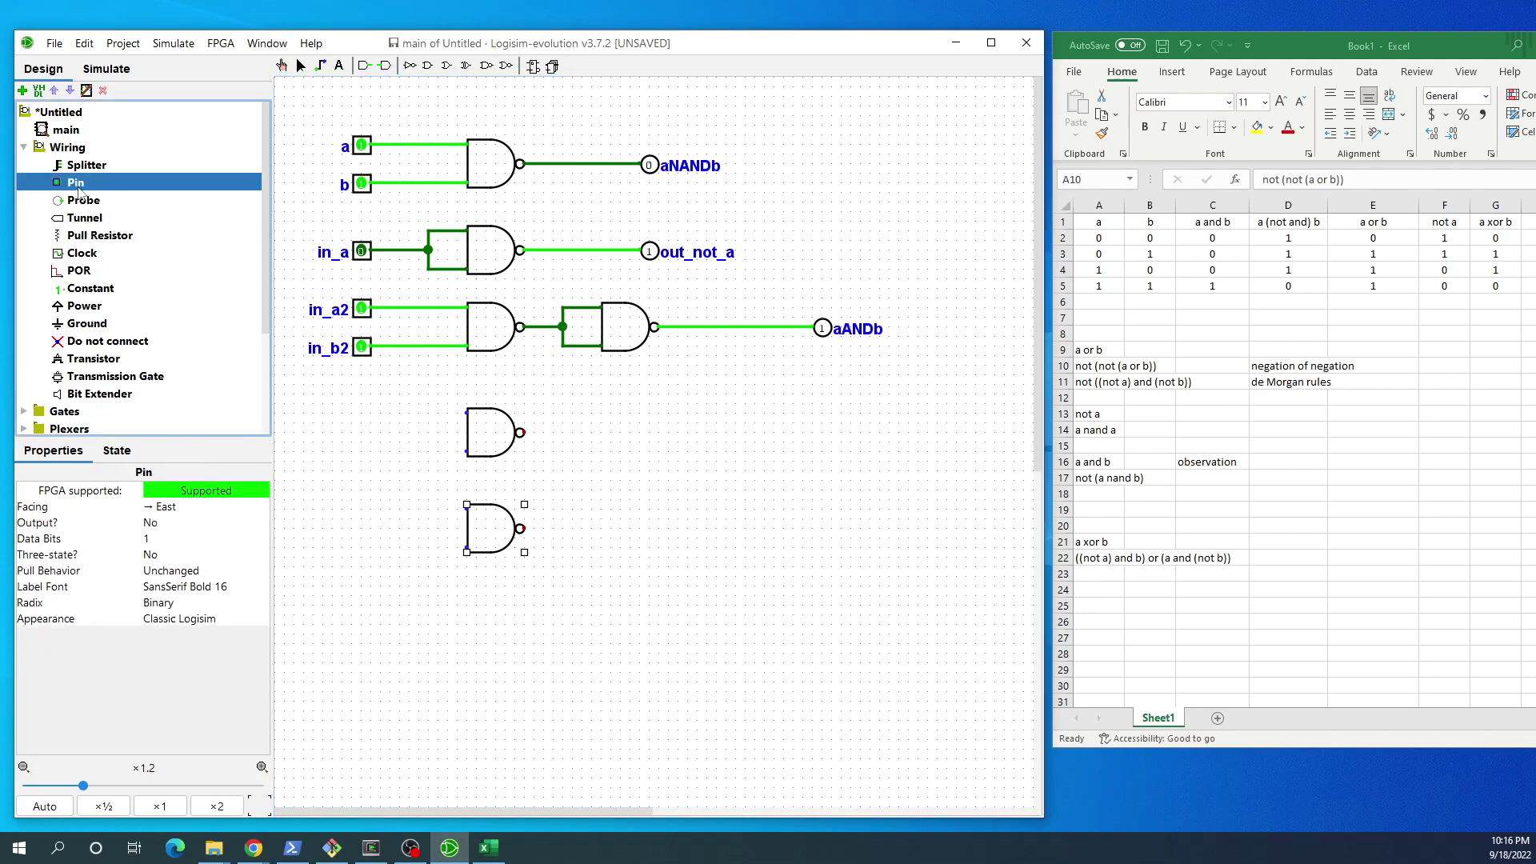
{"action": "left_click", "coordinate": [372, 433]}
{"action": "left_click_drag", "start_coordinate": [374, 436], "coordinate": [468, 453]}
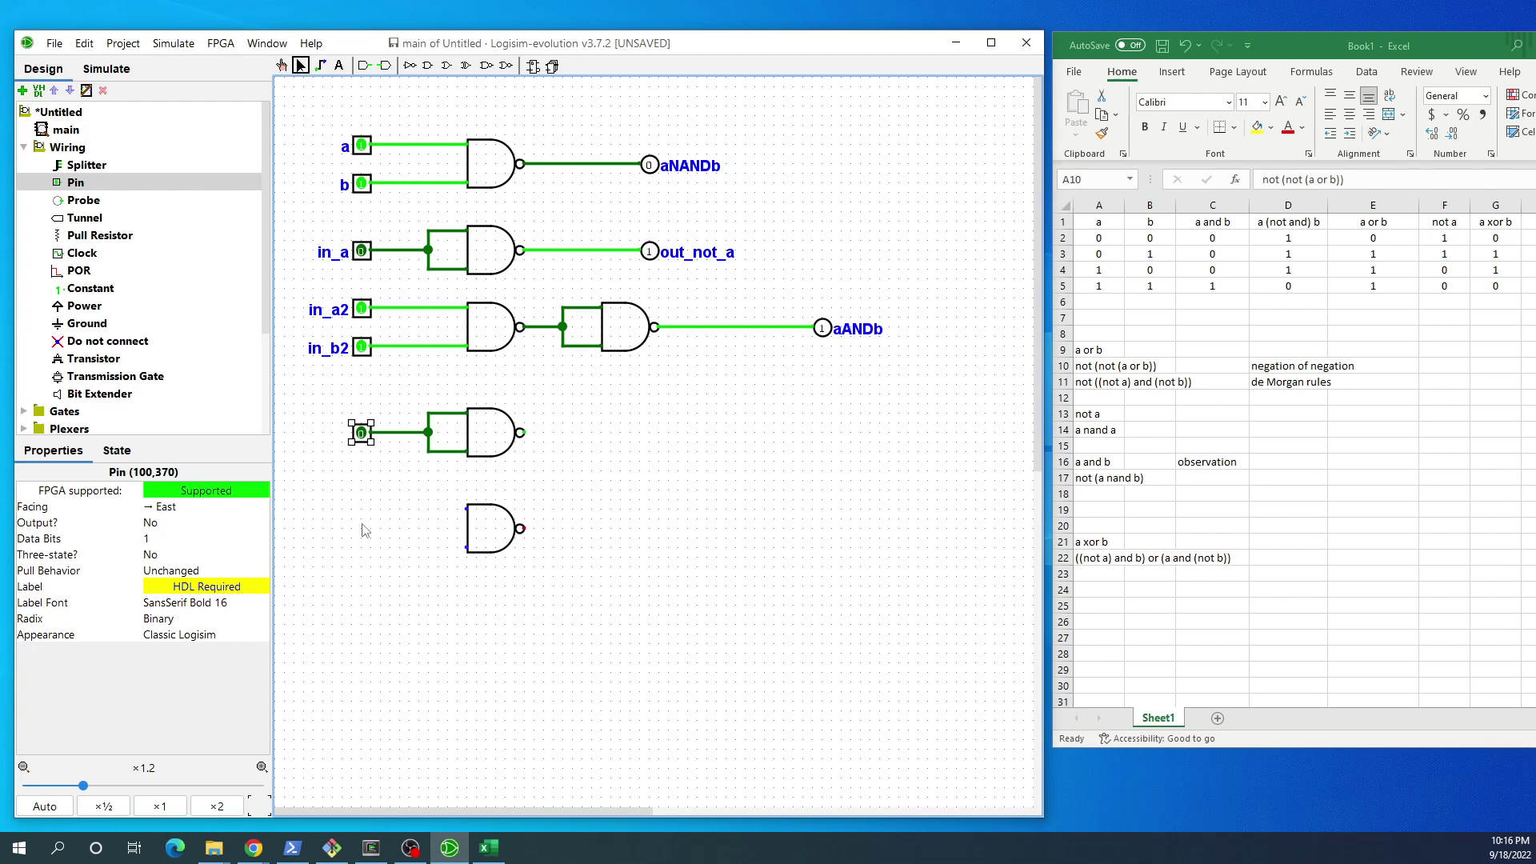
{"action": "left_click", "coordinate": [86, 183]}
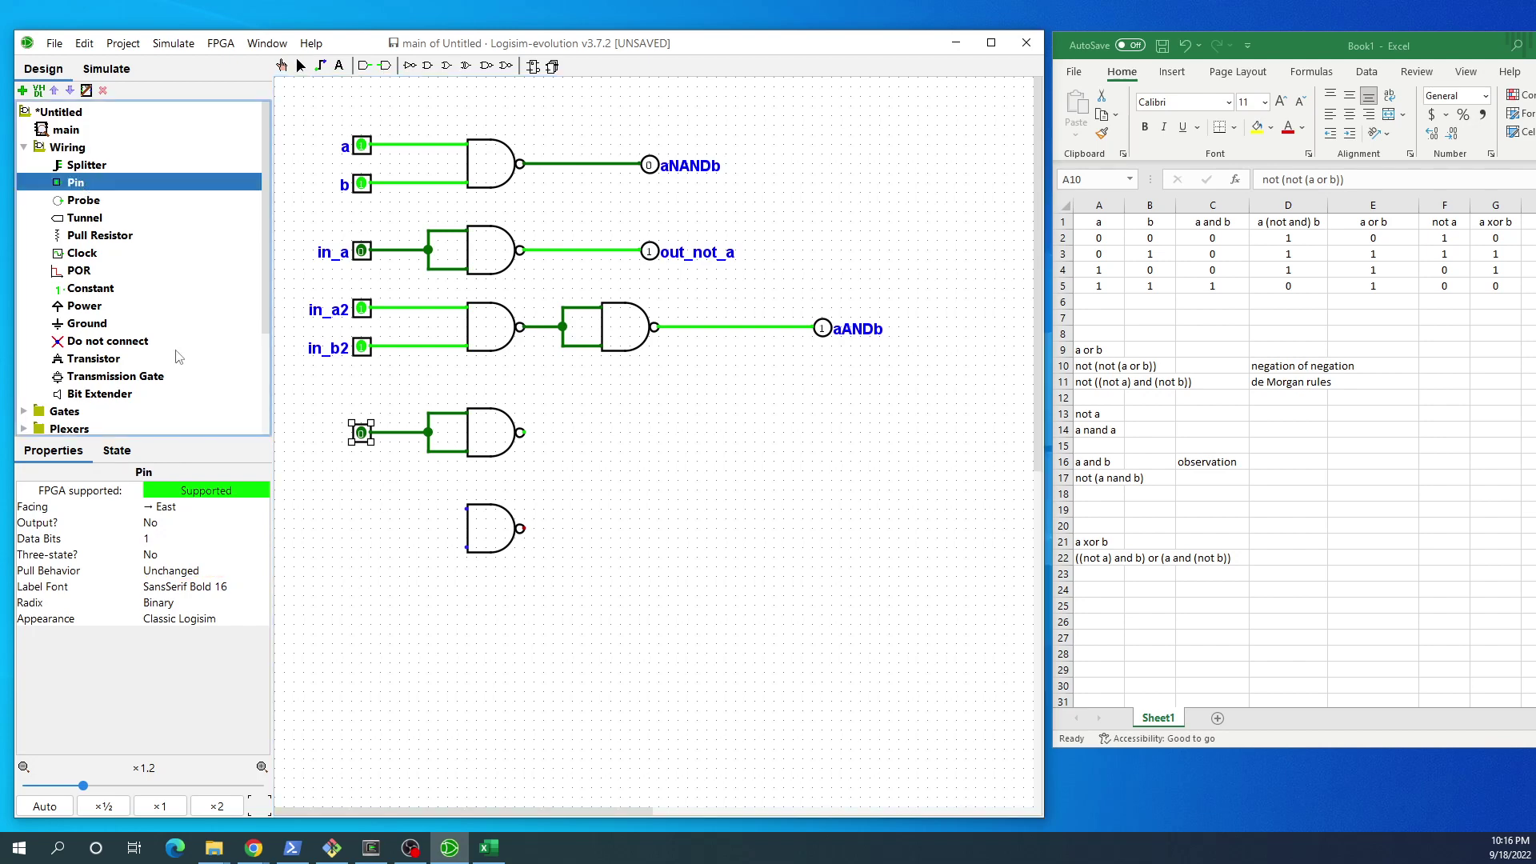
{"action": "left_click", "coordinate": [374, 525]}
{"action": "mouse_move", "coordinate": [372, 528]}
{"action": "left_mouse_down"}
{"action": "mouse_move", "coordinate": [429, 531]}
{"action": "mouse_move", "coordinate": [467, 508]}
{"action": "mouse_move", "coordinate": [433, 552]}
{"action": "mouse_move", "coordinate": [468, 549]}
{"action": "left_mouse_up"}
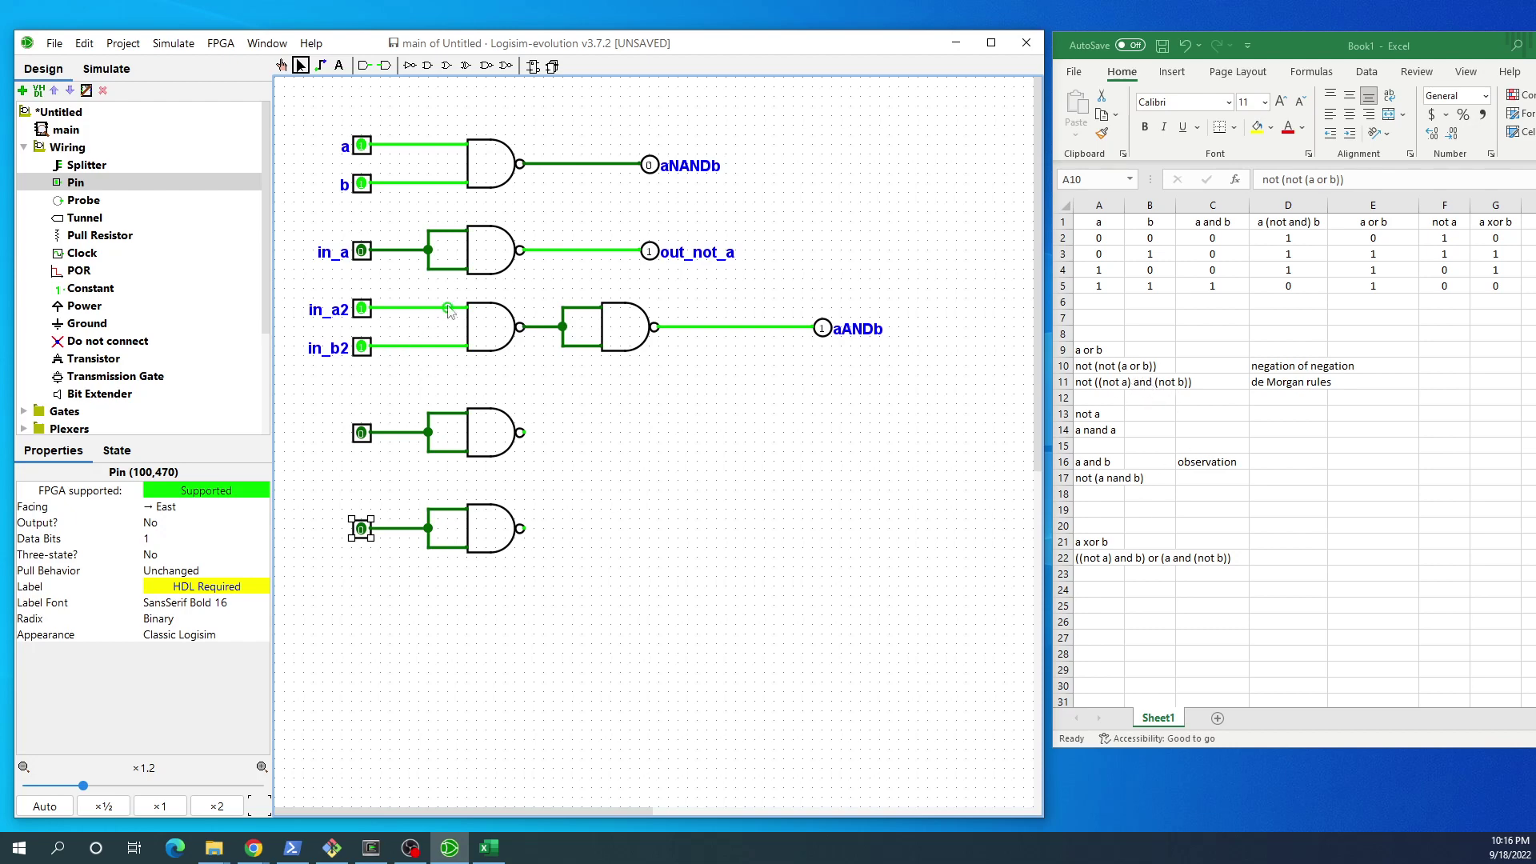
{"action": "left_click_drag", "start_coordinate": [449, 289], "coordinate": [713, 381]}
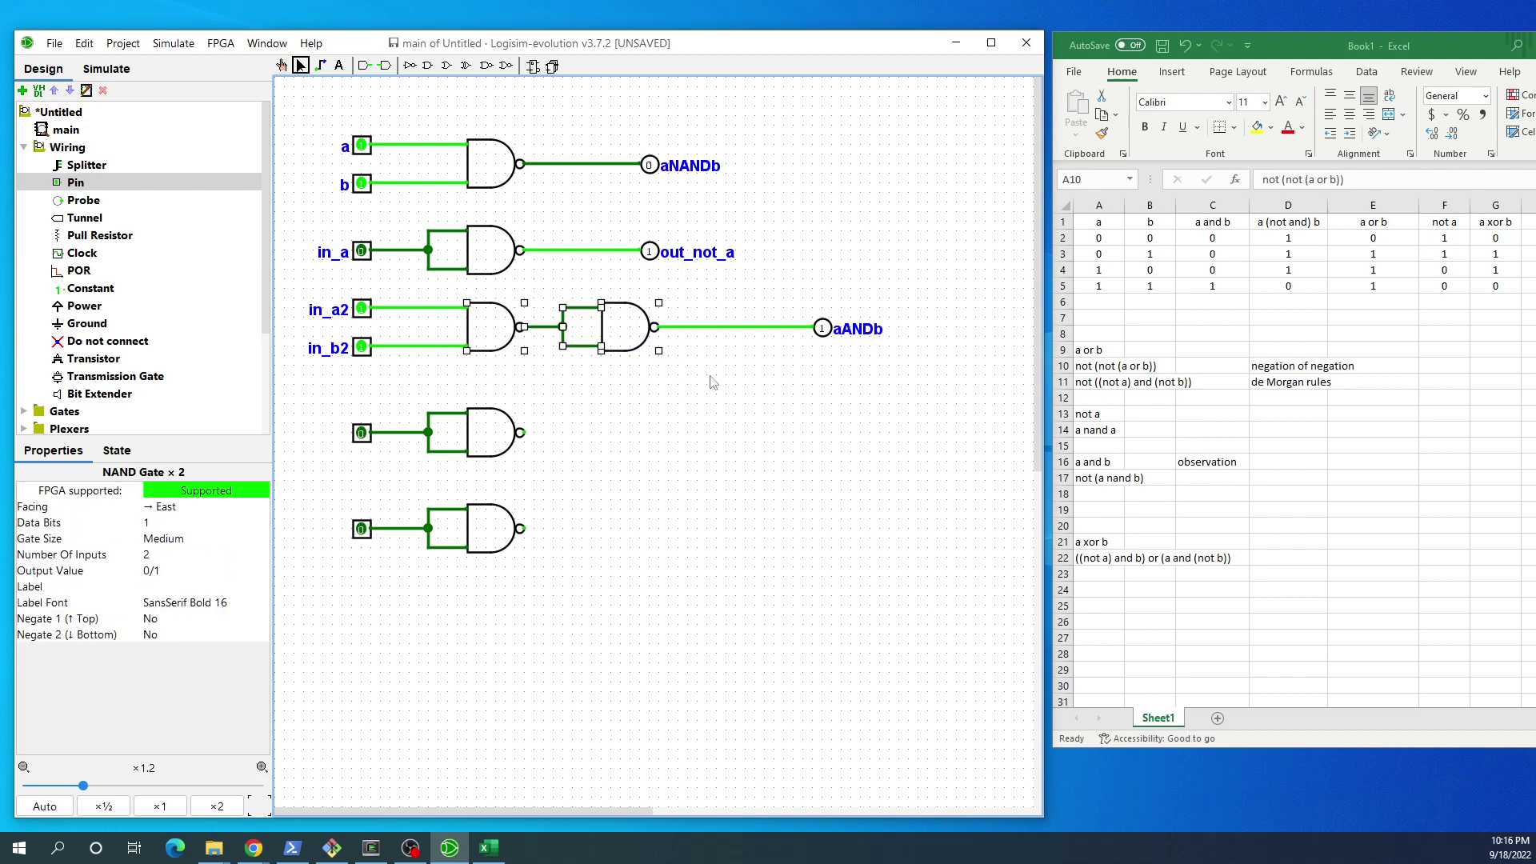
{"action": "left_click", "coordinate": [544, 506]}
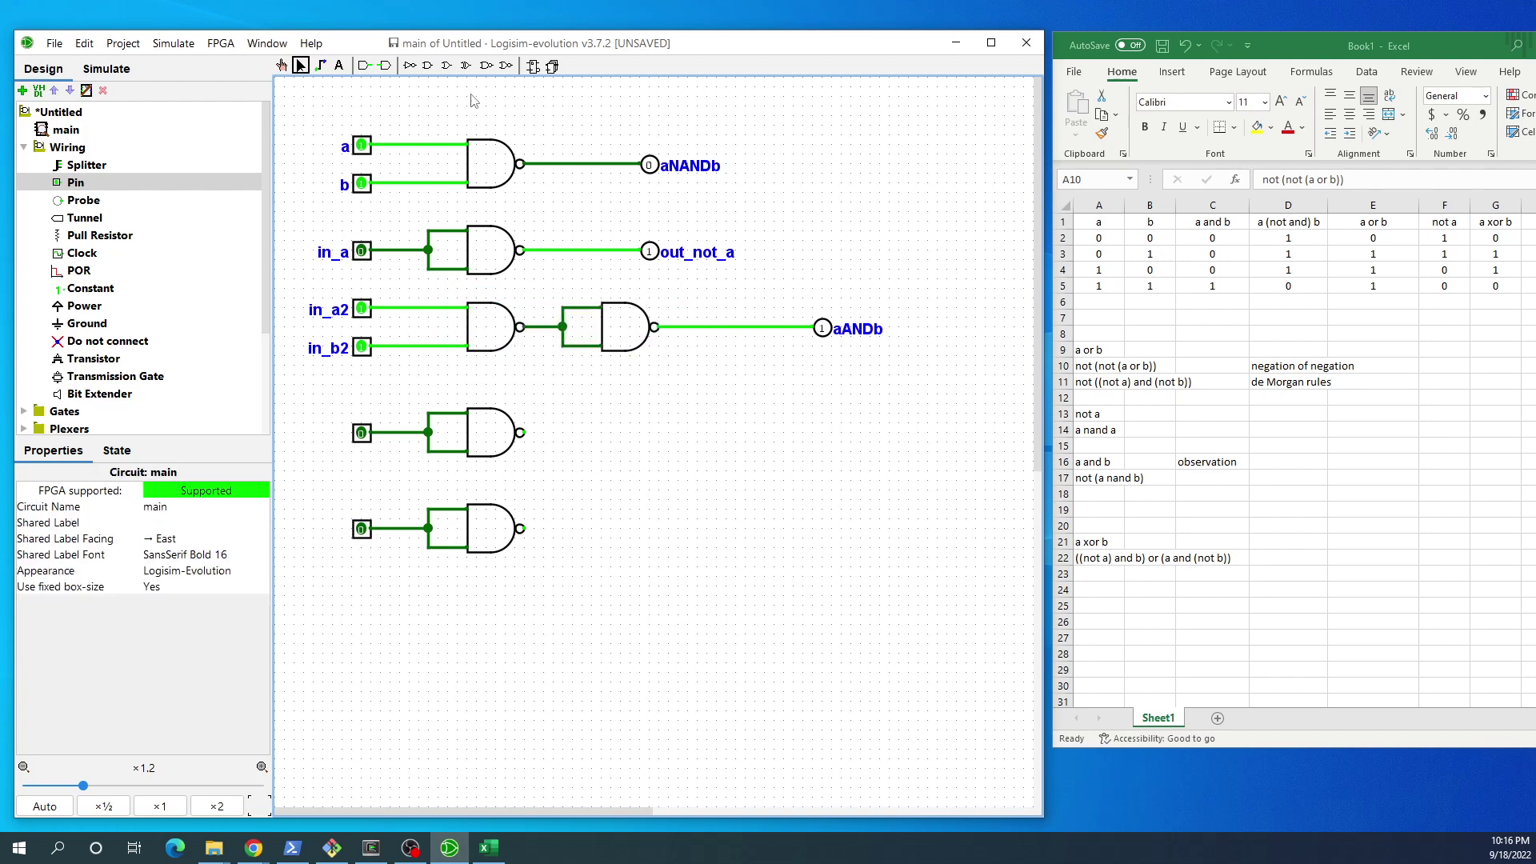
Step: Add a NAND gate that combines the outputs of both inverters
{"action": "left_click", "coordinate": [487, 66]}
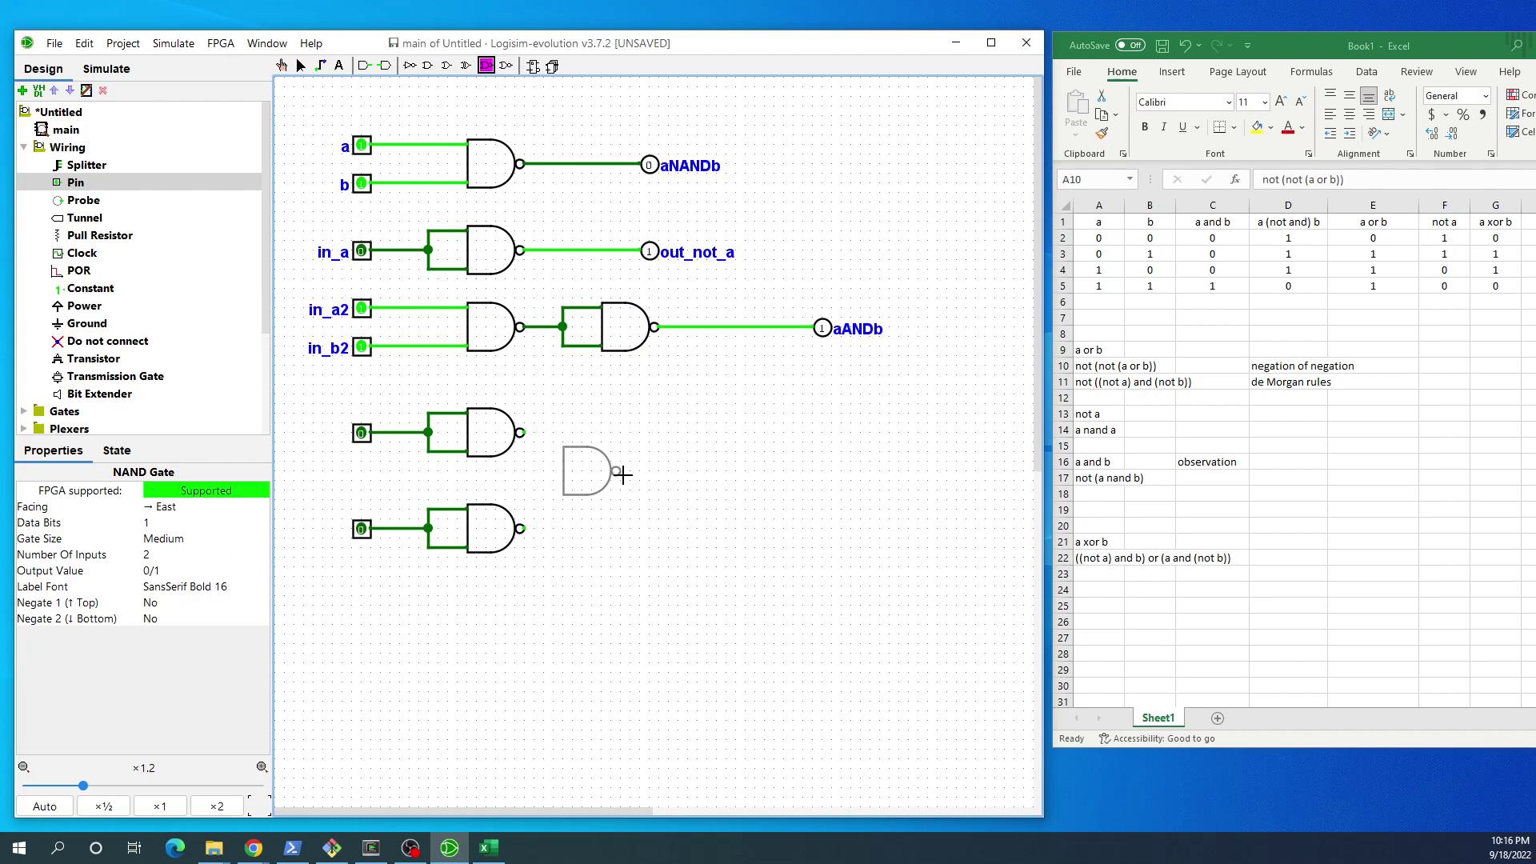
{"action": "left_click", "coordinate": [625, 478]}
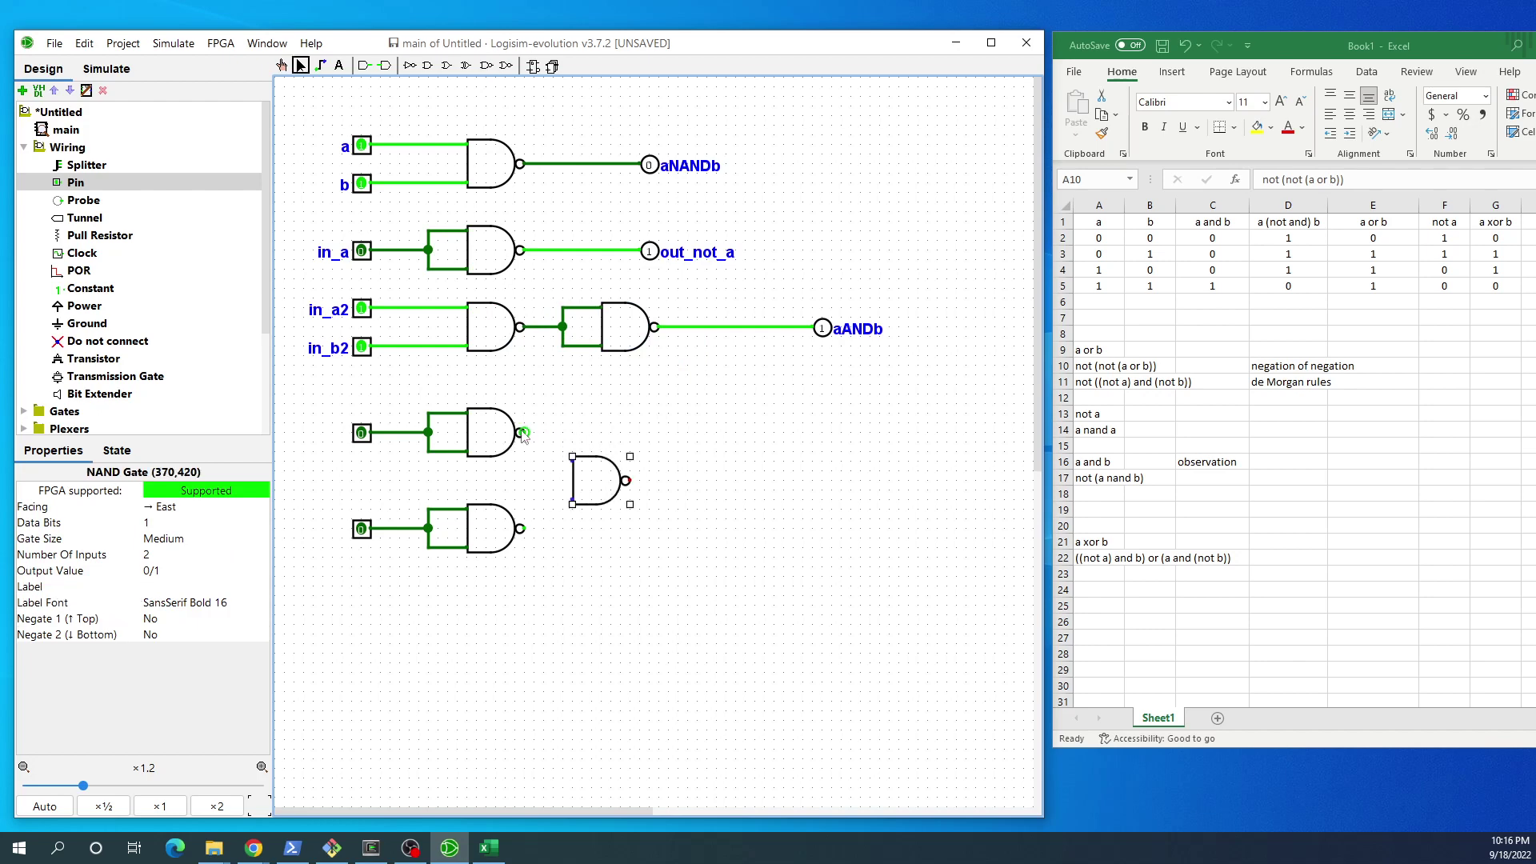
{"action": "mouse_move", "coordinate": [521, 433]}
{"action": "left_mouse_down"}
{"action": "mouse_move", "coordinate": [546, 462]}
{"action": "mouse_move", "coordinate": [573, 460]}
{"action": "left_mouse_up"}
{"action": "mouse_move", "coordinate": [526, 533]}
{"action": "left_mouse_down"}
{"action": "mouse_move", "coordinate": [549, 534]}
{"action": "mouse_move", "coordinate": [546, 512]}
{"action": "mouse_move", "coordinate": [572, 504]}
{"action": "left_mouse_up"}
Step: Add another NAND gate after it, with both its inputs tied to the combining gate's output
{"action": "left_click", "coordinate": [486, 66]}
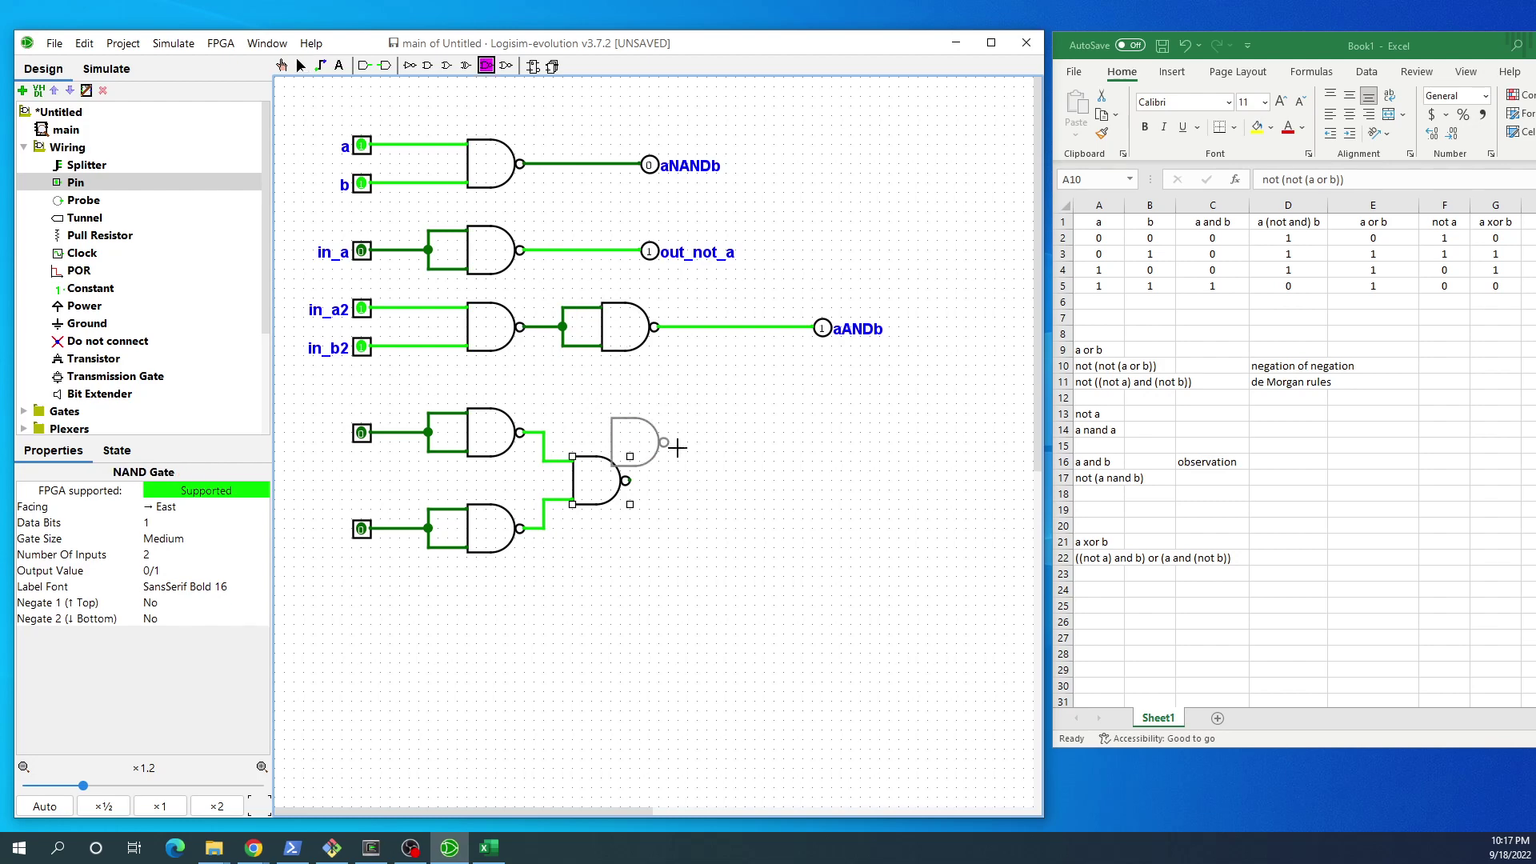
{"action": "left_click", "coordinate": [715, 481]}
{"action": "mouse_move", "coordinate": [631, 480]}
{"action": "left_mouse_down"}
{"action": "mouse_move", "coordinate": [658, 462]}
{"action": "mouse_move", "coordinate": [644, 499]}
{"action": "mouse_move", "coordinate": [658, 497]}
{"action": "left_mouse_up"}
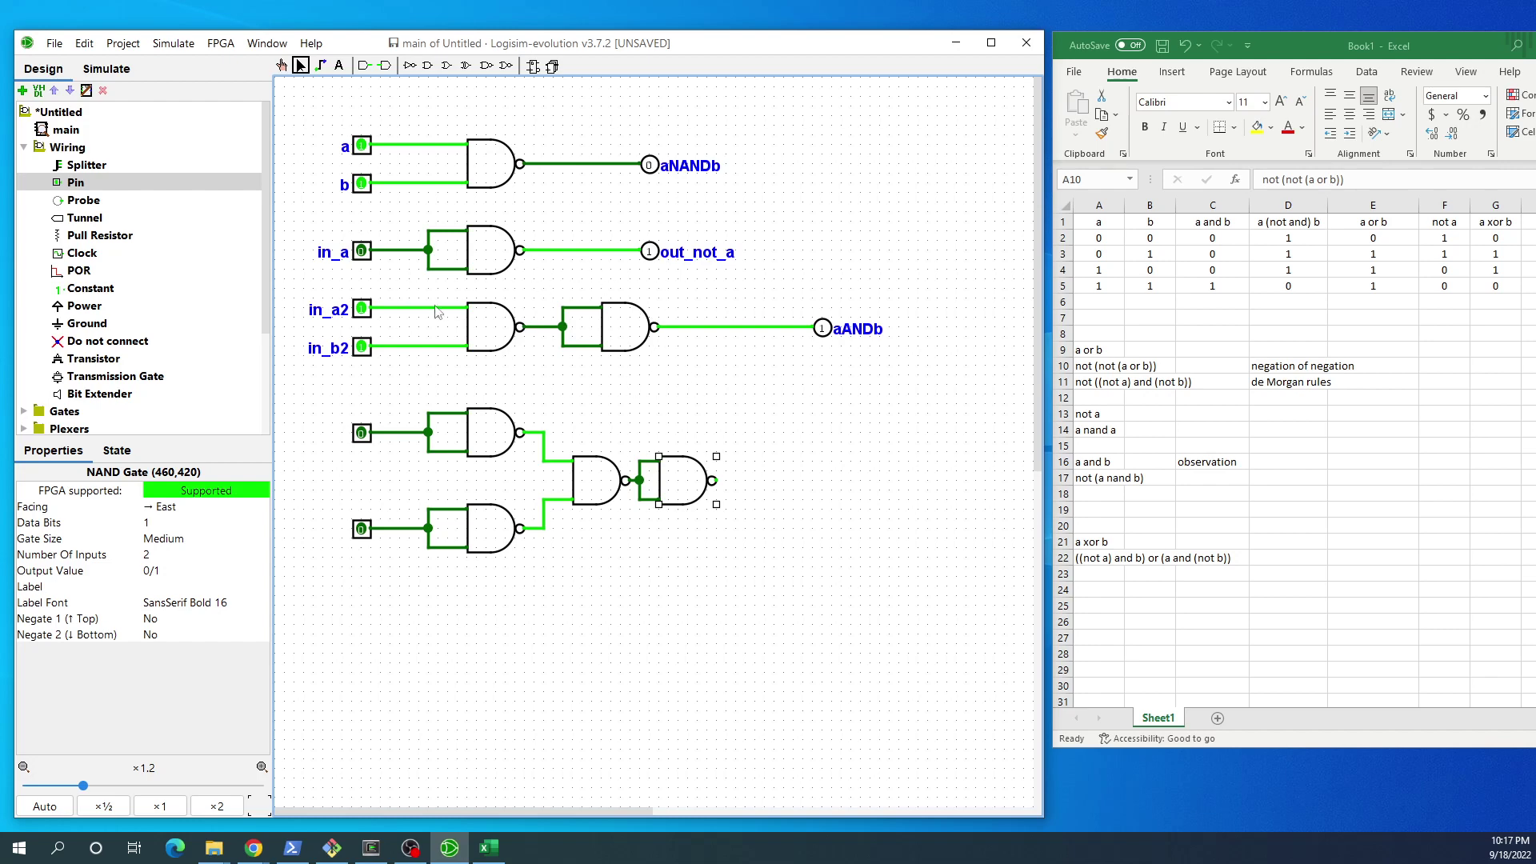
{"action": "left_click", "coordinate": [480, 256]}
Step: Highlight the word 'not' in the De Morgan expression in Excel cell A11
{"action": "left_click", "coordinate": [1092, 384]}
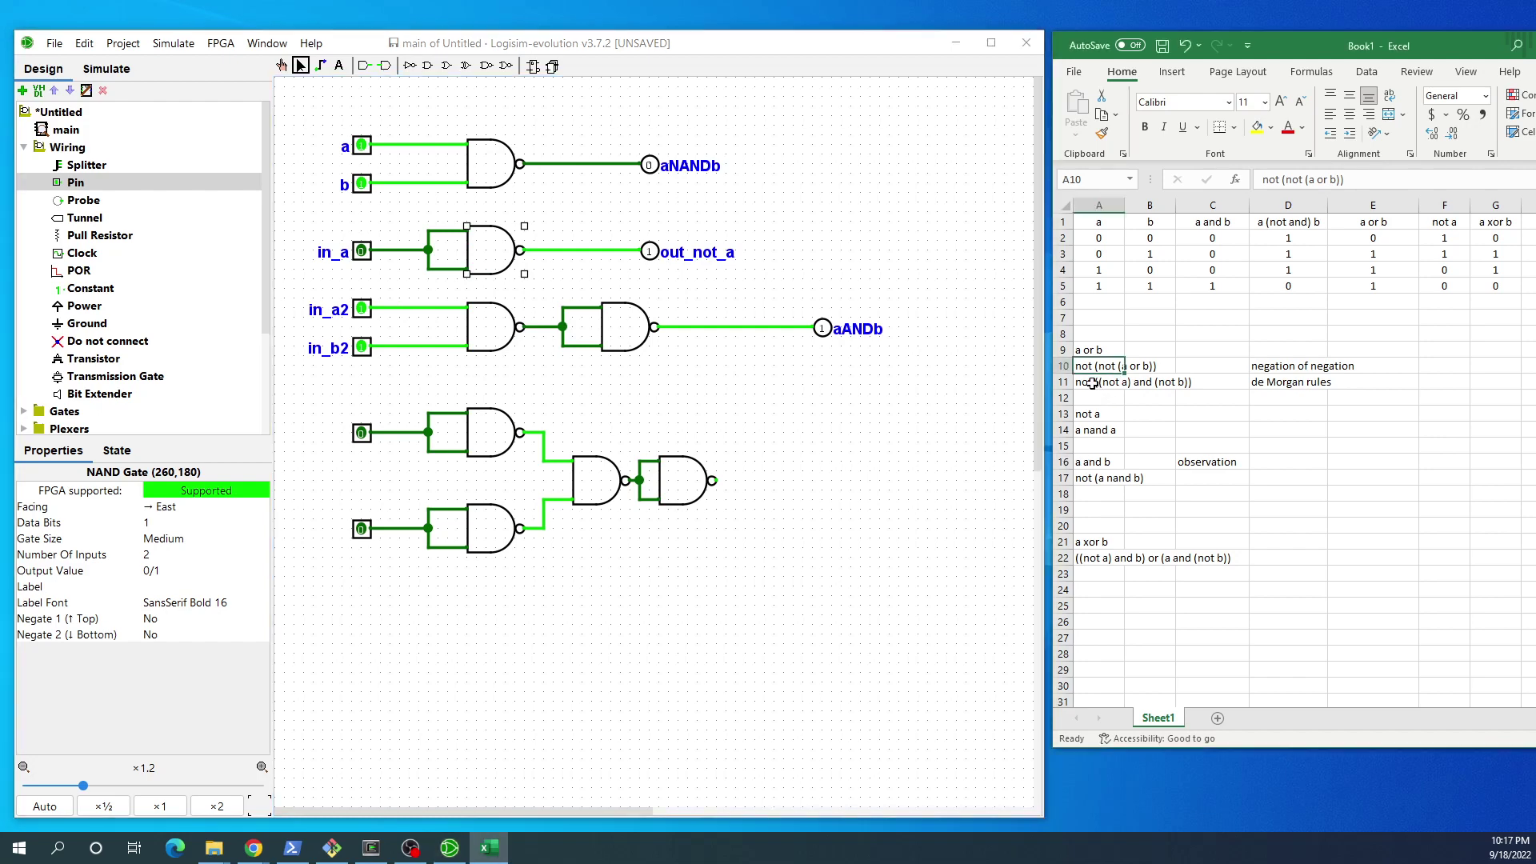
{"action": "double_click", "coordinate": [1092, 383]}
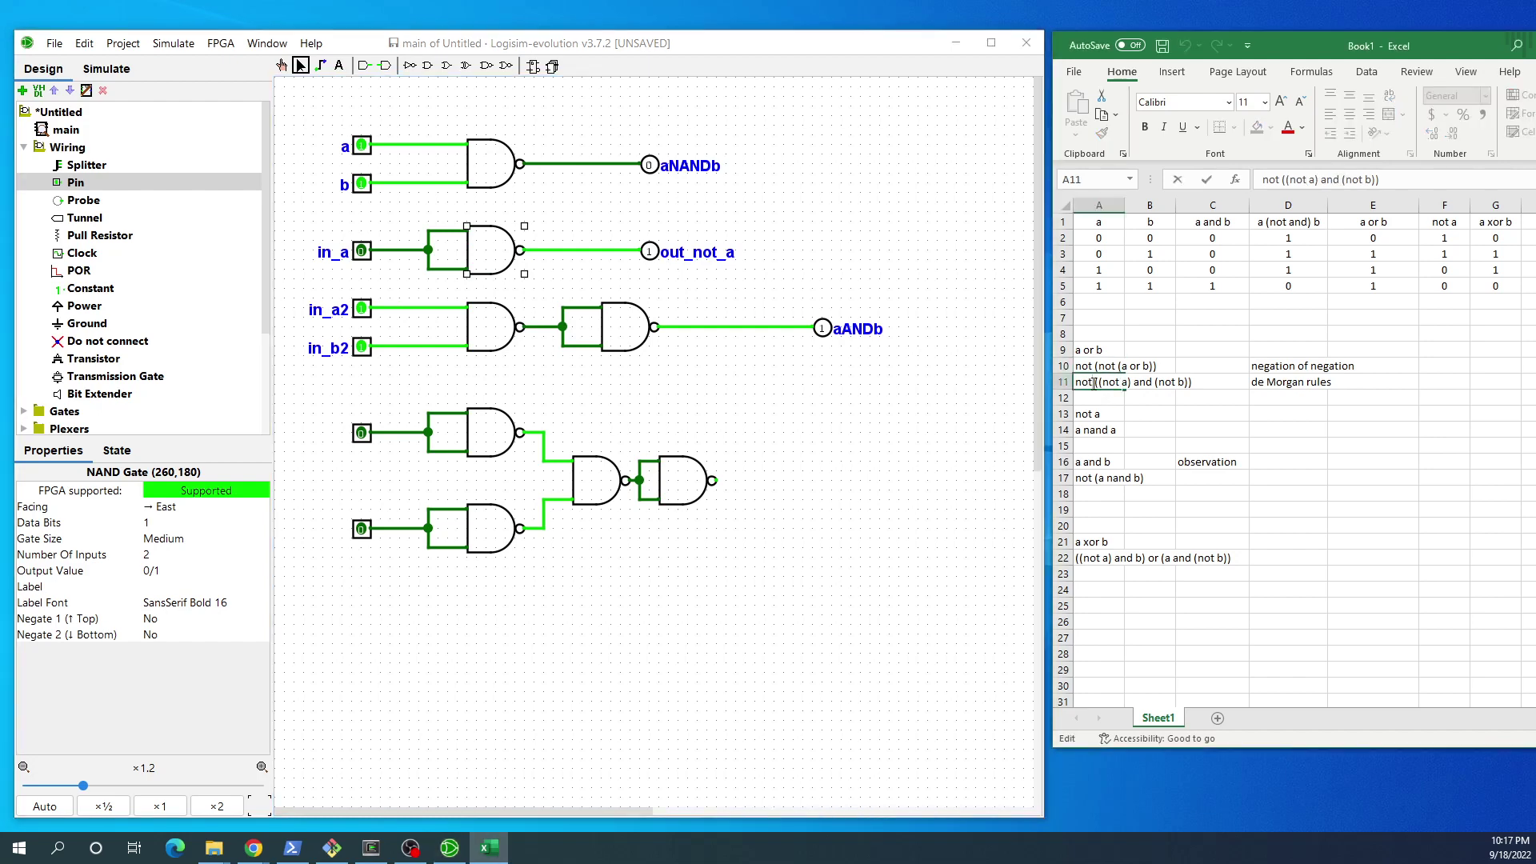
{"action": "double_click", "coordinate": [1089, 383]}
Step: Extend the chain with another NAND gate whose inputs are tied together
{"action": "left_click", "coordinate": [487, 66]}
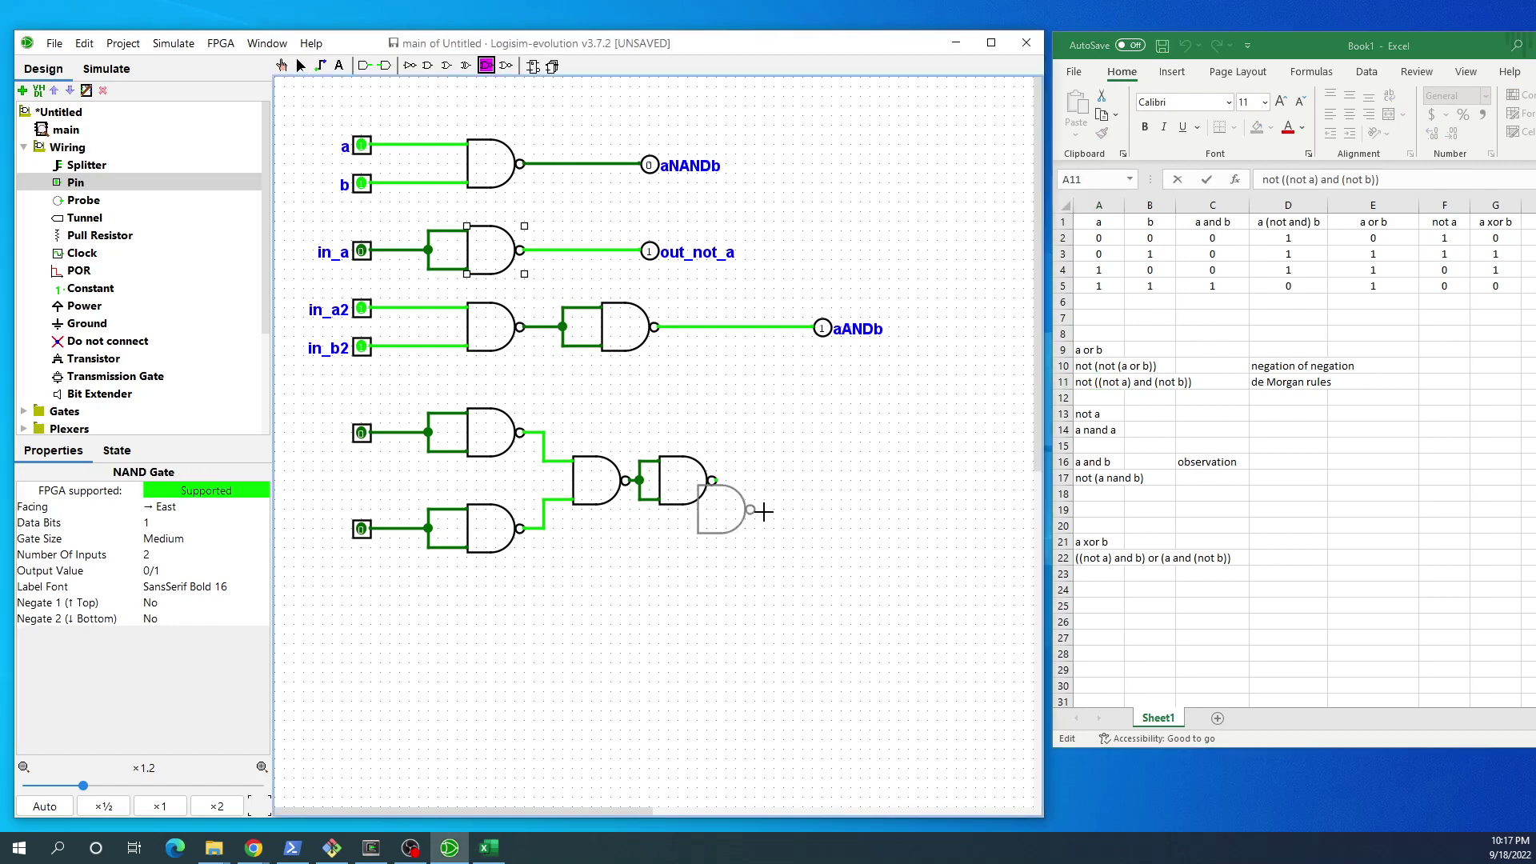
{"action": "left_click", "coordinate": [801, 481]}
{"action": "left_click_drag", "start_coordinate": [713, 481], "coordinate": [737, 462]}
{"action": "mouse_move", "coordinate": [726, 480]}
{"action": "left_mouse_down"}
{"action": "mouse_move", "coordinate": [726, 502]}
{"action": "mouse_move", "coordinate": [745, 501]}
{"action": "left_mouse_up"}
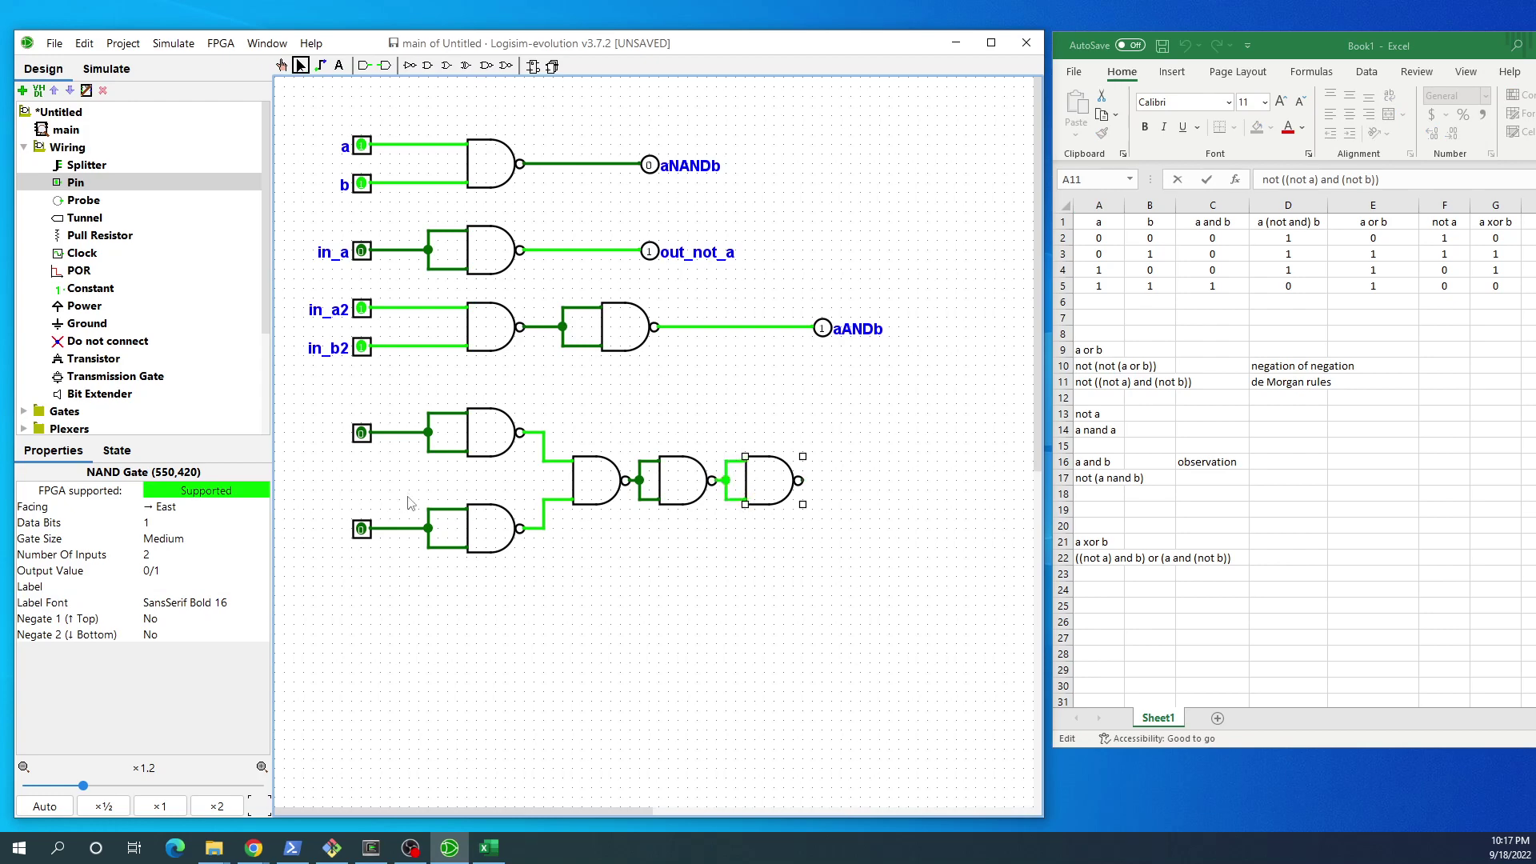
Step: Add a west-facing output pin wired to the last NAND gate's output
{"action": "left_click", "coordinate": [83, 184]}
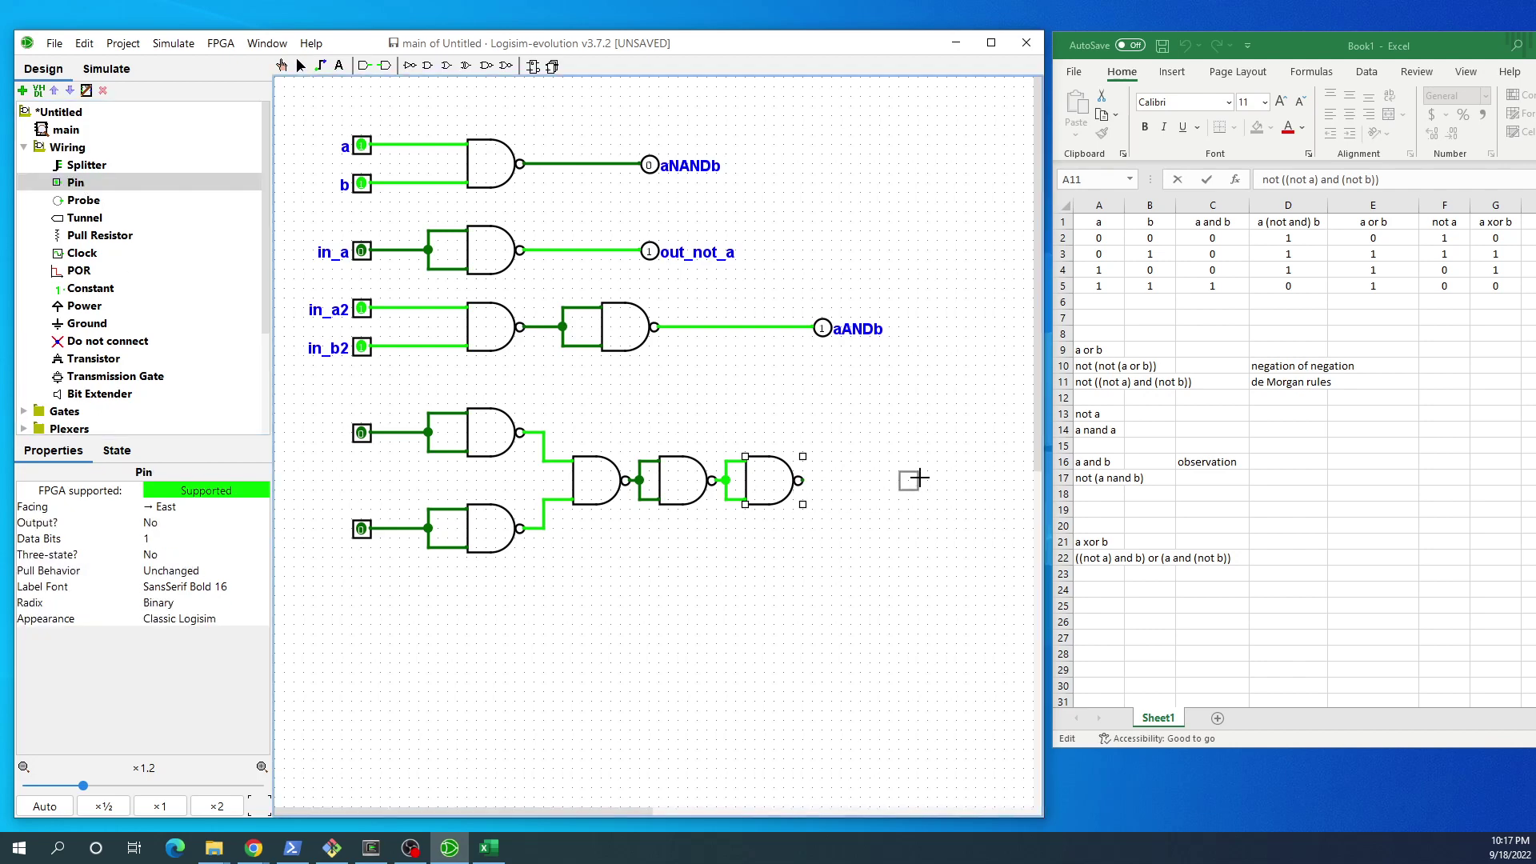
{"action": "left_click", "coordinate": [881, 475]}
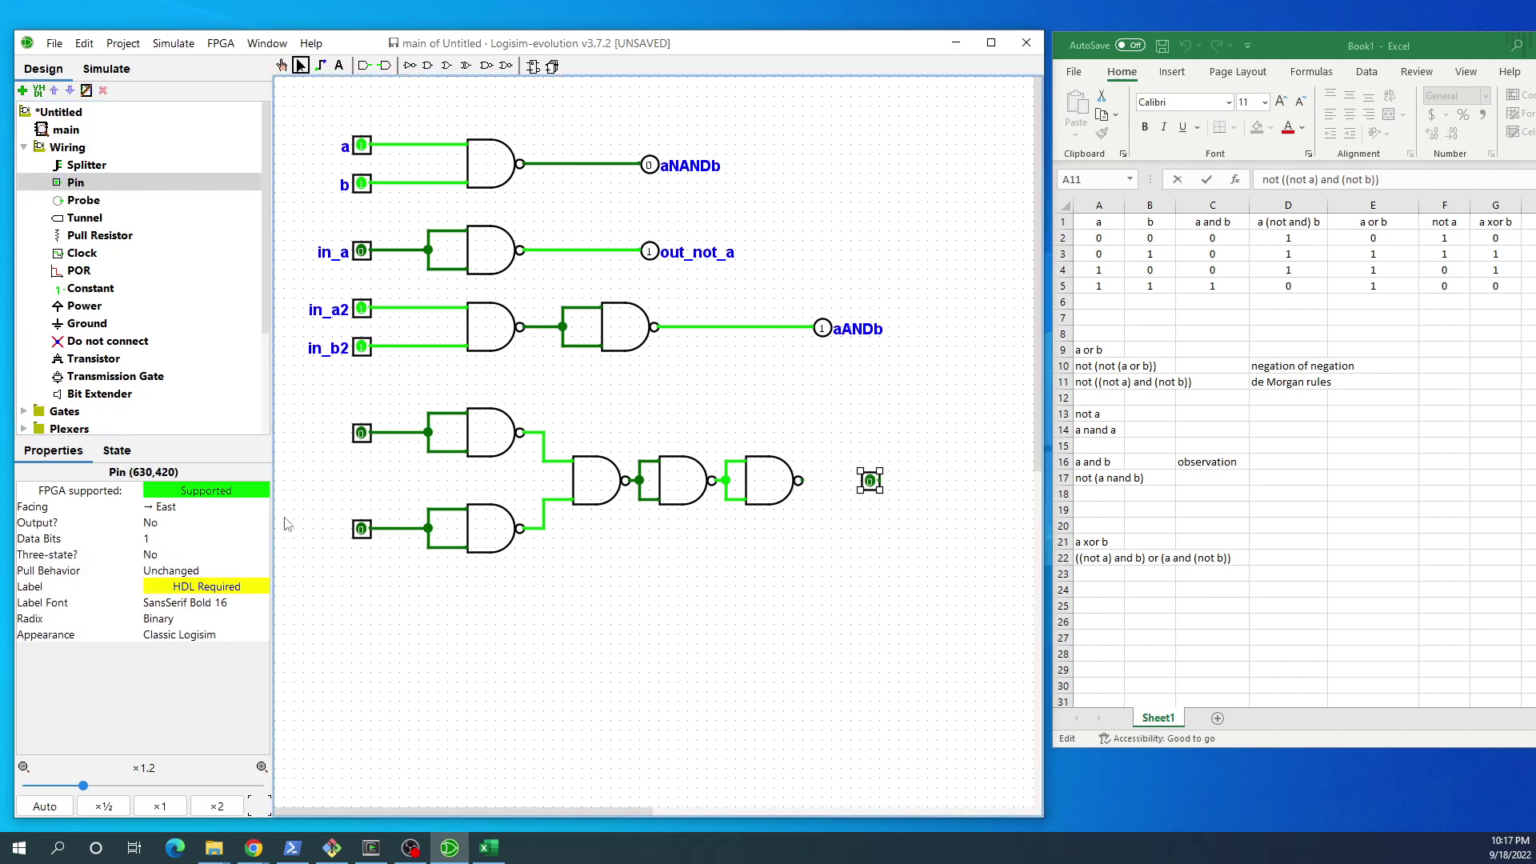
{"action": "left_click", "coordinate": [175, 507]}
{"action": "left_click", "coordinate": [188, 578]}
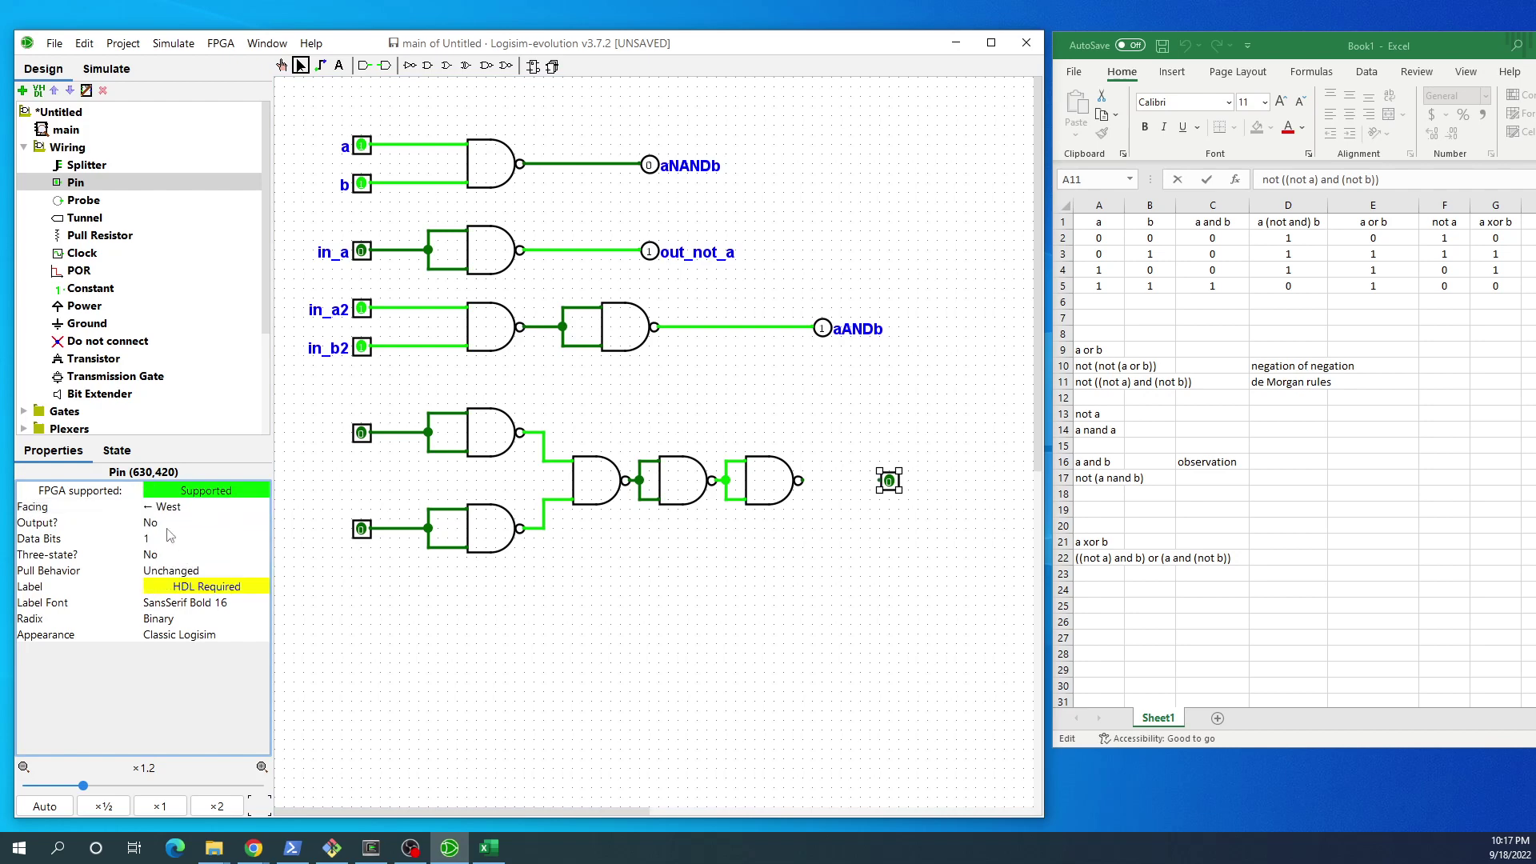
{"action": "left_click", "coordinate": [168, 525]}
{"action": "left_click", "coordinate": [165, 542]}
{"action": "left_click_drag", "start_coordinate": [799, 481], "coordinate": [880, 481]}
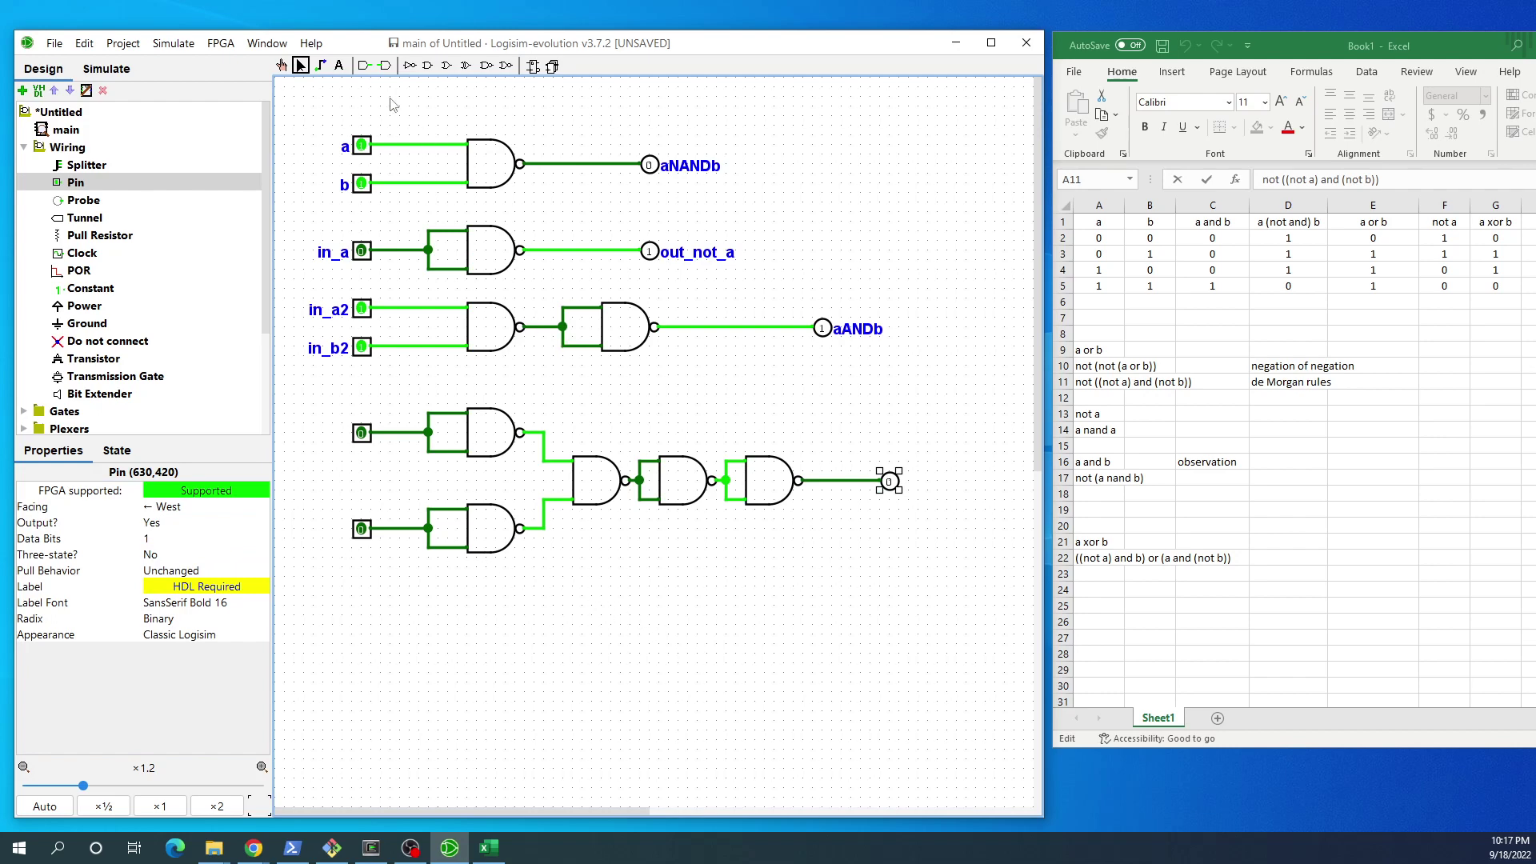
Step: Toggle both input pins to 1 and back to 0, then nudge the last NAND gate right
{"action": "left_click", "coordinate": [282, 65]}
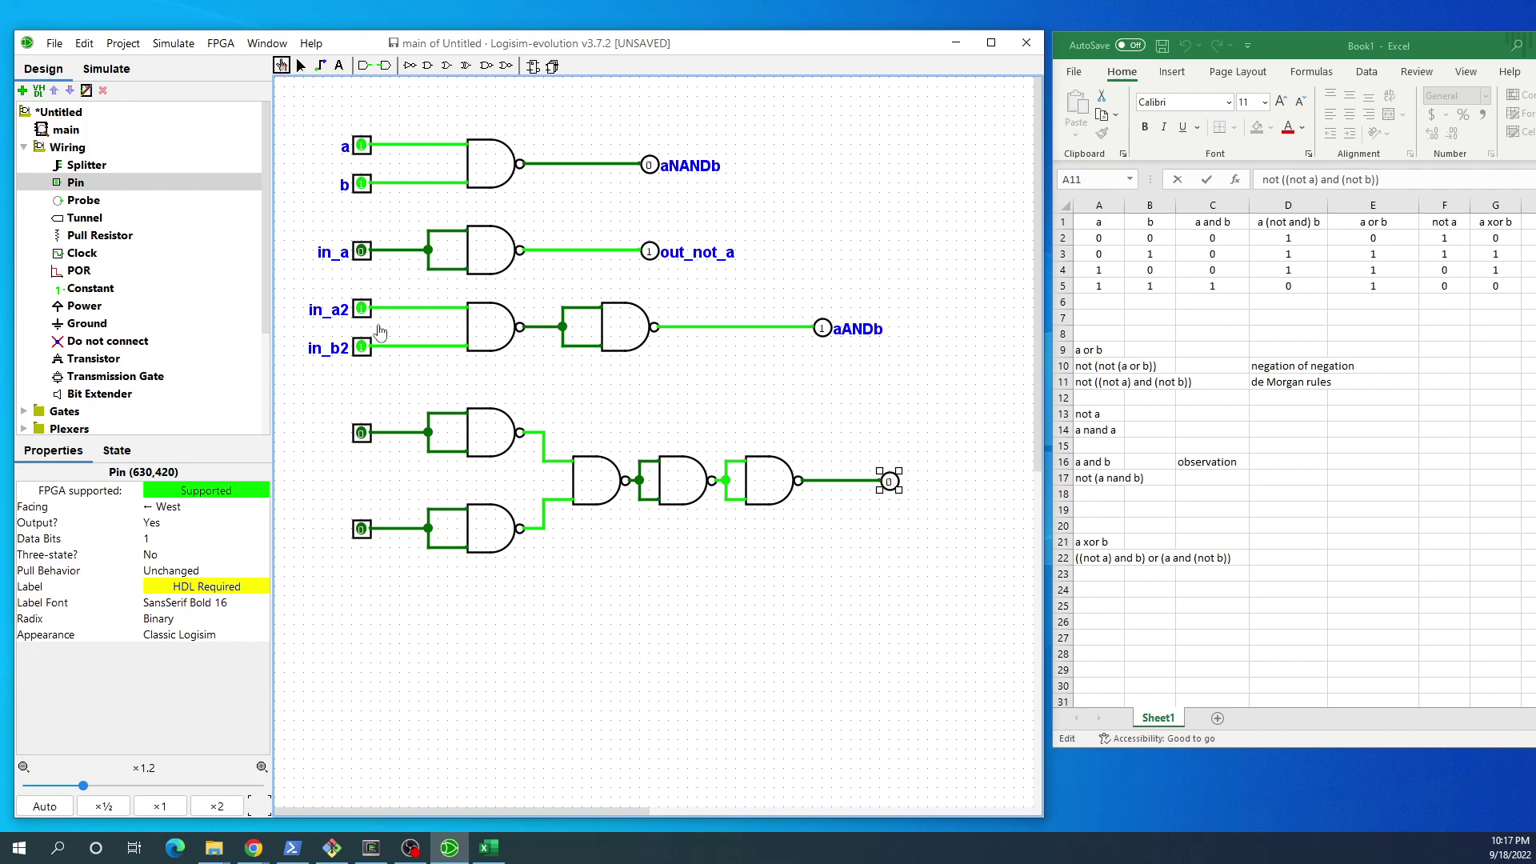
{"action": "left_click", "coordinate": [361, 436]}
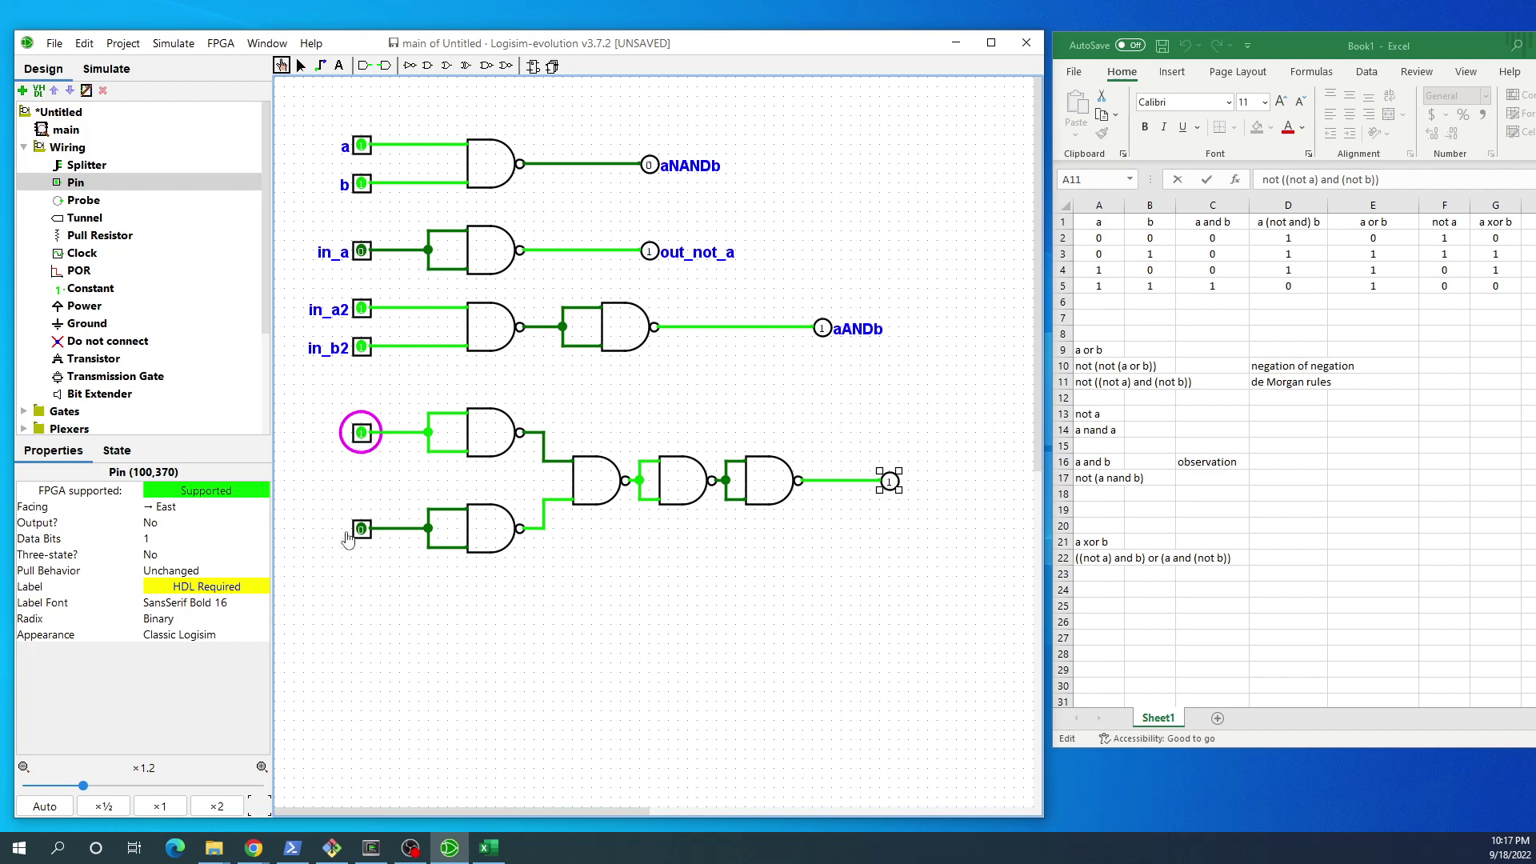
{"action": "left_click", "coordinate": [362, 530]}
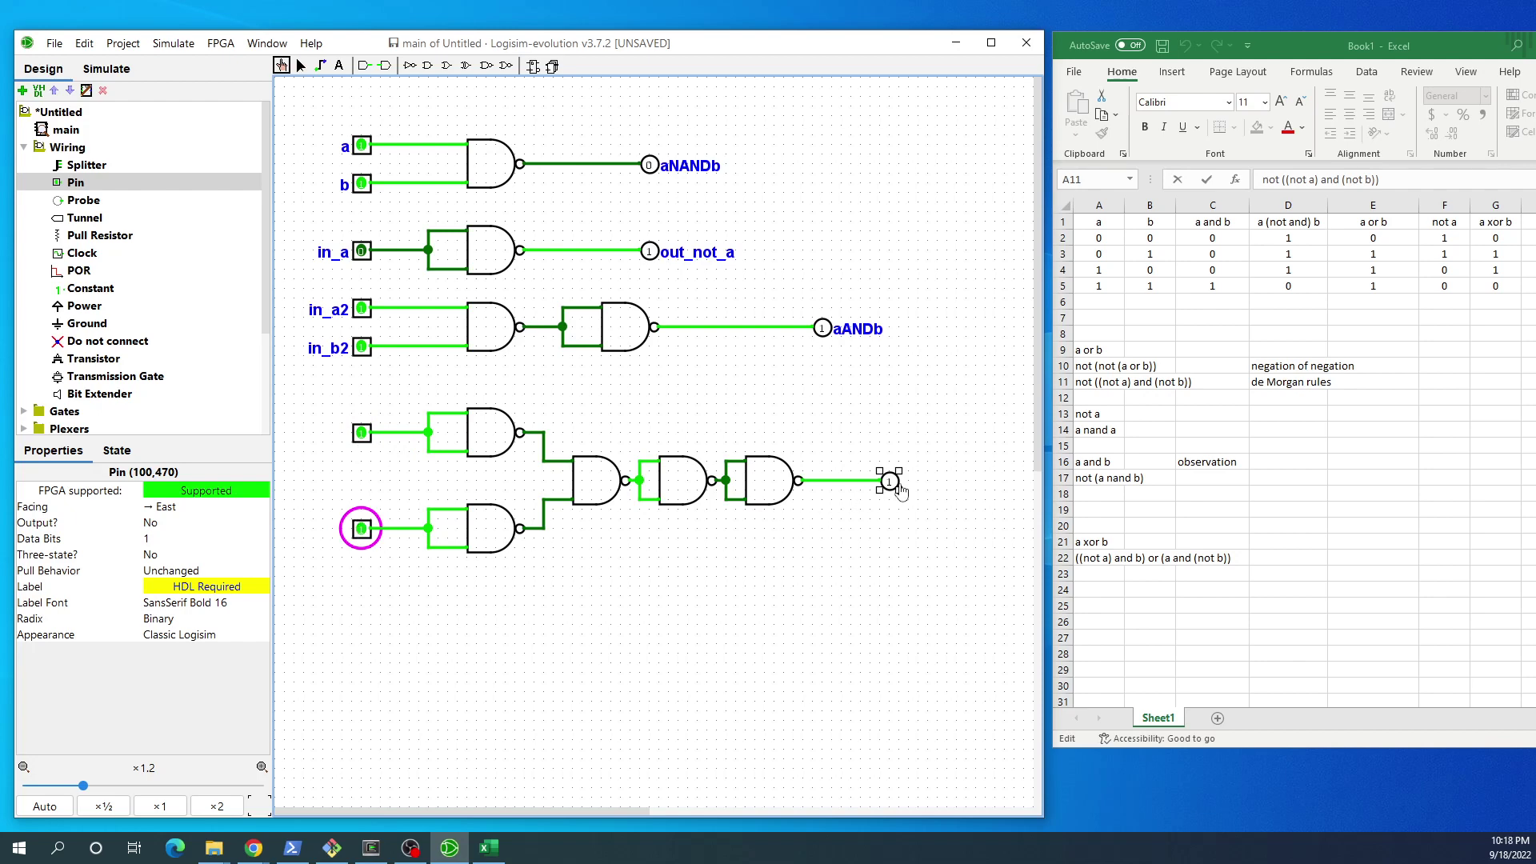
{"action": "left_click", "coordinate": [363, 434]}
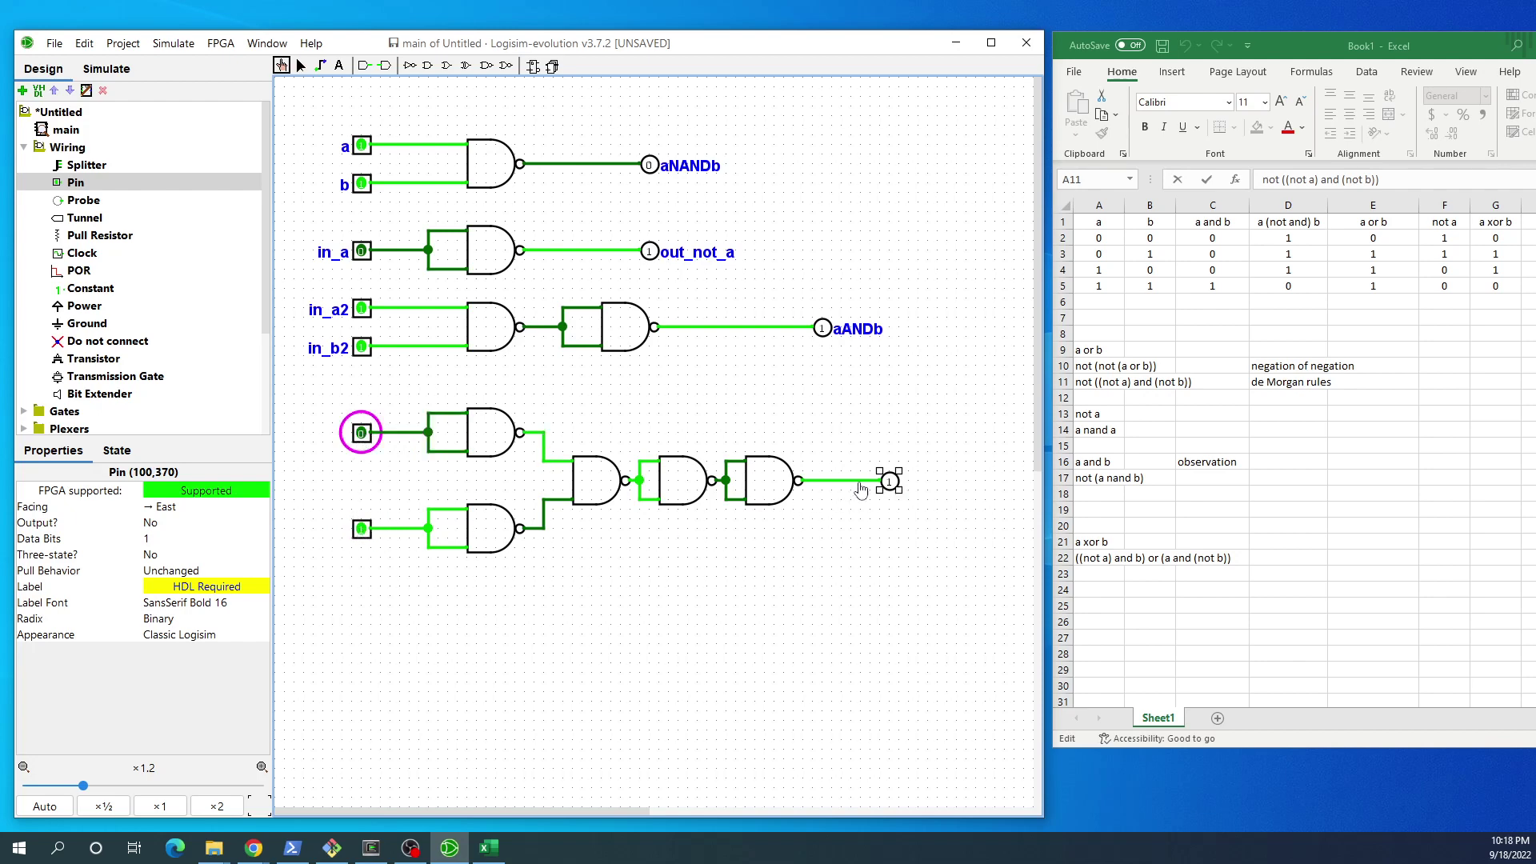
{"action": "left_click", "coordinate": [361, 530]}
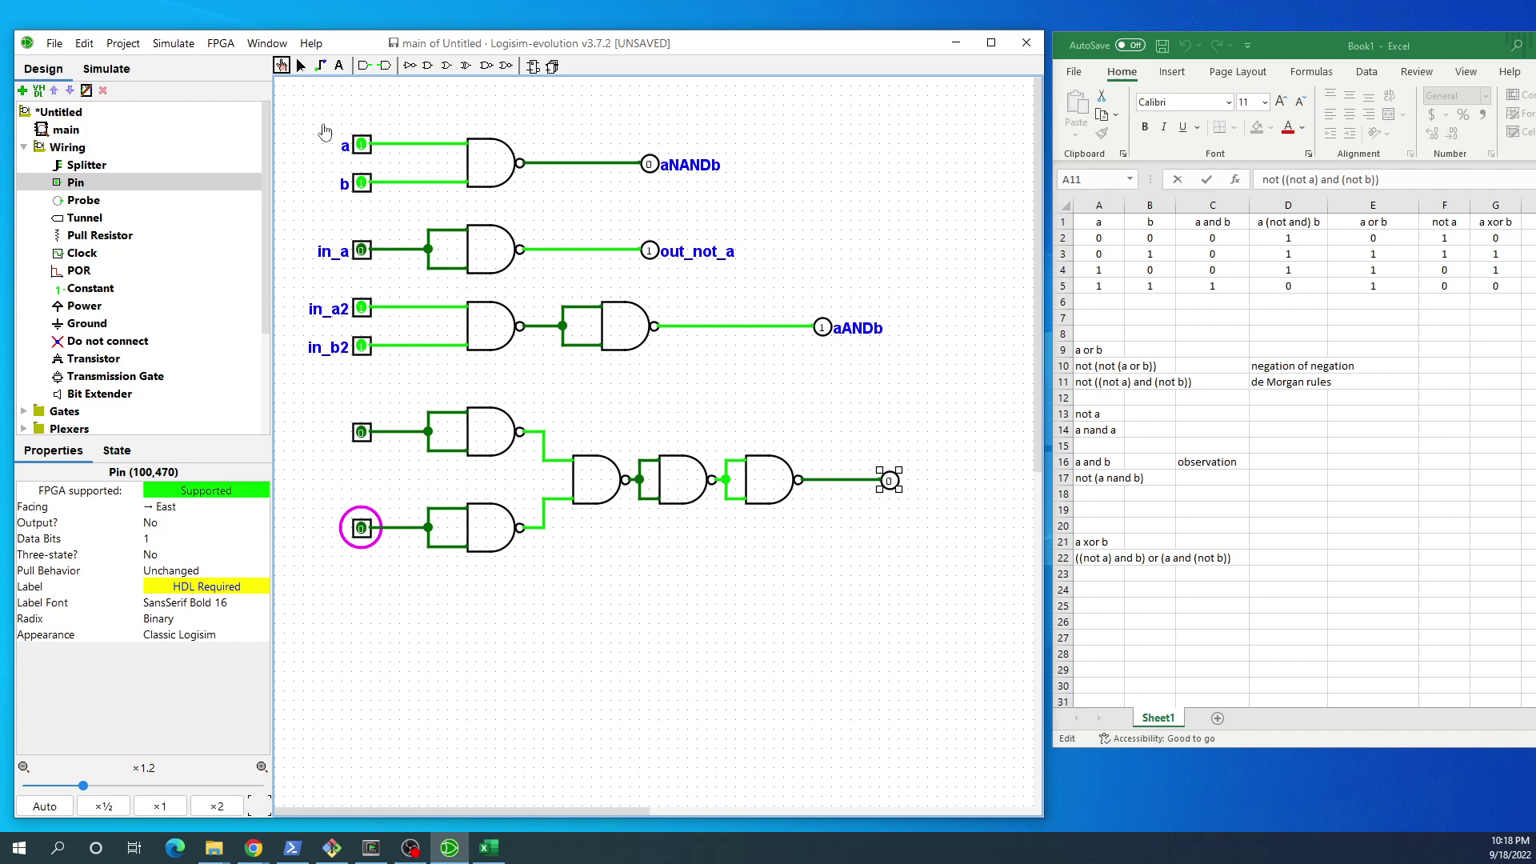
{"action": "left_click", "coordinate": [302, 66]}
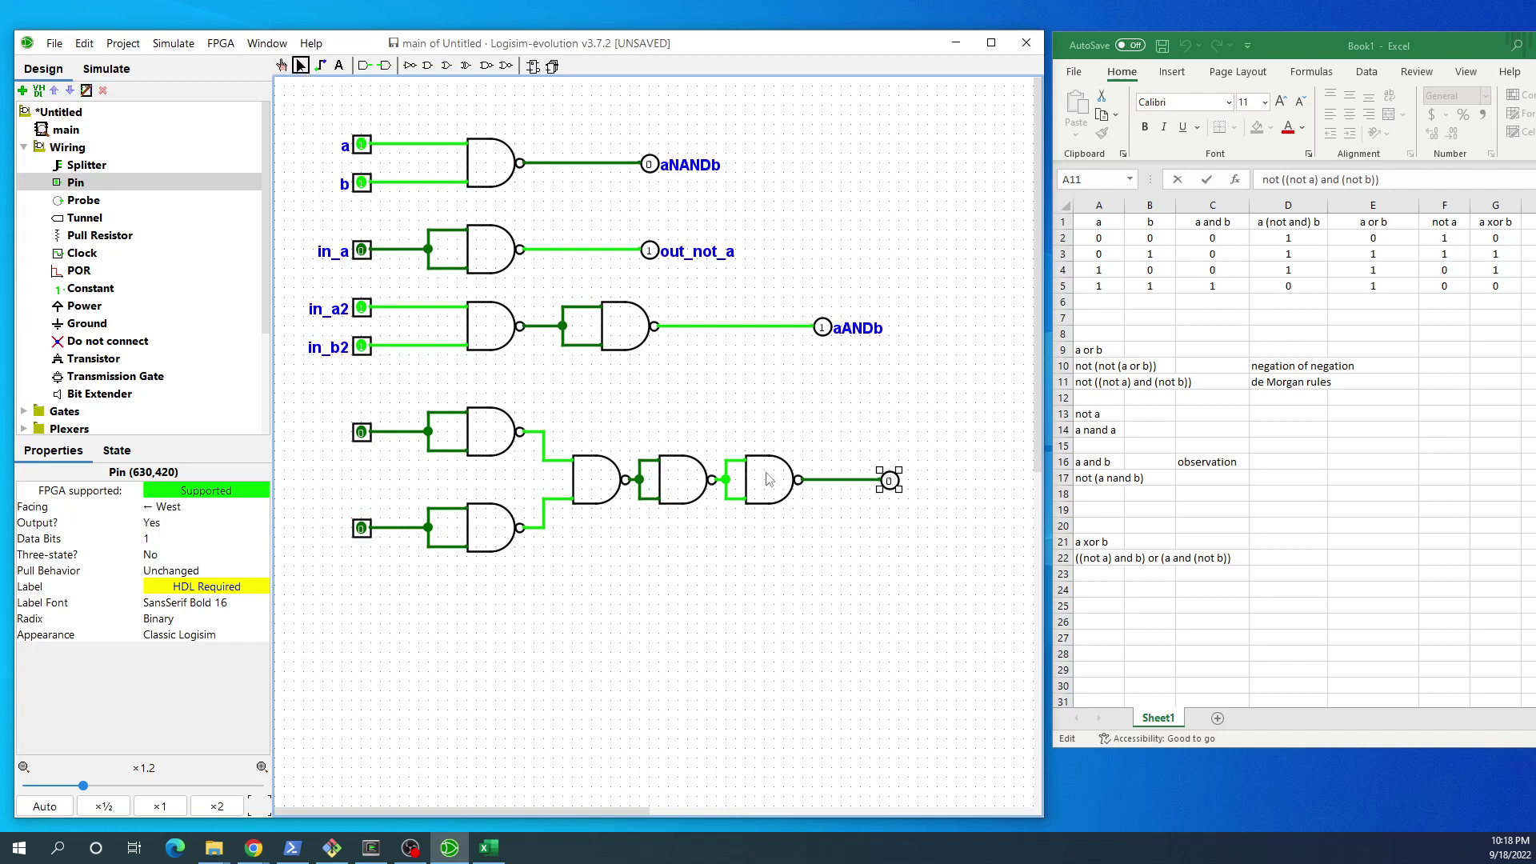
{"action": "left_click_drag", "start_coordinate": [764, 477], "coordinate": [782, 477]}
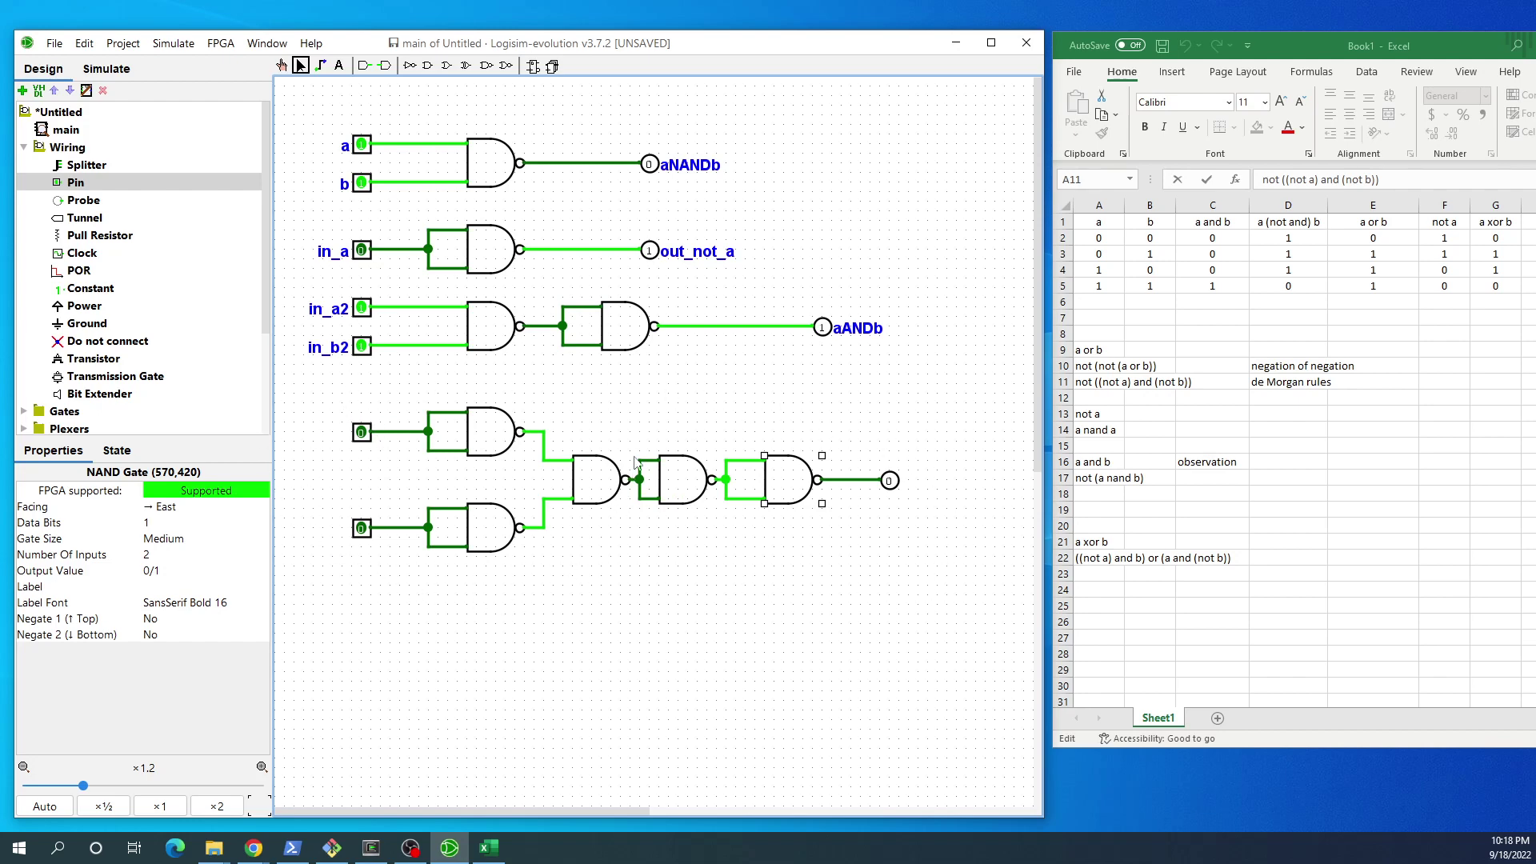
Step: Delete the two trailing NAND gates and leftover wire, then wire the combining NAND to the output pin
{"action": "left_click_drag", "start_coordinate": [633, 443], "coordinate": [838, 526]}
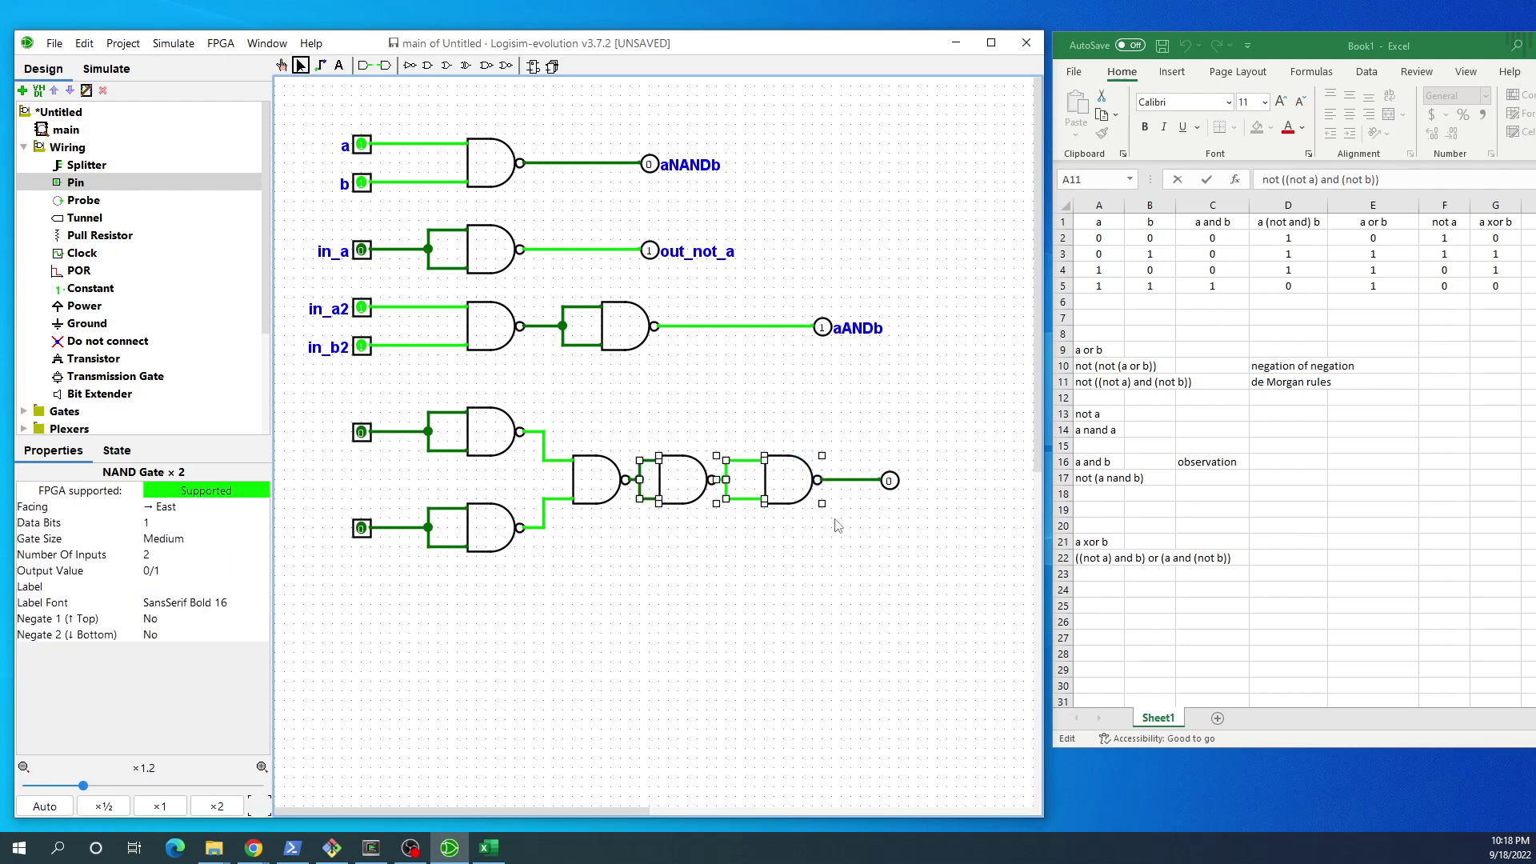
{"action": "left_click", "coordinate": [758, 533]}
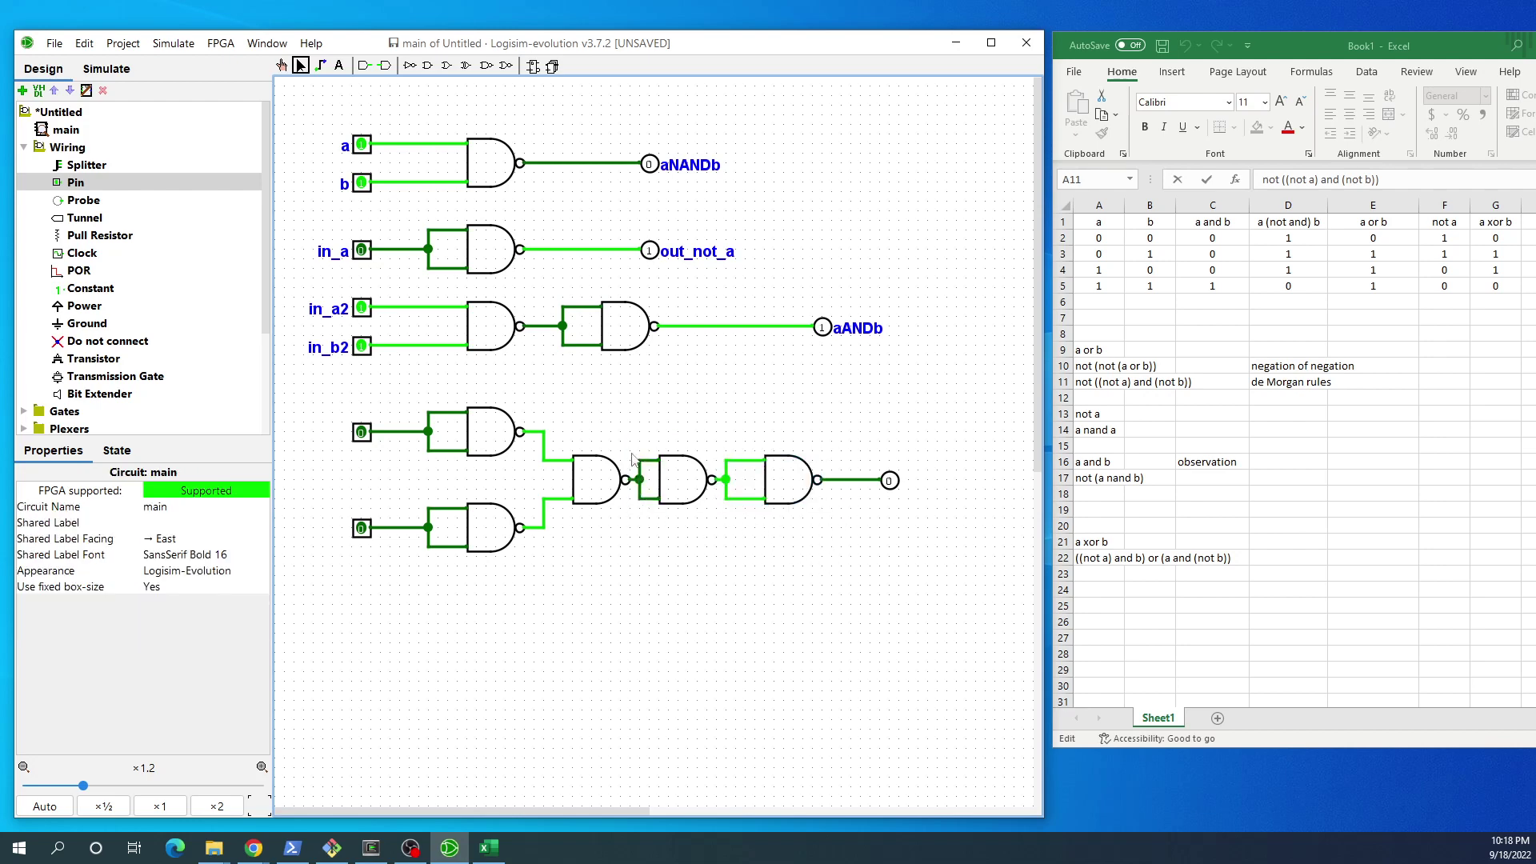
{"action": "left_click_drag", "start_coordinate": [631, 445], "coordinate": [835, 525]}
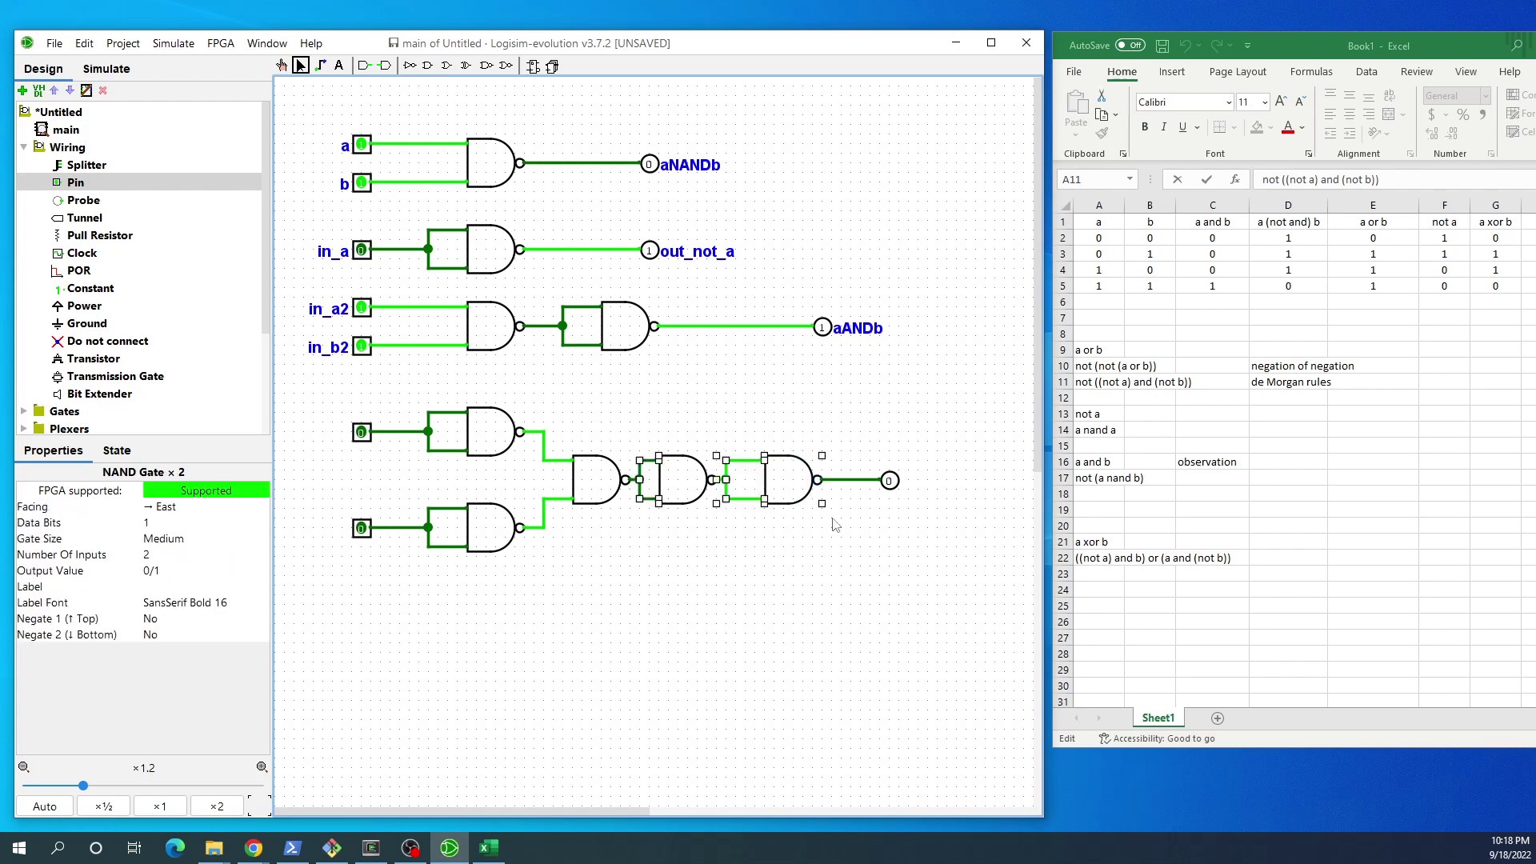
{"action": "key", "text": "Delete"}
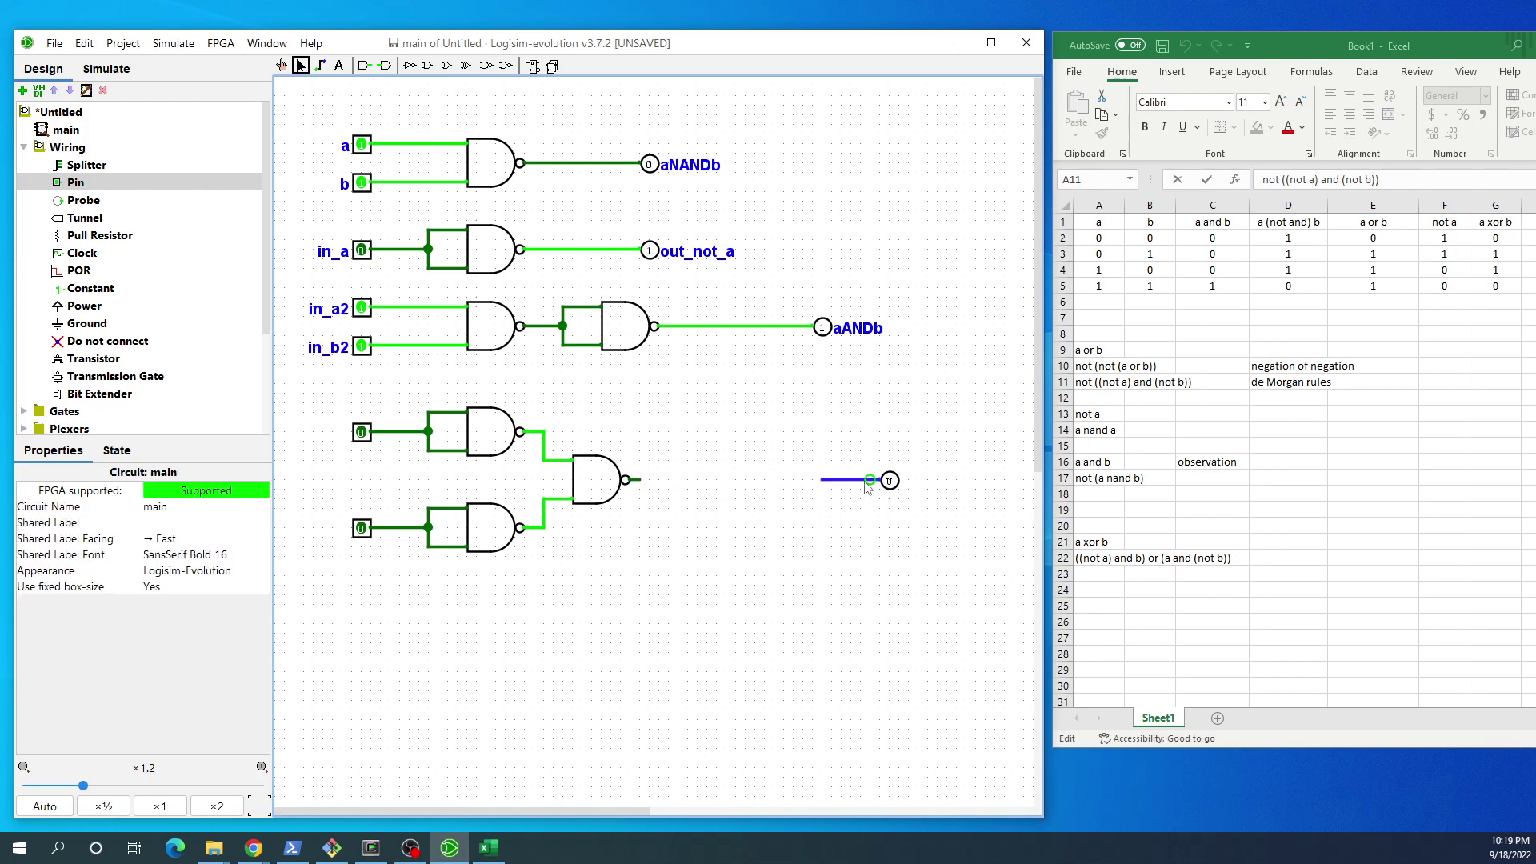
{"action": "left_click", "coordinate": [866, 481]}
{"action": "key", "text": "Delete"}
{"action": "left_click_drag", "start_coordinate": [891, 489], "coordinate": [737, 489]}
{"action": "left_click_drag", "start_coordinate": [629, 480], "coordinate": [726, 480]}
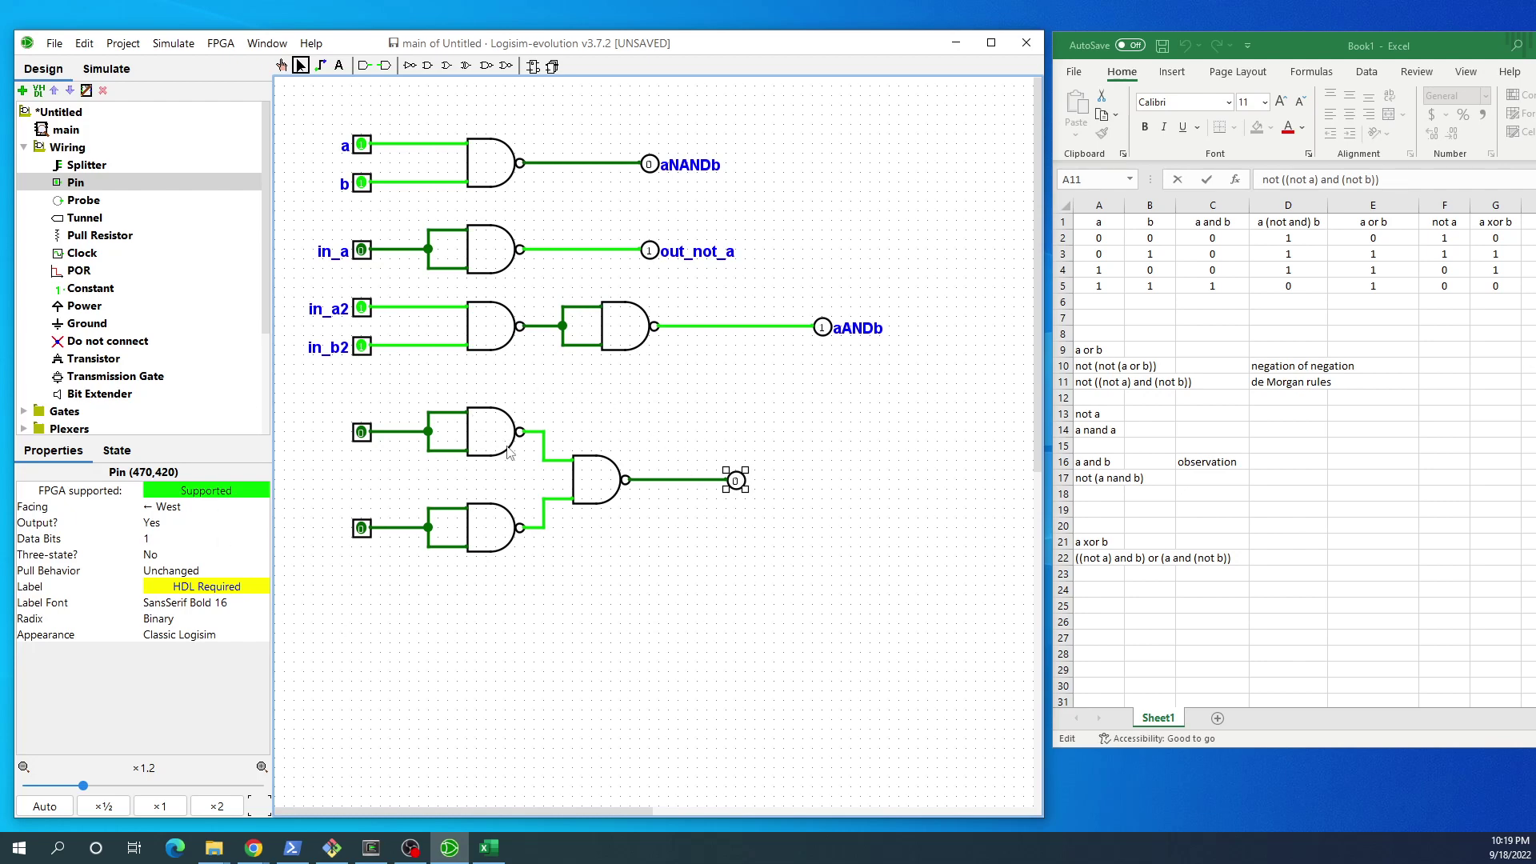
{"action": "left_click", "coordinate": [281, 65]}
{"action": "left_click", "coordinate": [361, 433]}
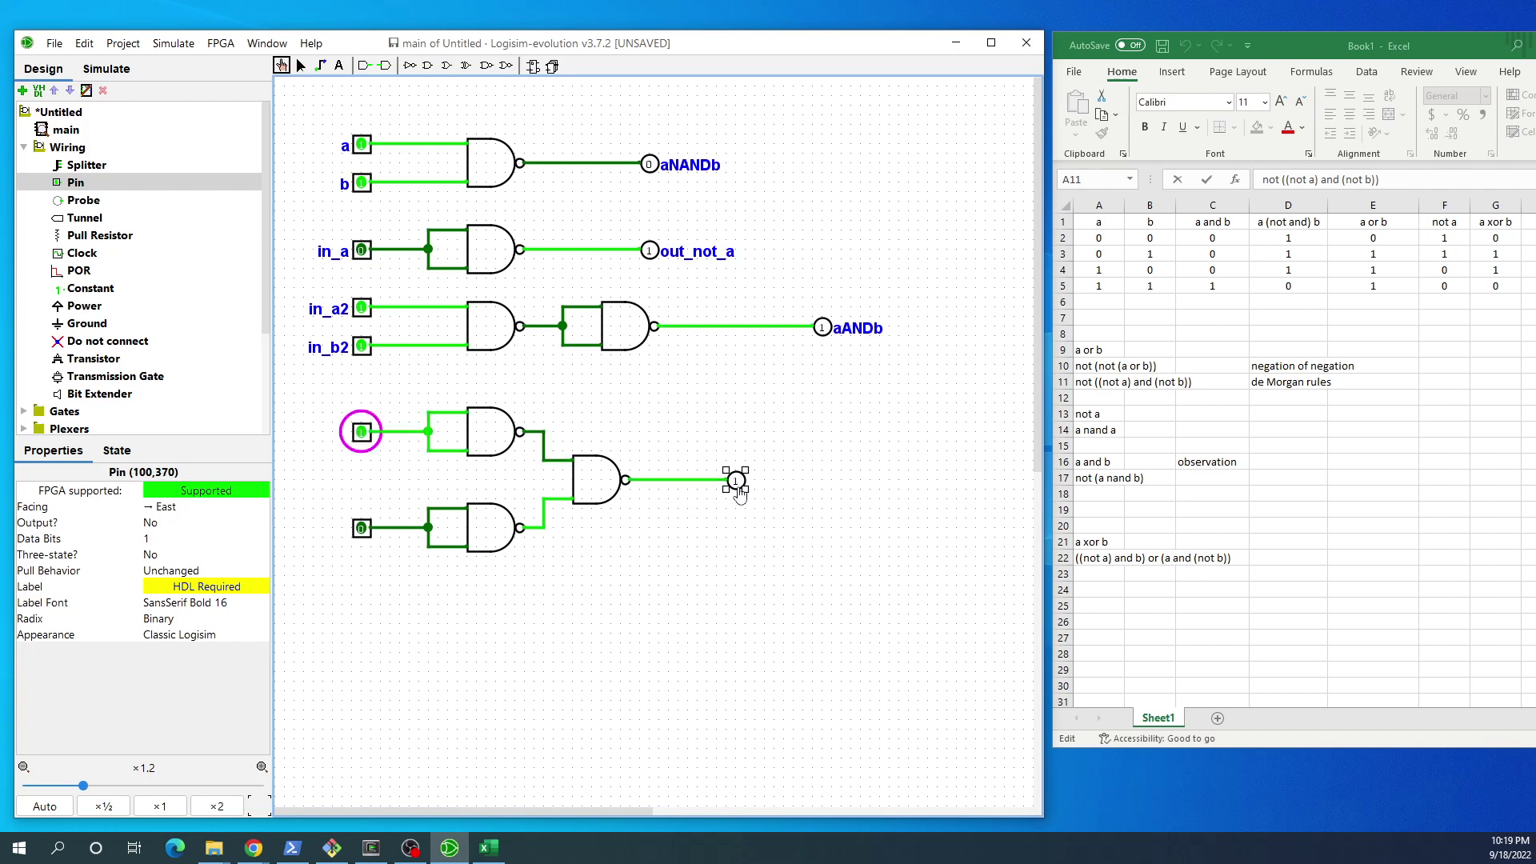
{"action": "left_click", "coordinate": [362, 528]}
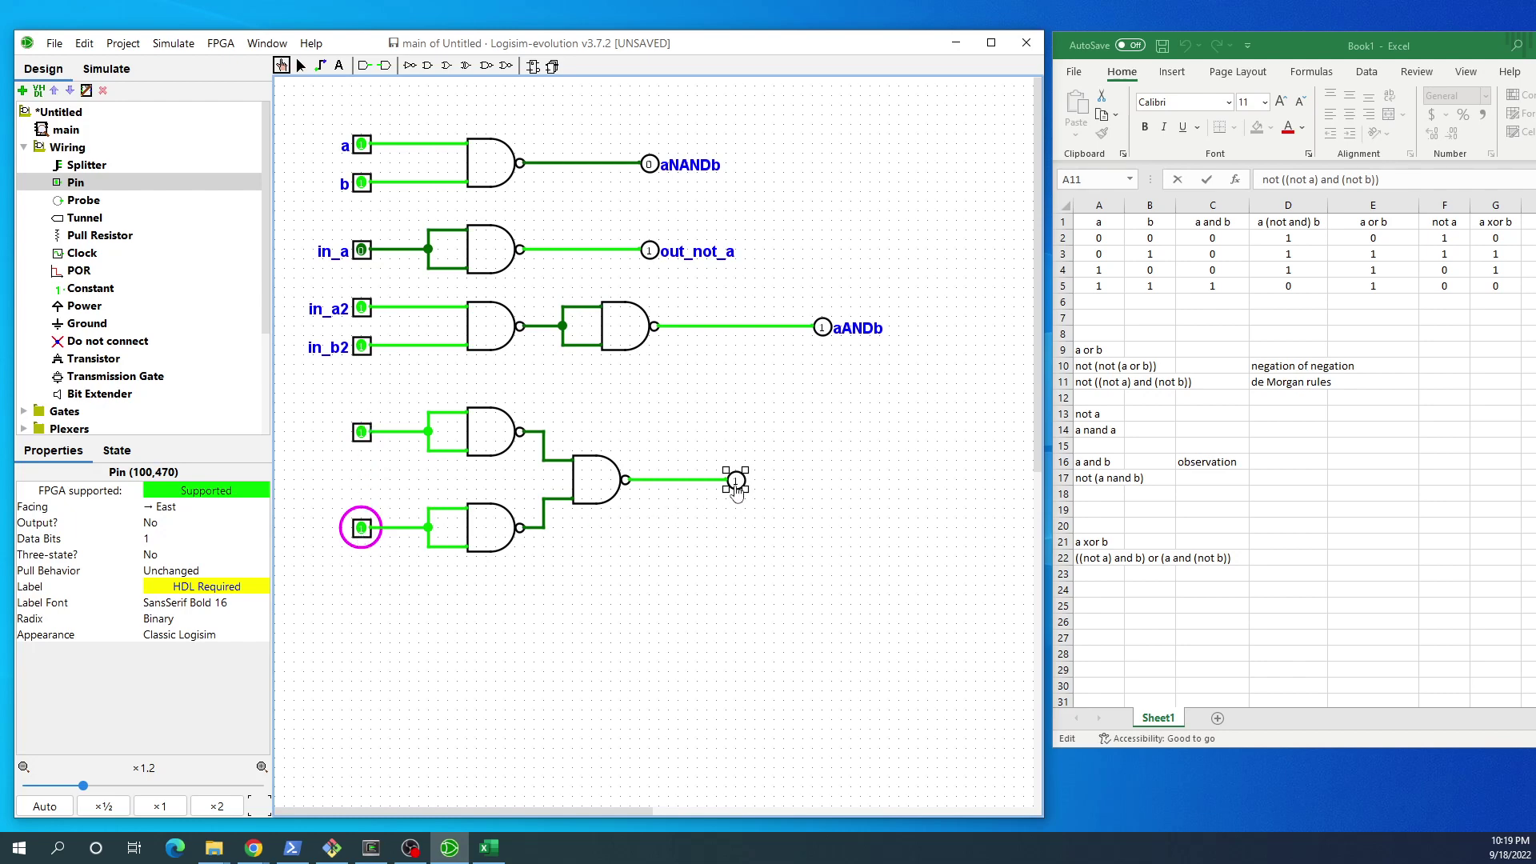
{"action": "left_click", "coordinate": [362, 433]}
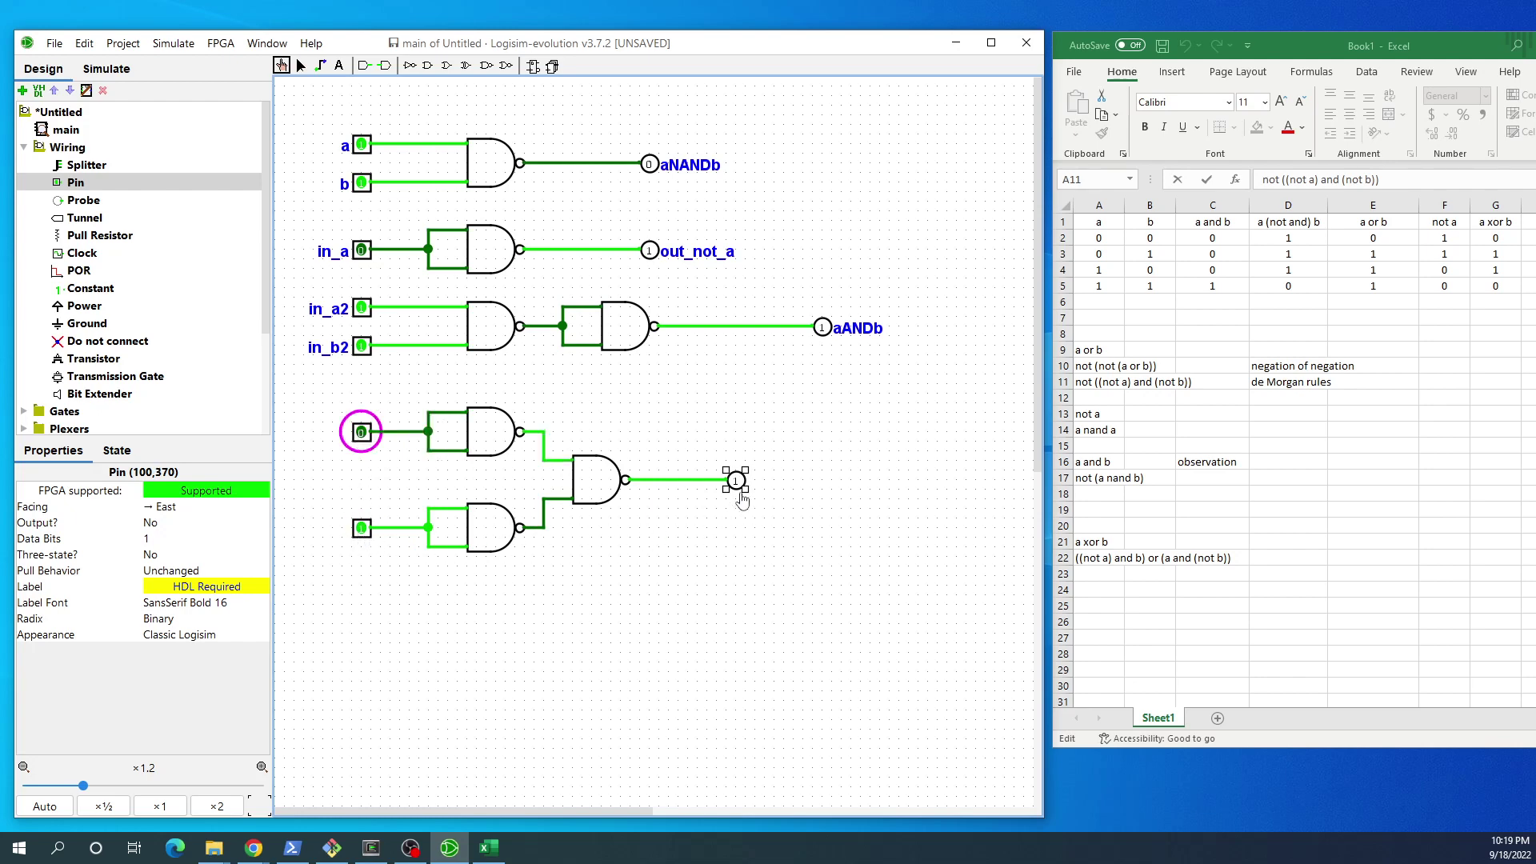
{"action": "left_click", "coordinate": [361, 529]}
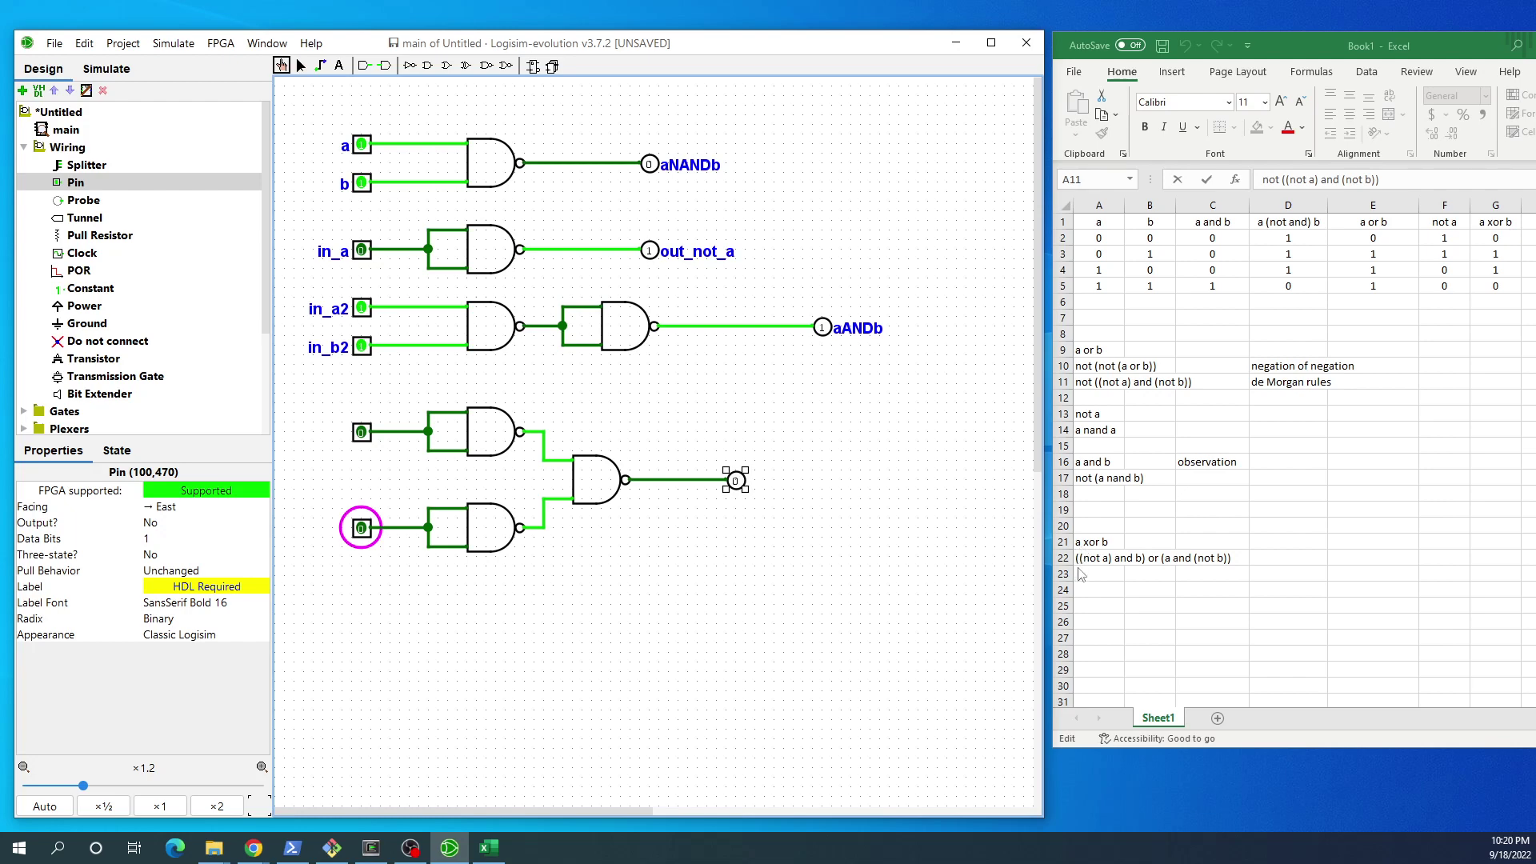
{"action": "left_click", "coordinate": [1495, 250]}
{"action": "left_click", "coordinate": [1495, 254]}
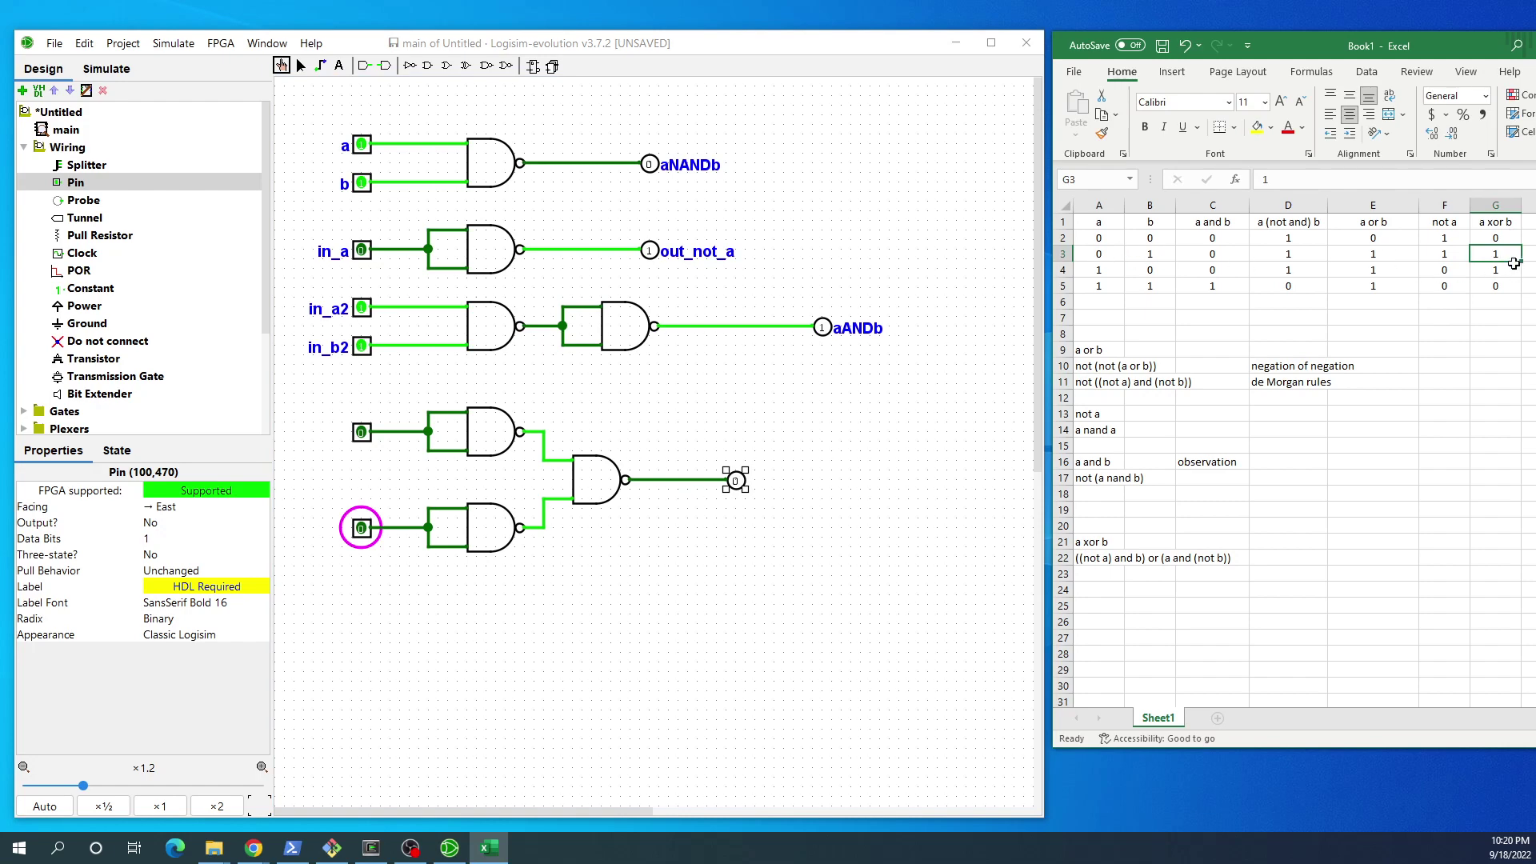
{"action": "left_click", "coordinate": [1493, 272]}
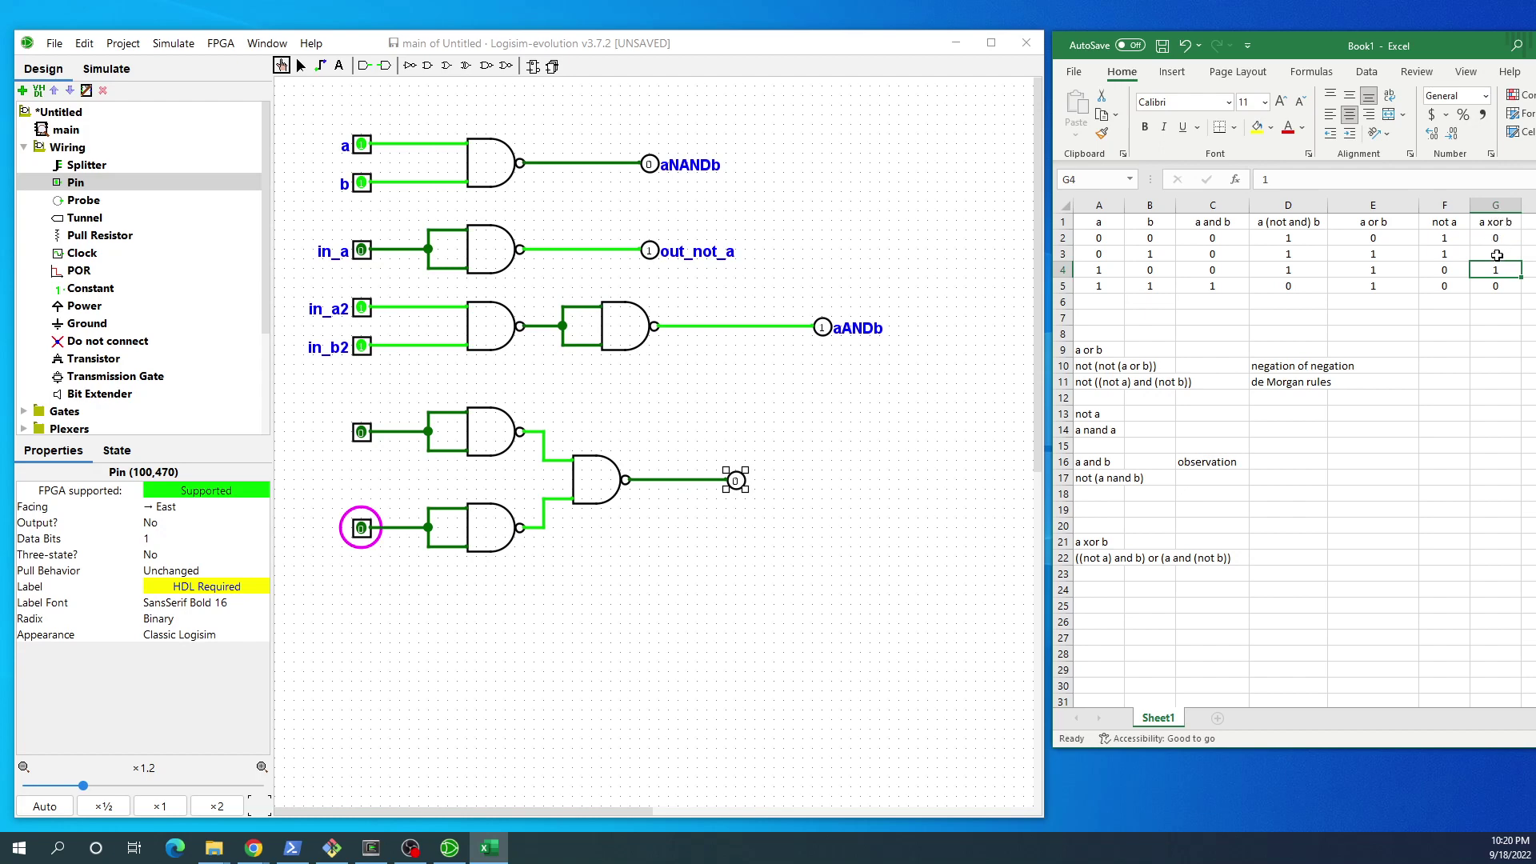
{"action": "left_click", "coordinate": [1098, 254]}
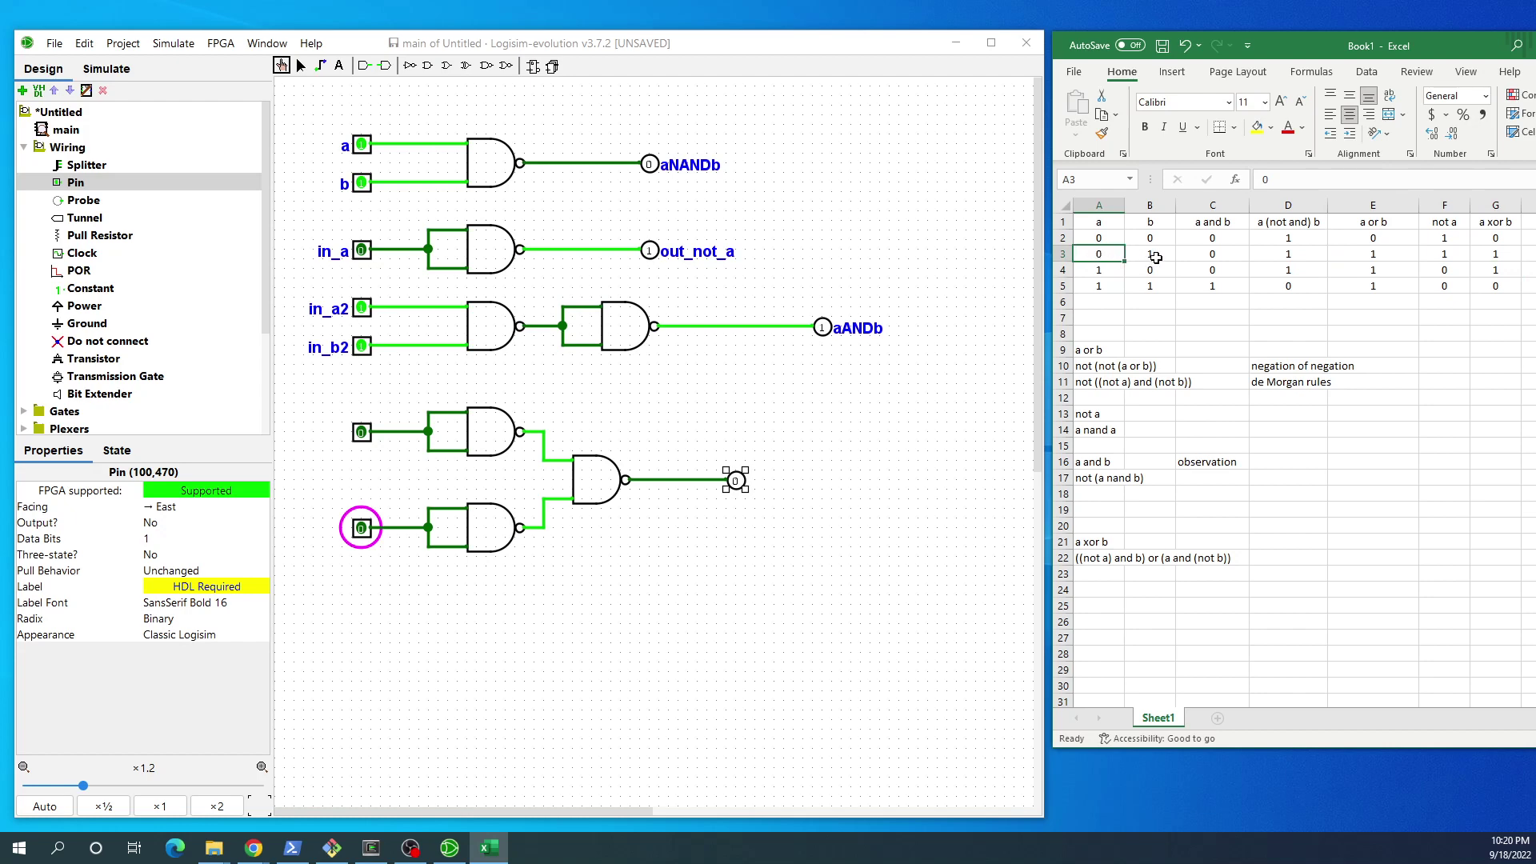
{"action": "left_click", "coordinate": [1097, 269]}
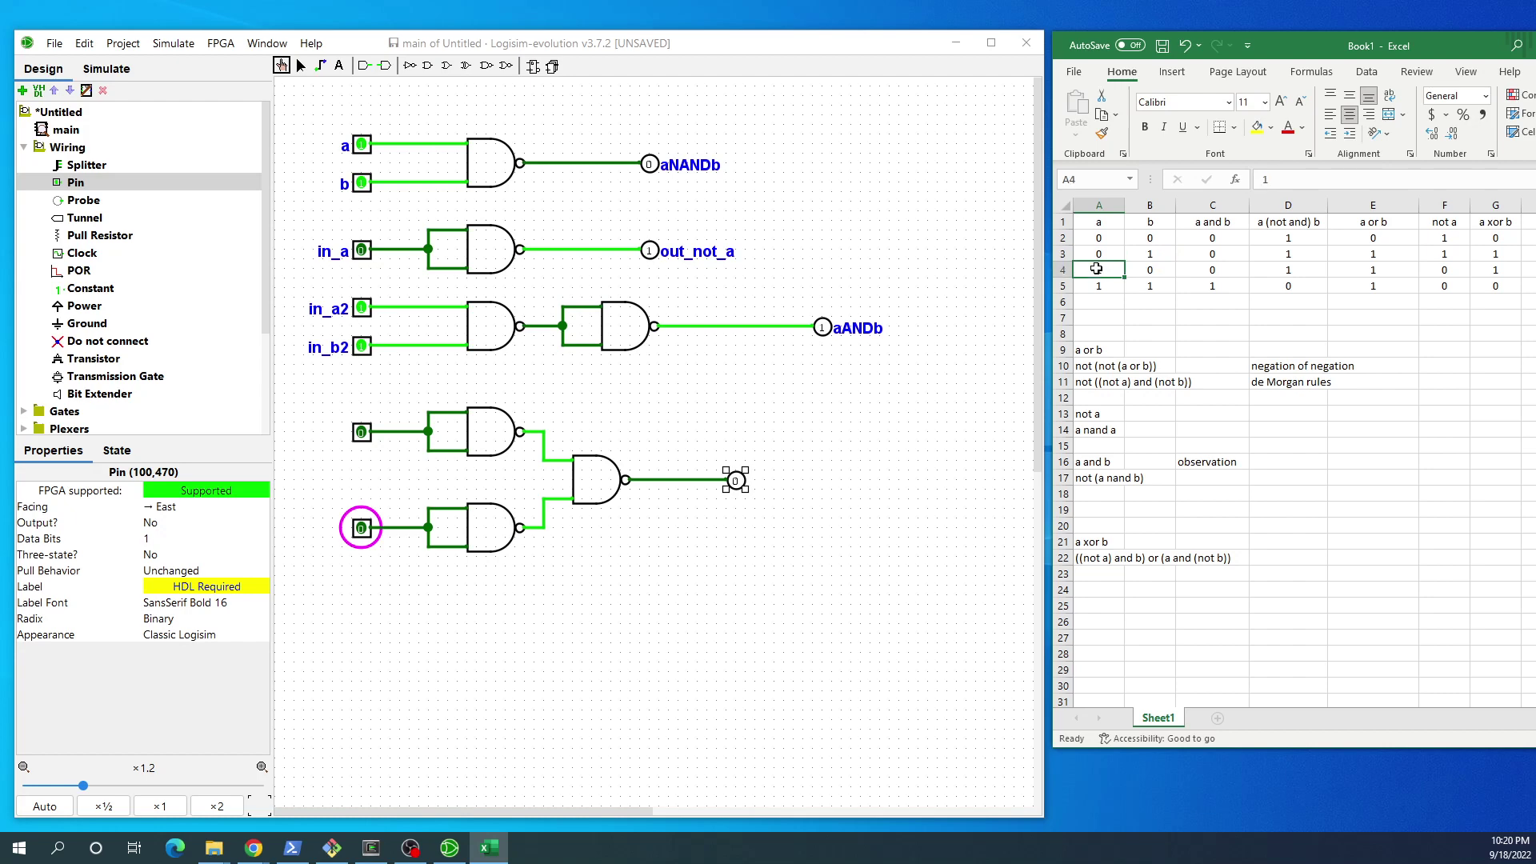
{"action": "left_click", "coordinate": [1145, 271]}
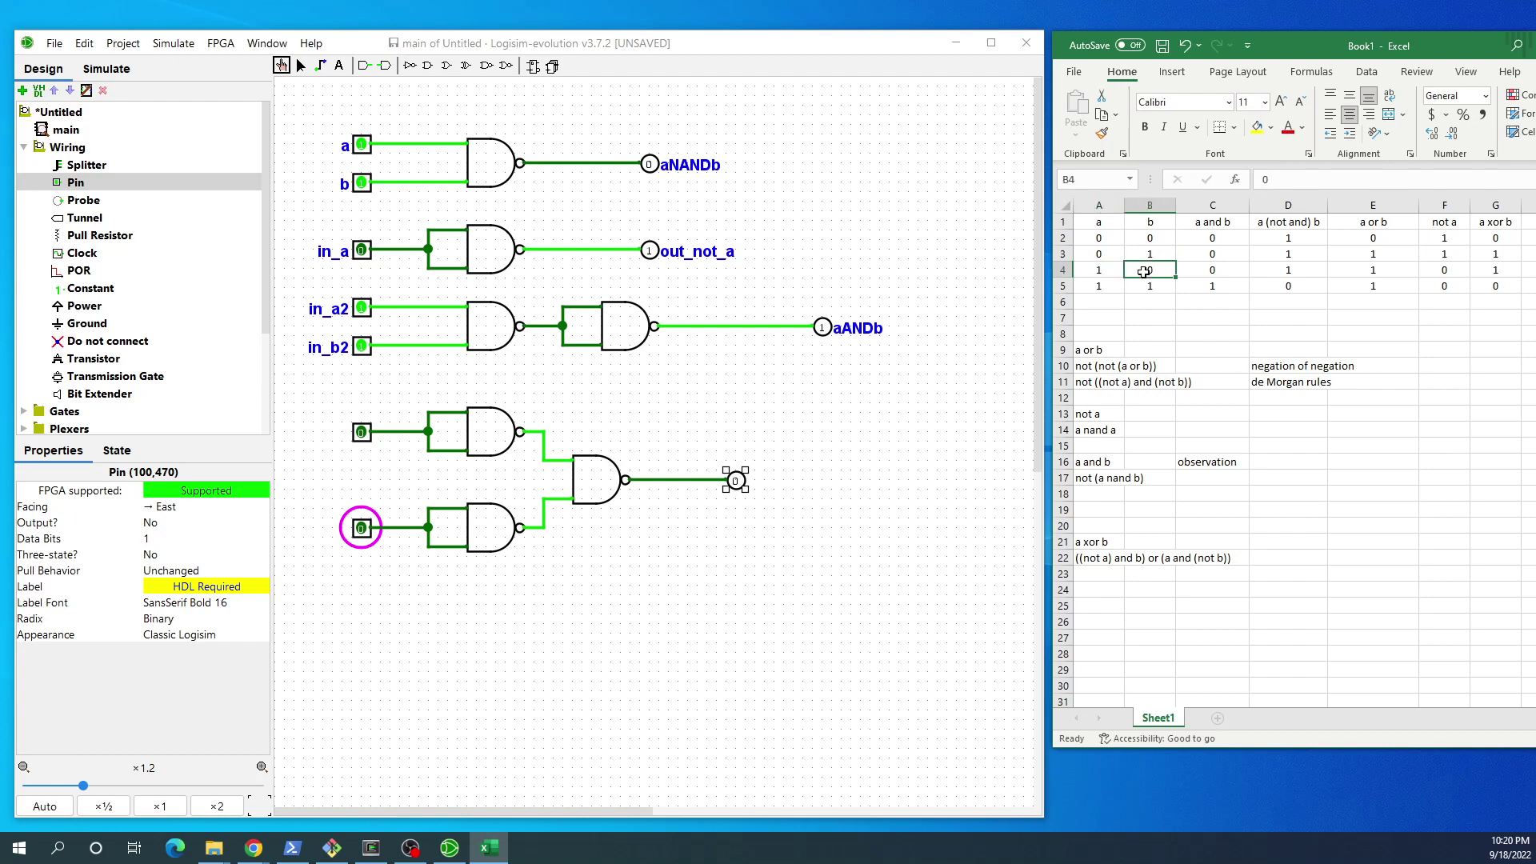
{"action": "left_click", "coordinate": [1087, 560]}
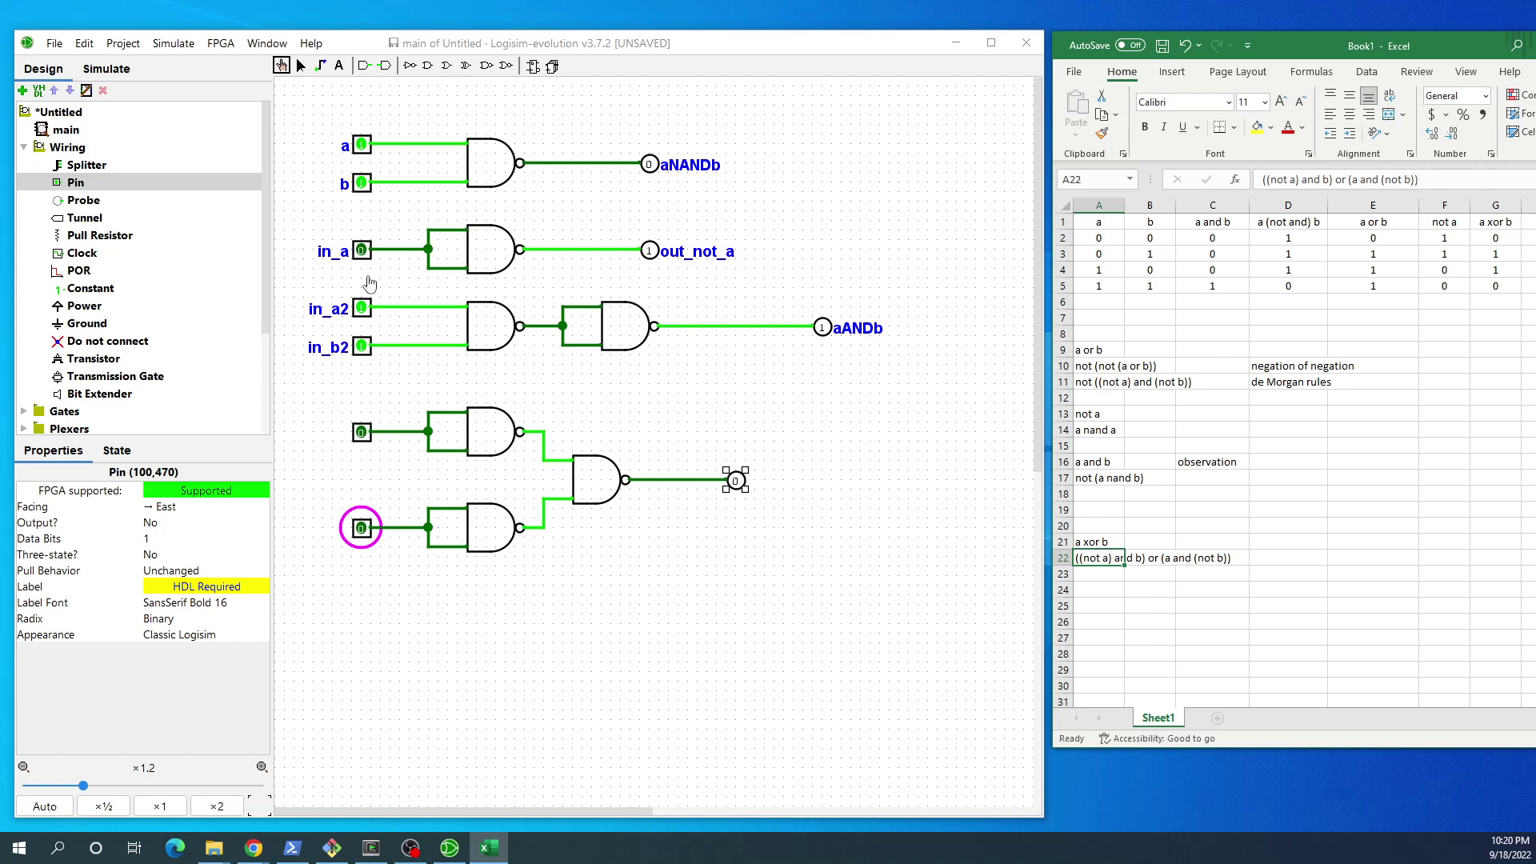
Step: Place two input pins and two NAND gates below the OR circuit
{"action": "left_click", "coordinate": [78, 184]}
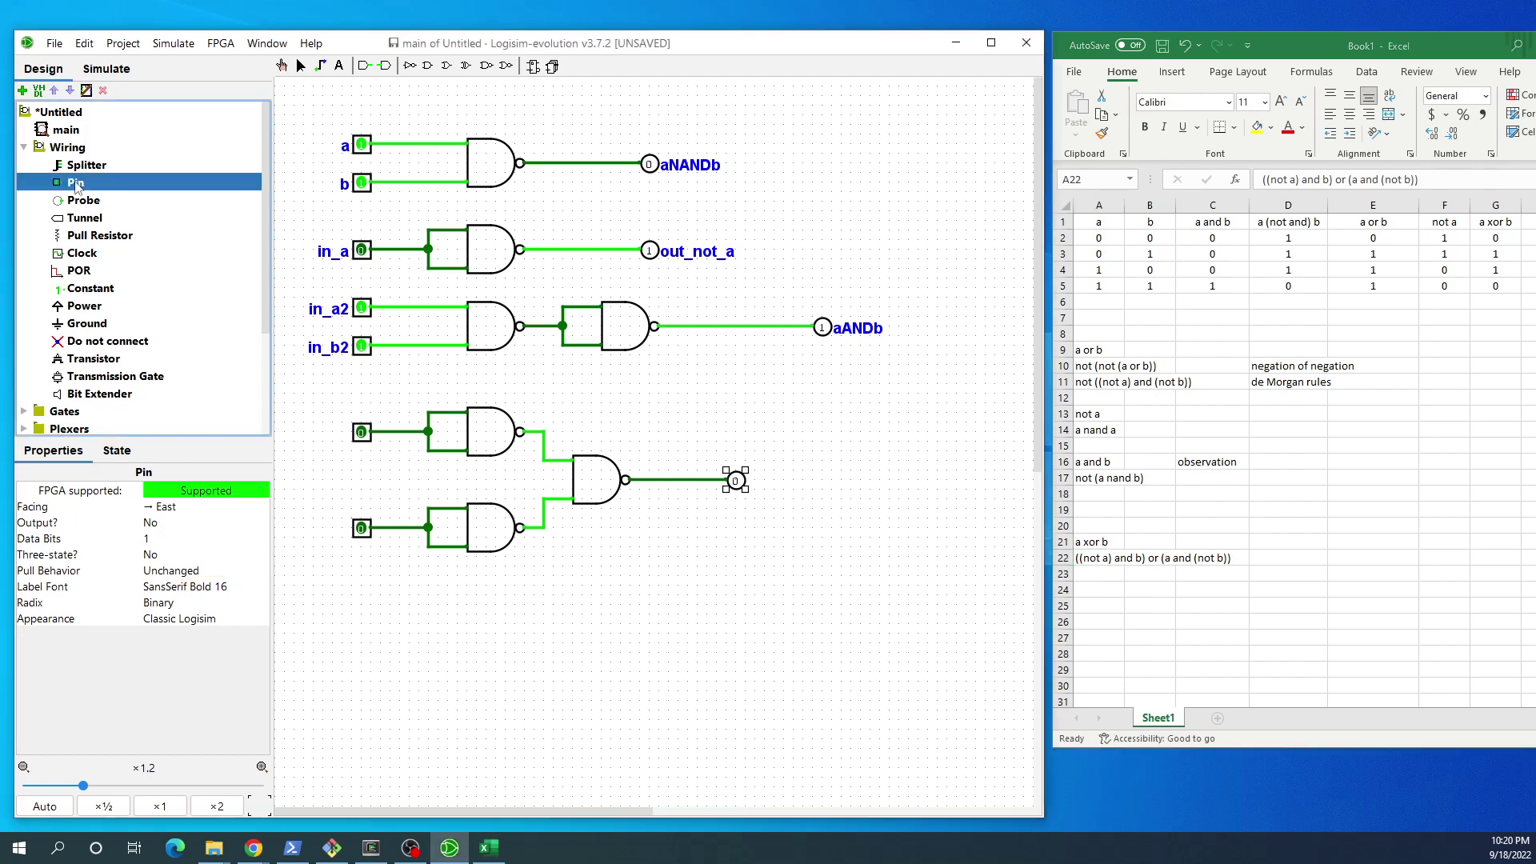
{"action": "left_click", "coordinate": [376, 614]}
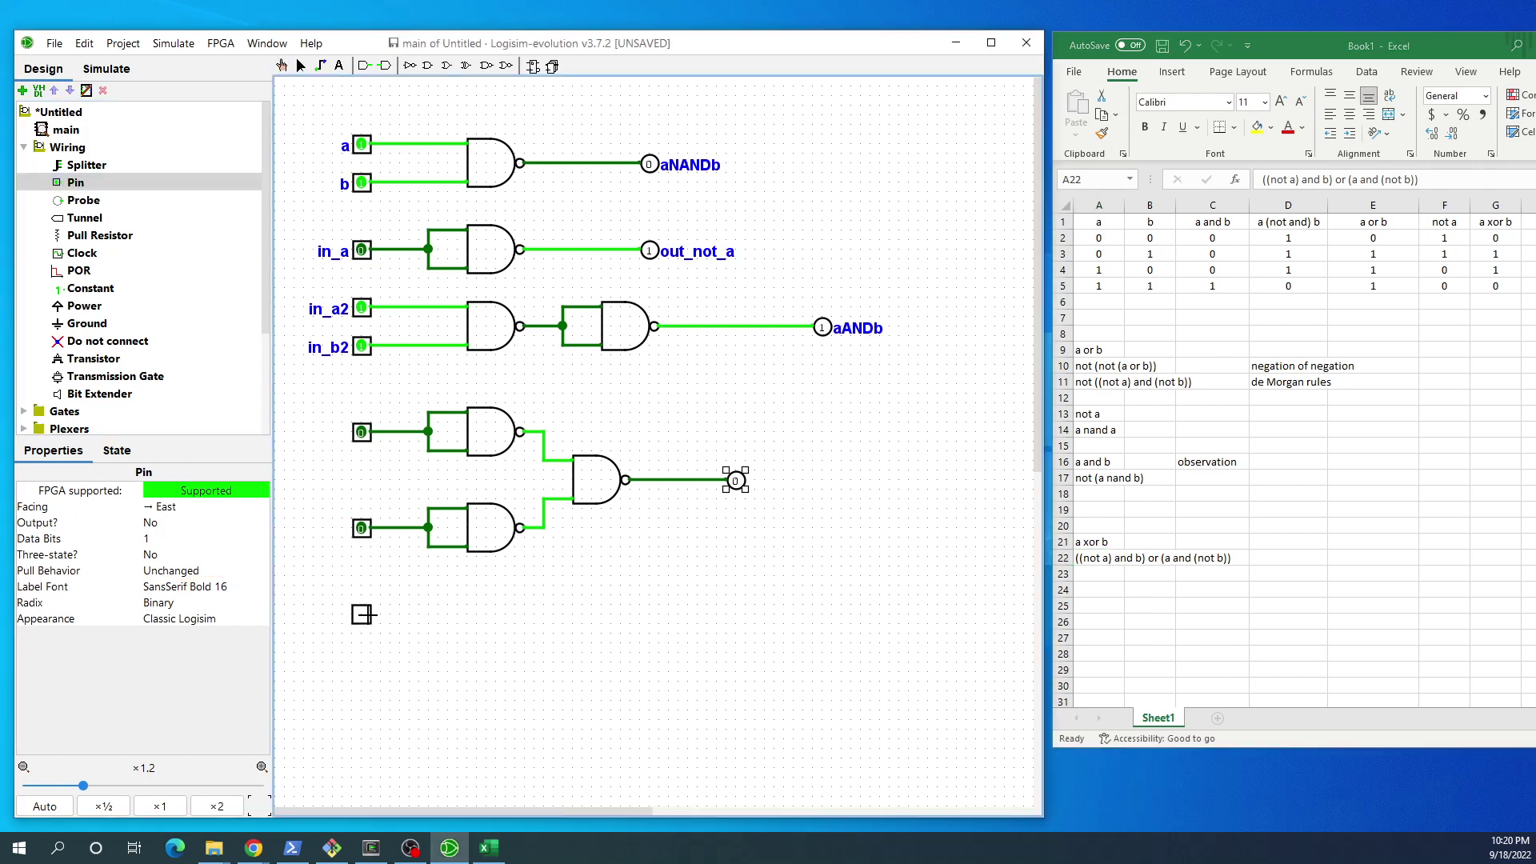
{"action": "left_click", "coordinate": [77, 184]}
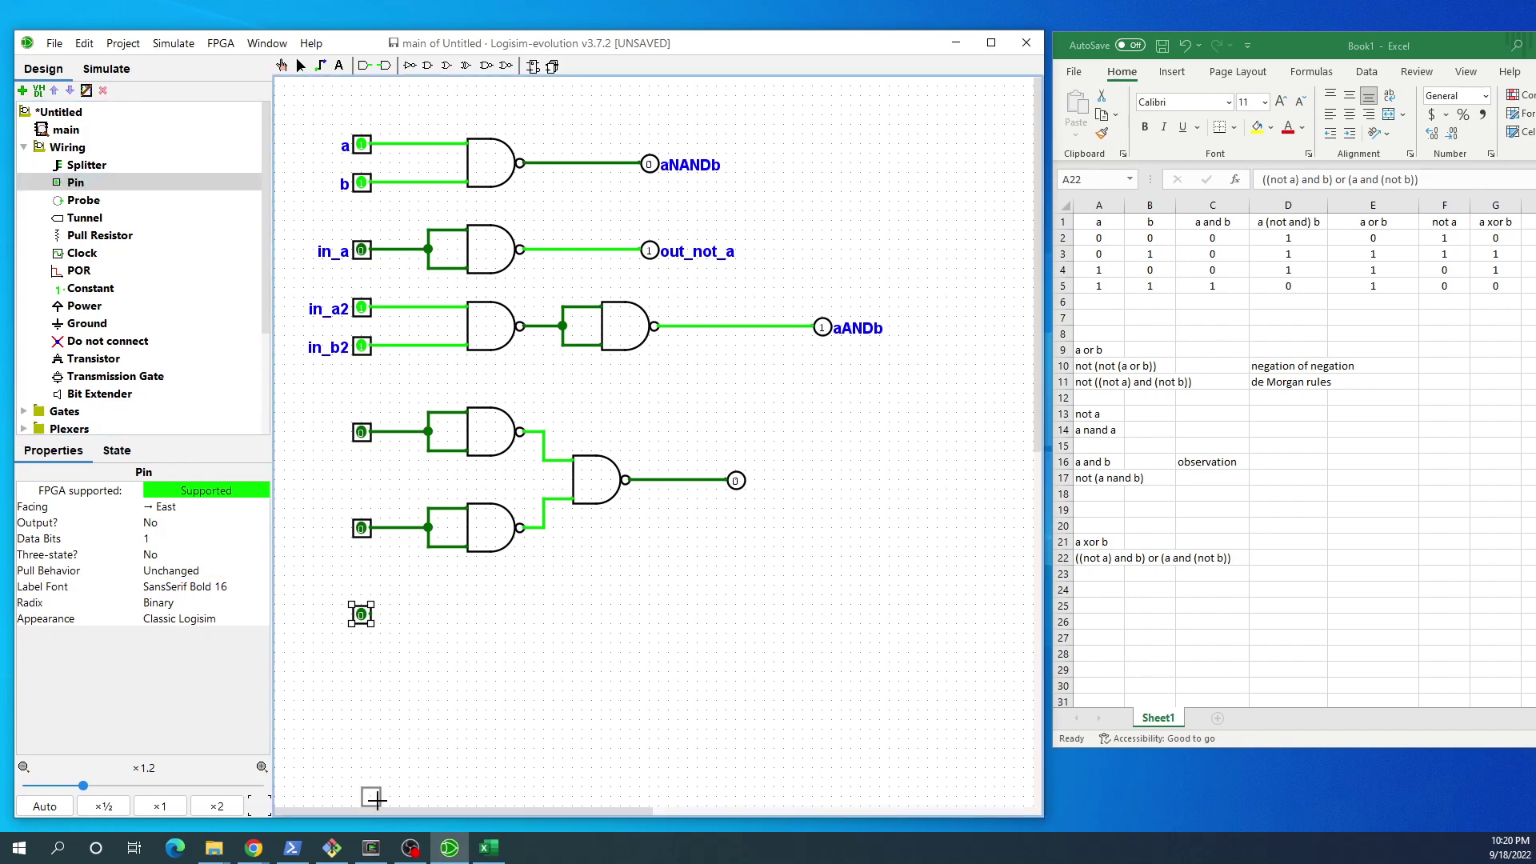
{"action": "left_click", "coordinate": [368, 729]}
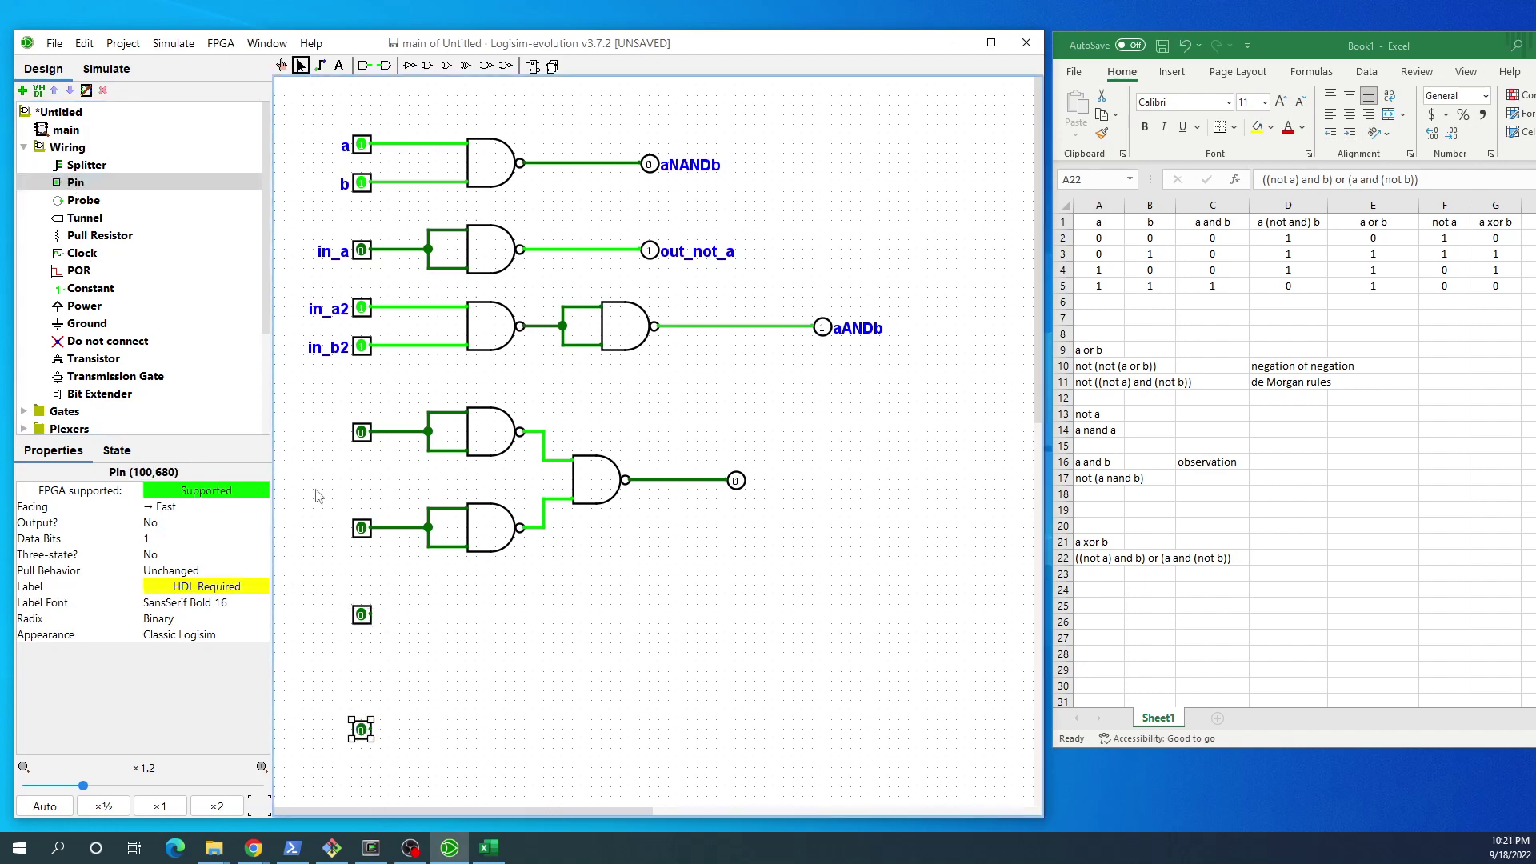
{"action": "left_click", "coordinate": [486, 67]}
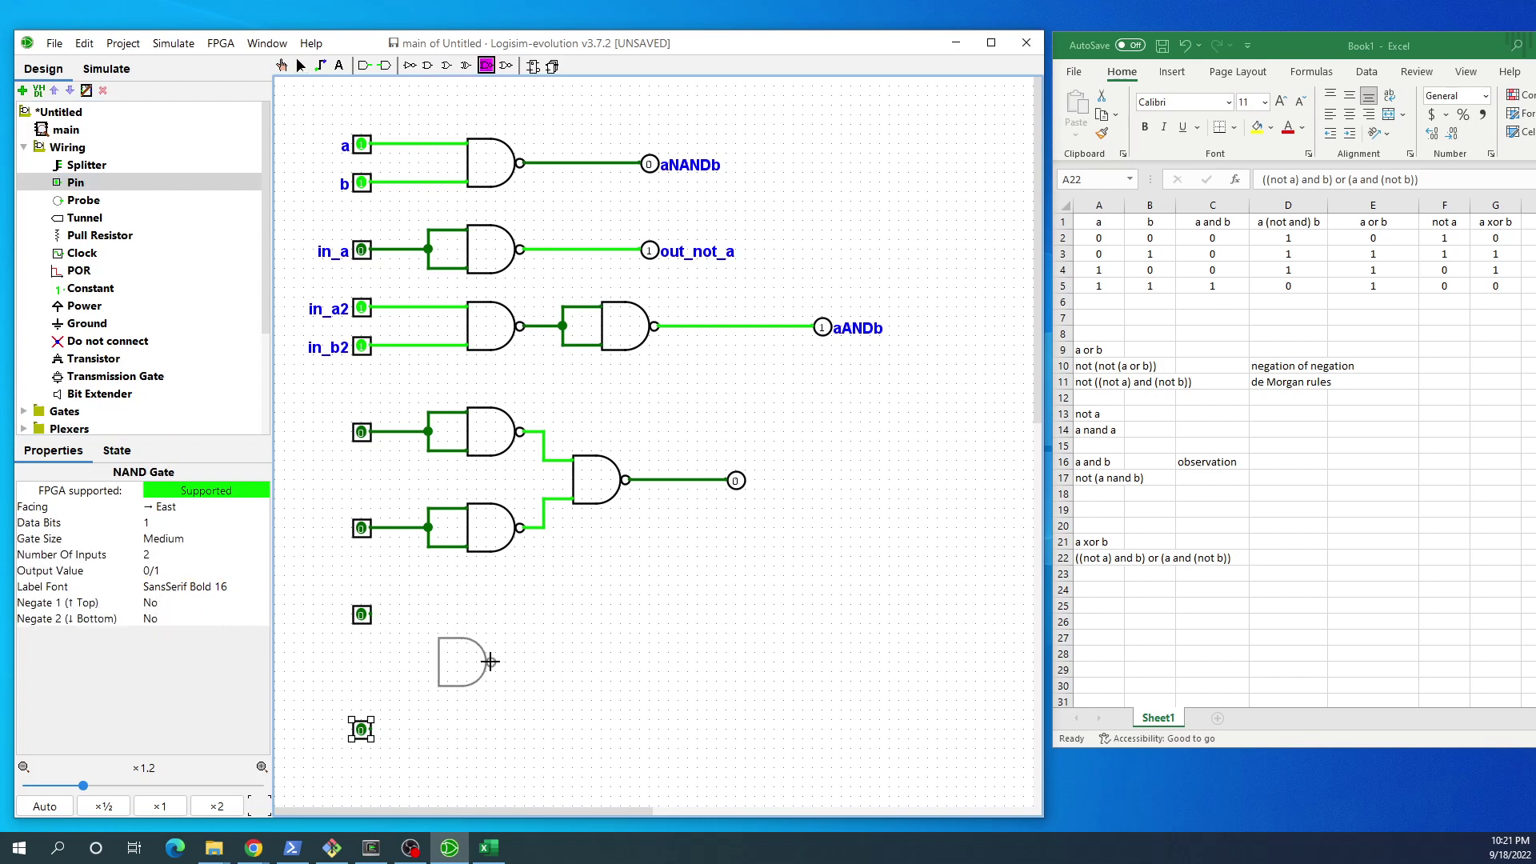
{"action": "left_click", "coordinate": [490, 661]}
{"action": "left_click_drag", "start_coordinate": [361, 730], "coordinate": [361, 768]}
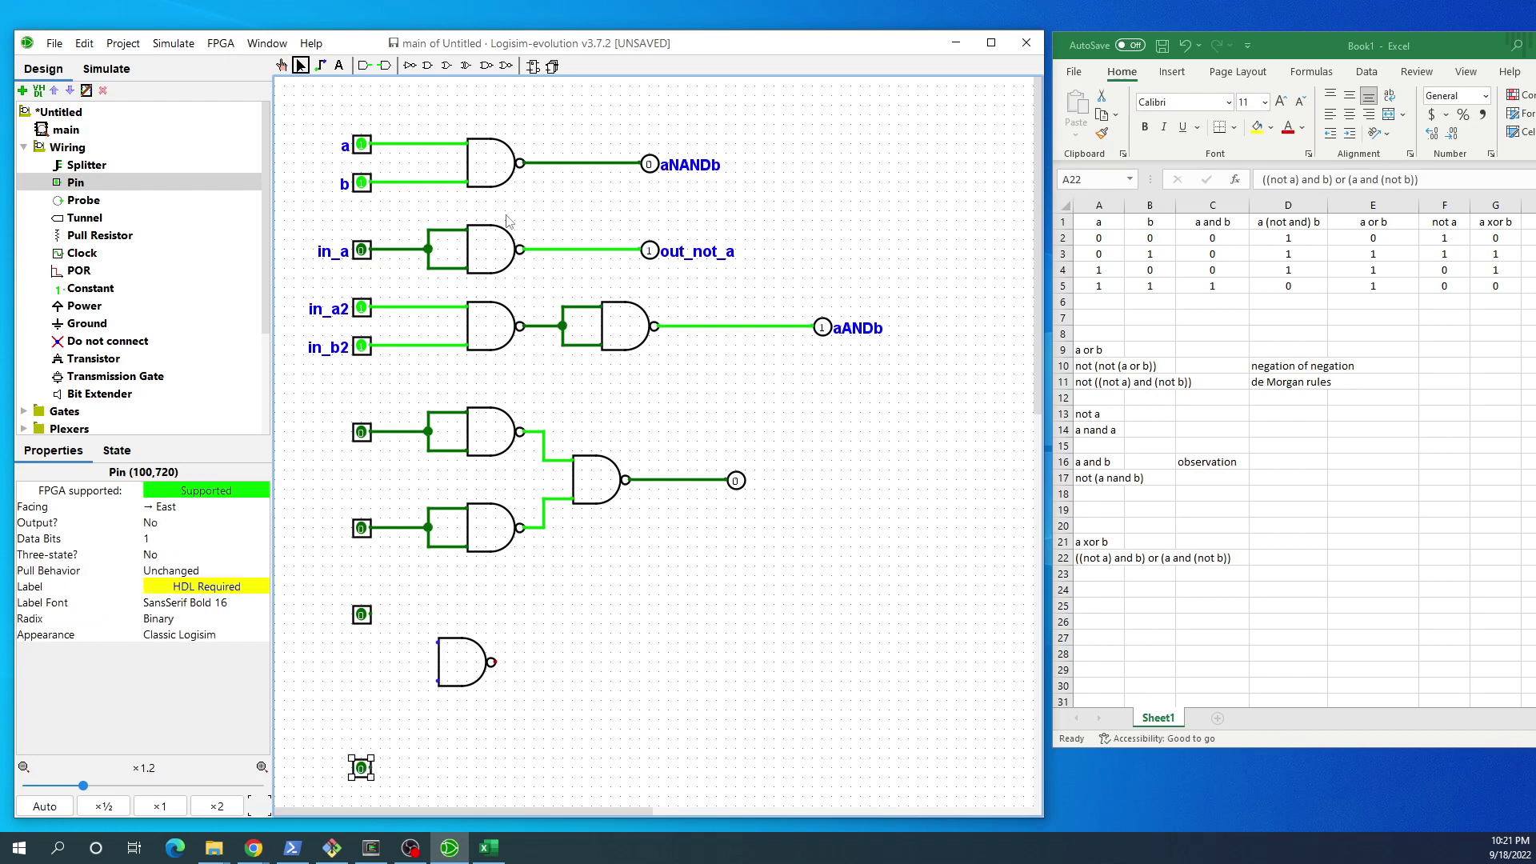
{"action": "left_click", "coordinate": [488, 67]}
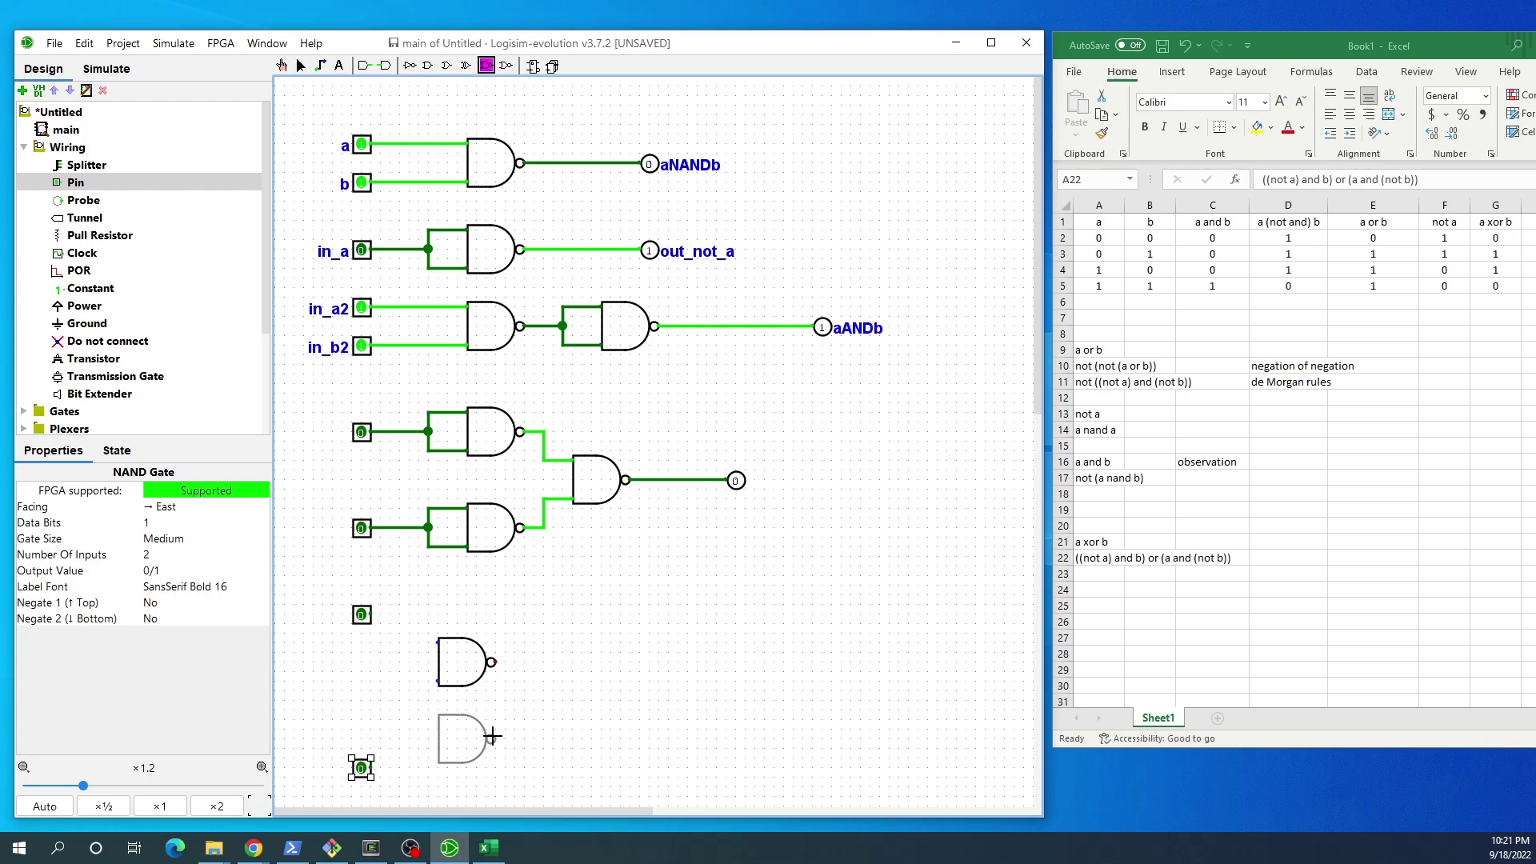
{"action": "left_click", "coordinate": [491, 737]}
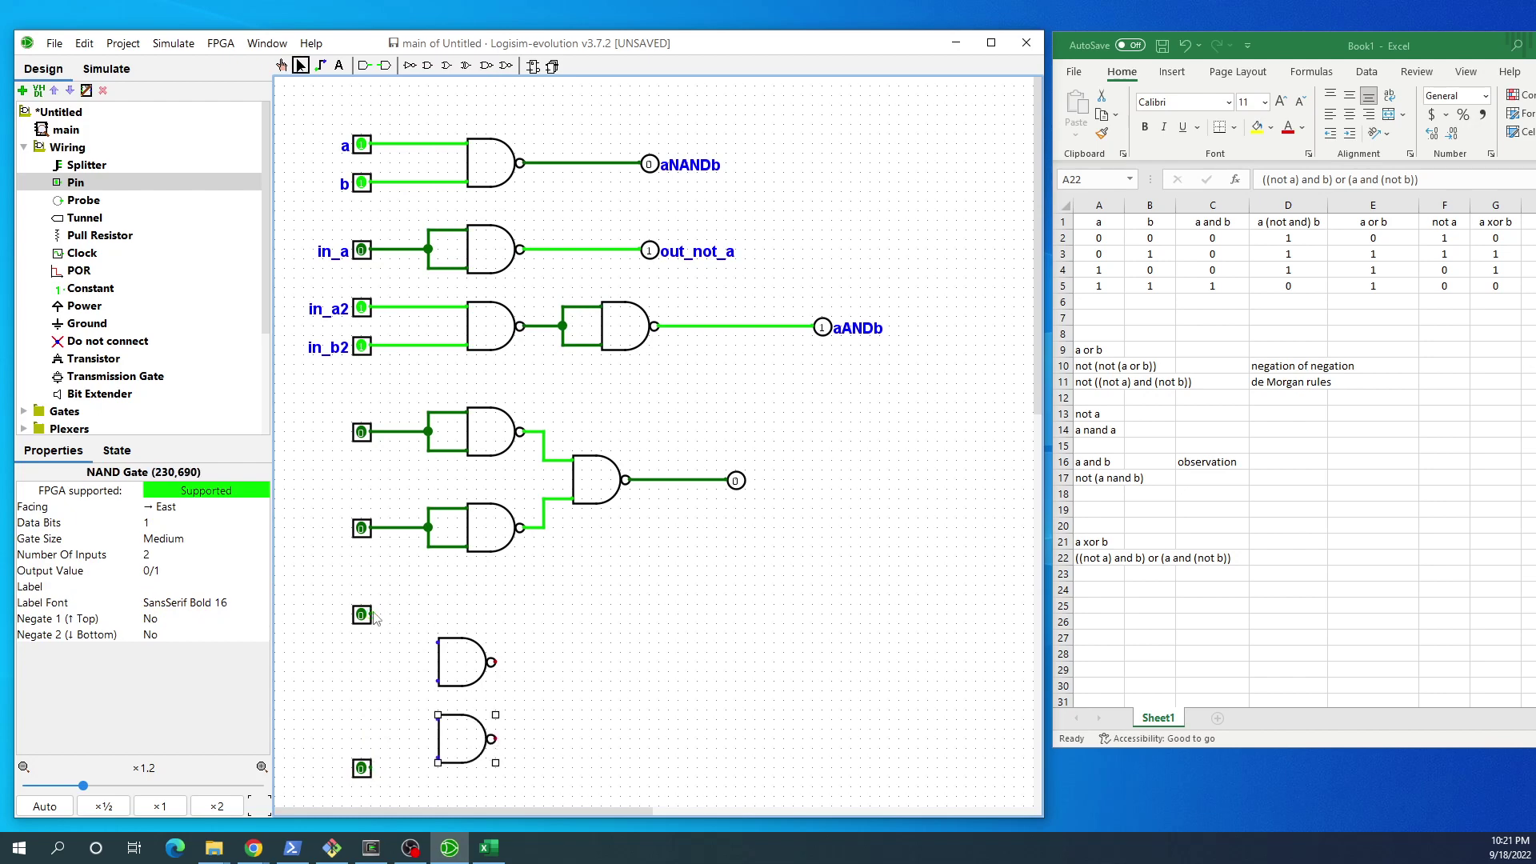
Step: Wire each pin to both inputs of its NAND gate, extending each pin wire rightward
{"action": "left_click_drag", "start_coordinate": [373, 616], "coordinate": [506, 625]}
{"action": "left_click_drag", "start_coordinate": [515, 635], "coordinate": [510, 624]}
{"action": "left_click_drag", "start_coordinate": [400, 615], "coordinate": [439, 680]}
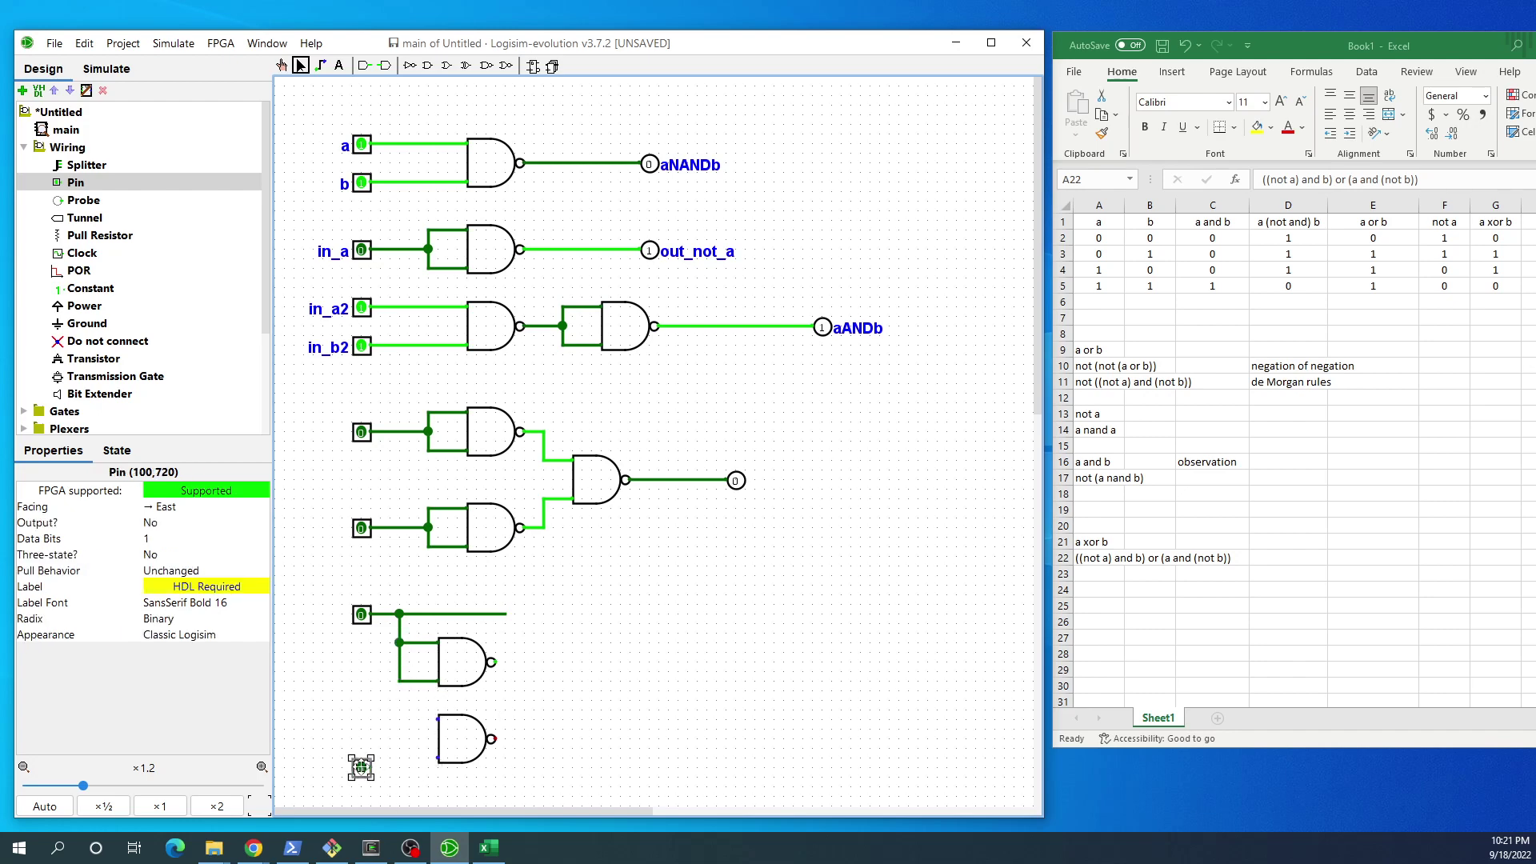
{"action": "left_click_drag", "start_coordinate": [362, 770], "coordinate": [363, 788]}
{"action": "scroll", "coordinate": [532, 748], "scroll_direction": "down", "scroll_amount": 2}
{"action": "scroll", "coordinate": [512, 740], "scroll_direction": "down", "scroll_amount": 1}
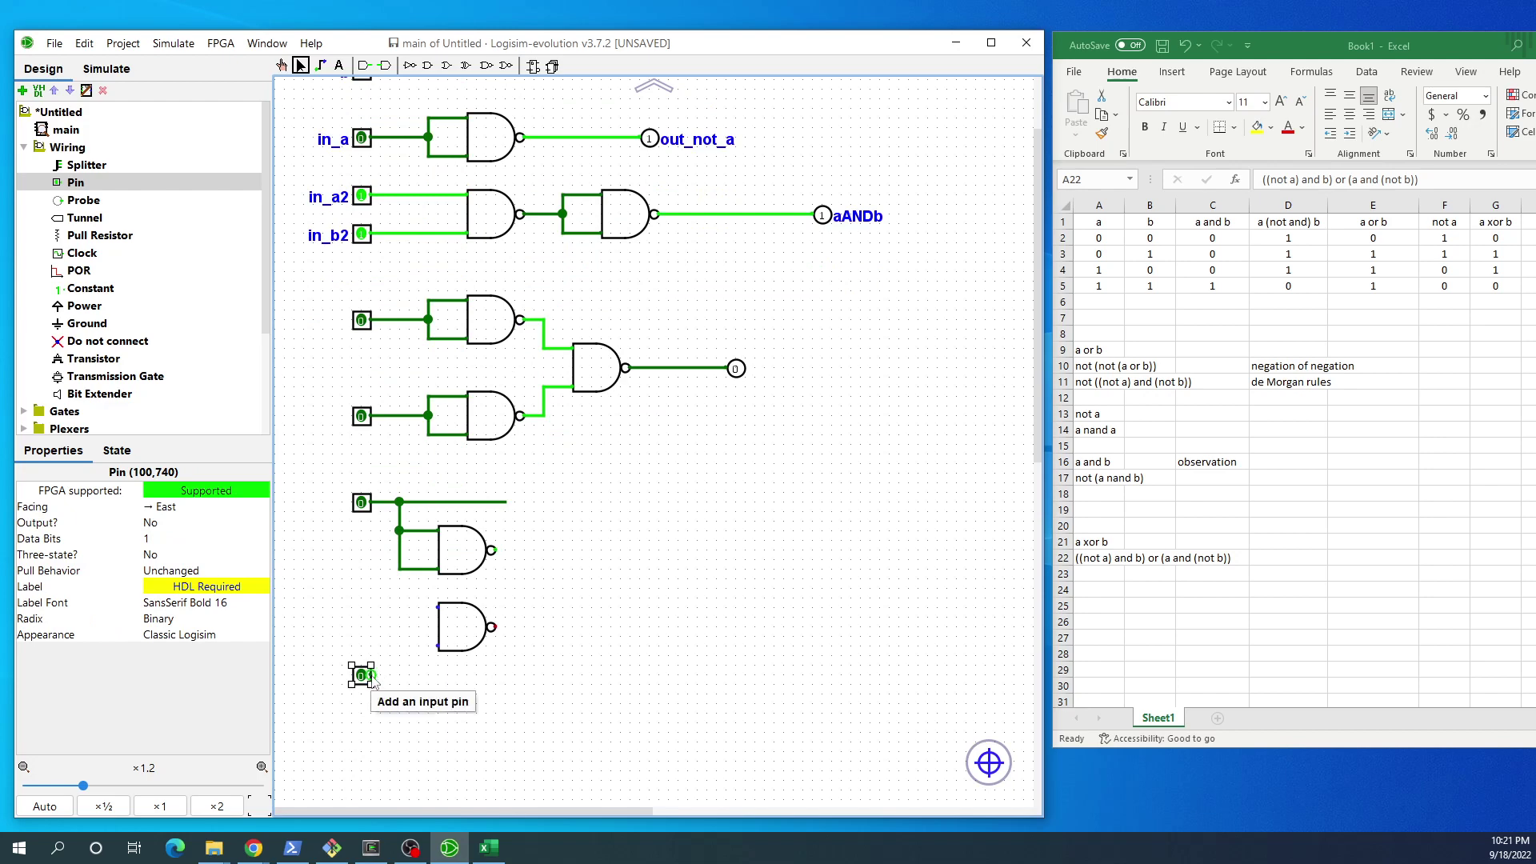
{"action": "left_click_drag", "start_coordinate": [373, 679], "coordinate": [565, 675]}
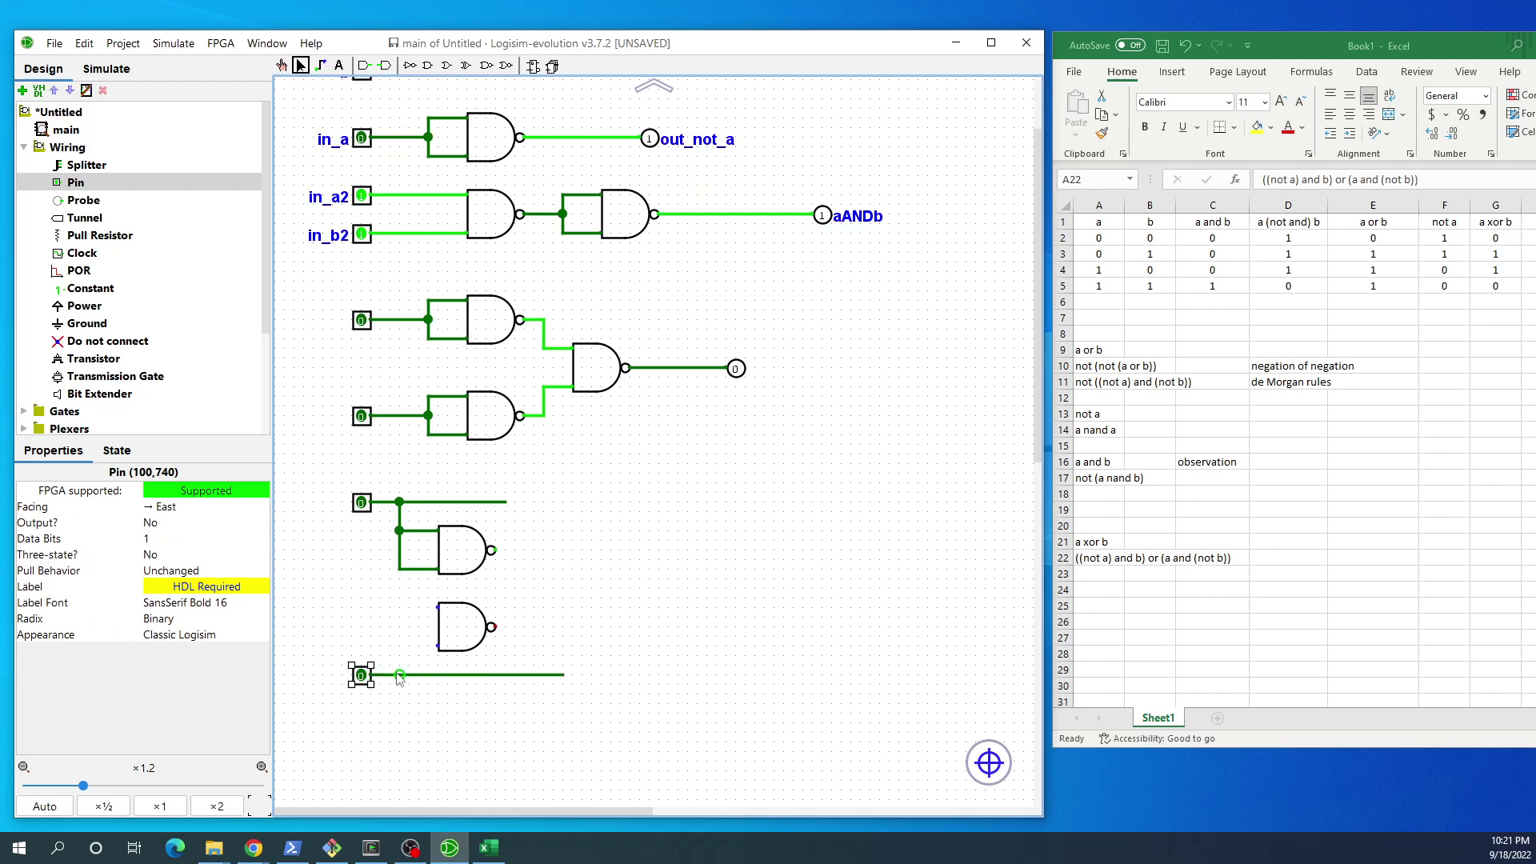
{"action": "mouse_move", "coordinate": [396, 677]}
{"action": "left_mouse_down"}
{"action": "mouse_move", "coordinate": [399, 610]}
{"action": "mouse_move", "coordinate": [439, 610]}
{"action": "mouse_move", "coordinate": [413, 646]}
{"action": "mouse_move", "coordinate": [438, 647]}
{"action": "left_mouse_up"}
Step: Add a NAND gate combining not a with b, followed by a tied-input NAND inverter
{"action": "left_click", "coordinate": [486, 68]}
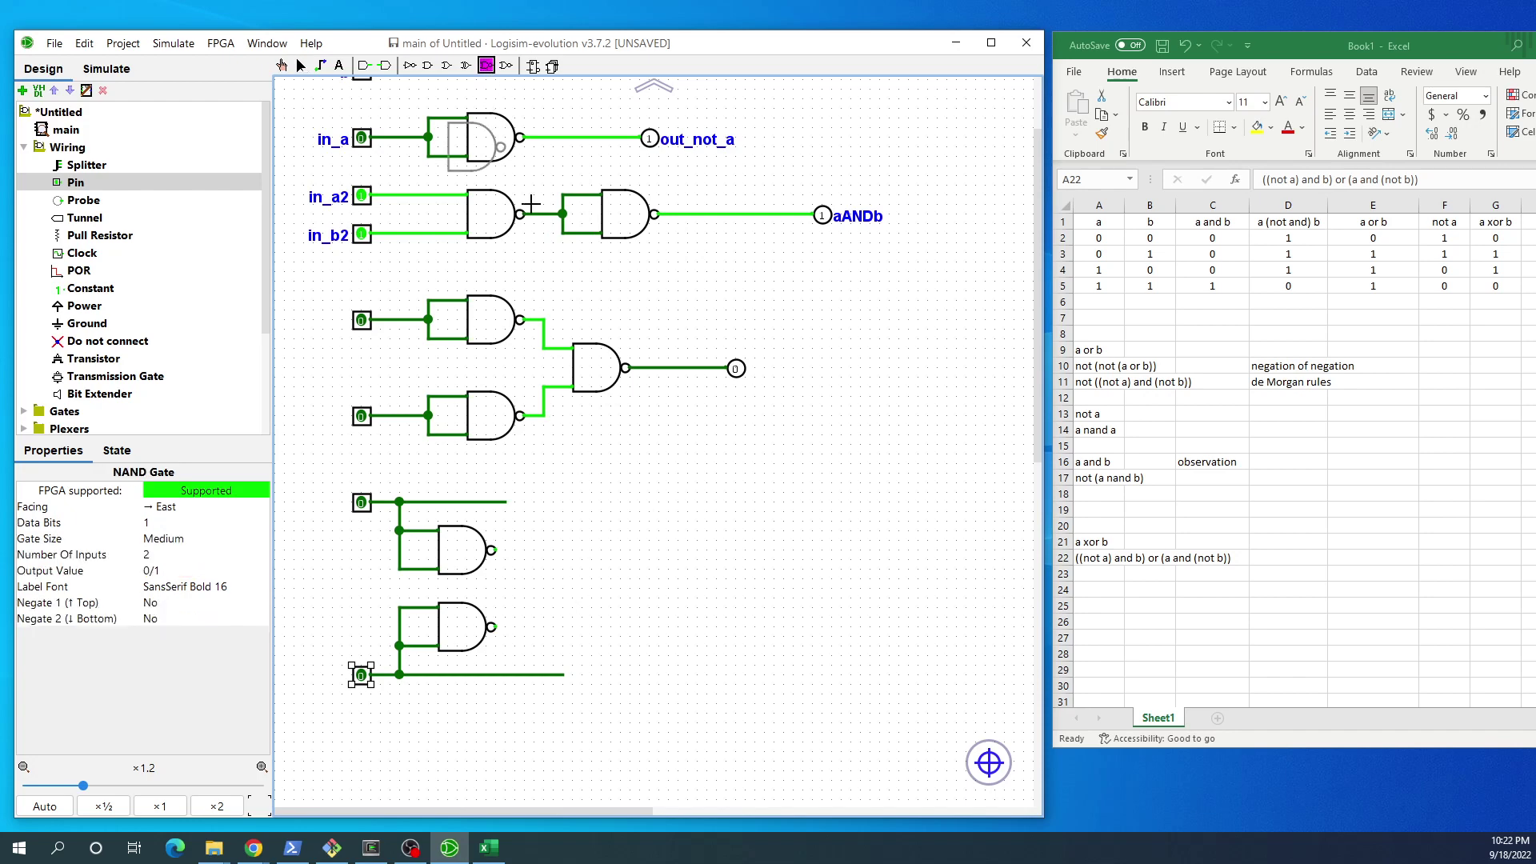
{"action": "left_click", "coordinate": [604, 597]}
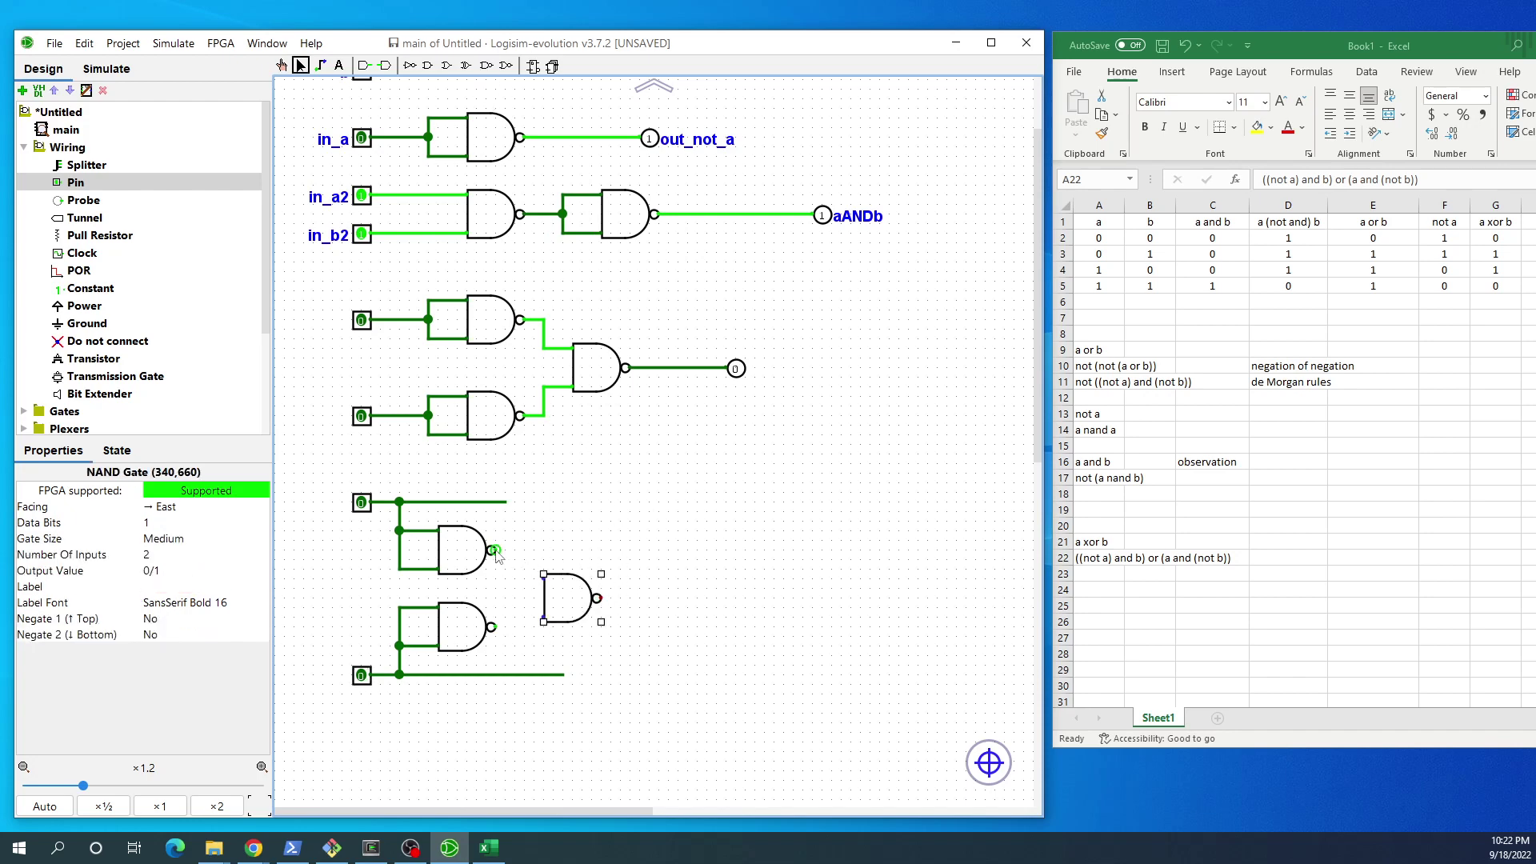
{"action": "left_click_drag", "start_coordinate": [492, 550], "coordinate": [544, 578]}
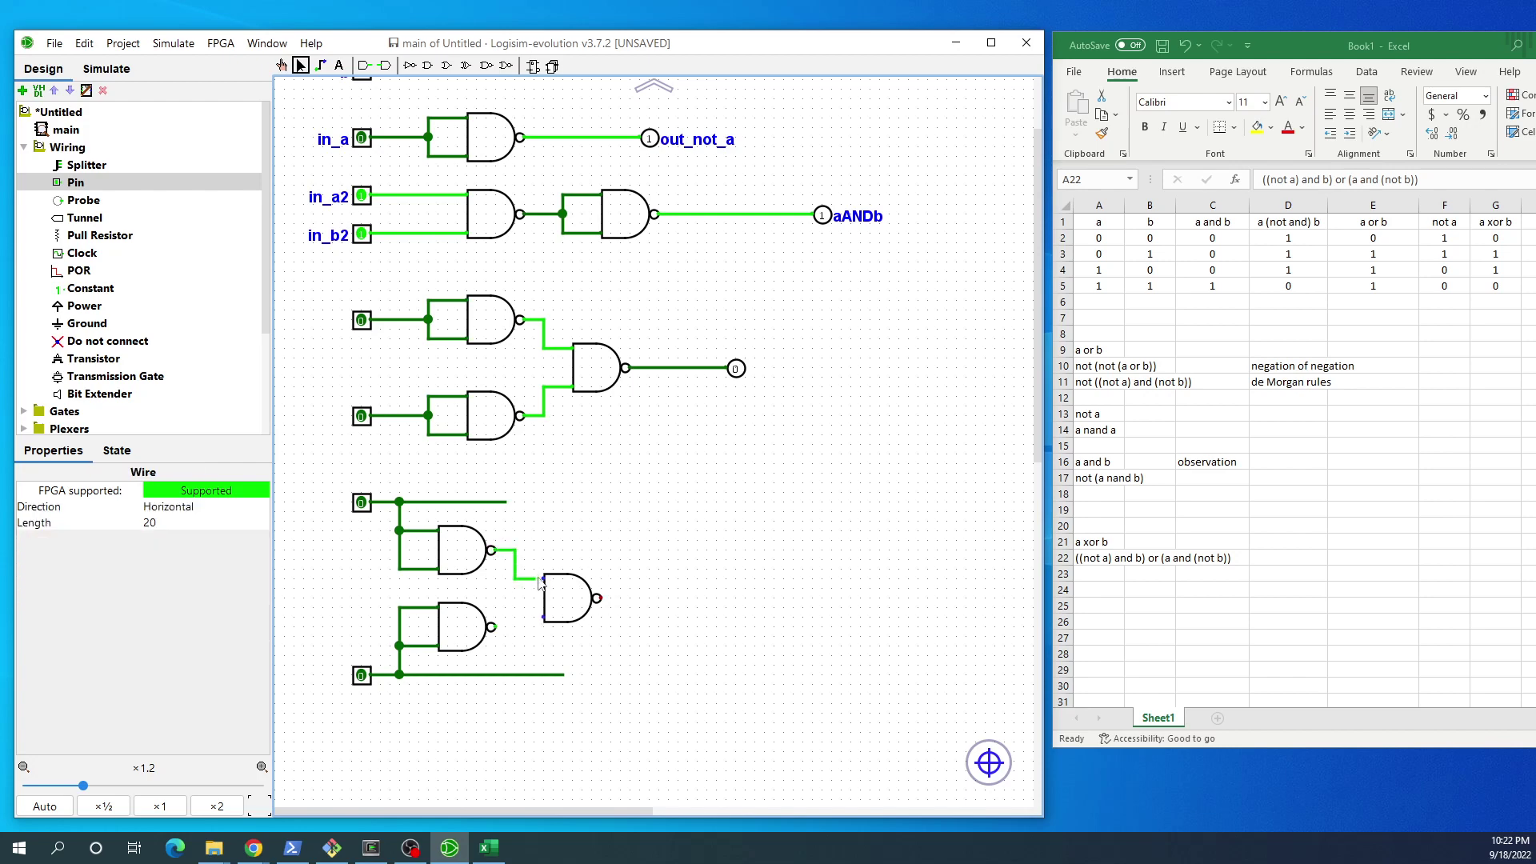
{"action": "left_click", "coordinate": [510, 676]}
{"action": "left_click", "coordinate": [513, 664]}
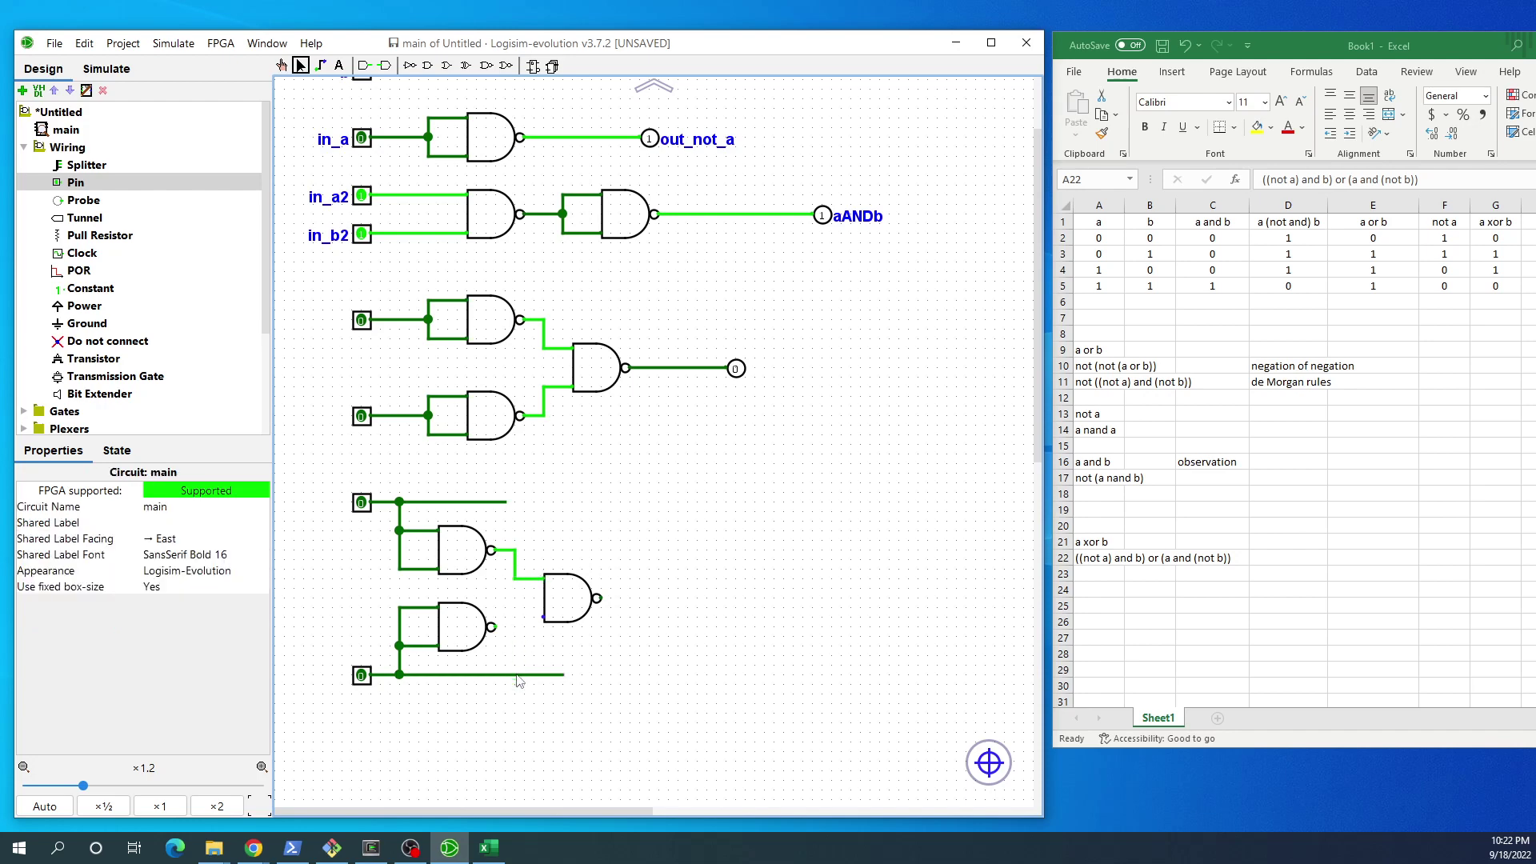
{"action": "left_click_drag", "start_coordinate": [517, 677], "coordinate": [543, 618]}
{"action": "left_click", "coordinate": [486, 65]}
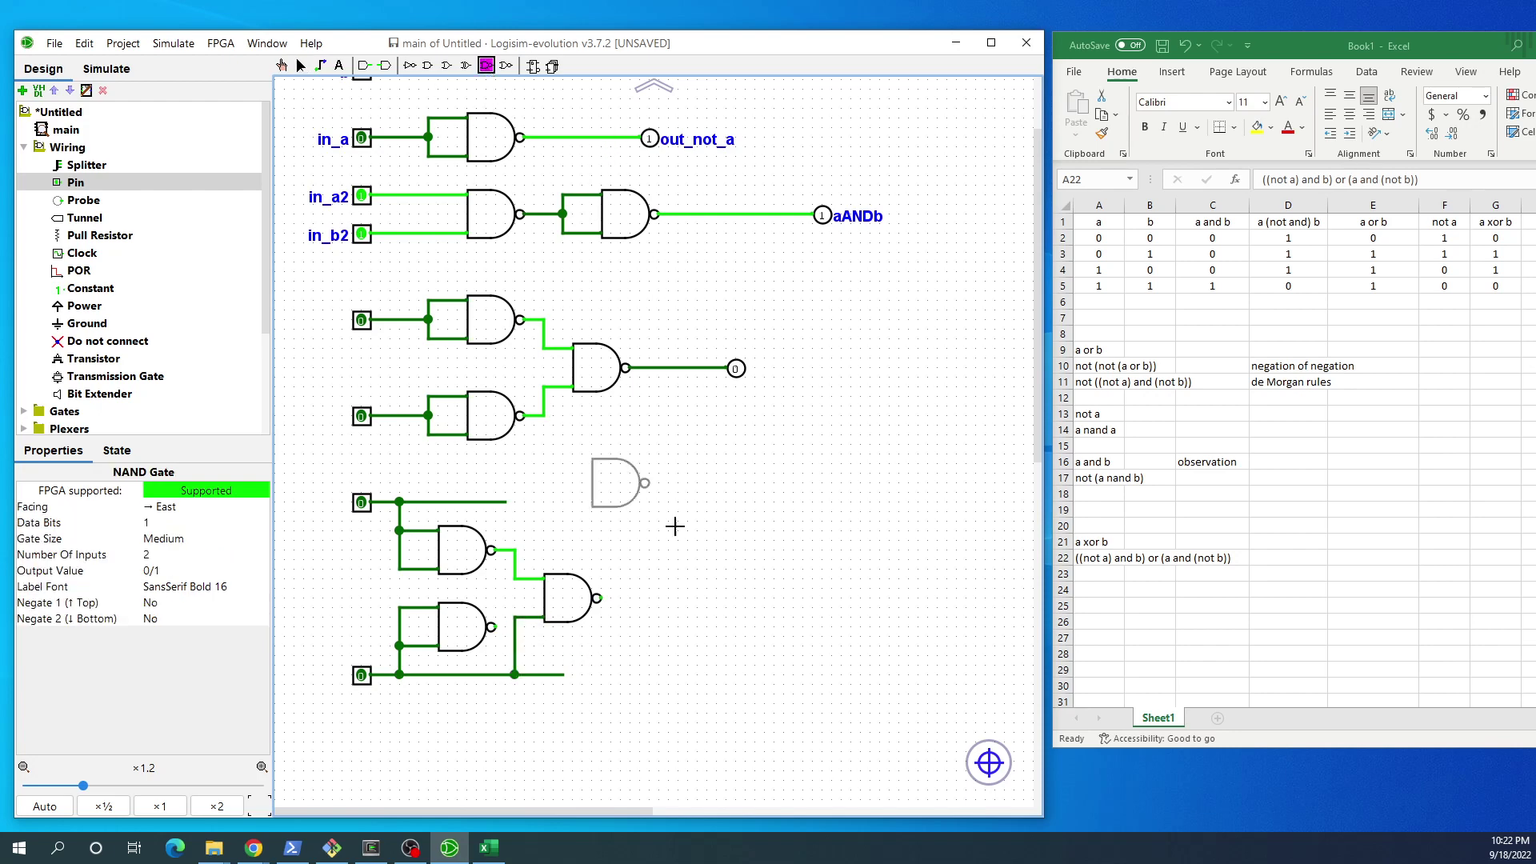
{"action": "left_click", "coordinate": [686, 596]}
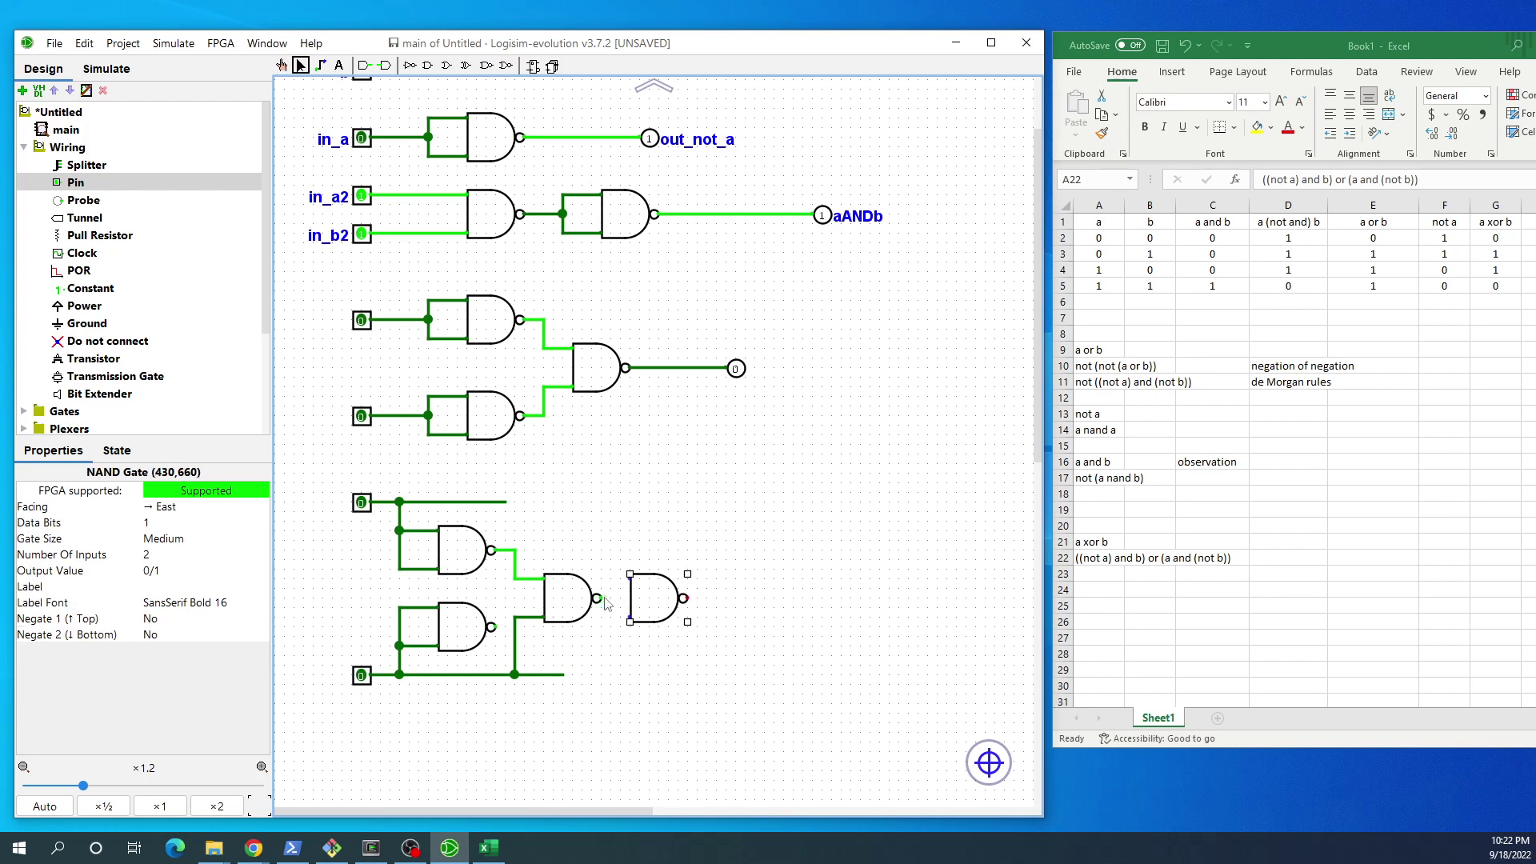
{"action": "left_click_drag", "start_coordinate": [604, 597], "coordinate": [630, 622]}
Step: Add a NAND gate combining a with not b, followed by another NAND inverter
{"action": "left_click", "coordinate": [488, 67]}
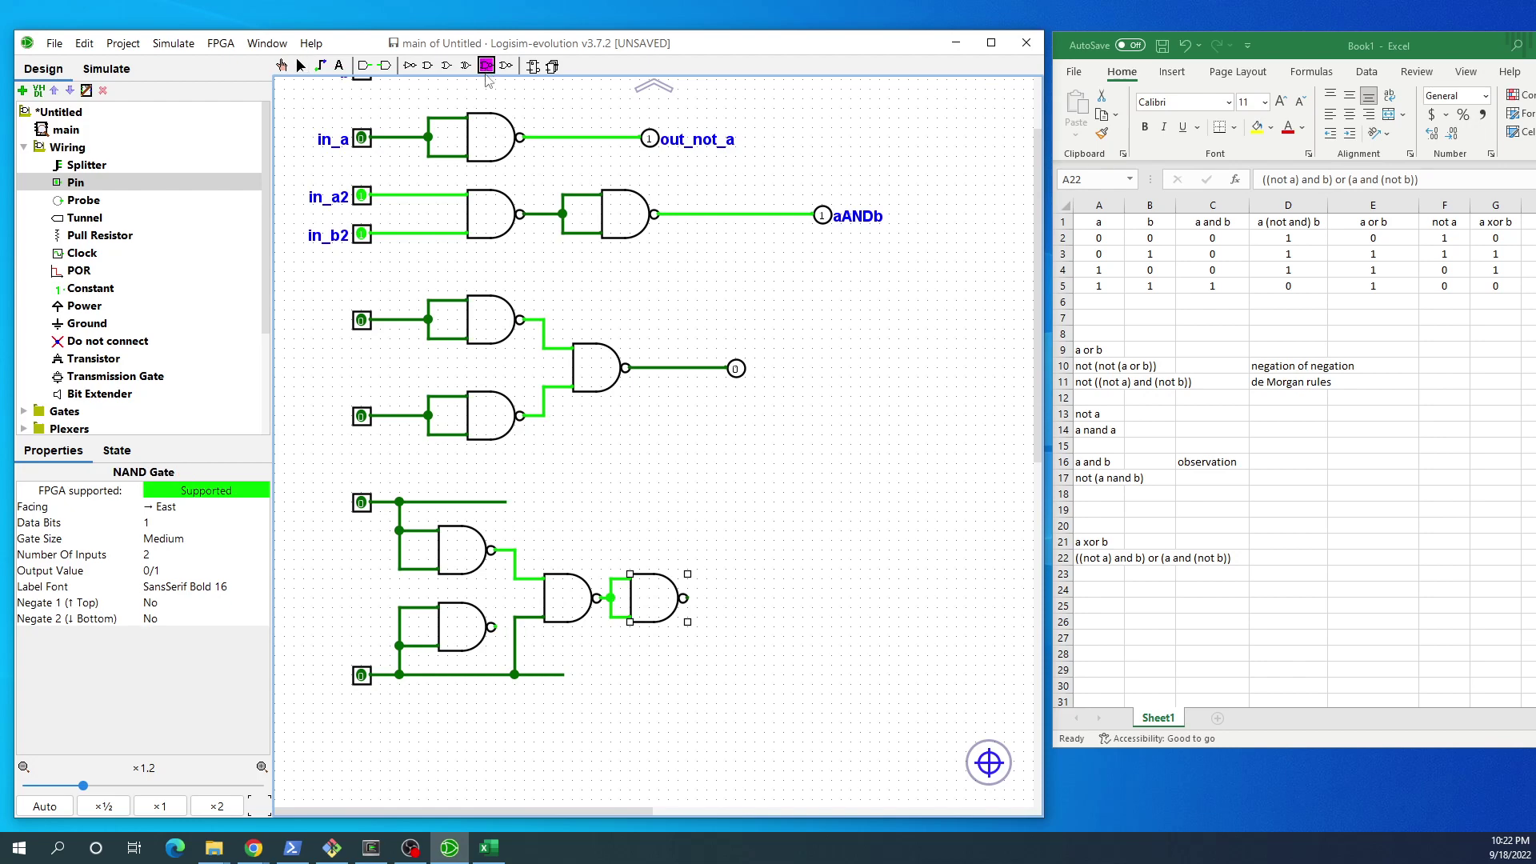
{"action": "left_click", "coordinate": [604, 535]}
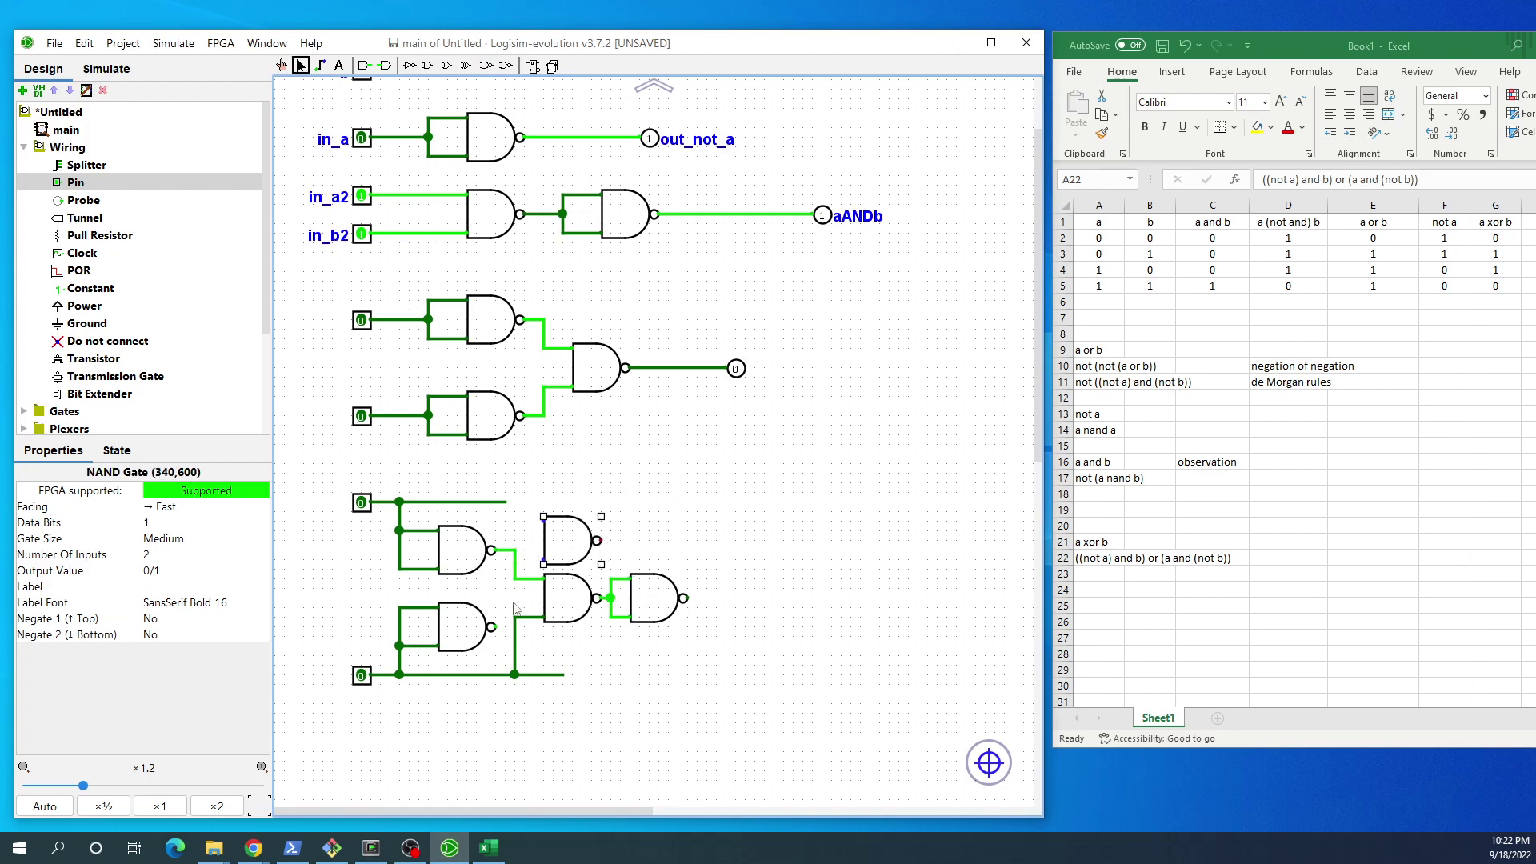
{"action": "mouse_move", "coordinate": [500, 629]}
{"action": "left_mouse_down"}
{"action": "mouse_move", "coordinate": [529, 631]}
{"action": "mouse_move", "coordinate": [538, 550]}
{"action": "mouse_move", "coordinate": [576, 502]}
{"action": "mouse_move", "coordinate": [602, 501]}
{"action": "mouse_move", "coordinate": [526, 516]}
{"action": "mouse_move", "coordinate": [544, 522]}
{"action": "left_mouse_up"}
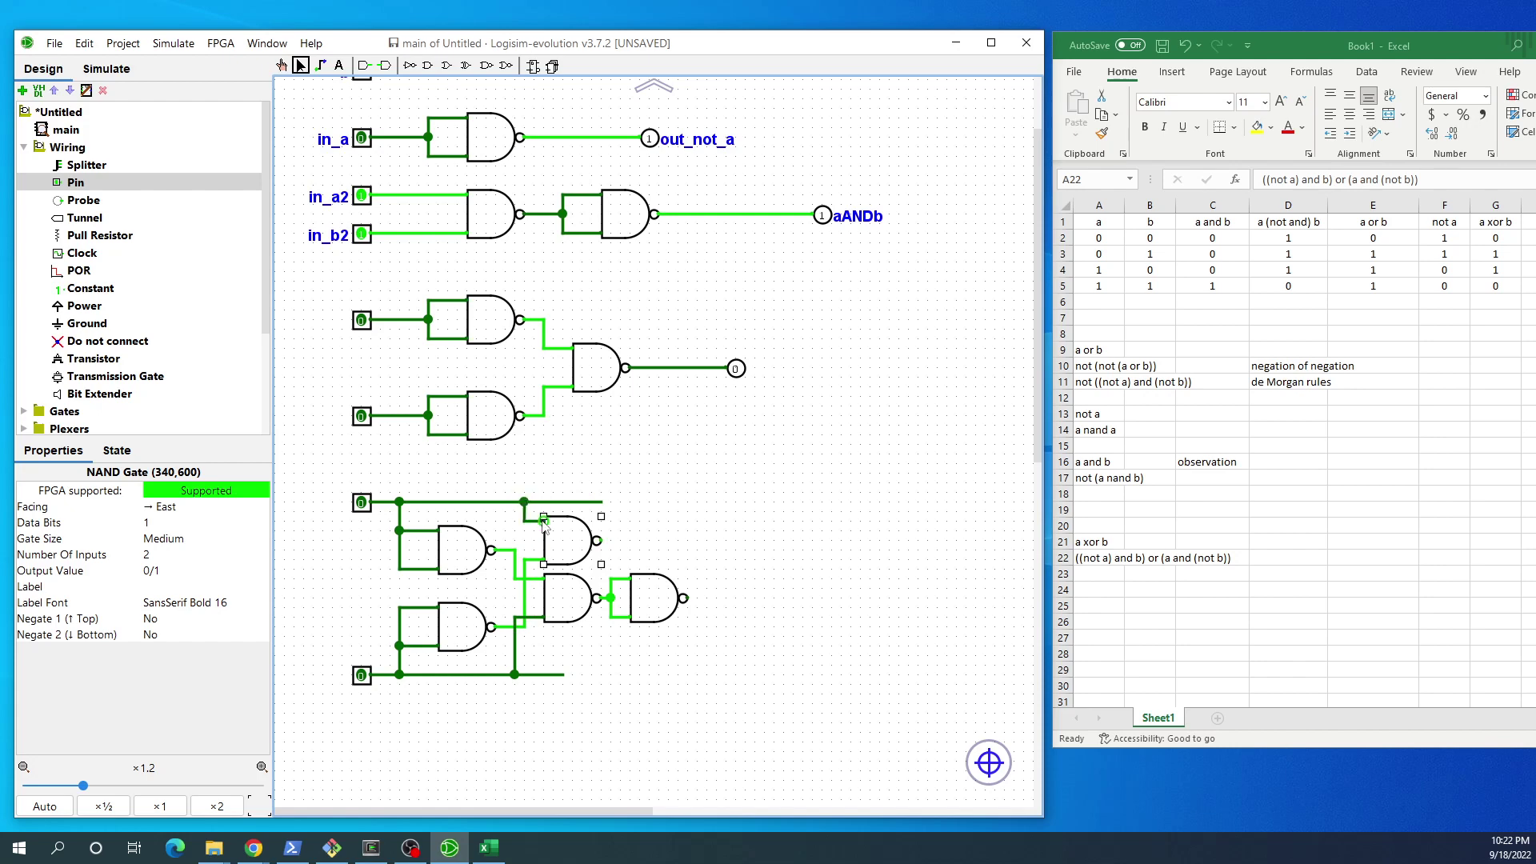
{"action": "left_click", "coordinate": [487, 68]}
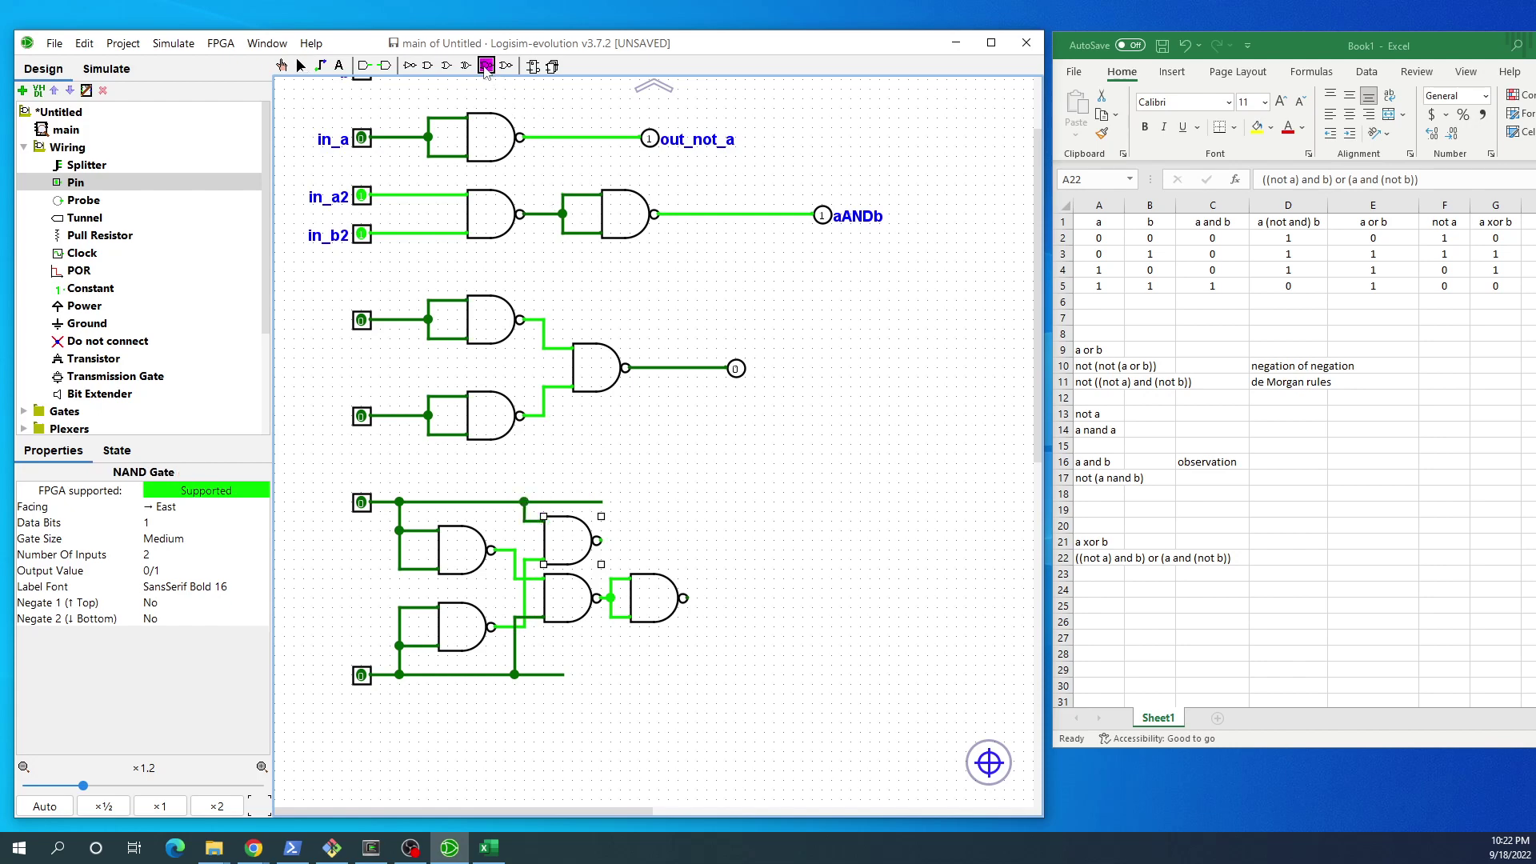
{"action": "left_click", "coordinate": [684, 534]}
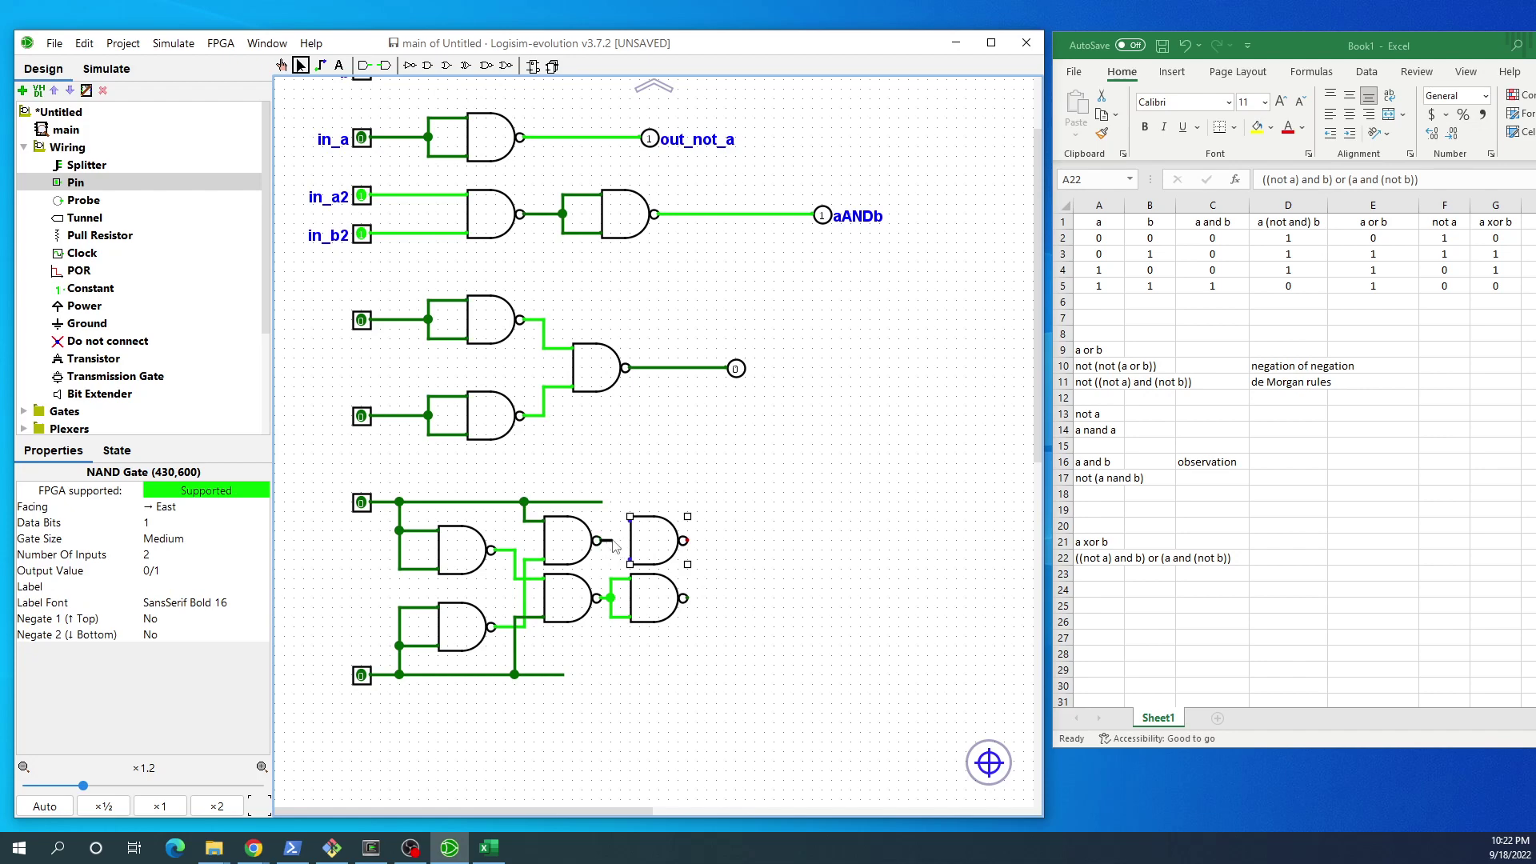
{"action": "mouse_move", "coordinate": [612, 541]}
{"action": "left_mouse_down"}
{"action": "mouse_move", "coordinate": [627, 521]}
{"action": "mouse_move", "coordinate": [630, 559]}
{"action": "left_mouse_up"}
Step: Add a new column of two NAND gates after the XOR branch gates
{"action": "left_click_drag", "start_coordinate": [334, 289], "coordinate": [802, 458]}
{"action": "left_click", "coordinate": [645, 426]}
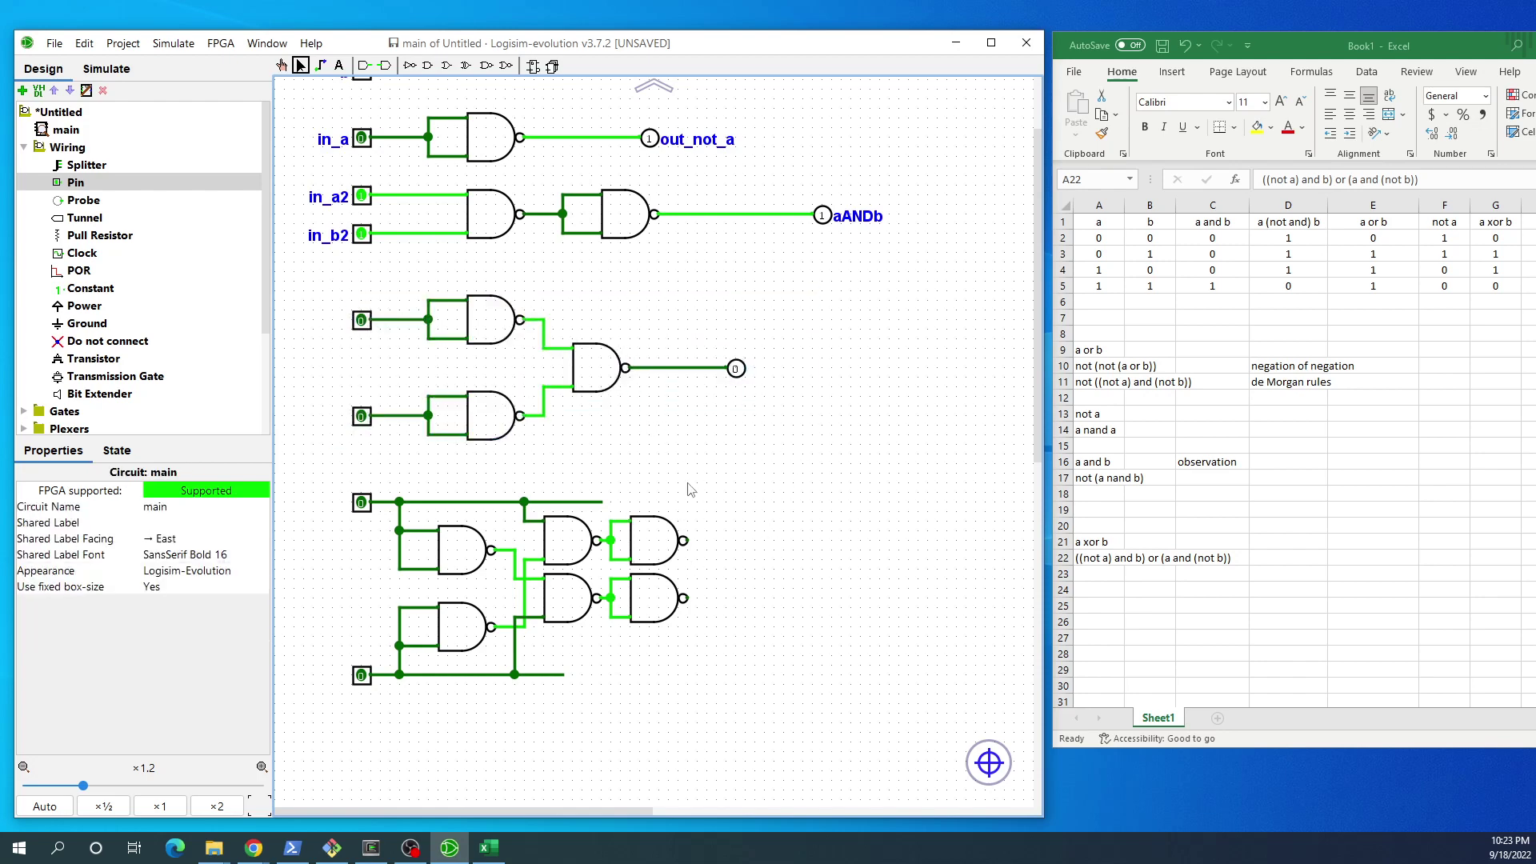
{"action": "left_click", "coordinate": [488, 66]}
{"action": "left_click", "coordinate": [774, 541]}
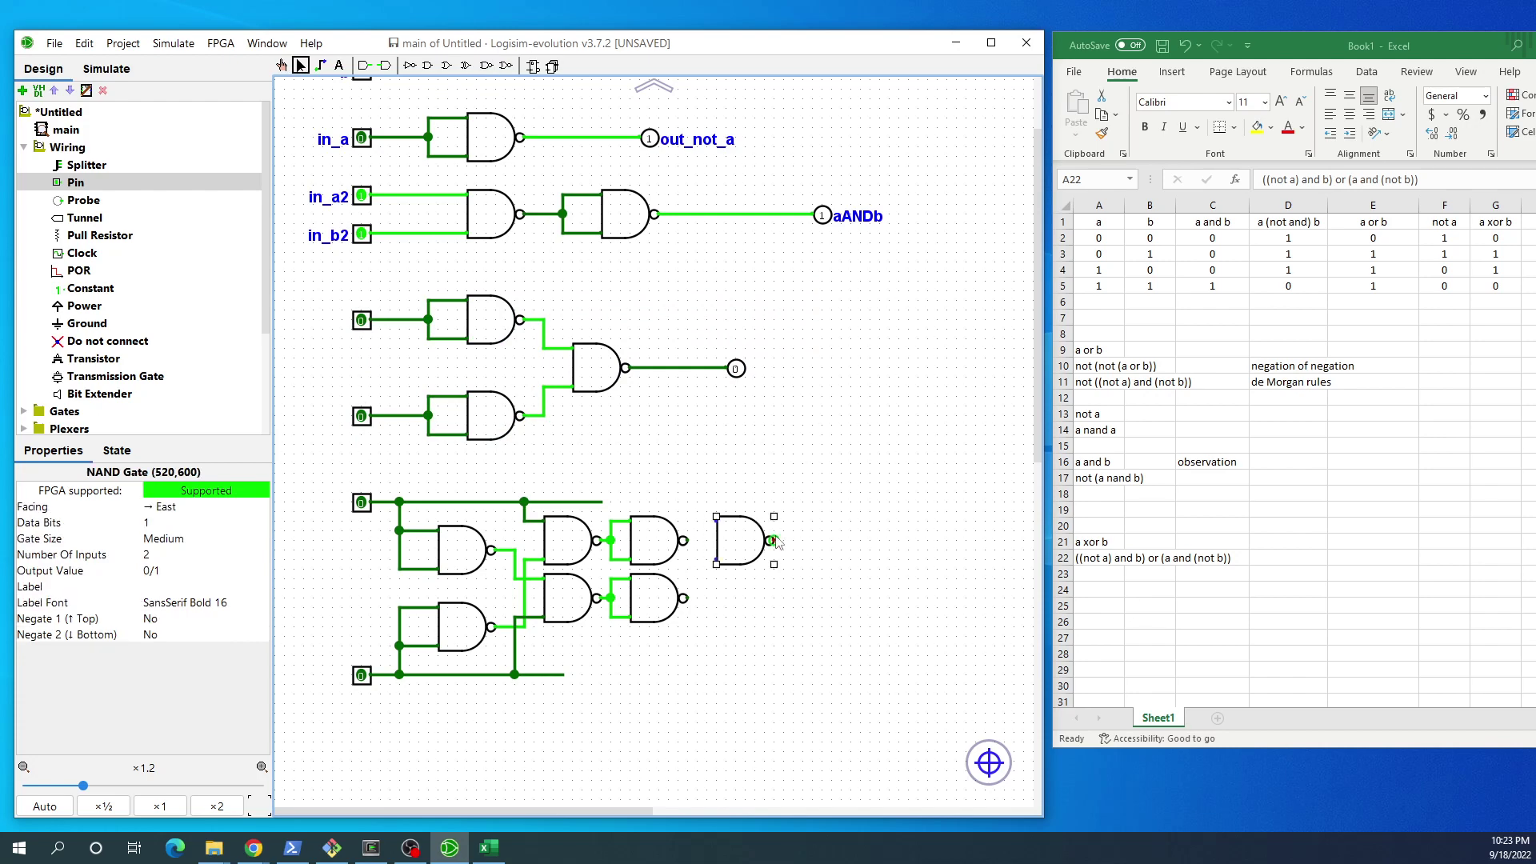
{"action": "mouse_move", "coordinate": [684, 540]}
{"action": "left_mouse_down"}
{"action": "mouse_move", "coordinate": [717, 521]}
{"action": "mouse_move", "coordinate": [703, 560]}
{"action": "mouse_move", "coordinate": [717, 559]}
{"action": "left_mouse_up"}
{"action": "left_click", "coordinate": [487, 66]}
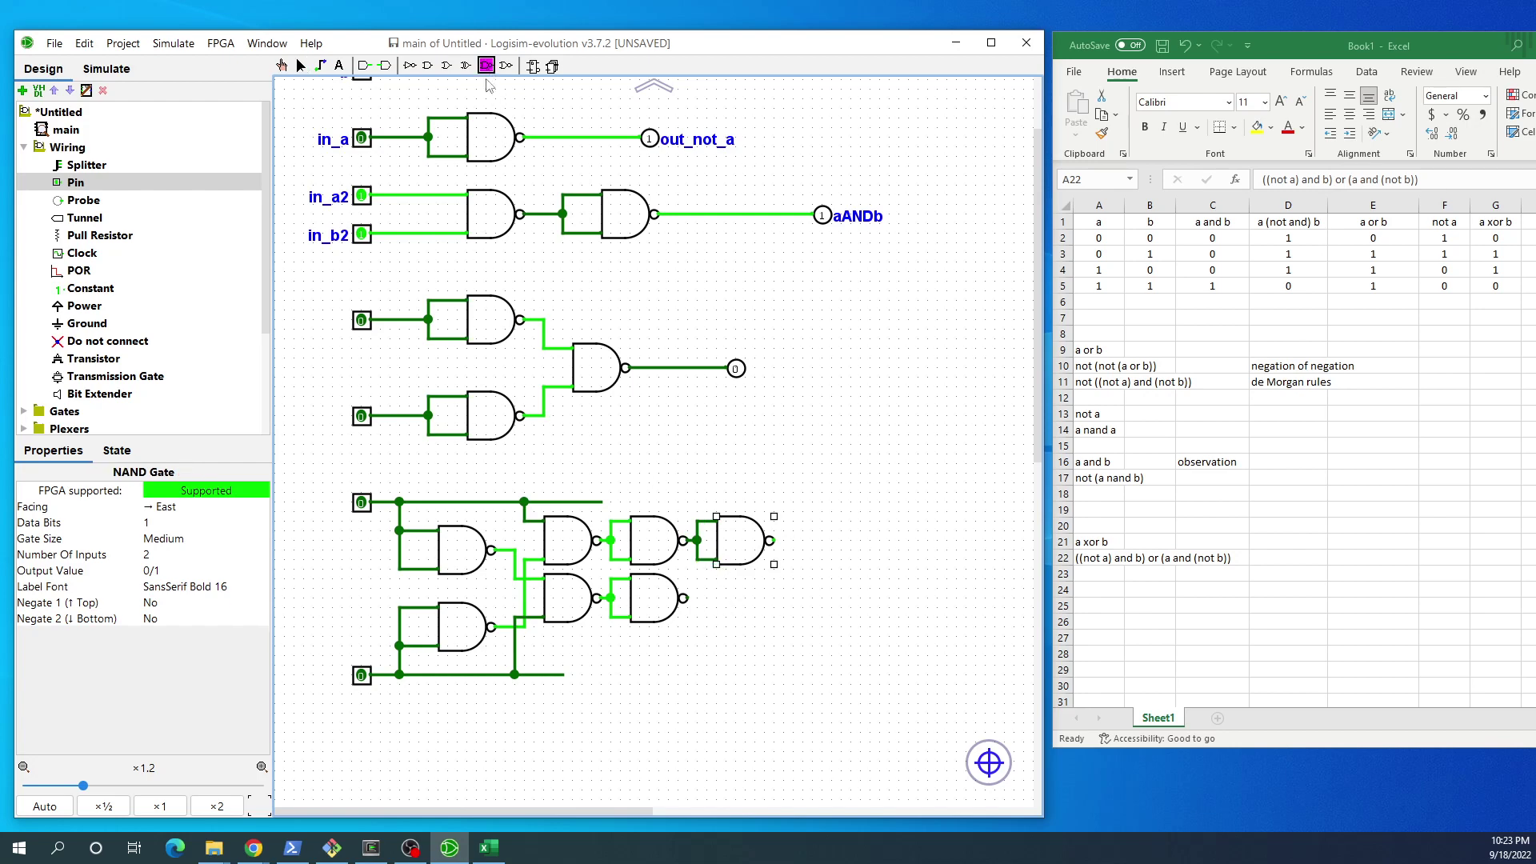
{"action": "left_click", "coordinate": [772, 610]}
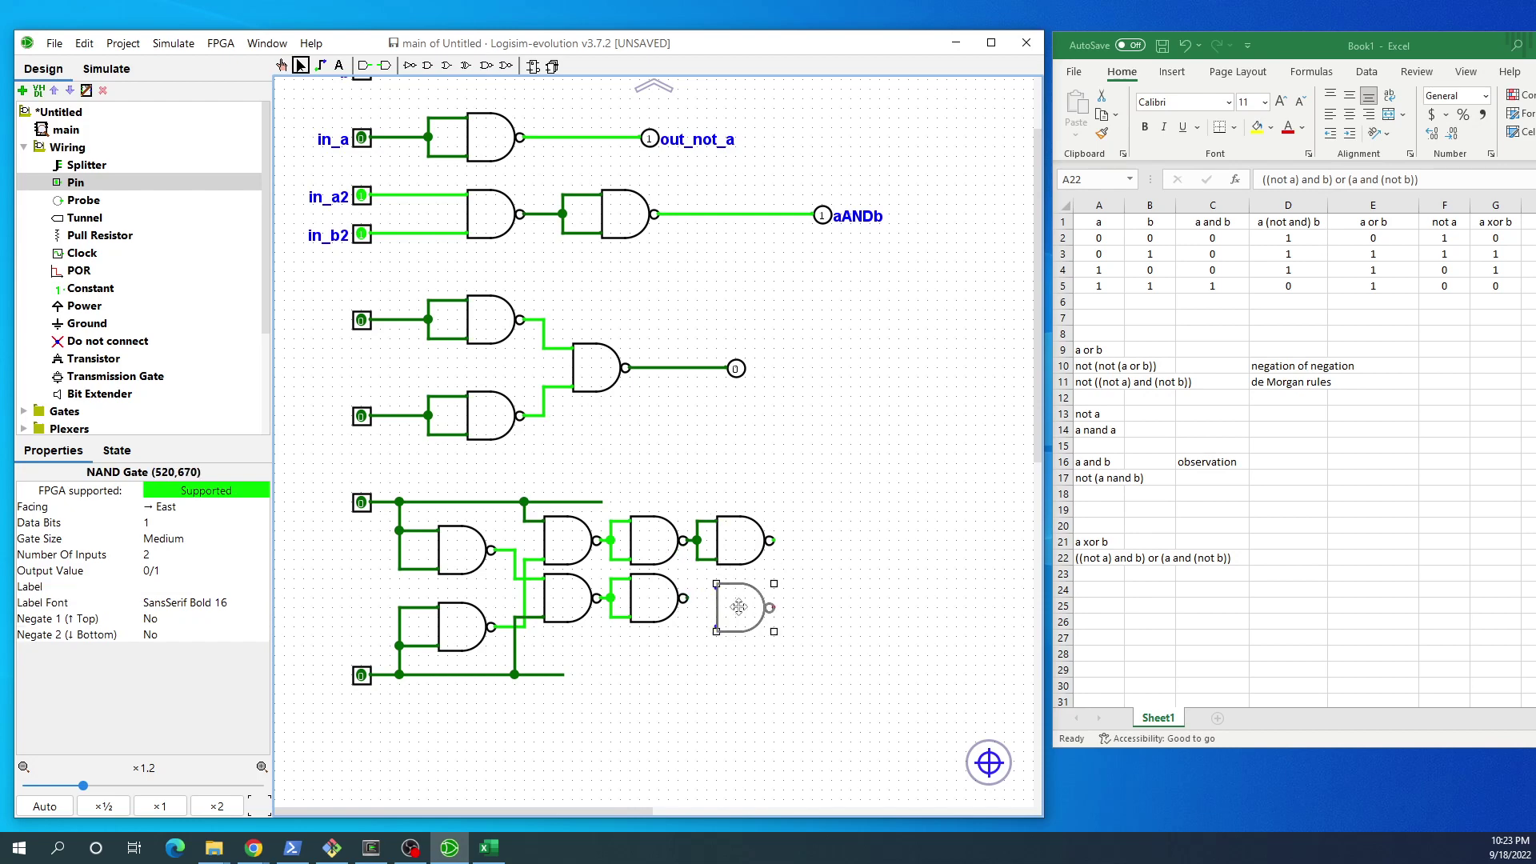
{"action": "mouse_move", "coordinate": [740, 617]}
{"action": "left_mouse_down"}
{"action": "mouse_move", "coordinate": [696, 601]}
{"action": "mouse_move", "coordinate": [715, 578]}
{"action": "mouse_move", "coordinate": [717, 617]}
{"action": "left_mouse_up"}
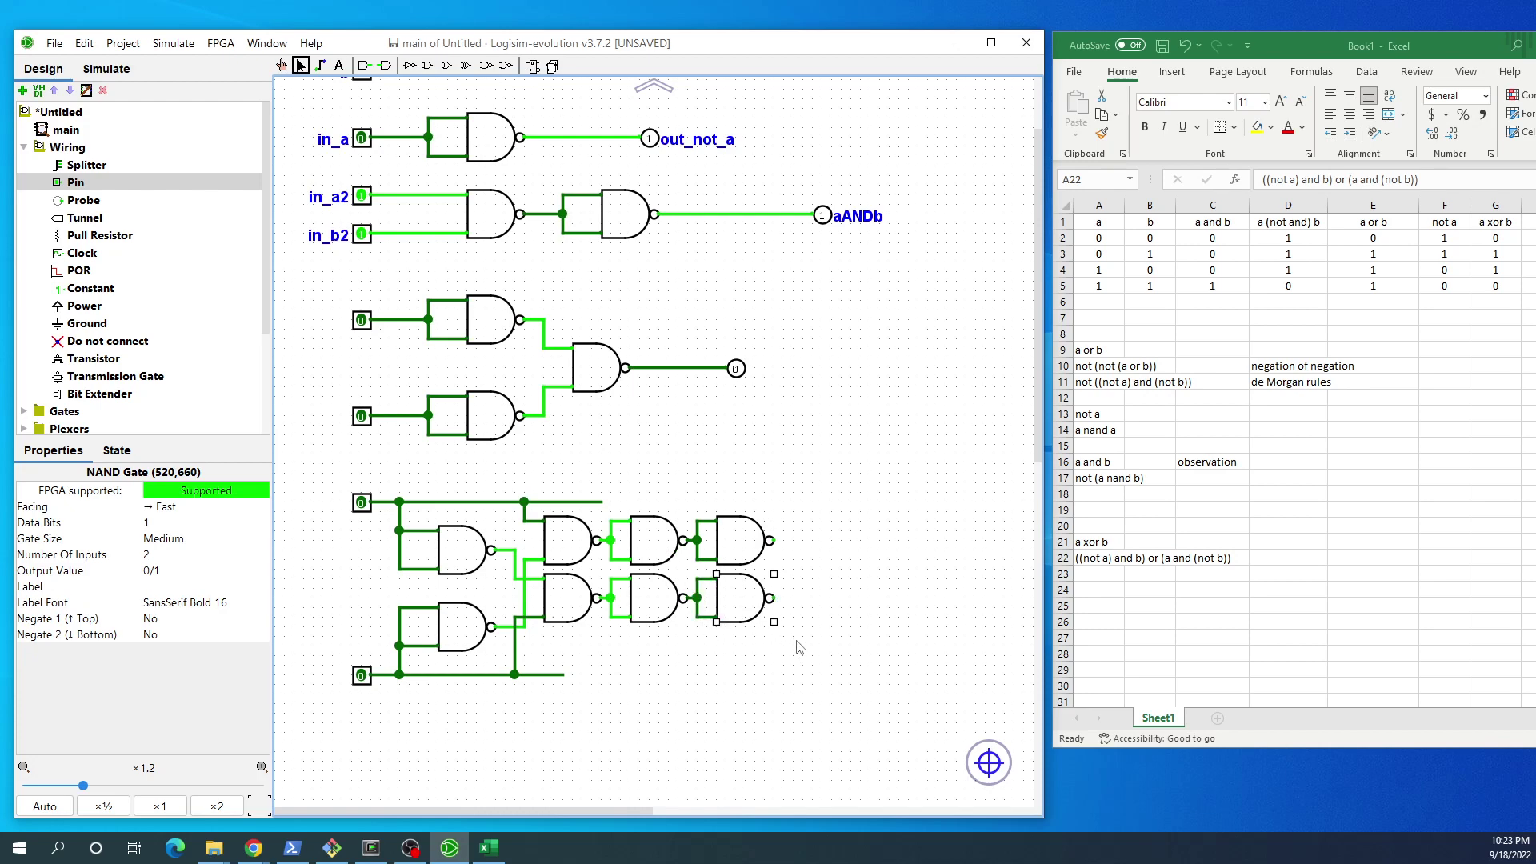
Step: Place a final NAND gate and wire both column outputs into its inputs
{"action": "left_click", "coordinate": [588, 382]}
{"action": "left_click", "coordinate": [486, 65]}
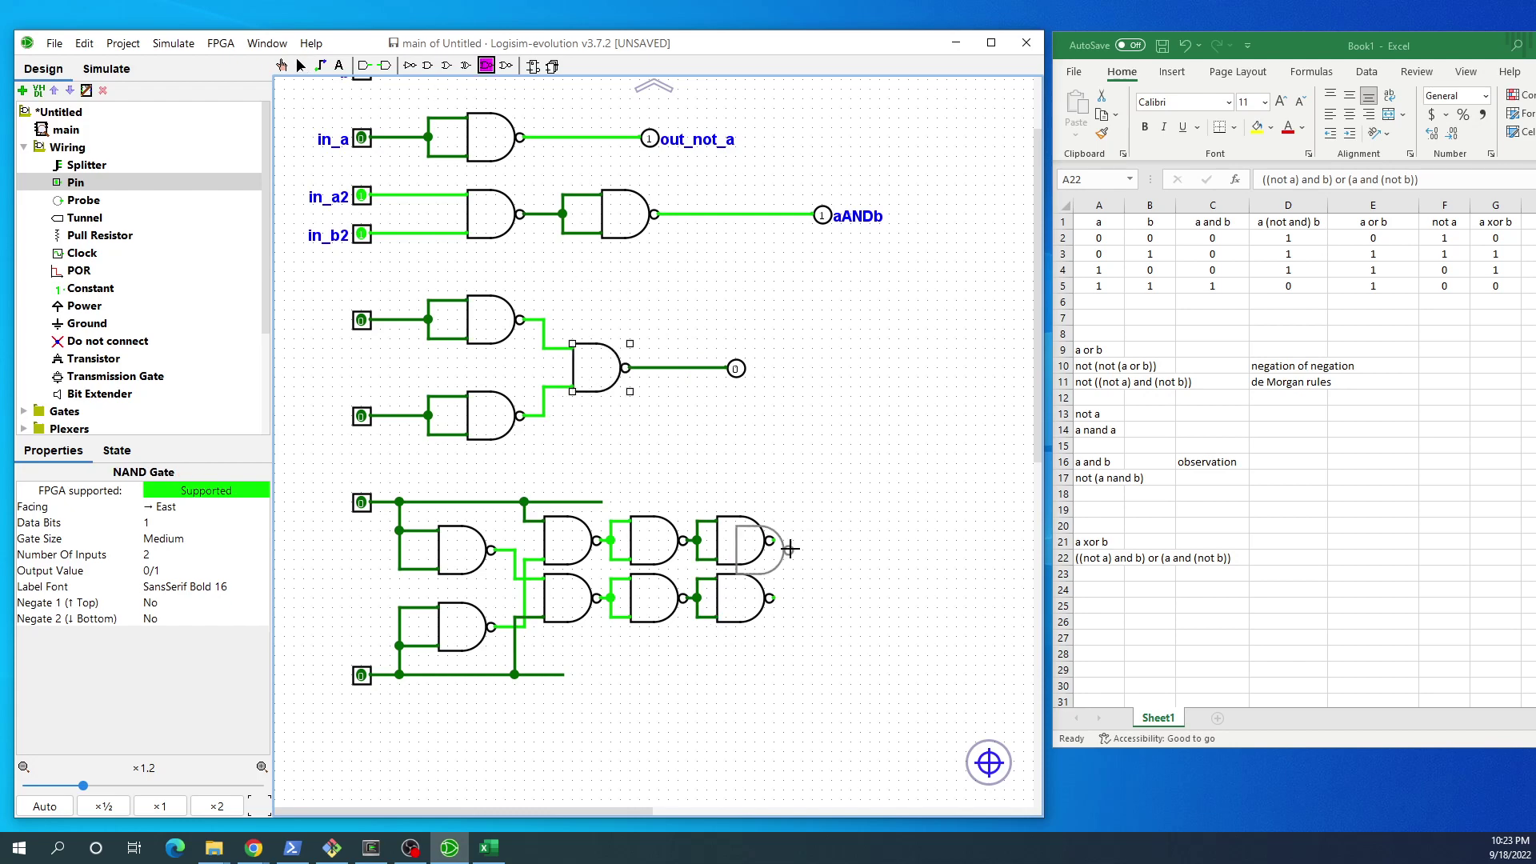
{"action": "left_click", "coordinate": [866, 570]}
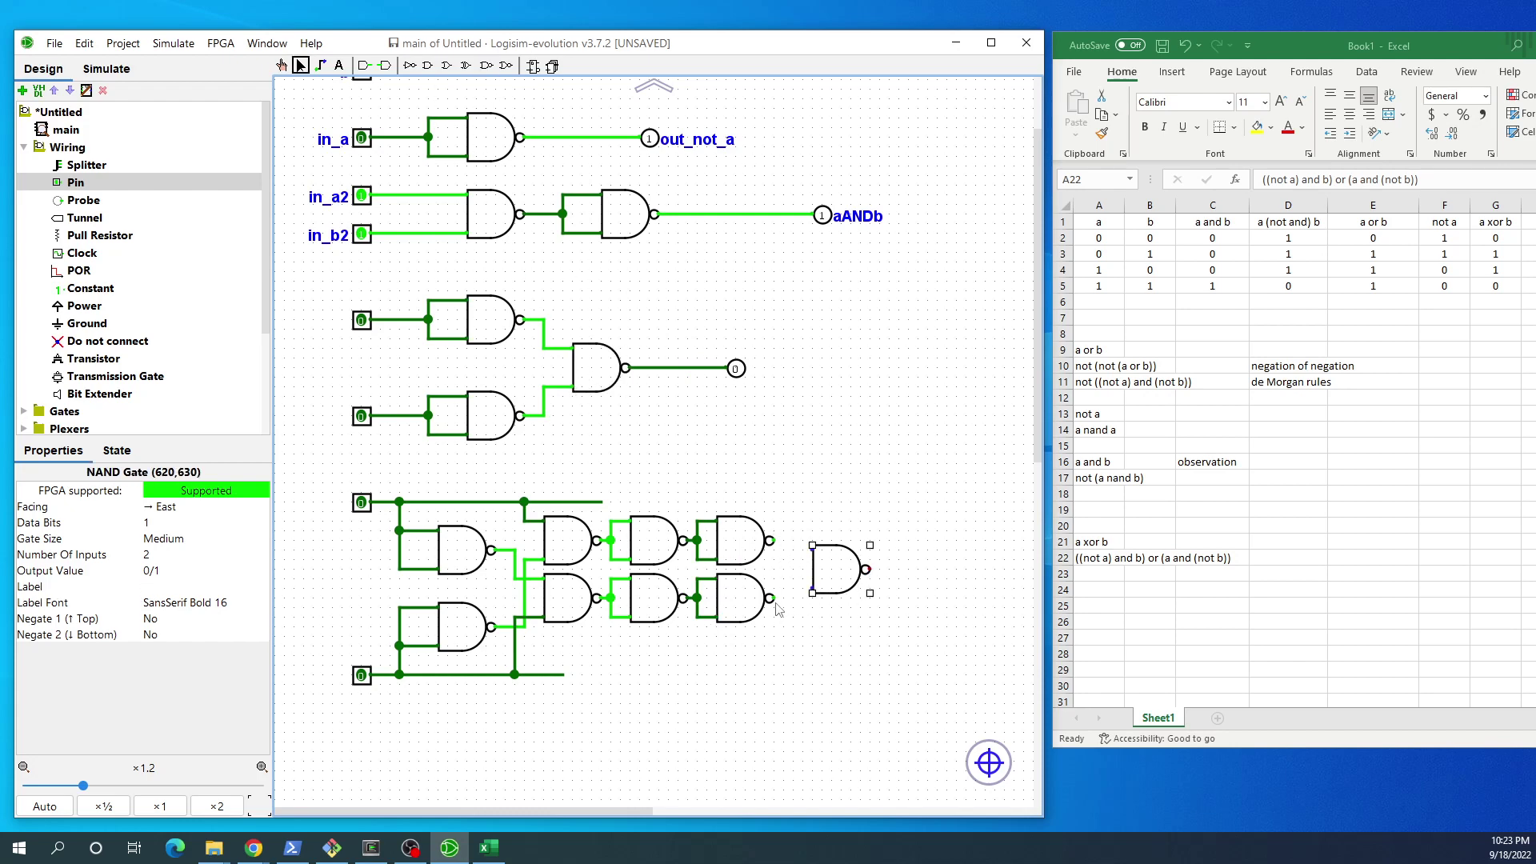
{"action": "left_click_drag", "start_coordinate": [771, 599], "coordinate": [812, 593]}
{"action": "left_click_drag", "start_coordinate": [770, 541], "coordinate": [813, 548]}
Step: Add a west-facing output pin wired to the final NAND gate's output
{"action": "left_click", "coordinate": [76, 186]}
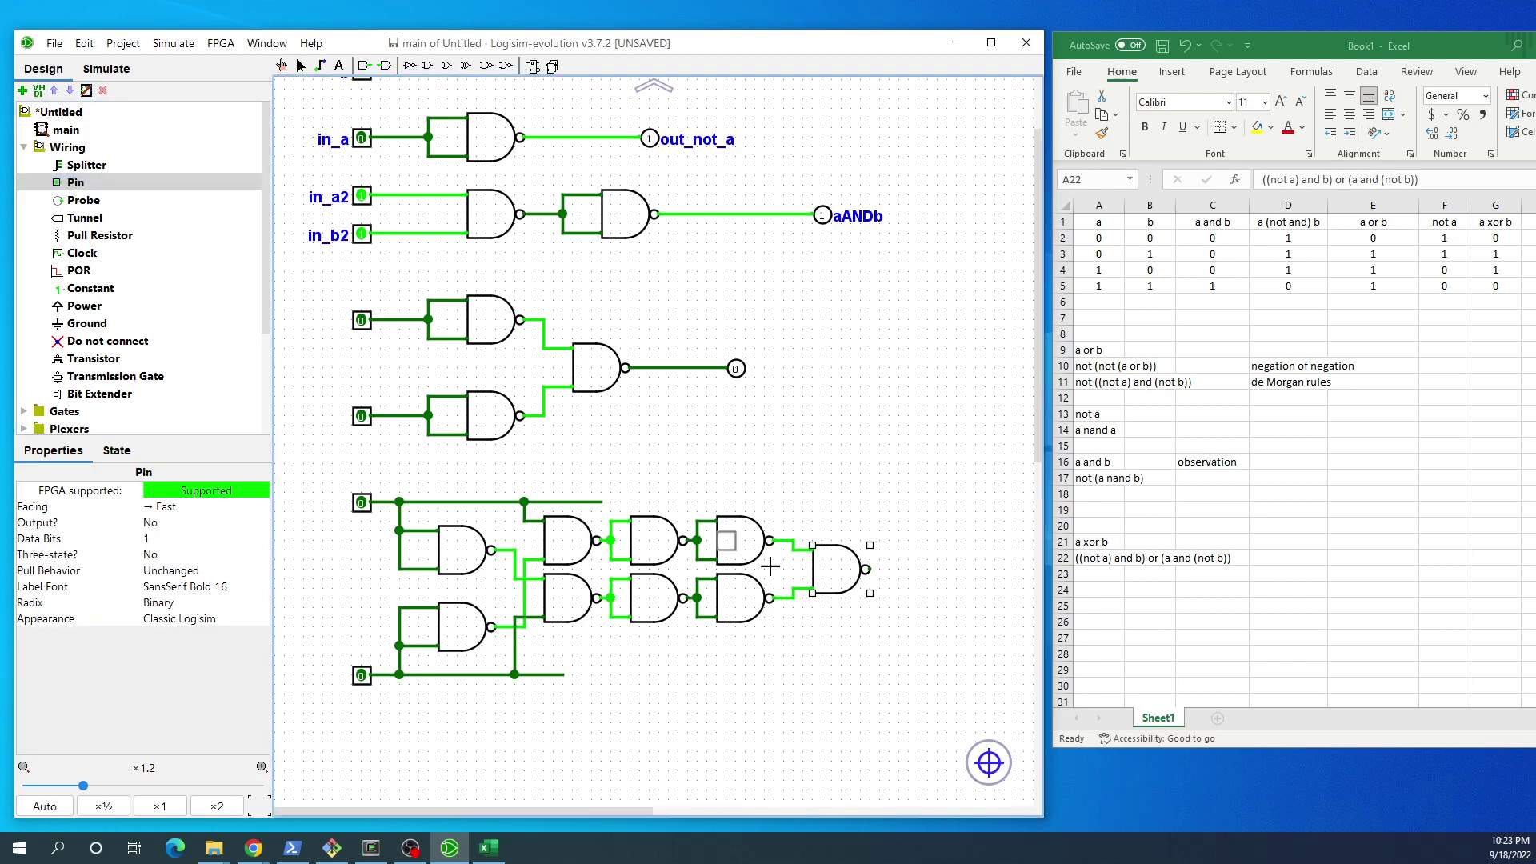
{"action": "left_click", "coordinate": [941, 569]}
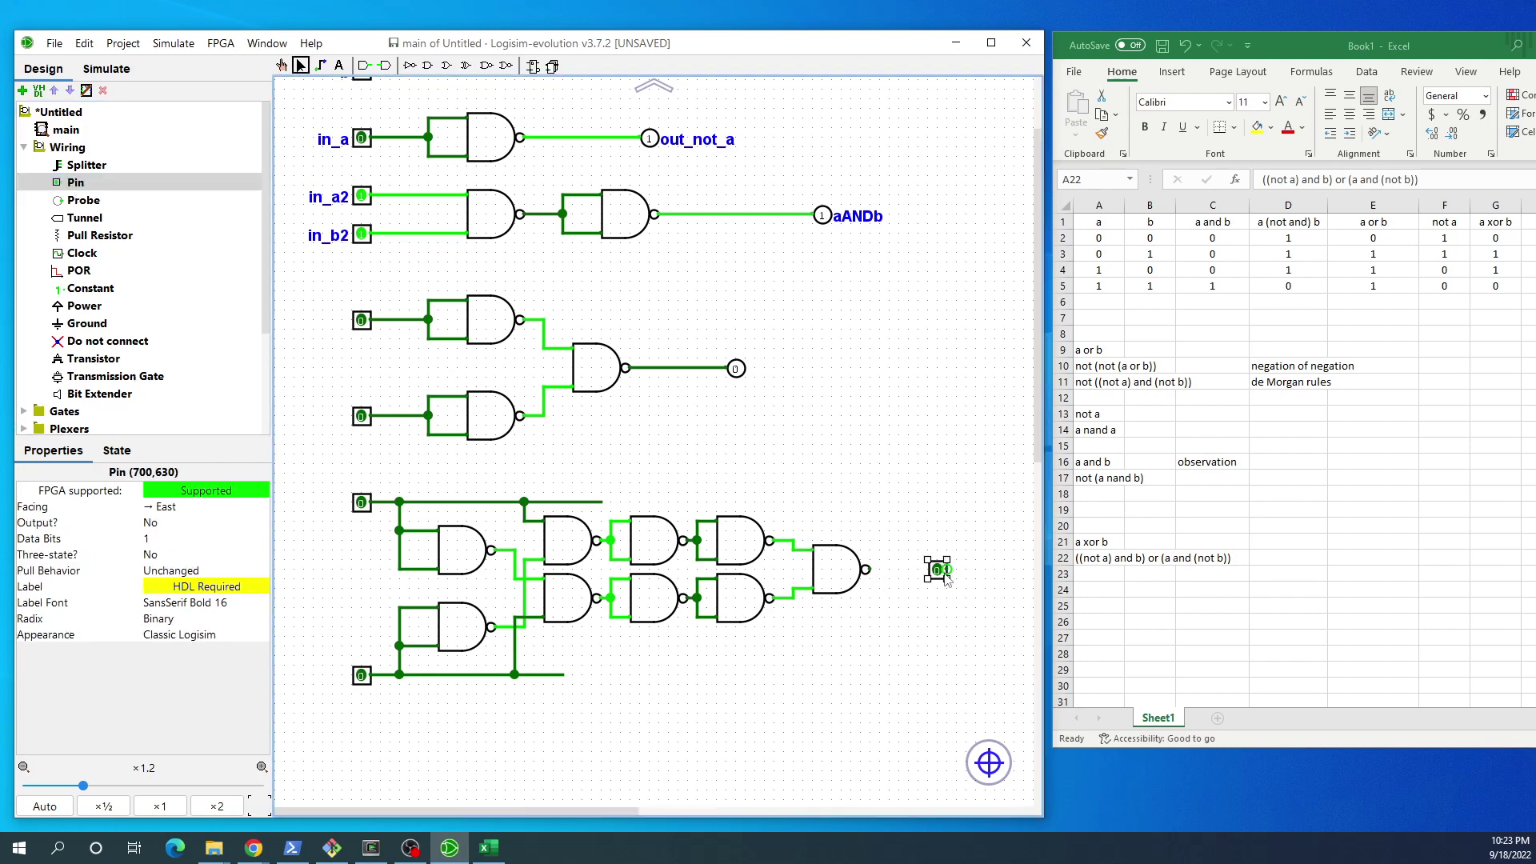
{"action": "left_click", "coordinate": [154, 507]}
{"action": "left_click", "coordinate": [173, 593]}
{"action": "left_click", "coordinate": [163, 524]}
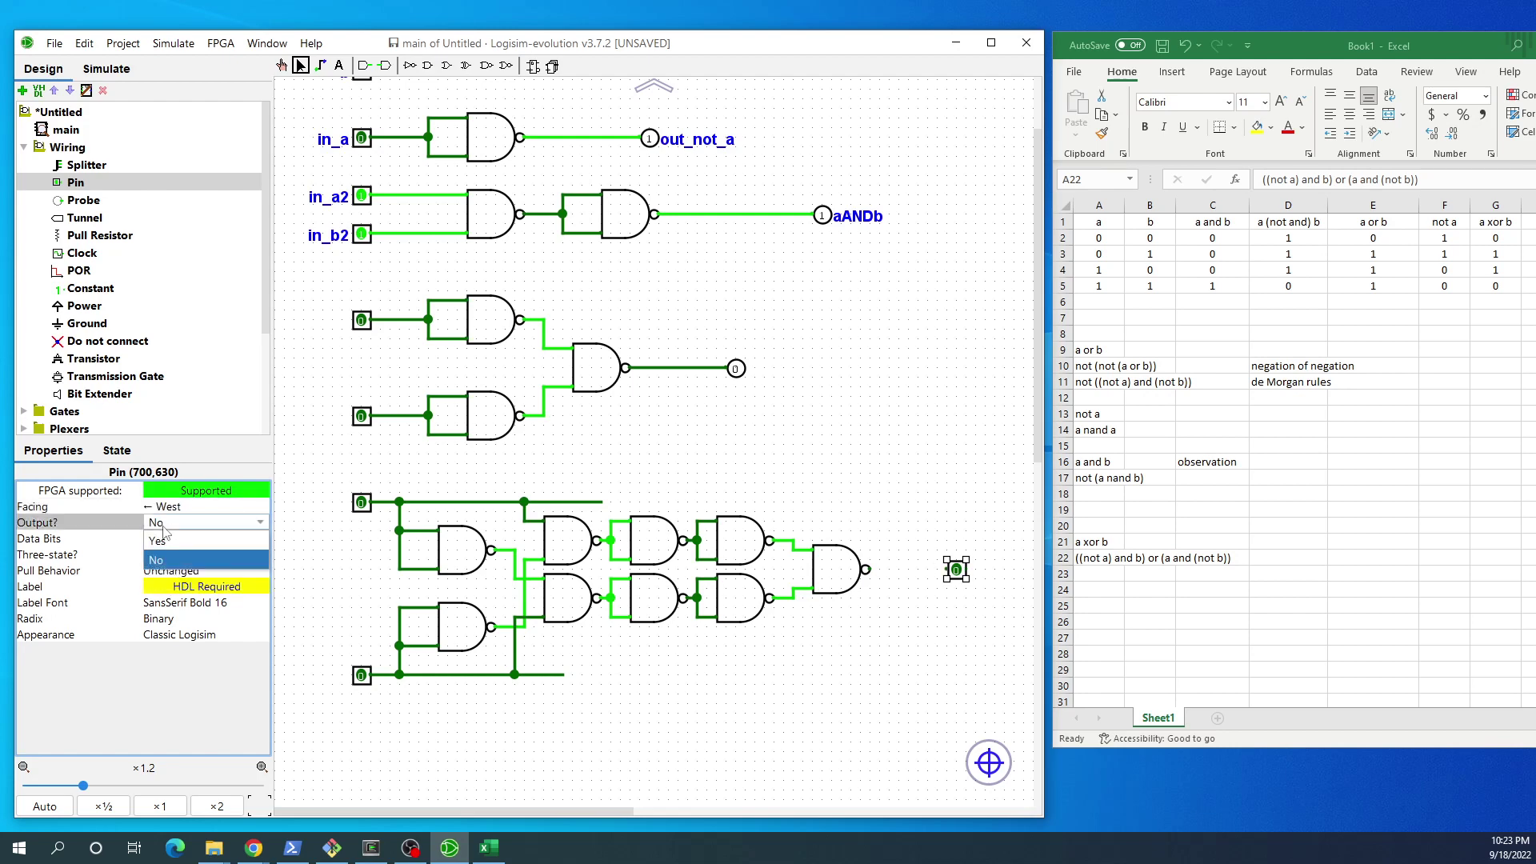
{"action": "left_click", "coordinate": [160, 541]}
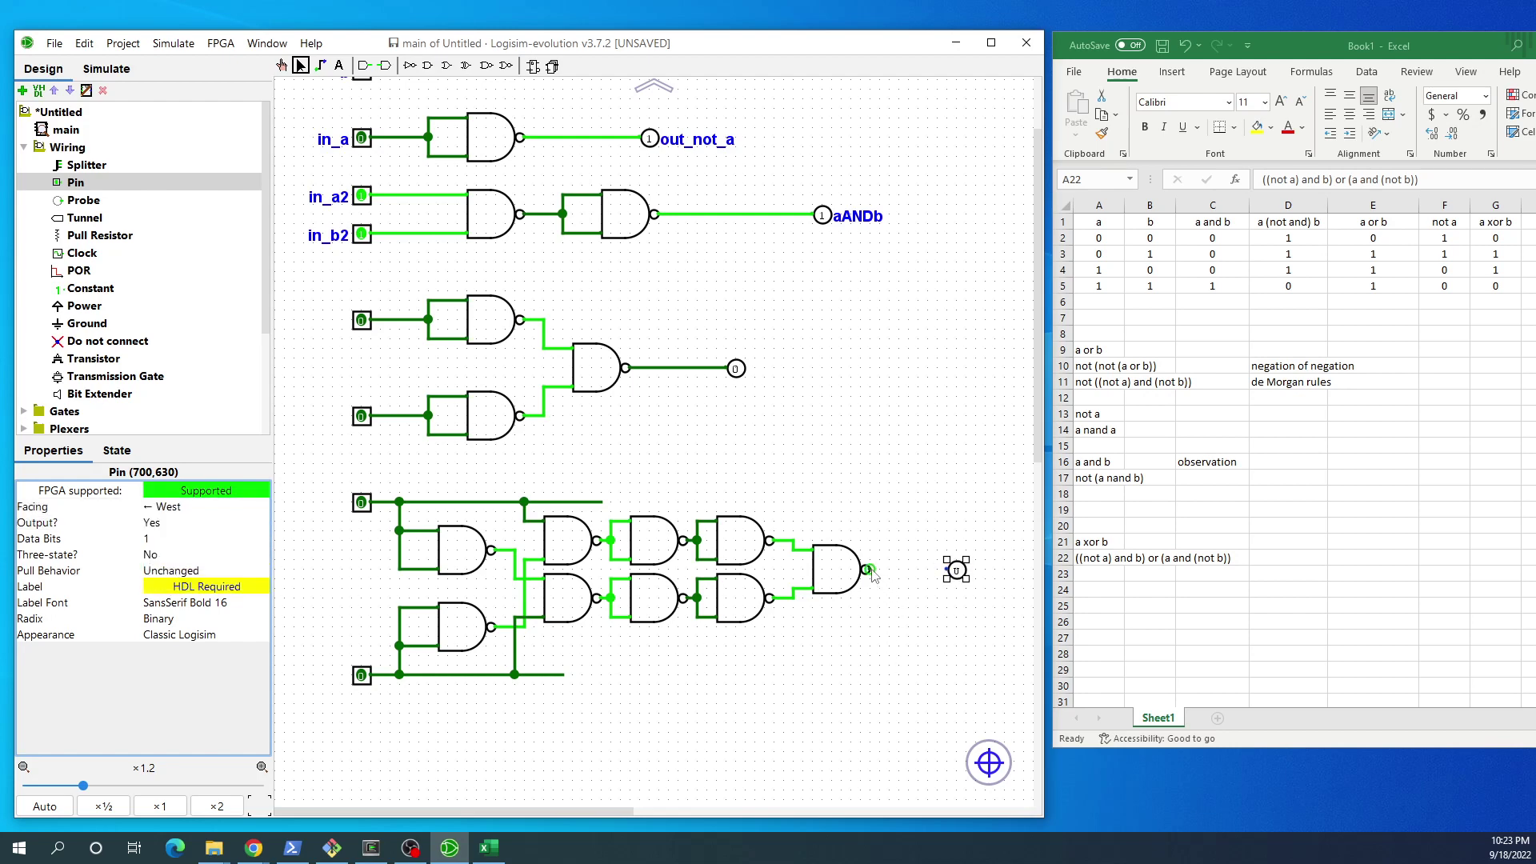
{"action": "left_click_drag", "start_coordinate": [869, 570], "coordinate": [949, 569]}
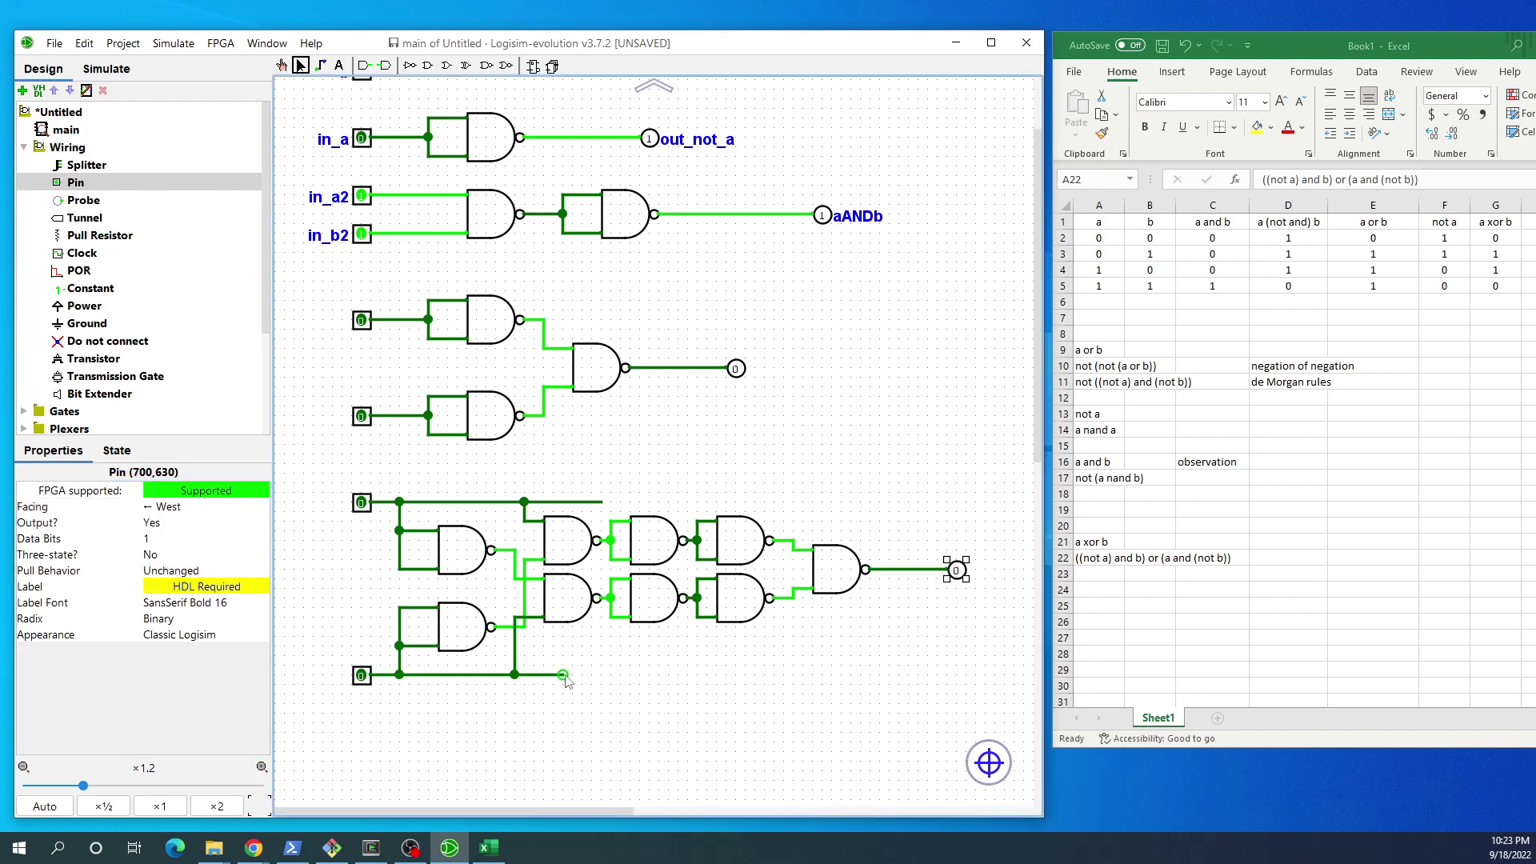
Step: Trim the dangling stubs on the bottom and top input wires
{"action": "left_click_drag", "start_coordinate": [564, 676], "coordinate": [516, 680]}
{"action": "left_click_drag", "start_coordinate": [602, 503], "coordinate": [528, 510]}
{"action": "left_click", "coordinate": [281, 65]}
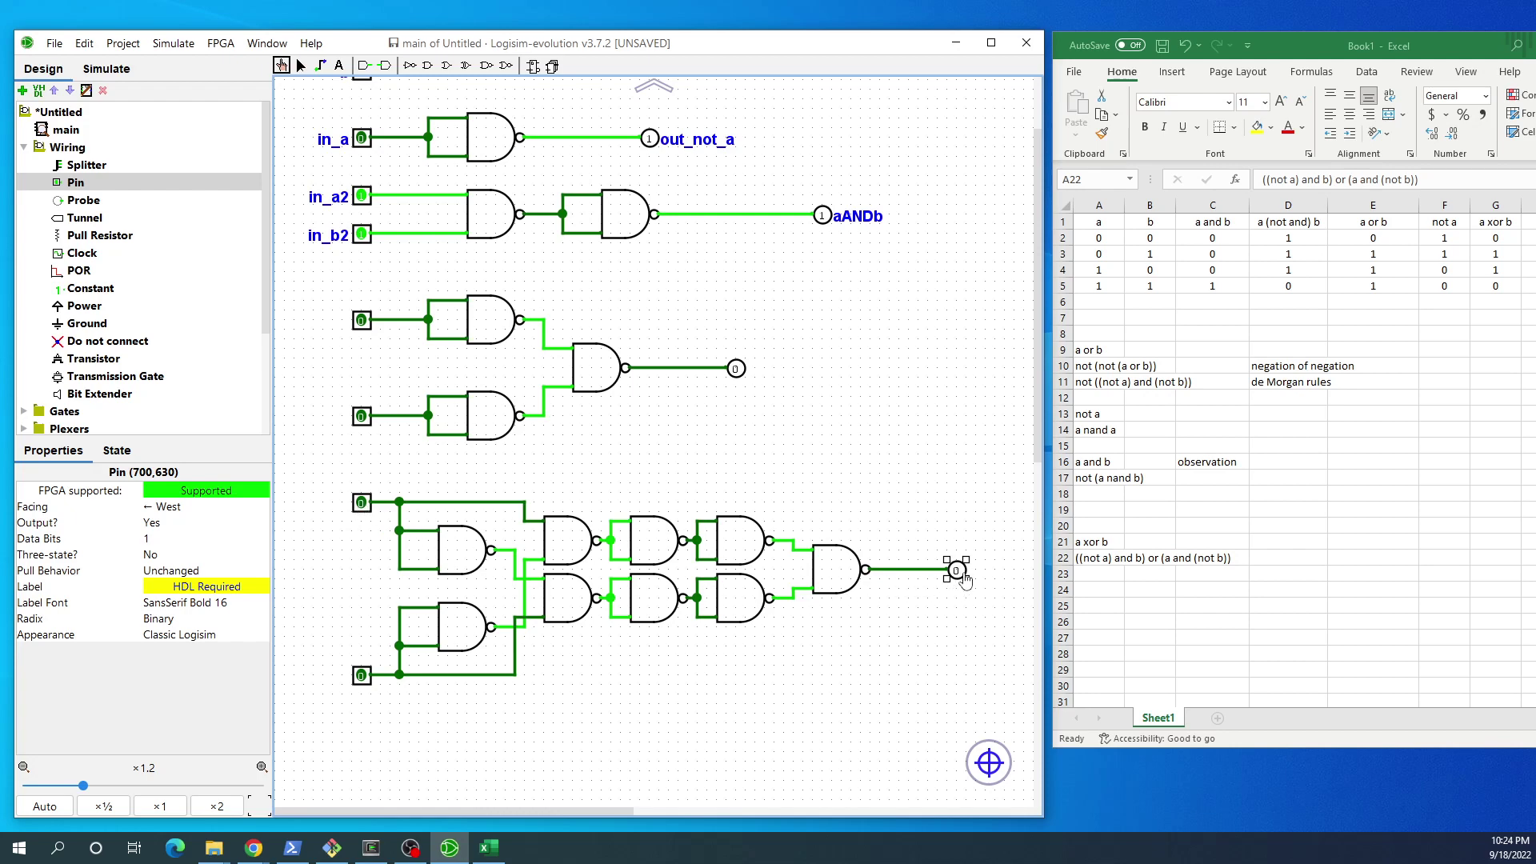
Step: Set a to 1, then b to 1, then a back to 0, leaving the XOR output at 1
{"action": "left_click", "coordinate": [361, 504]}
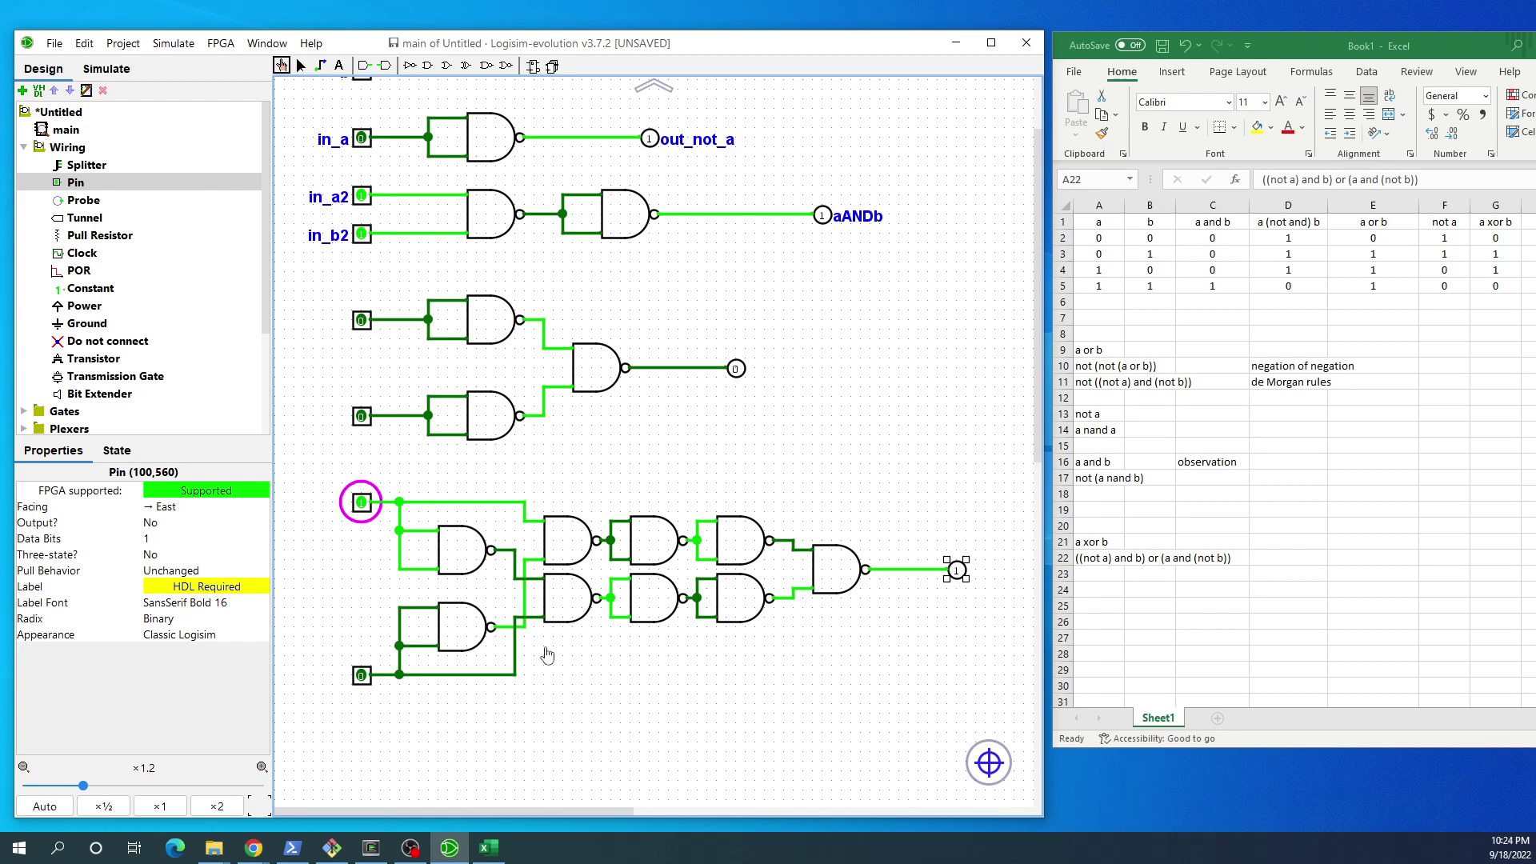
{"action": "left_click", "coordinate": [361, 677]}
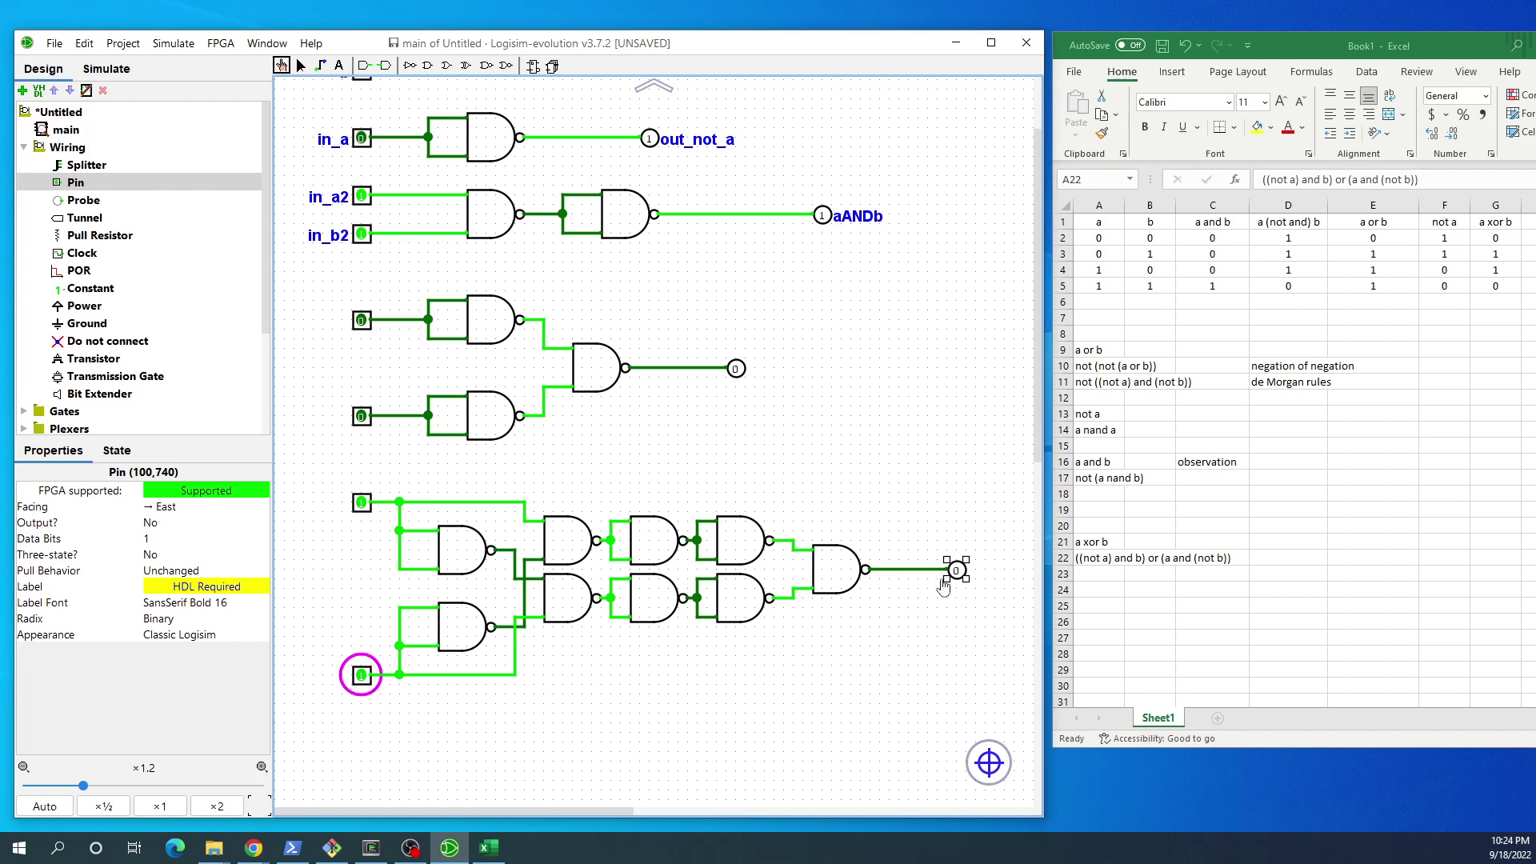
{"action": "left_click", "coordinate": [361, 504]}
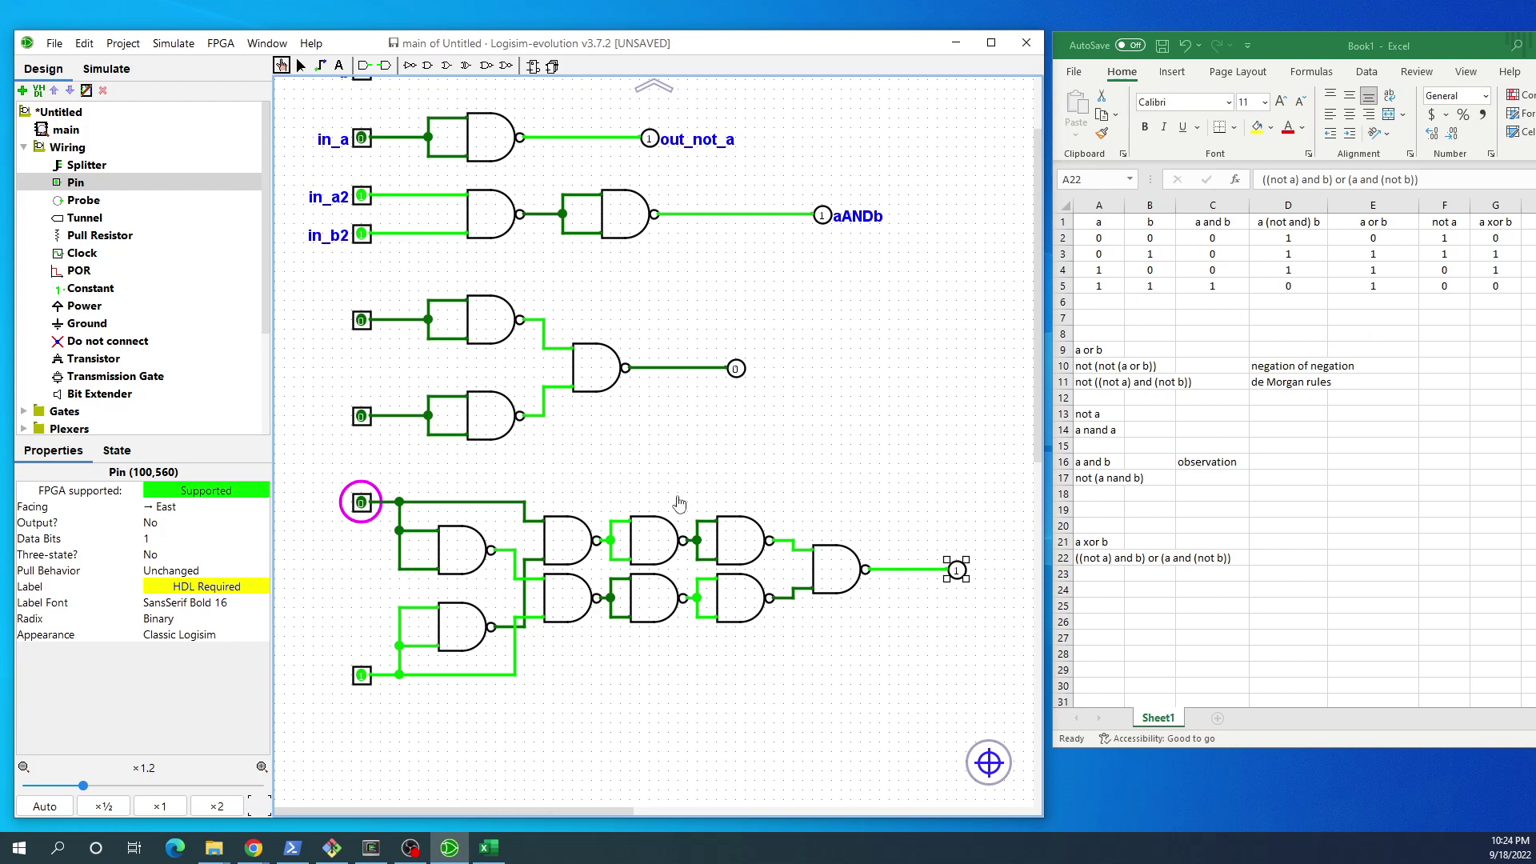
Step: Select the four redundant NAND gates in the XOR circuit and delete them
{"action": "left_click", "coordinate": [301, 67]}
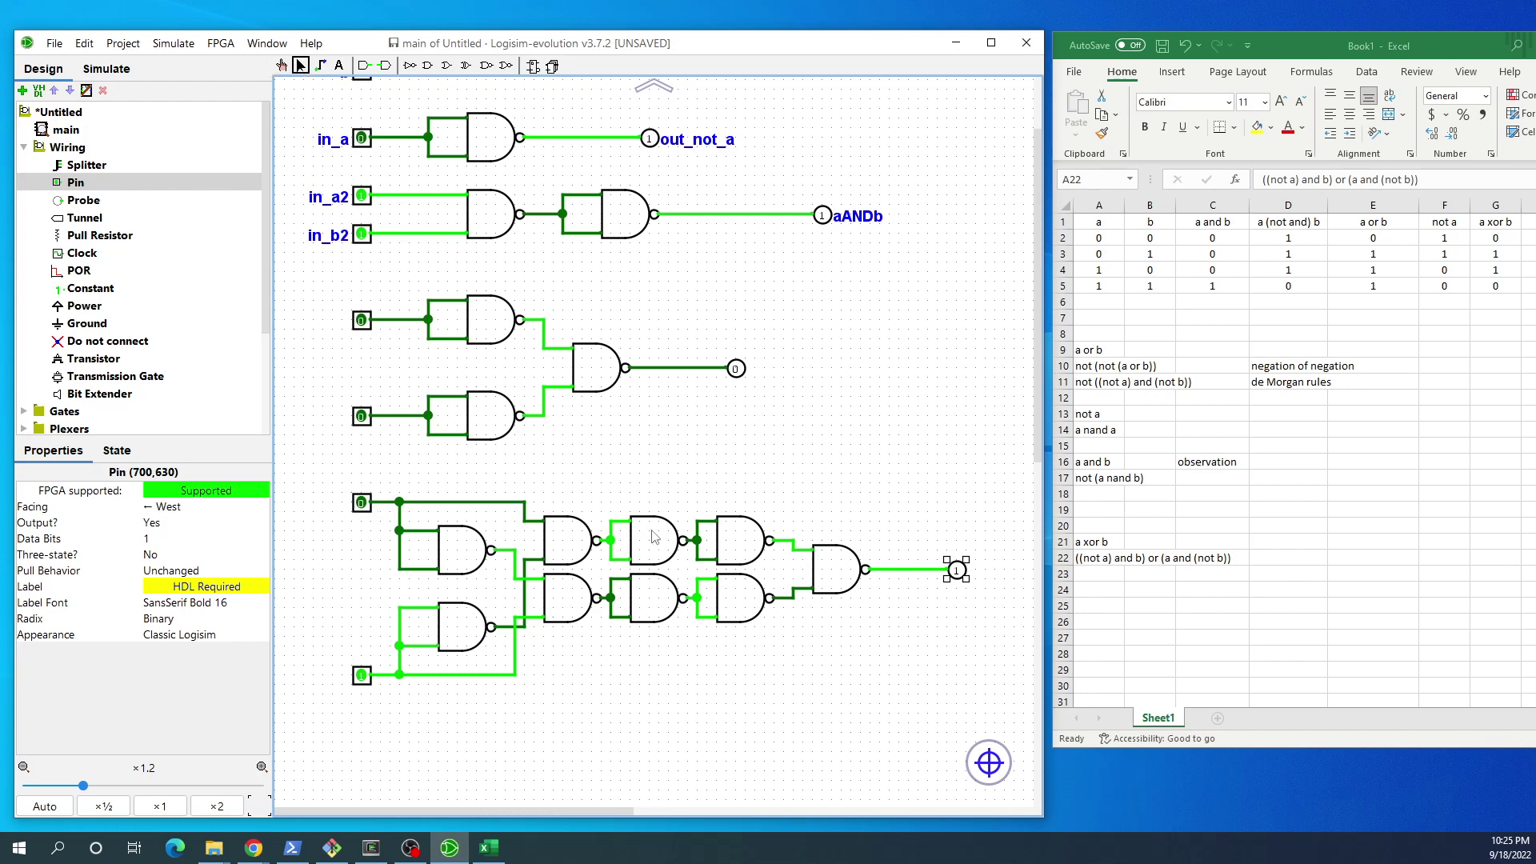
{"action": "left_click_drag", "start_coordinate": [603, 467], "coordinate": [796, 588]}
{"action": "left_click", "coordinate": [784, 667]}
{"action": "left_click_drag", "start_coordinate": [803, 679], "coordinate": [598, 572]}
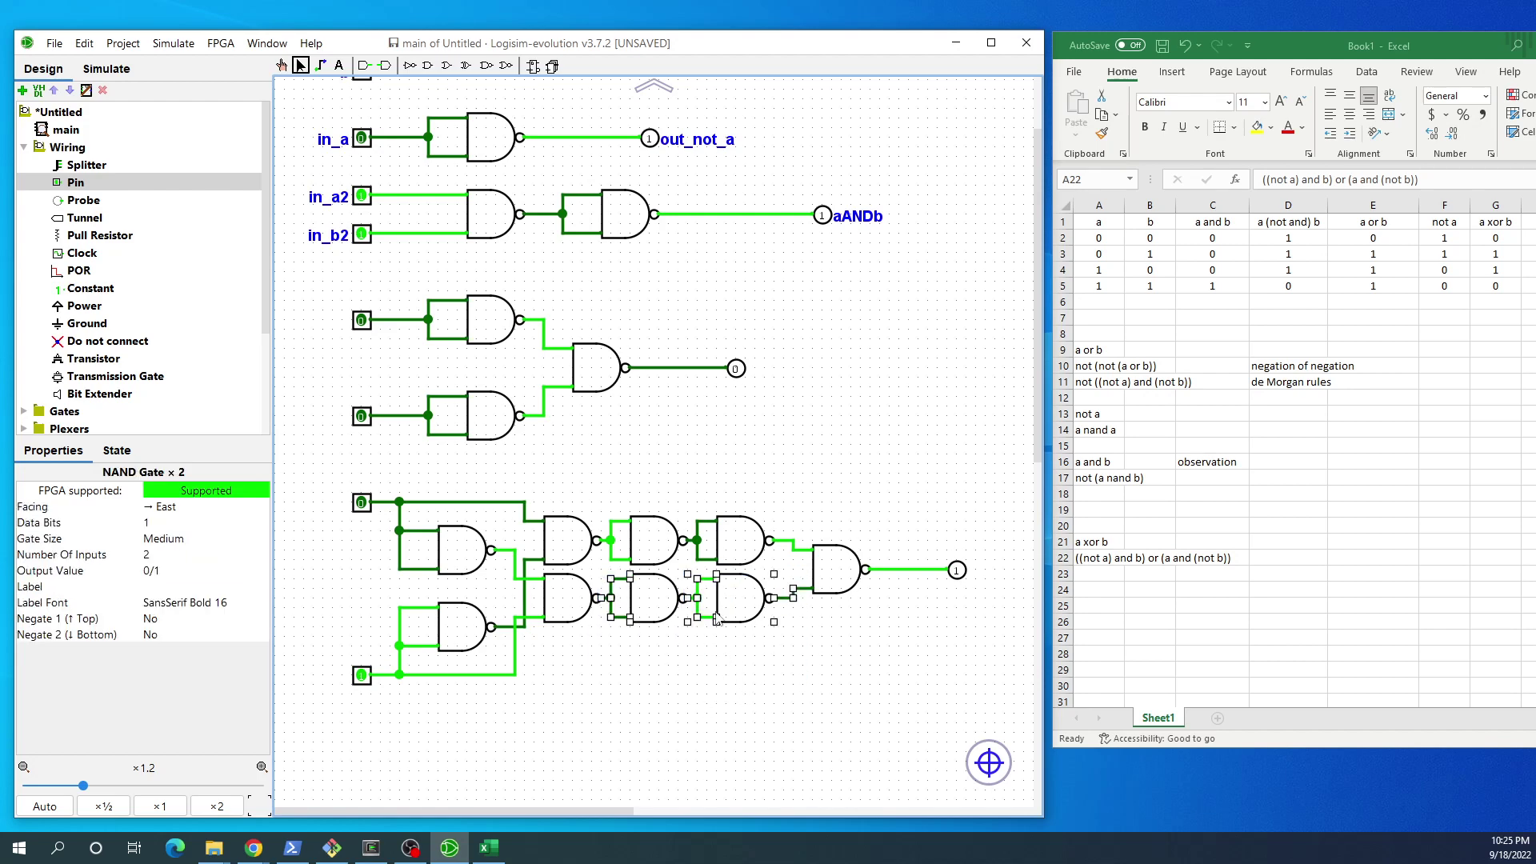
{"action": "left_click", "coordinate": [735, 673]}
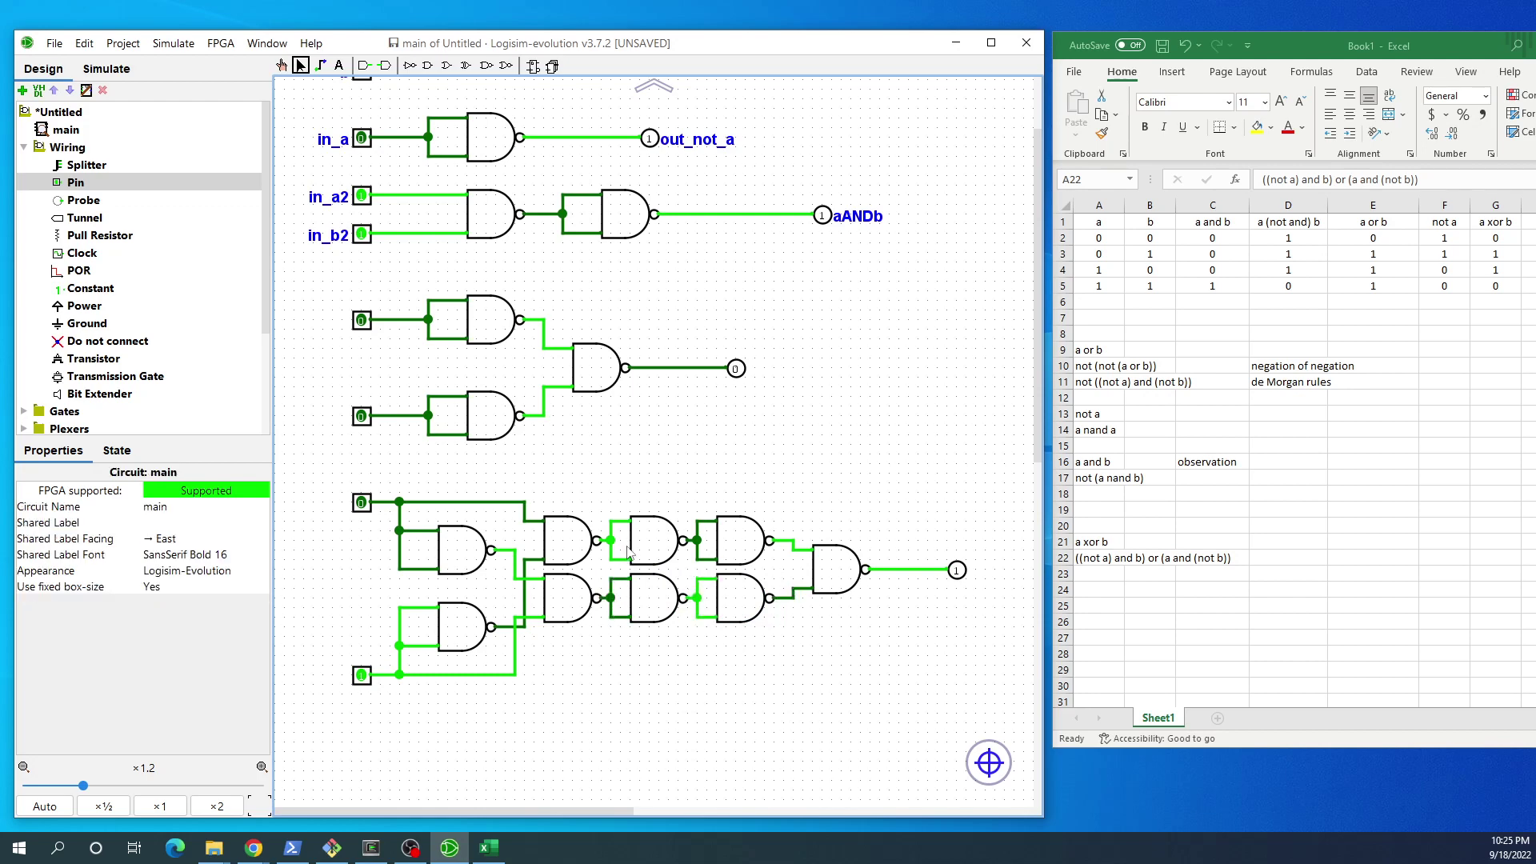
{"action": "left_click_drag", "start_coordinate": [608, 482], "coordinate": [801, 650]}
{"action": "key", "text": "Delete"}
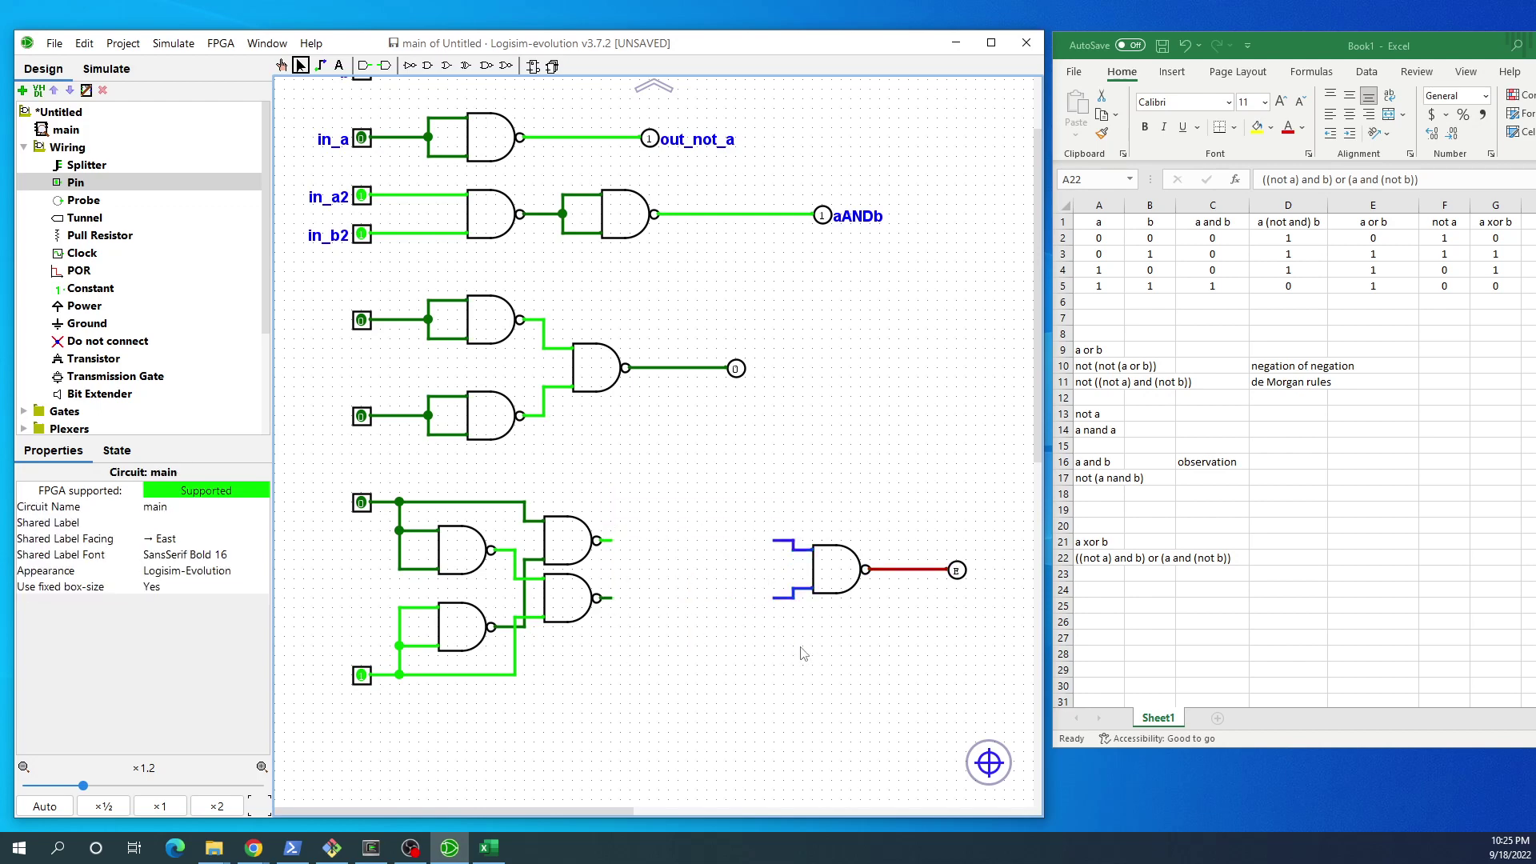
Step: Move the final NAND gate and output pin left so it takes the two middle NAND outputs directly
{"action": "left_click_drag", "start_coordinate": [765, 516], "coordinate": [1011, 662]}
{"action": "left_click_drag", "start_coordinate": [838, 577], "coordinate": [673, 576]}
{"action": "left_click", "coordinate": [690, 483]}
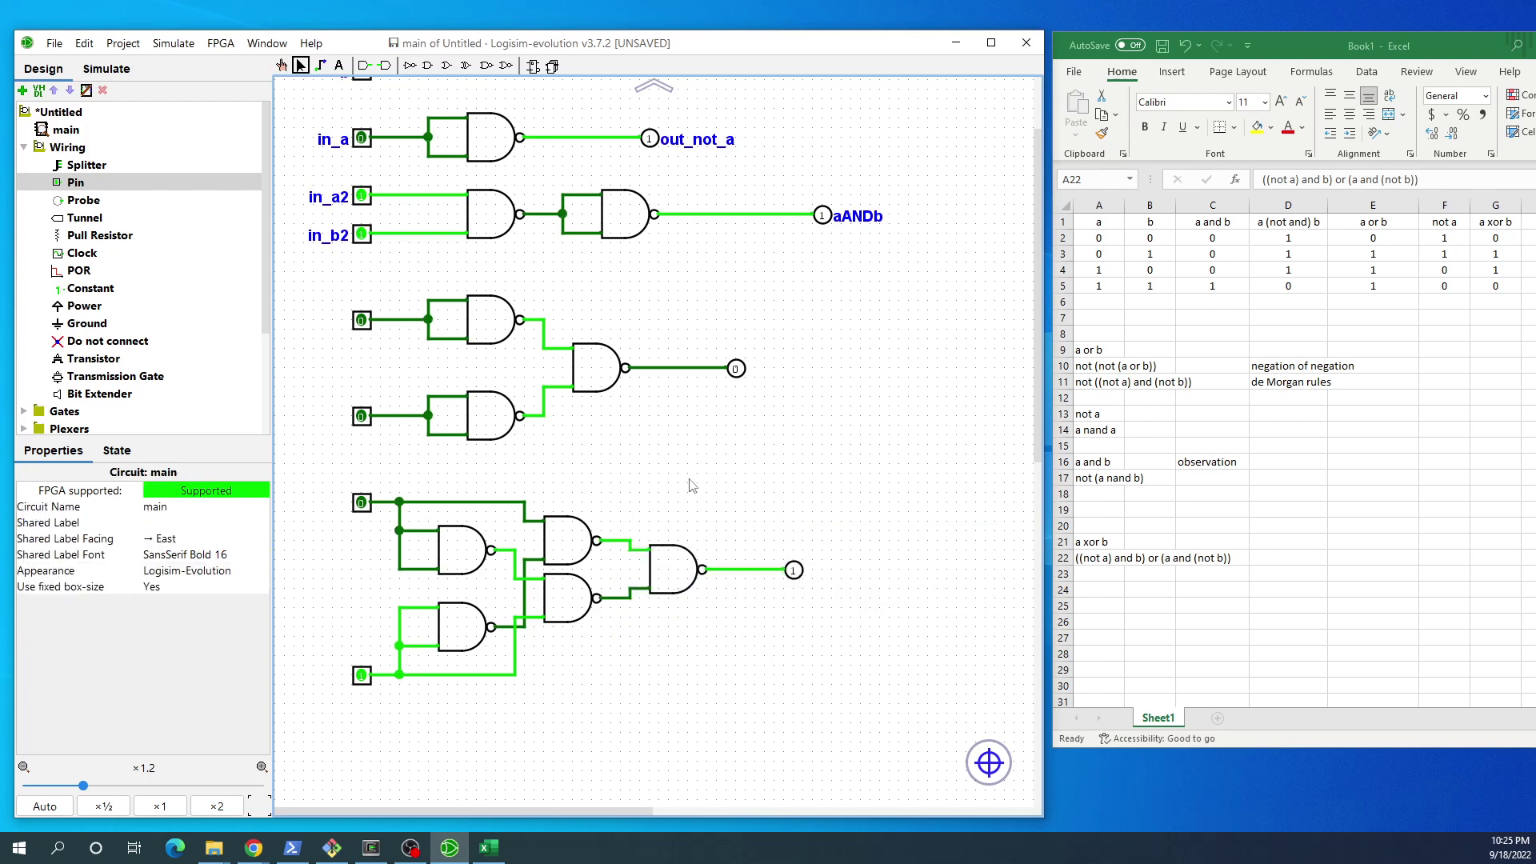
{"action": "left_click", "coordinate": [281, 66]}
Step: Toggle inputs a and b through the combinations to check the XOR output, ending at a=0, b=0
{"action": "left_click", "coordinate": [362, 504]}
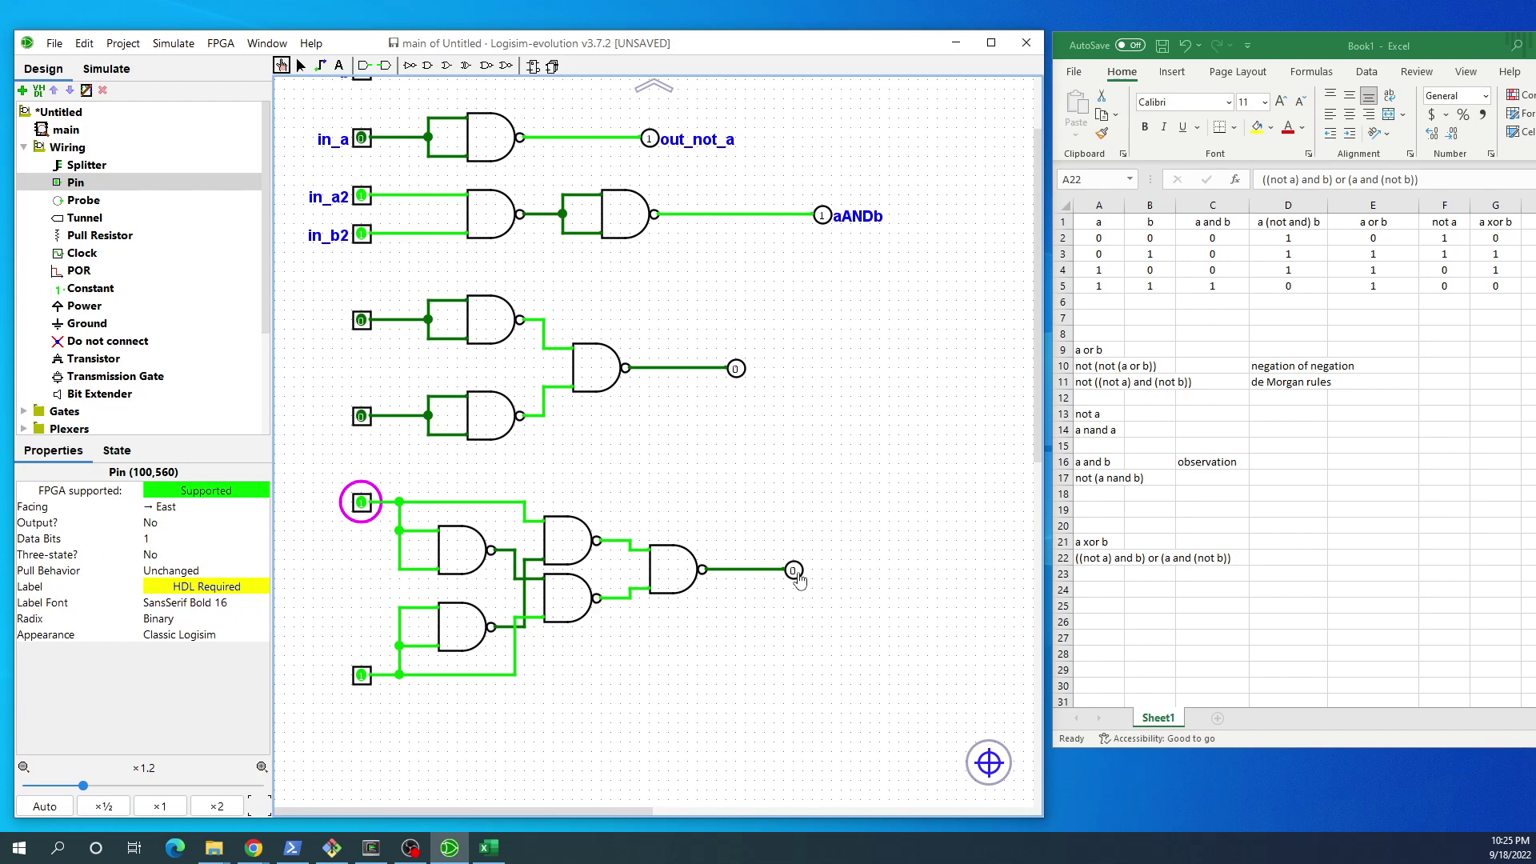
{"action": "left_click", "coordinate": [361, 675]}
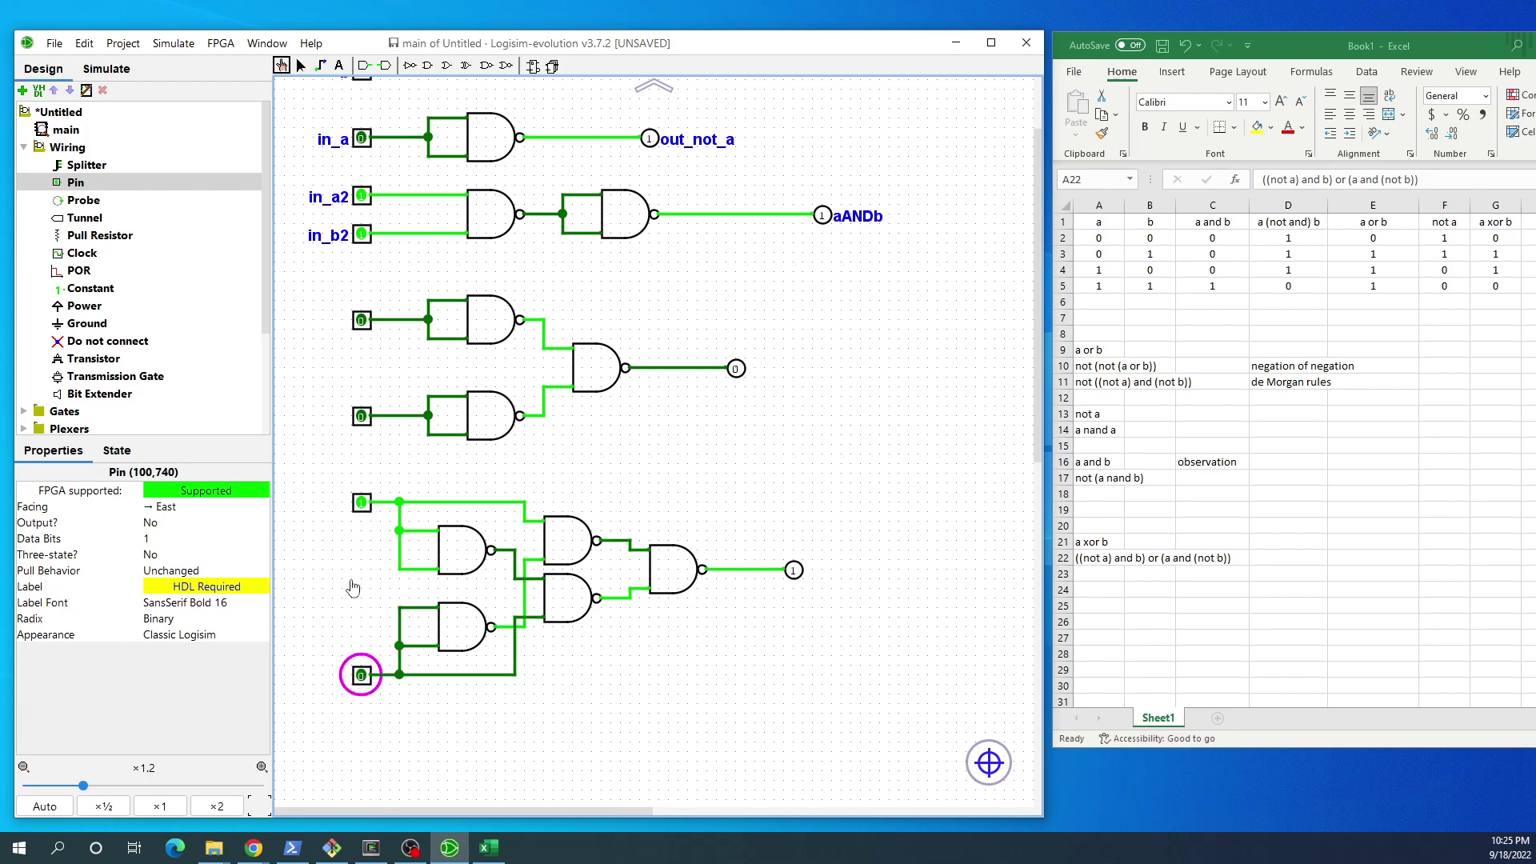
{"action": "left_click", "coordinate": [362, 502]}
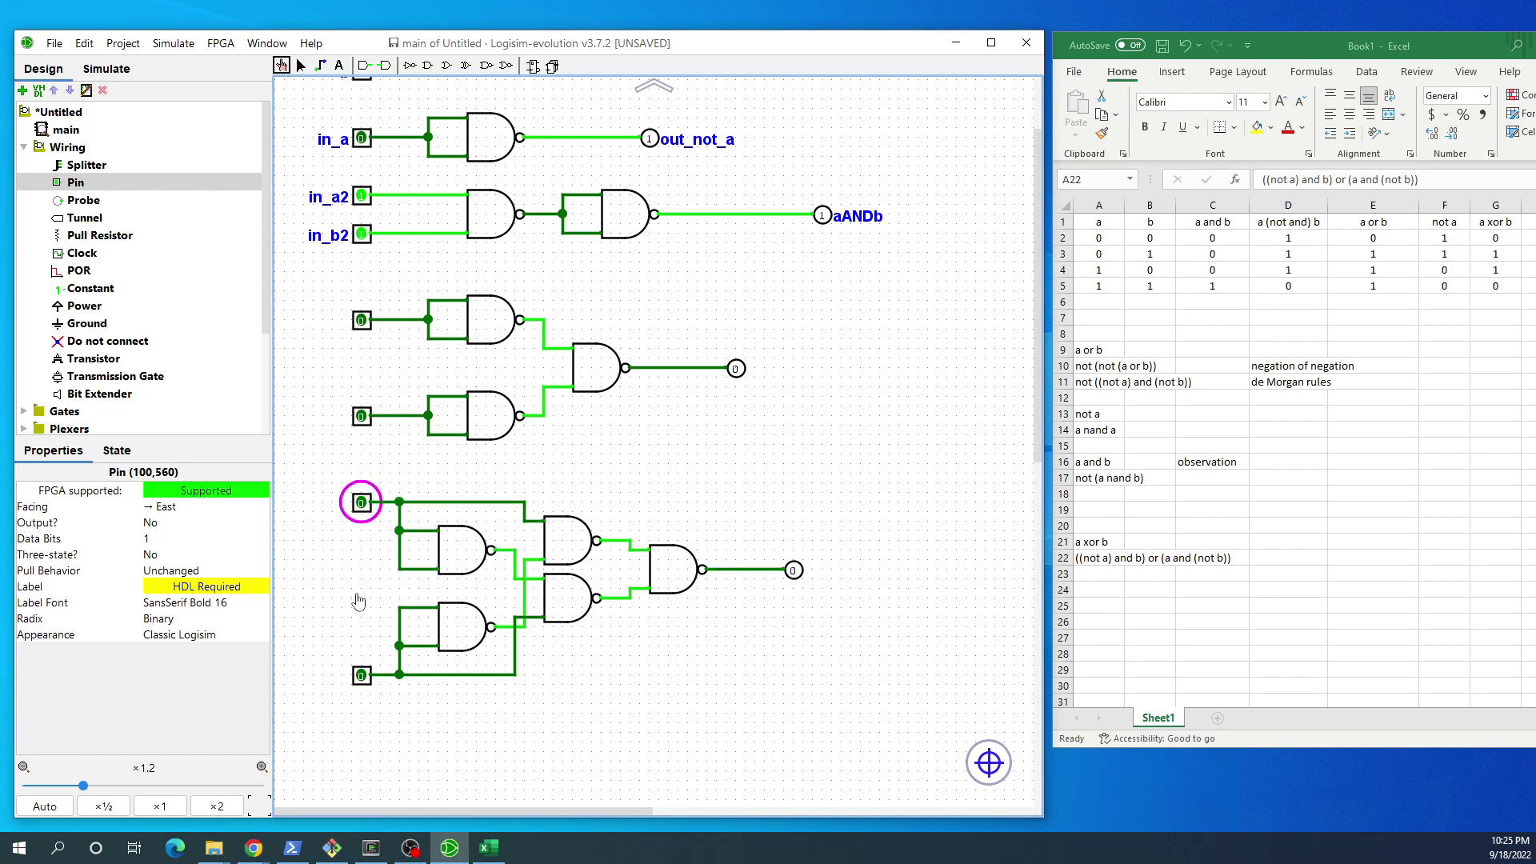
{"action": "left_click", "coordinate": [361, 675]}
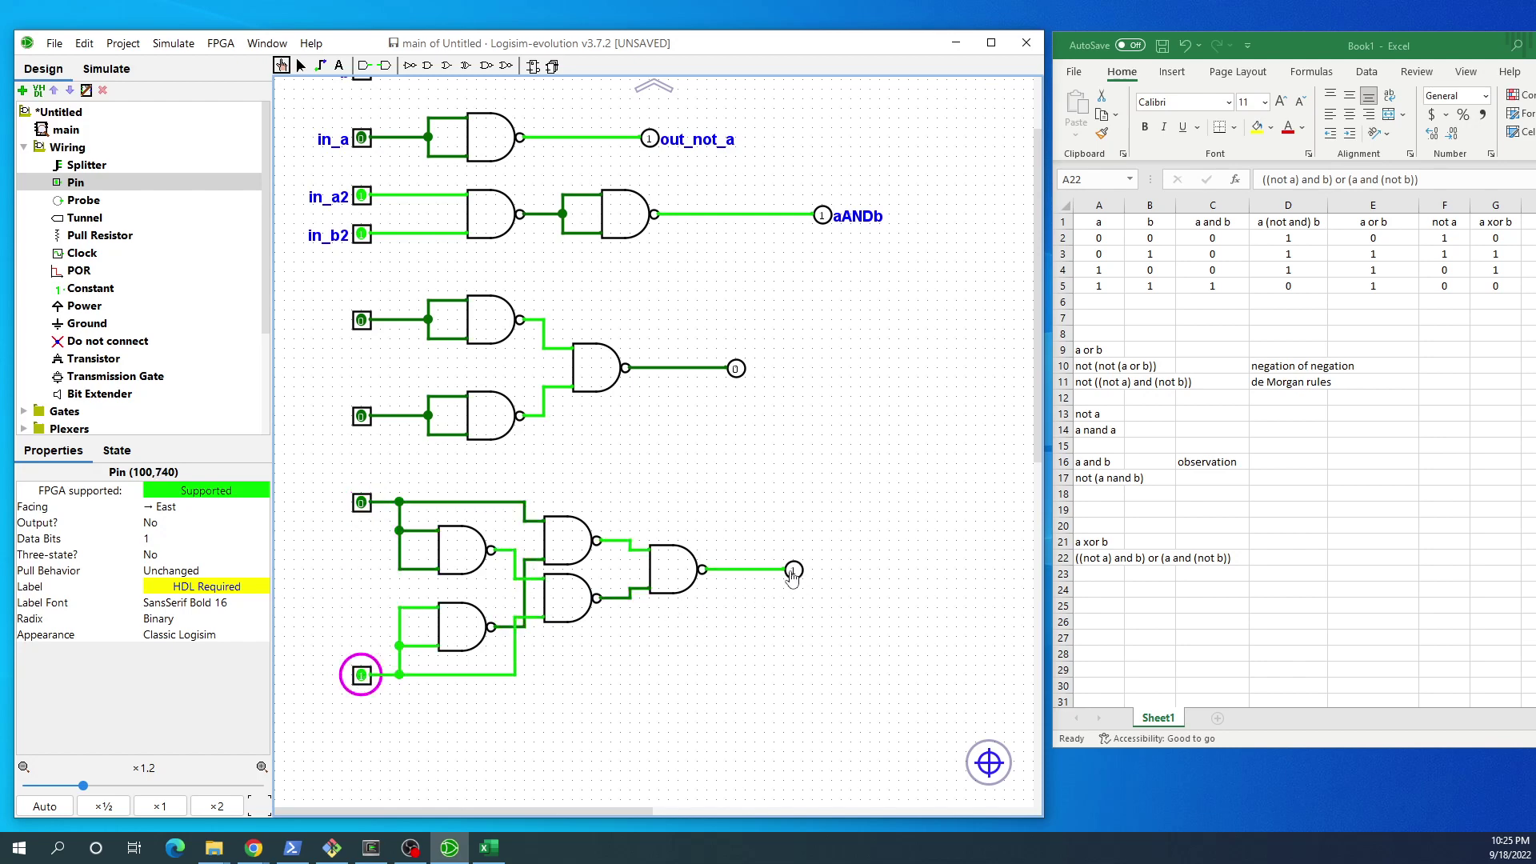
{"action": "left_click", "coordinate": [362, 506]}
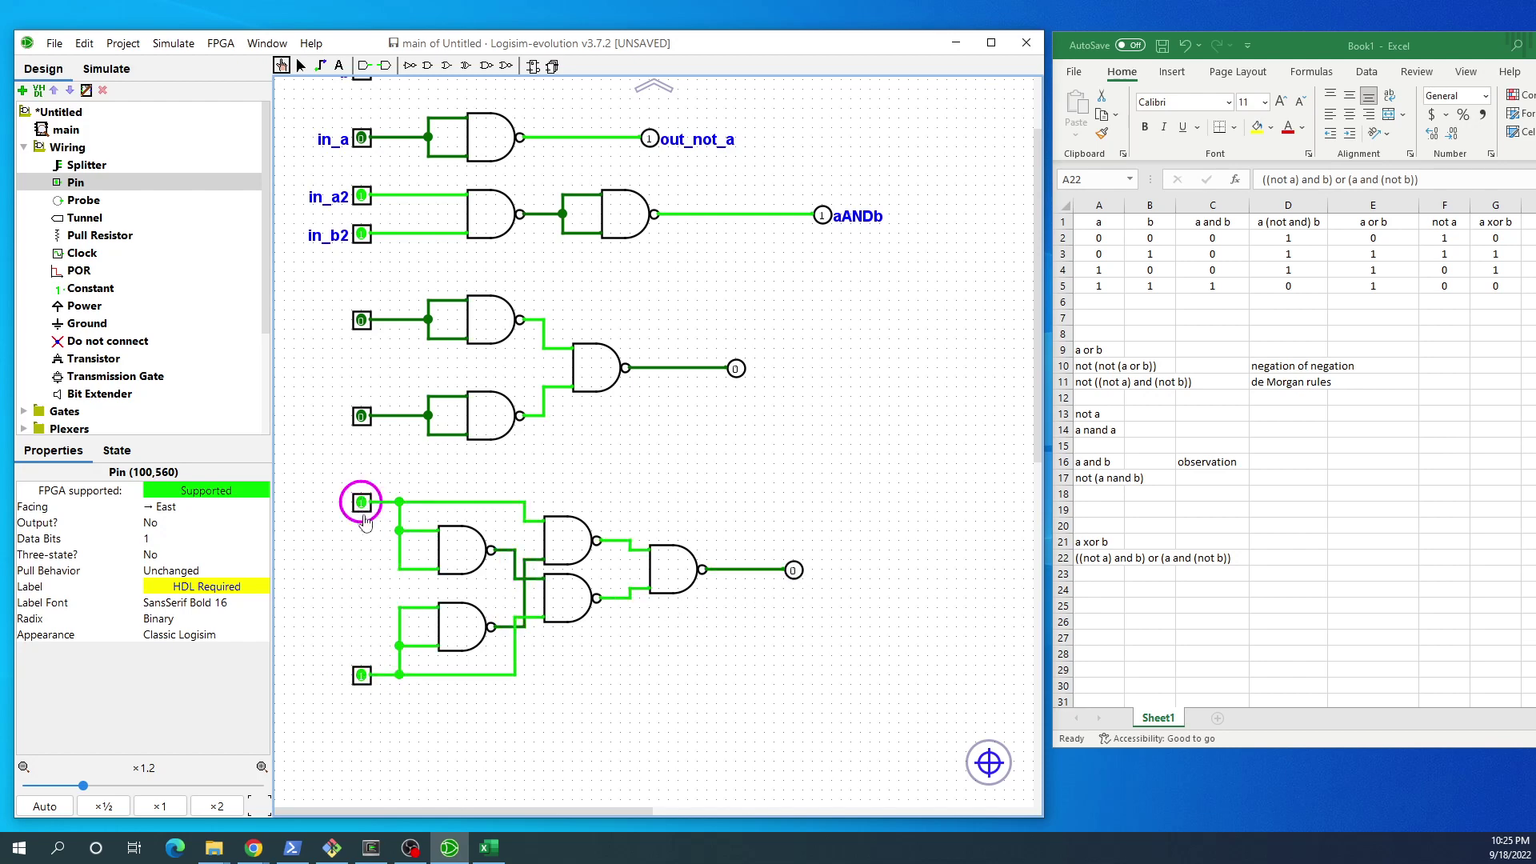
{"action": "left_click", "coordinate": [362, 506]}
{"action": "left_click", "coordinate": [360, 677]}
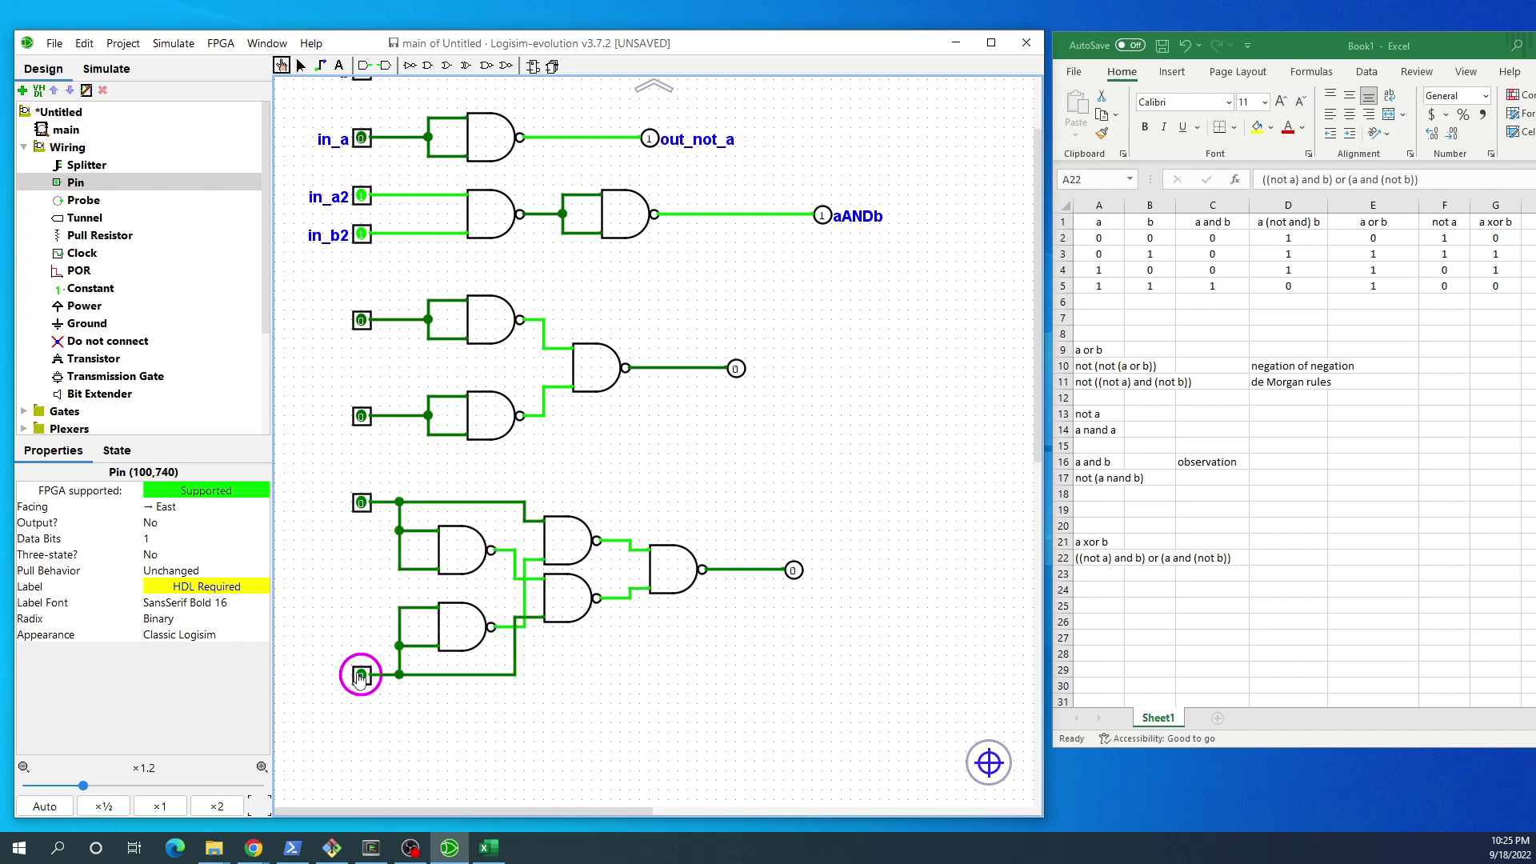